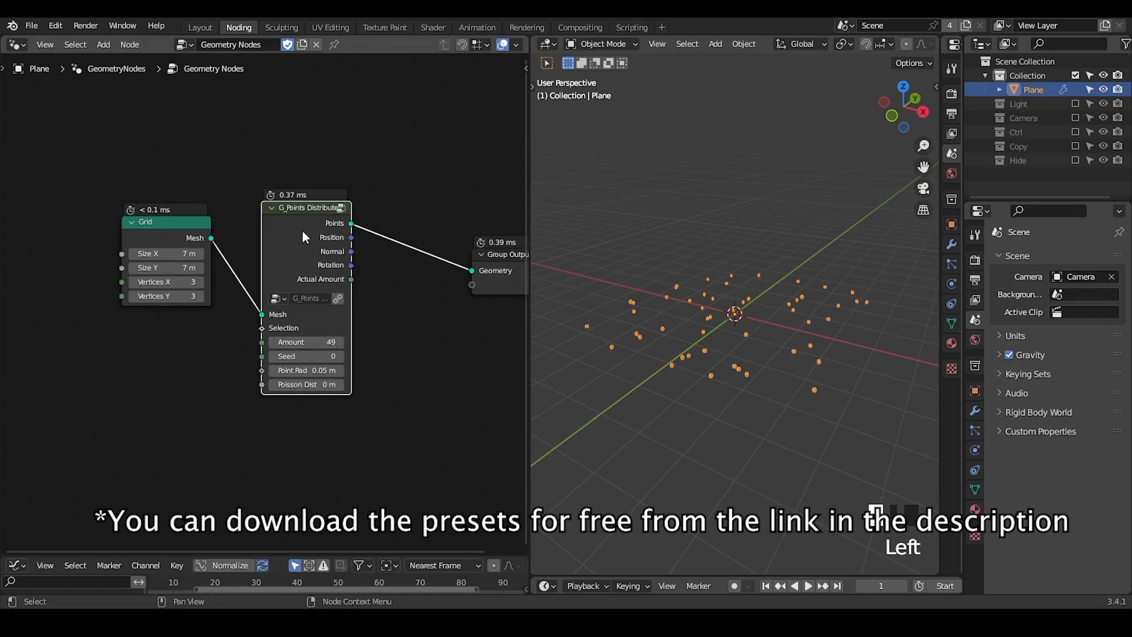
# - Feed the Grid mesh through a new Distribute Points on Faces node into the Group Output, and set the grid's Size X and Y to 15.3 m
pyautogui.moveTo(302, 229); pyautogui.dragTo(294, 277)
pyautogui.moveTo(195, 248); pyautogui.dragTo(306, 141)
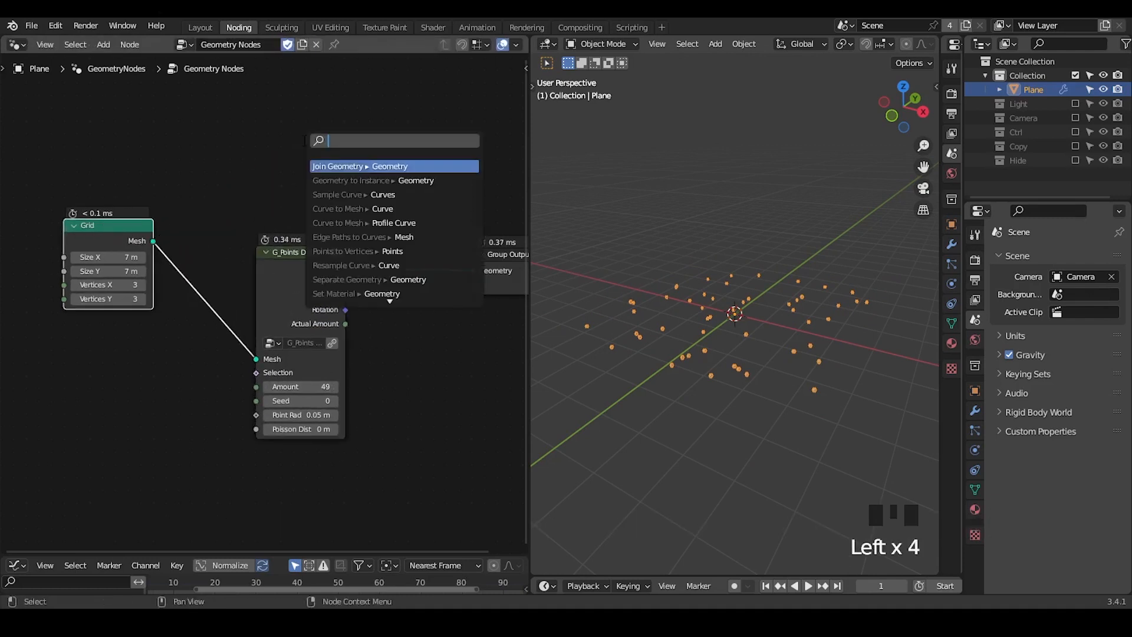
pyautogui.write('distribute')
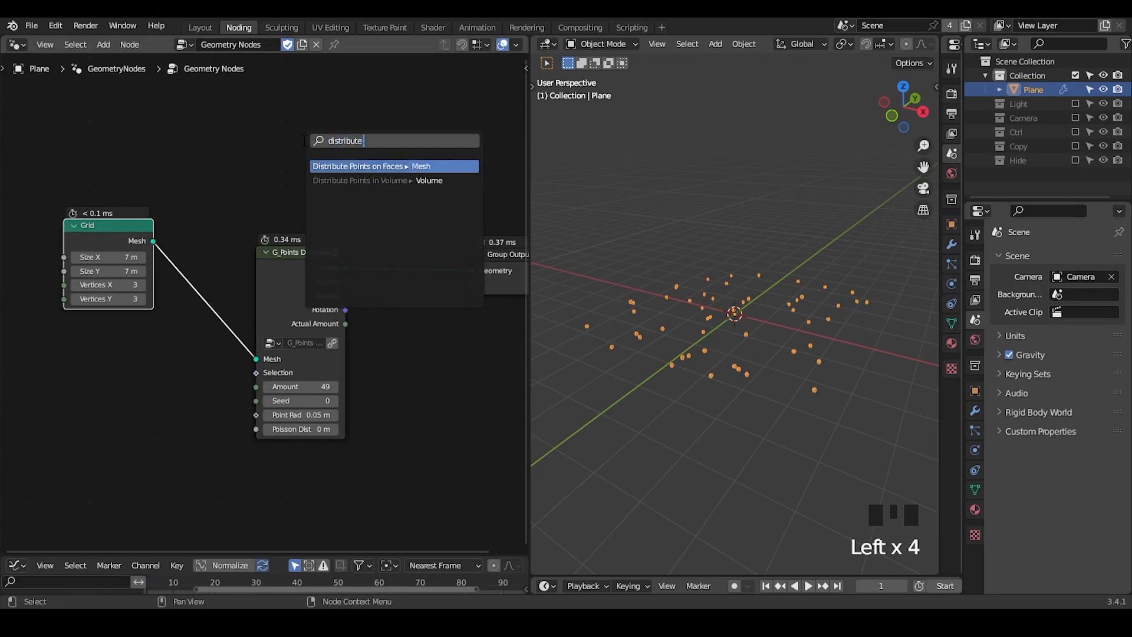
pyautogui.press('Return')
pyautogui.click(277, 115)
pyautogui.keyDown('alt'); pyautogui.keyDown('shift'); pyautogui.moveTo(277, 116); pyautogui.dragTo(489, 265); pyautogui.keyUp('shift'); pyautogui.keyUp('alt')
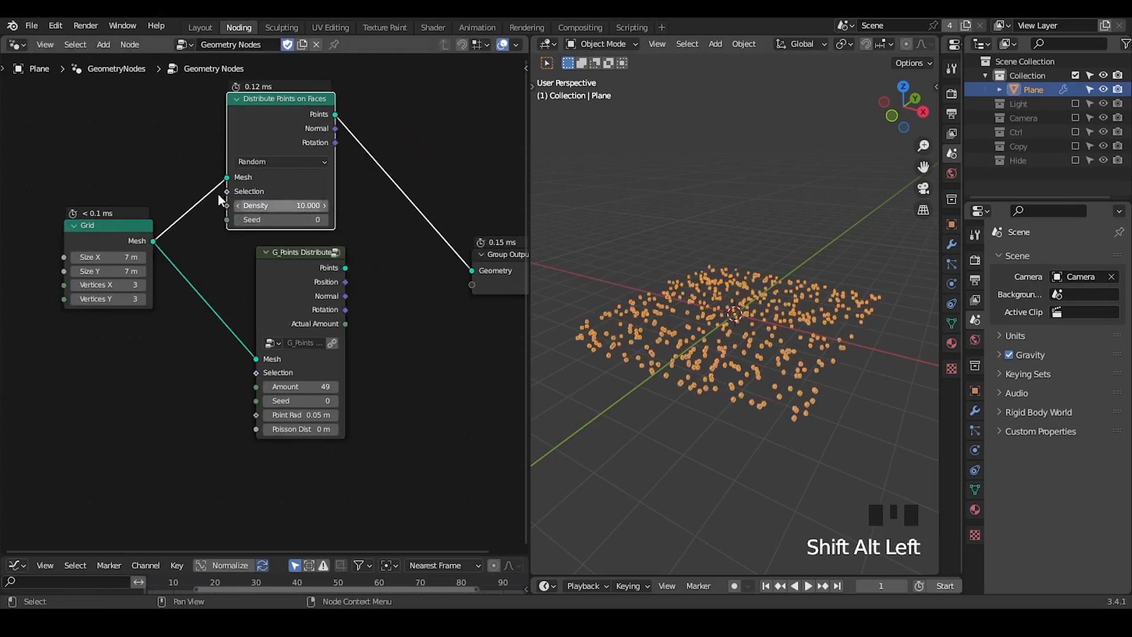
pyautogui.moveTo(118, 257); pyautogui.dragTo(152, 272)
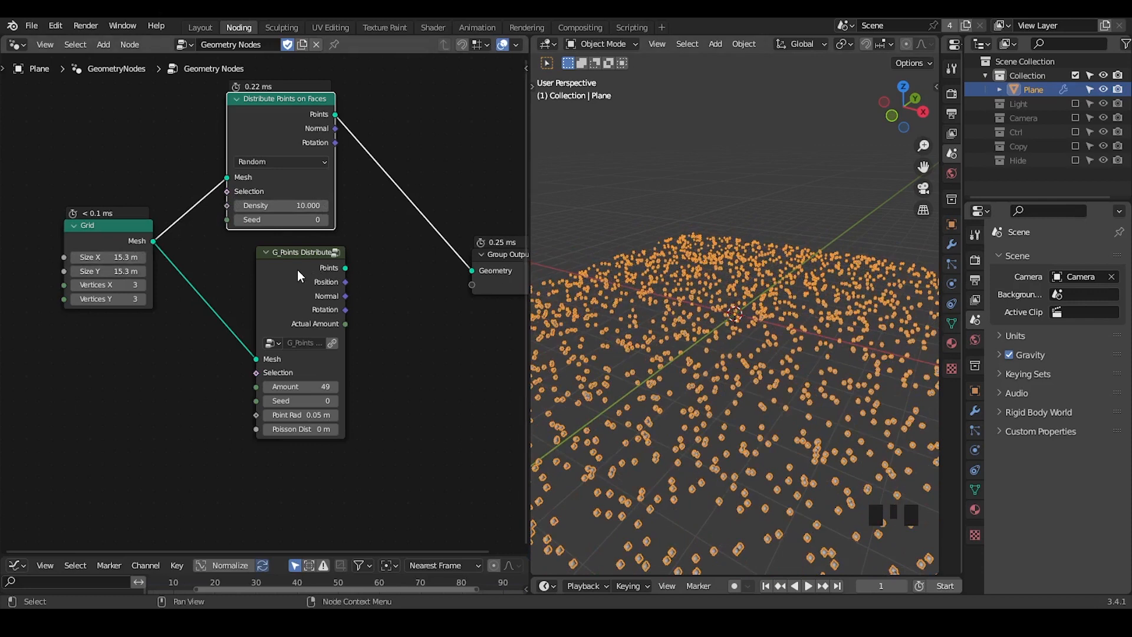
# - Add an Instance on Points node below the Group Output node
pyautogui.moveTo(434, 263); pyautogui.dragTo(388, 252, button='middle')
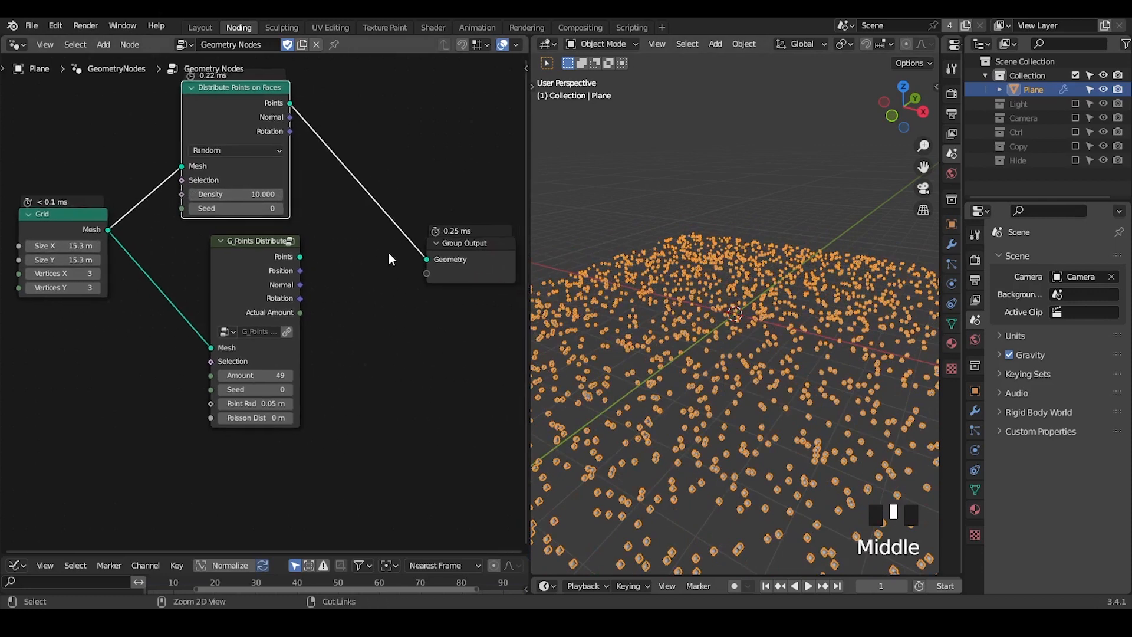
pyautogui.hotkey('ctrl', 'a')
pyautogui.write('point in')
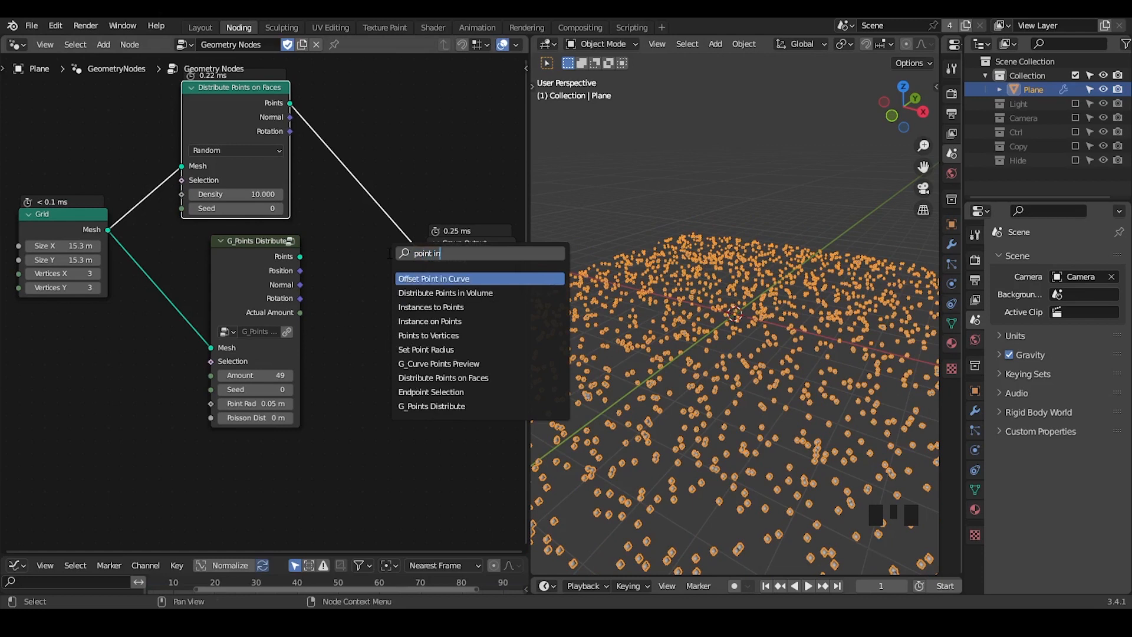
pyautogui.write('st')
pyautogui.press('Return')
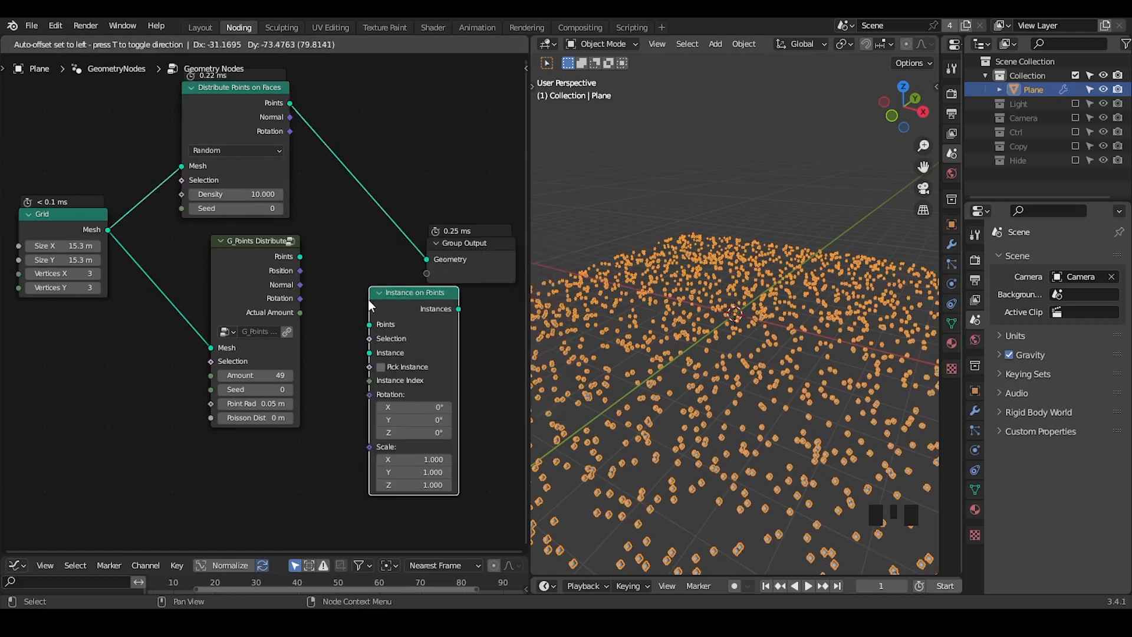
pyautogui.click(368, 299)
pyautogui.moveTo(369, 300); pyautogui.dragTo(397, 285, button='middle')
# - Reconnect the points of G_Points Distribute to the Group Output and delete the Distribute Points on Faces node
pyautogui.moveTo(291, 231); pyautogui.dragTo(247, 228)
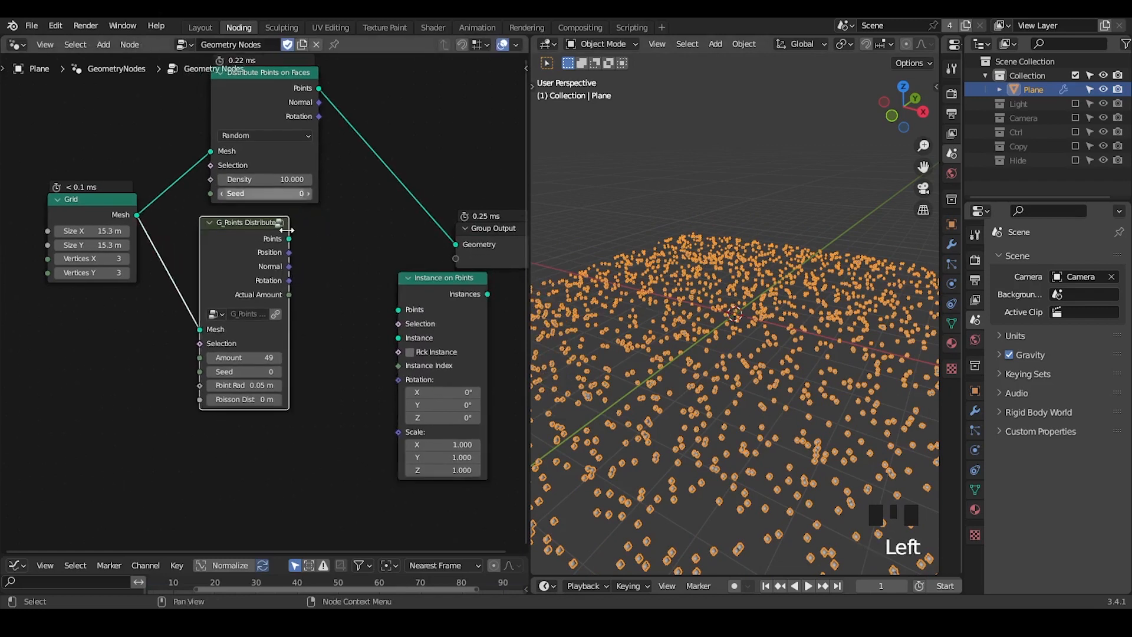
pyautogui.moveTo(288, 229); pyautogui.dragTo(278, 224, button='middle')
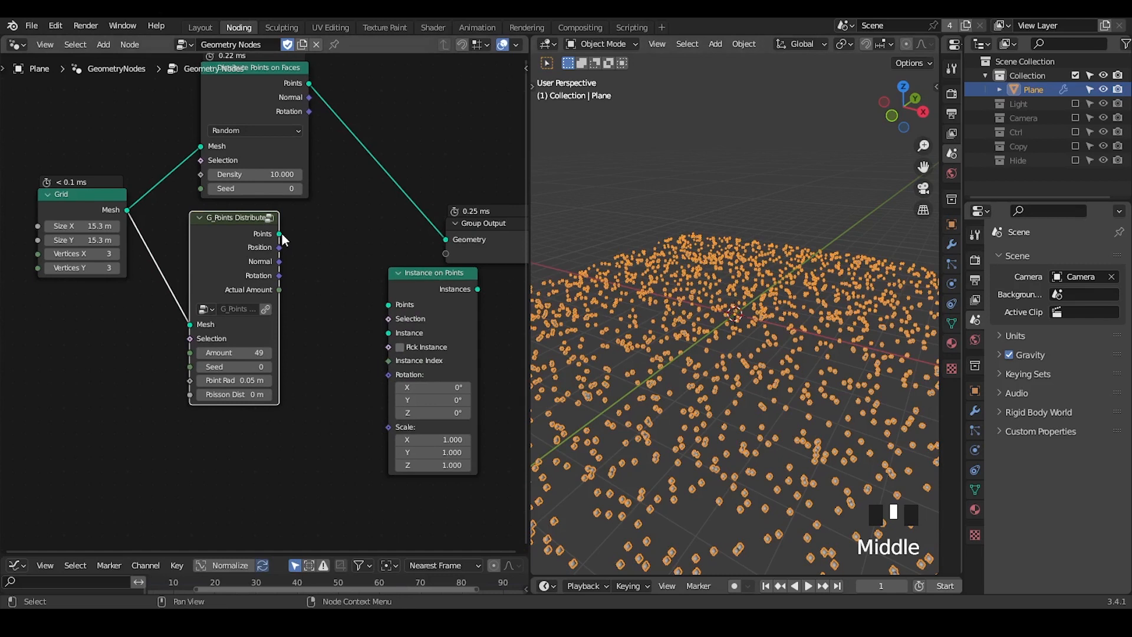
pyautogui.moveTo(279, 234); pyautogui.dragTo(376, 296)
pyautogui.moveTo(339, 250); pyautogui.dragTo(252, 203)
pyautogui.keyDown('alt'); pyautogui.keyDown('shift'); pyautogui.click(220, 231); pyautogui.keyUp('shift'); pyautogui.keyUp('alt')
pyautogui.click(253, 89)
pyautogui.hotkey('ctrl', 'x')
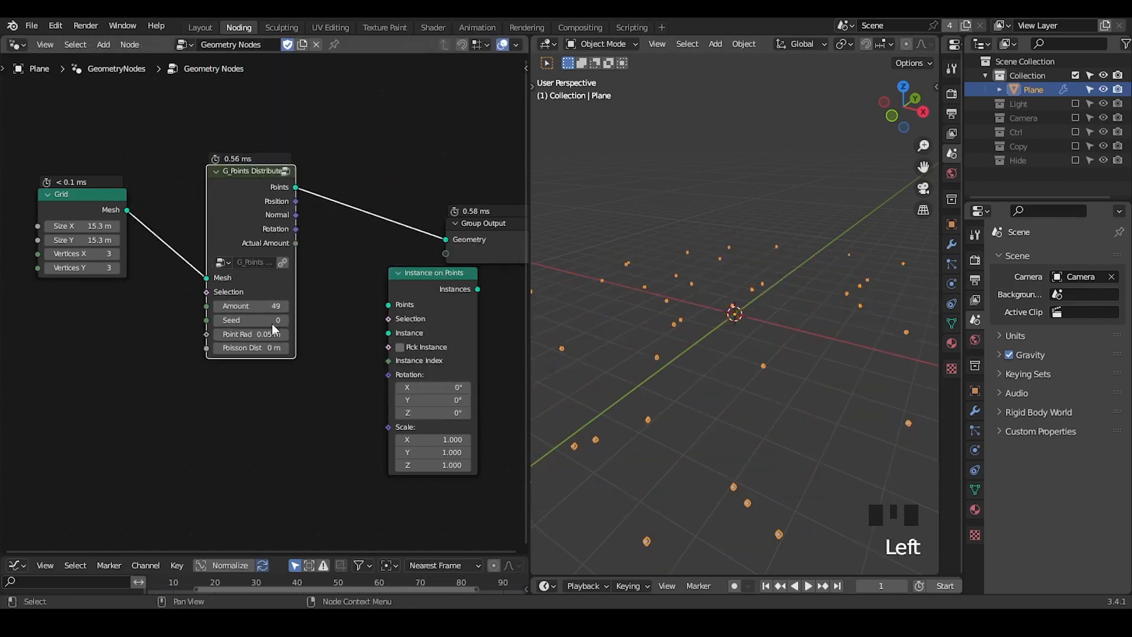
# - Set the G_Points Distribute amount to 200 and the grid's Size X and Size Y to 5 m
pyautogui.press('d')
pyautogui.moveTo(236, 286)
pyautogui.mouseDown()
pyautogui.moveTo(220, 317)
pyautogui.moveTo(254, 281)
pyautogui.mouseUp()
pyautogui.moveTo(260, 288); pyautogui.dragTo(256, 285, button='right')
pyautogui.click(265, 304)
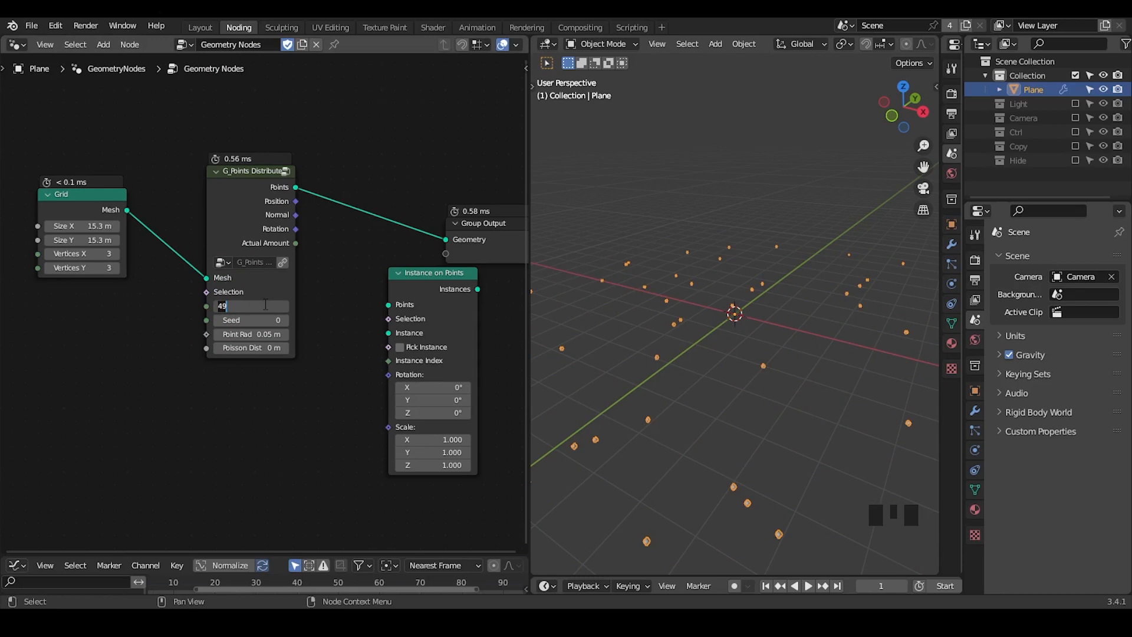
pyautogui.press('Return')
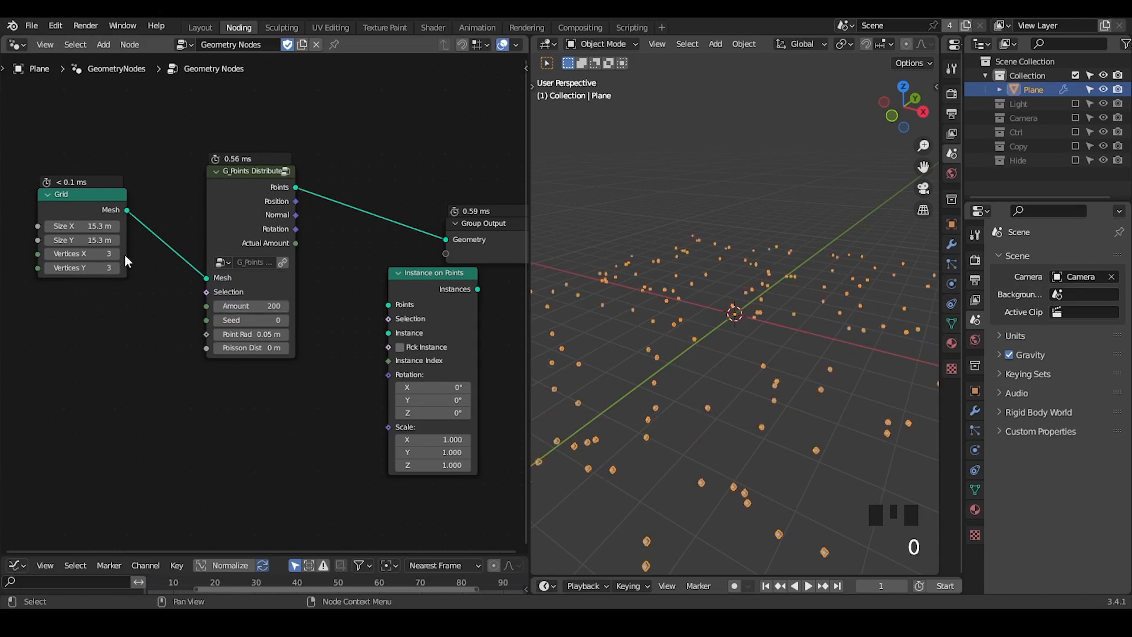
pyautogui.click(88, 226)
pyautogui.moveTo(89, 226); pyautogui.dragTo(59, 226)
# - Insert the Instance on Points node between G_Points Distribute and Group Output, then space the Grid and G_Points Distribute nodes away from it
pyautogui.moveTo(252, 201); pyautogui.dragTo(210, 197)
pyautogui.moveTo(386, 294); pyautogui.dragTo(300, 294)
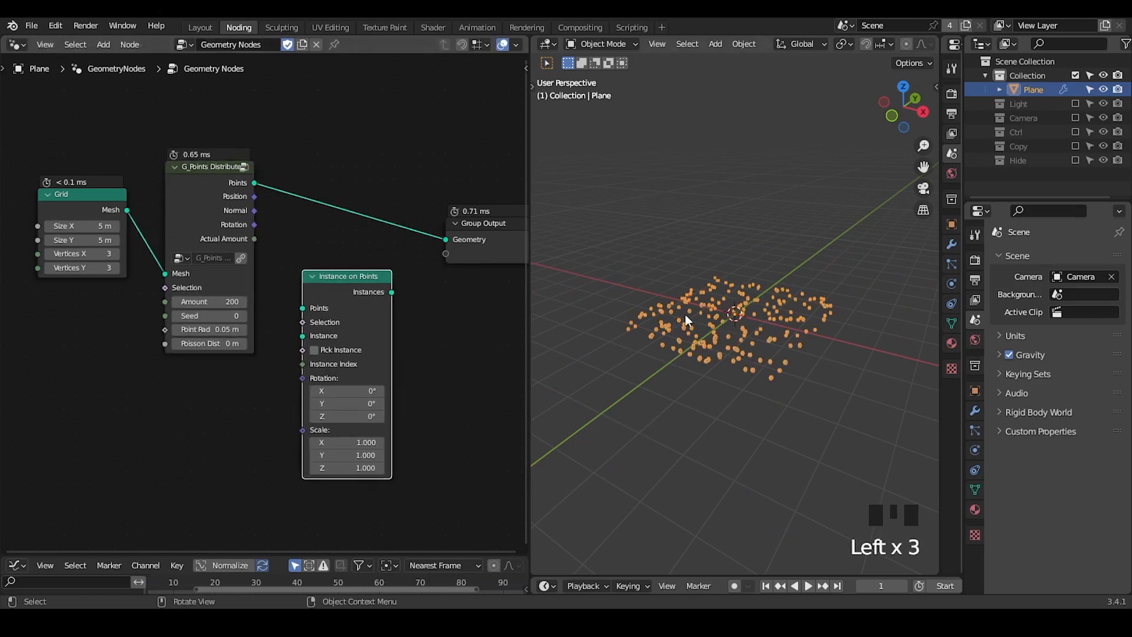
pyautogui.moveTo(686, 314); pyautogui.dragTo(694, 334, button='middle')
pyautogui.moveTo(352, 285); pyautogui.dragTo(356, 215)
pyautogui.moveTo(310, 336); pyautogui.dragTo(408, 286, button='middle')
pyautogui.moveTo(359, 168); pyautogui.dragTo(154, 194)
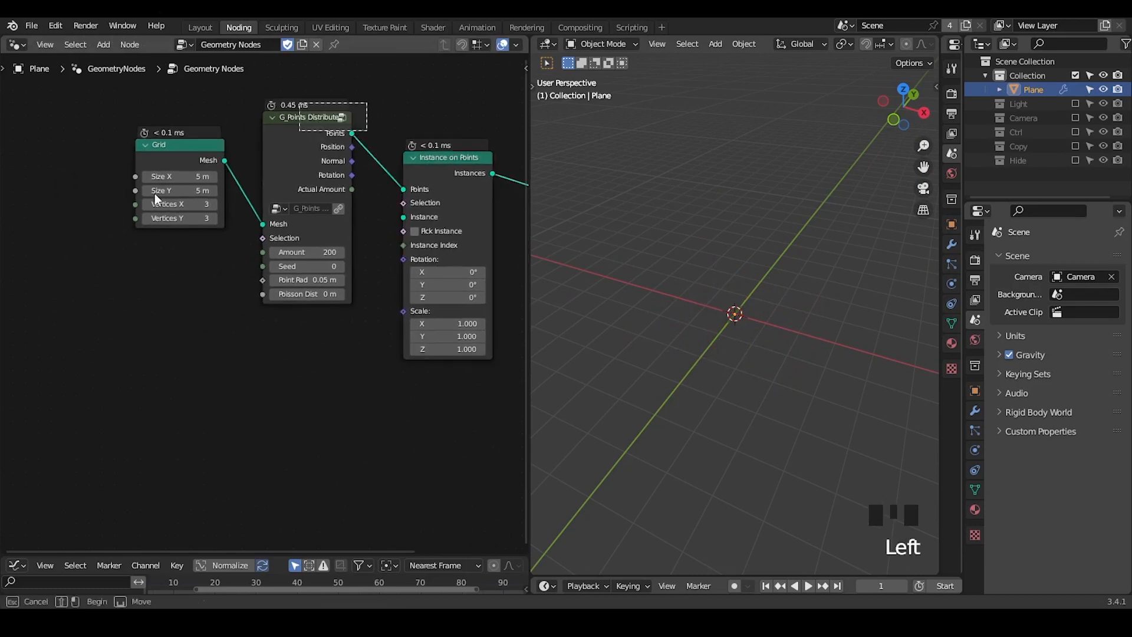
pyautogui.press('g')
pyautogui.click(276, 168)
pyautogui.click(276, 169)
# - Add a G_Curve Linear group node directly beneath the G_Points Distribute node
pyautogui.hotkey('ctrl', 'a')
pyautogui.write('c')
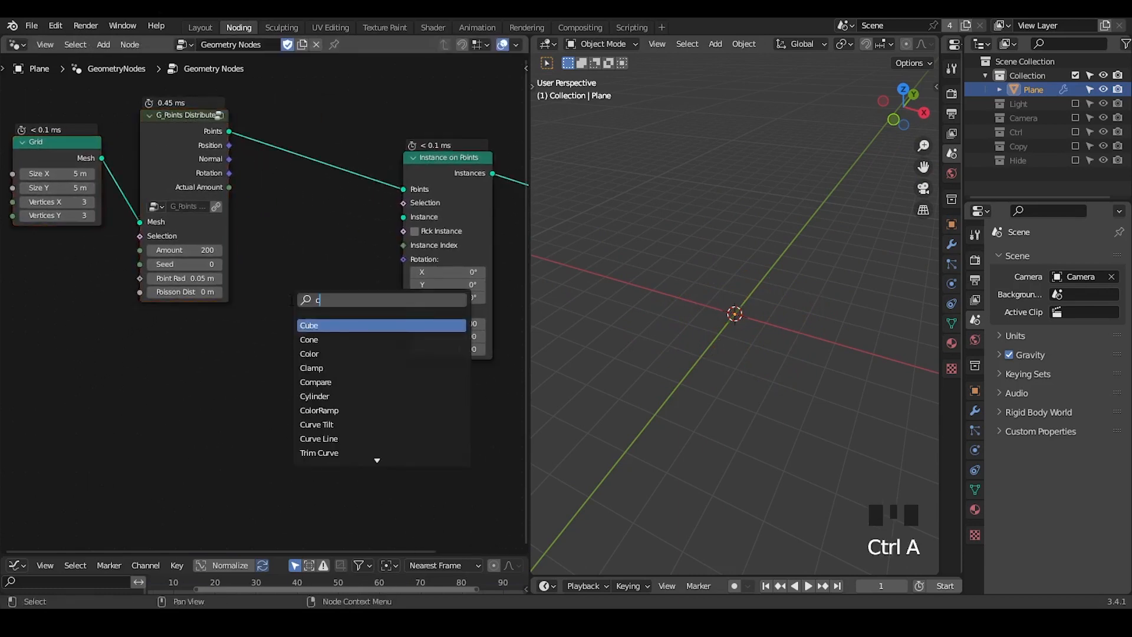
pyautogui.write('urve ')
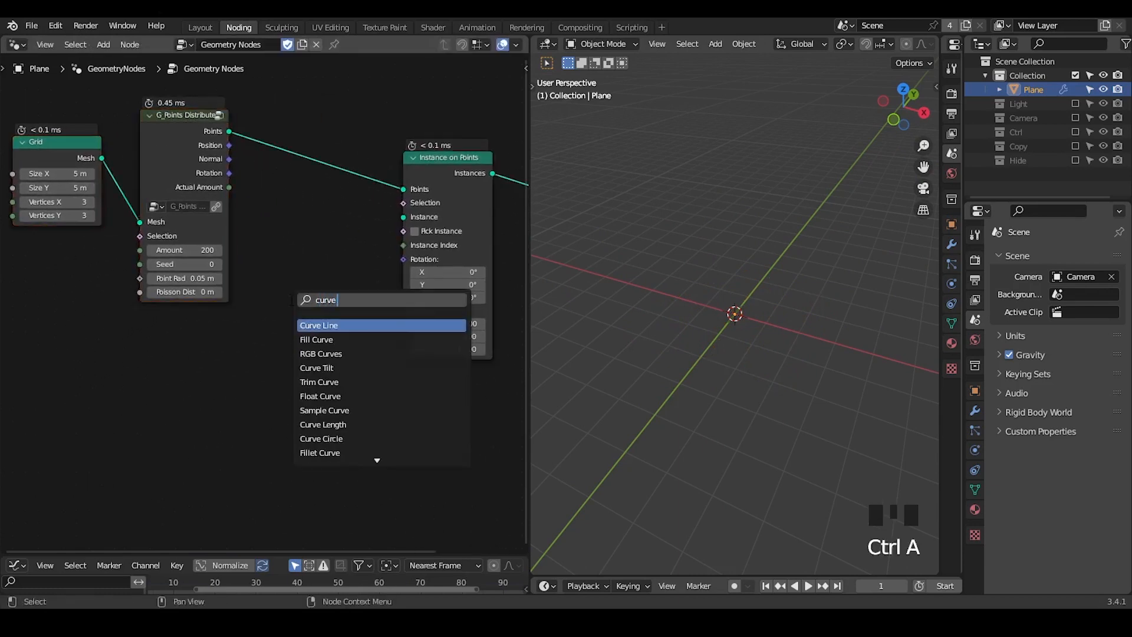
pyautogui.write('linear')
pyautogui.press('Return')
pyautogui.click(155, 326)
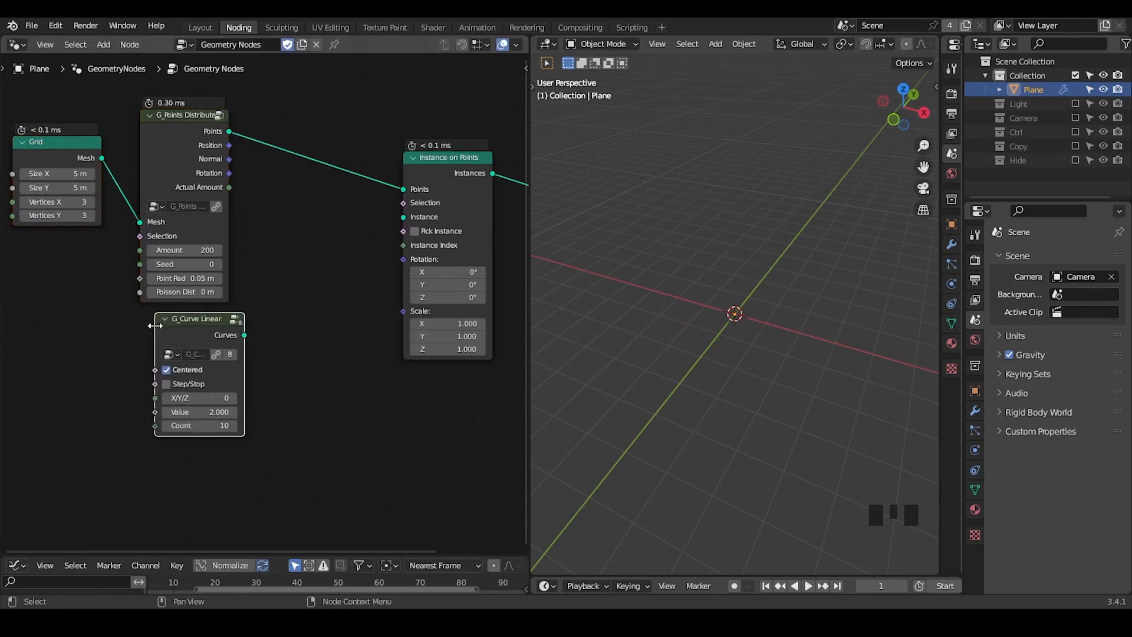
pyautogui.moveTo(218, 331); pyautogui.dragTo(204, 332)
# - Add a Curve Line node beside G_Curve Linear and circle the Count value of G_Curve Linear with an annotation
pyautogui.hotkey('ctrl', 'a')
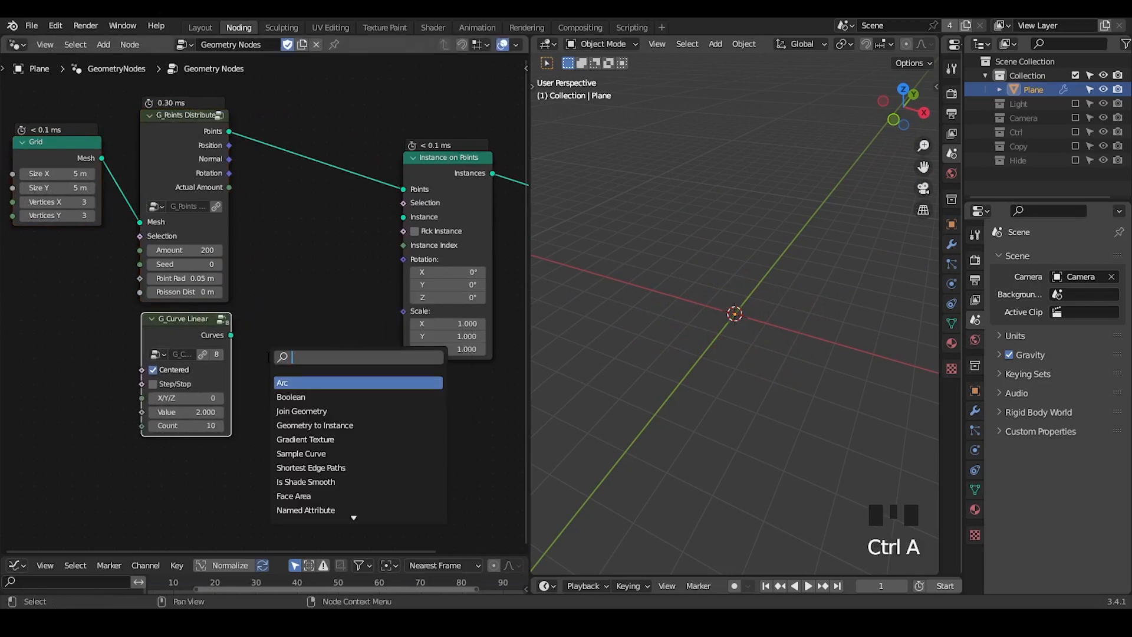
pyautogui.write('curve line')
pyautogui.press('Return')
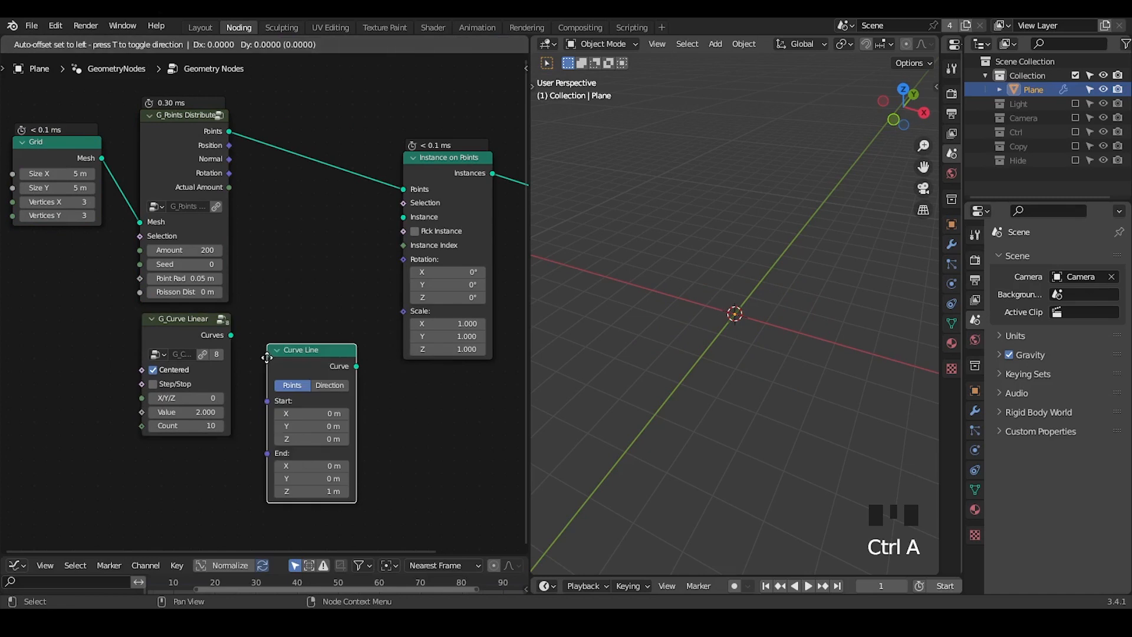
pyautogui.click(232, 418)
pyautogui.moveTo(233, 418); pyautogui.dragTo(288, 378, button='middle')
pyautogui.press('d')
pyautogui.moveTo(126, 345)
pyautogui.mouseDown()
pyautogui.moveTo(167, 354)
pyautogui.moveTo(137, 330)
pyautogui.mouseUp()
# - Route the Curve Line through a new Resample Curve node into the Instance input of Instance on Points
pyautogui.moveTo(293, 338)
pyautogui.mouseDown()
pyautogui.moveTo(406, 362)
pyautogui.moveTo(427, 131)
pyautogui.moveTo(382, 128)
pyautogui.mouseUp()
pyautogui.write('res')
pyautogui.press('Return')
pyautogui.click(352, 336)
pyautogui.moveTo(696, 284); pyautogui.dragTo(738, 265, button='middle')
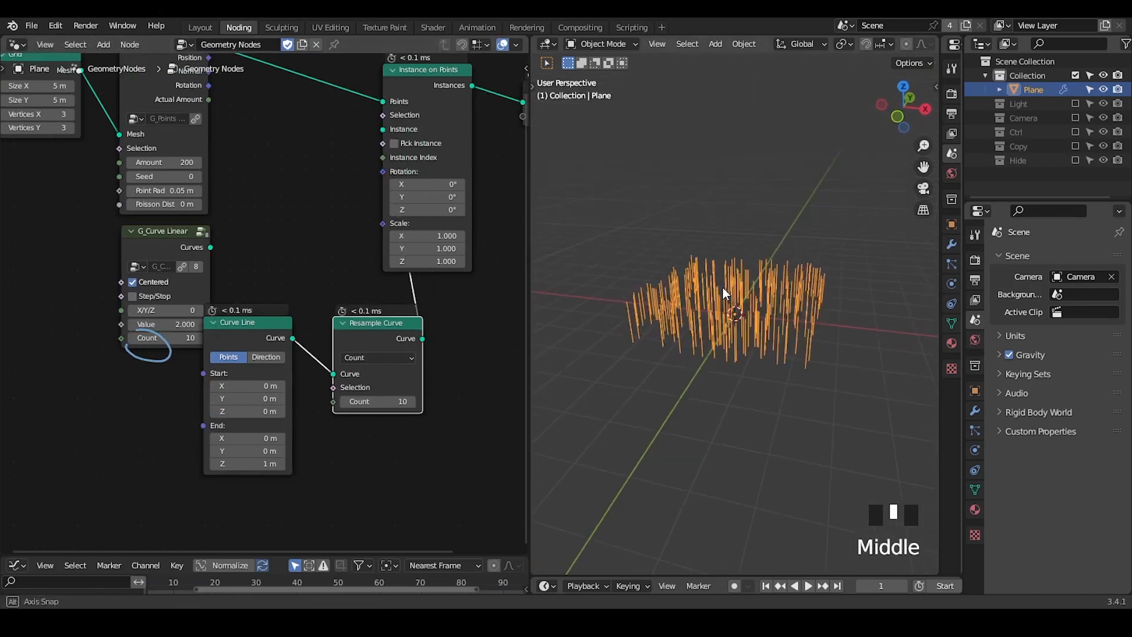
# - Connect the curves of G_Curve Linear to the Instance input of Instance on Points and set its X/Y/Z option to 2
pyautogui.moveTo(247, 263); pyautogui.dragTo(229, 310, button='middle')
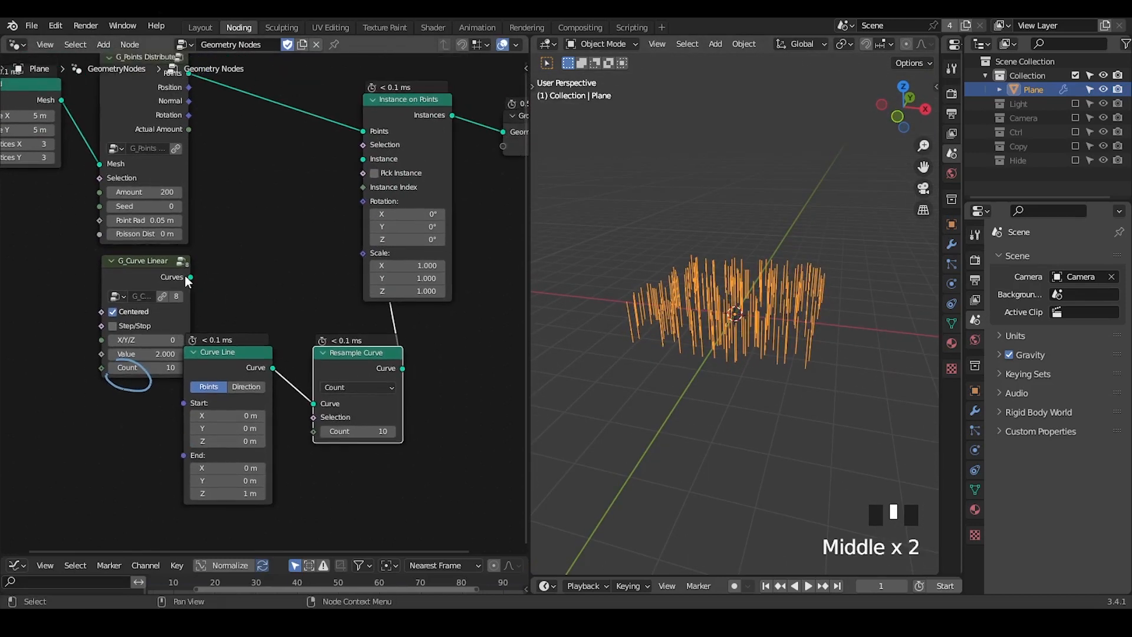
pyautogui.moveTo(190, 277); pyautogui.dragTo(363, 159)
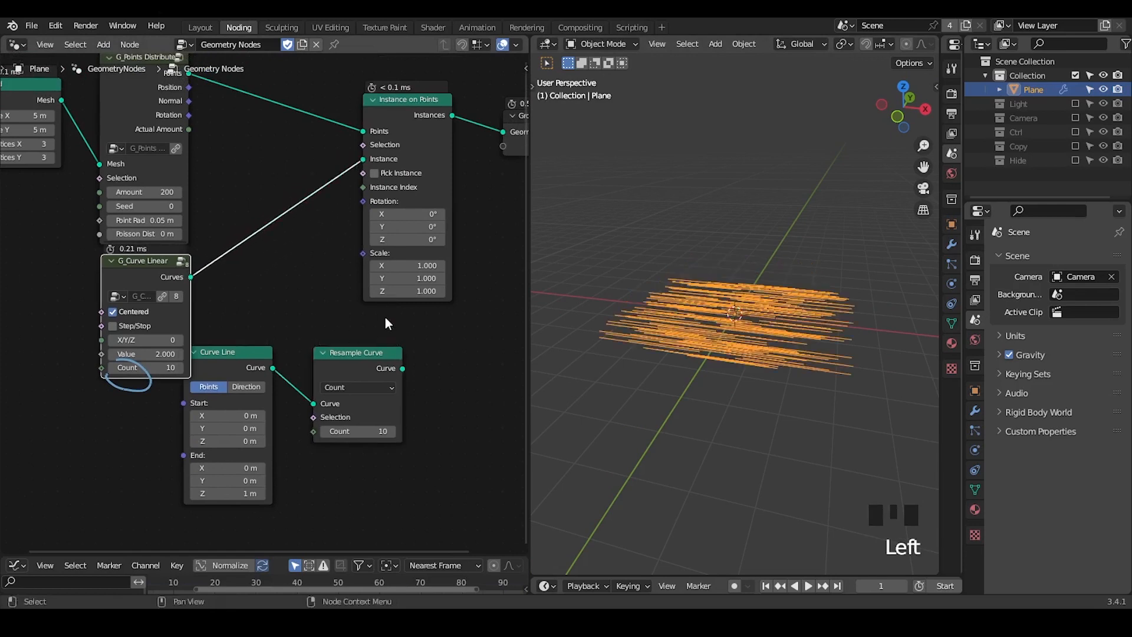
pyautogui.moveTo(386, 318); pyautogui.dragTo(244, 377)
pyautogui.click(220, 333)
pyautogui.click(179, 339)
pyautogui.click(179, 338)
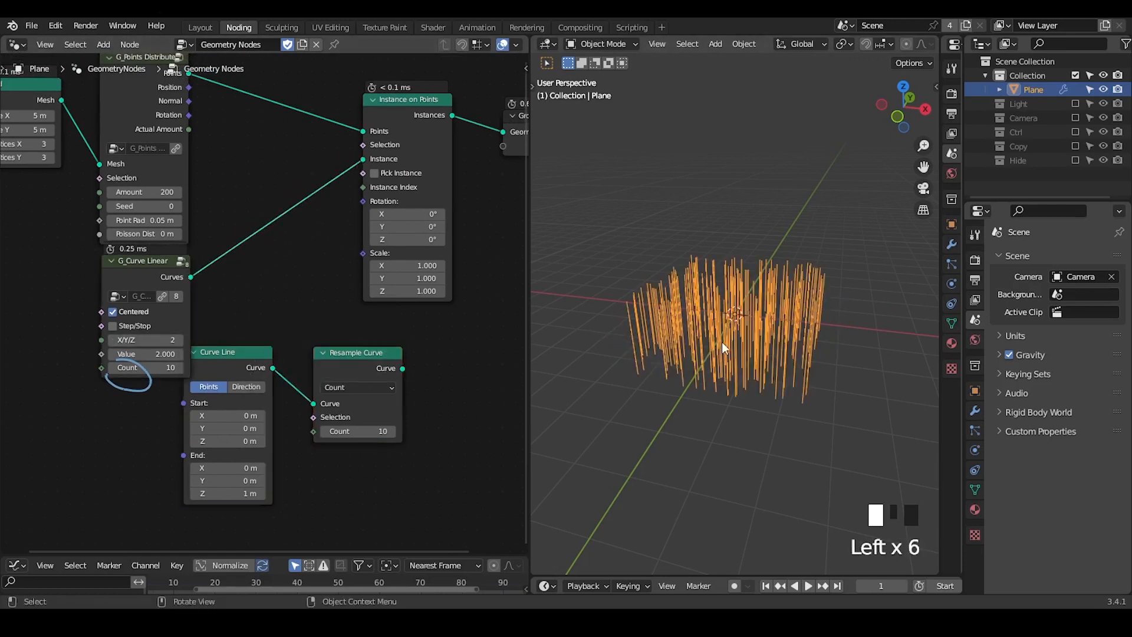
pyautogui.moveTo(724, 348); pyautogui.dragTo(595, 348, button='middle')
# - Turn off Centered on the G_Curve Linear node, and set its Value to 3.1 and its Count to 16
pyautogui.click(121, 312)
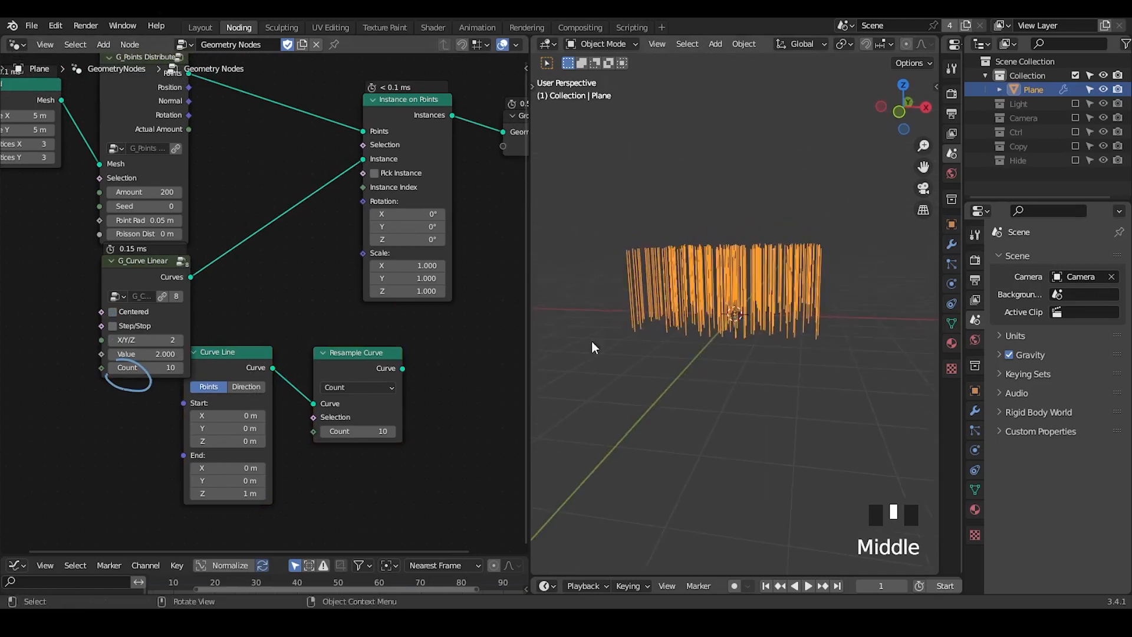
pyautogui.moveTo(142, 354)
pyautogui.mouseDown()
pyautogui.moveTo(177, 354)
pyautogui.moveTo(160, 354)
pyautogui.mouseUp()
pyautogui.moveTo(605, 207)
pyautogui.mouseDown()
pyautogui.moveTo(643, 182)
pyautogui.moveTo(625, 185)
pyautogui.mouseUp()
pyautogui.moveTo(826, 177); pyautogui.dragTo(569, 220, button='right')
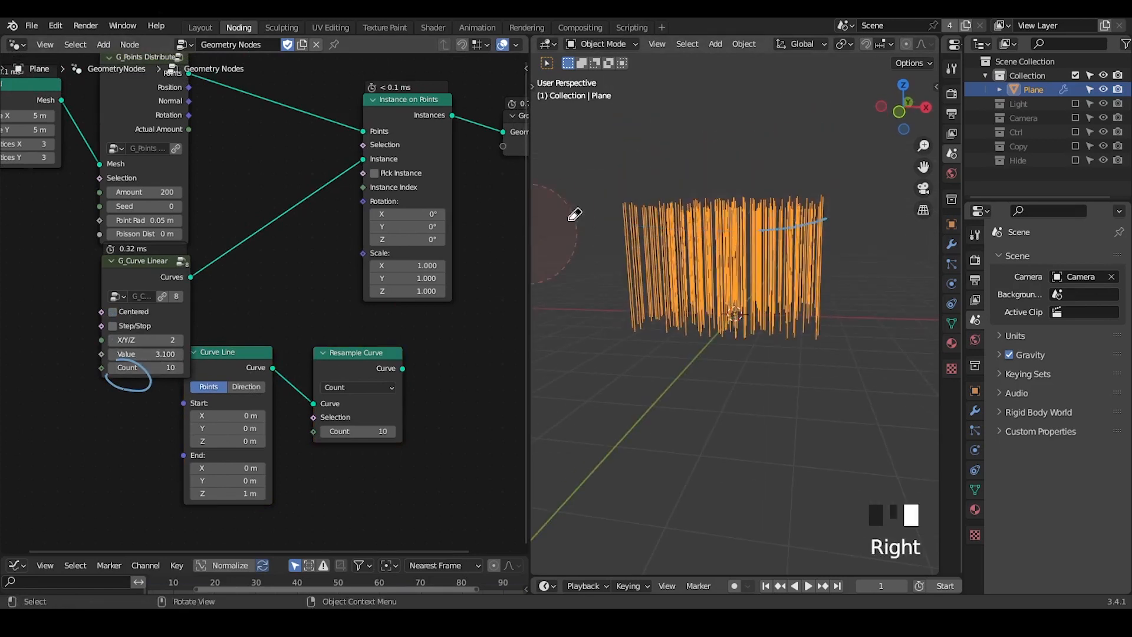
pyautogui.moveTo(767, 245); pyautogui.dragTo(737, 254, button='right')
pyautogui.click(149, 361)
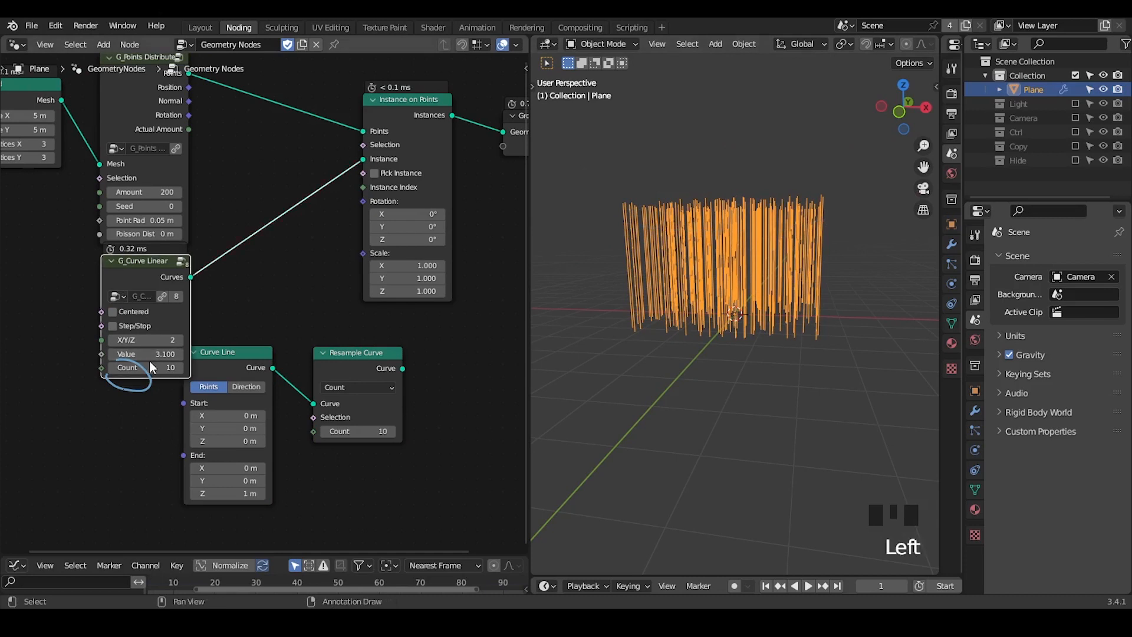
pyautogui.moveTo(150, 365); pyautogui.dragTo(169, 367)
# - Erase the annotation around Count and delete the Curve Line and Resample Curve nodes
pyautogui.moveTo(239, 308)
pyautogui.mouseDown(button='right')
pyautogui.moveTo(76, 404)
pyautogui.moveTo(41, 446)
pyautogui.mouseUp(button='right')
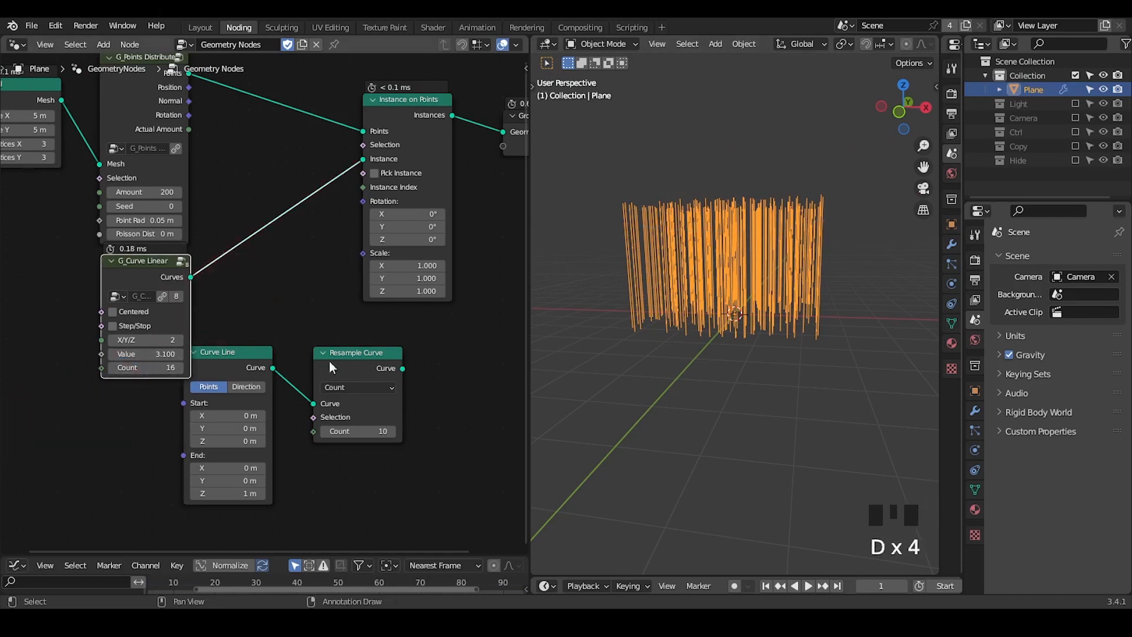
pyautogui.moveTo(362, 324)
pyautogui.mouseDown()
pyautogui.moveTo(188, 414)
pyautogui.moveTo(215, 413)
pyautogui.mouseUp()
pyautogui.press('x')
# - Insert a Realize Instances node between Instance on Points and Group Output
pyautogui.moveTo(401, 115); pyautogui.dragTo(345, 132, button='middle')
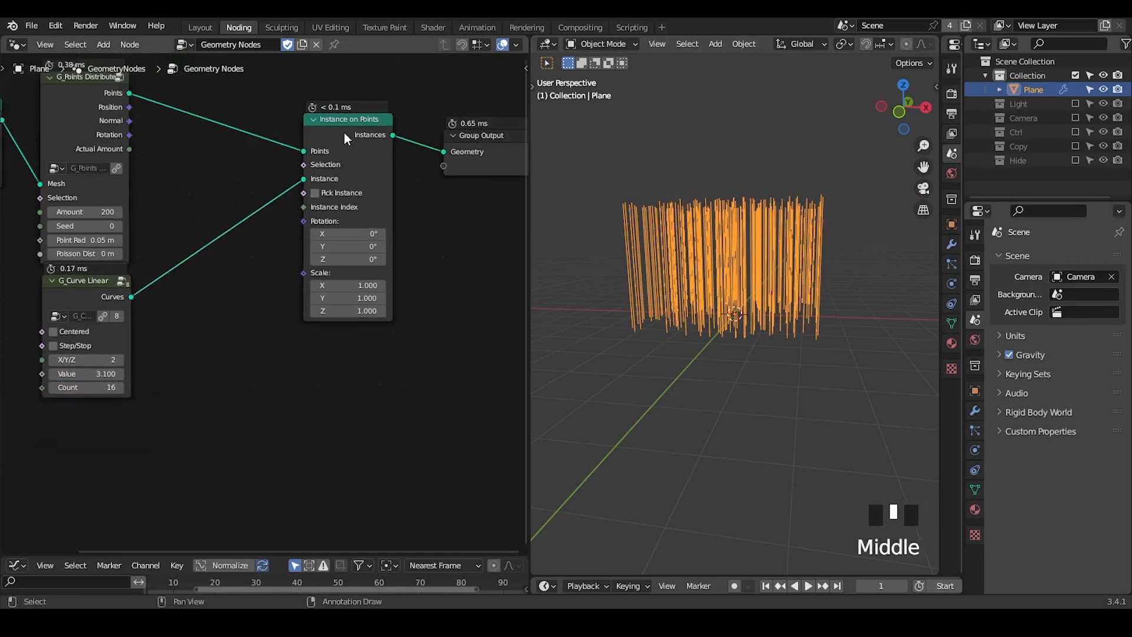
pyautogui.moveTo(345, 132); pyautogui.dragTo(240, 144)
pyautogui.hotkey('ctrl', 'a')
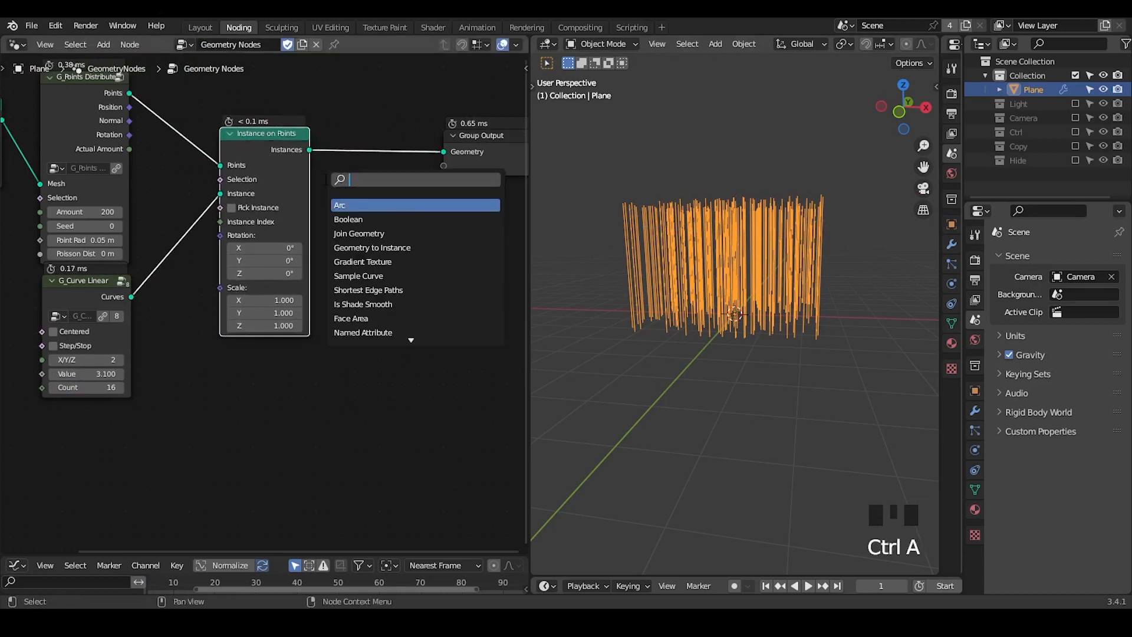
pyautogui.write('real')
pyautogui.press('Return')
pyautogui.click(304, 147)
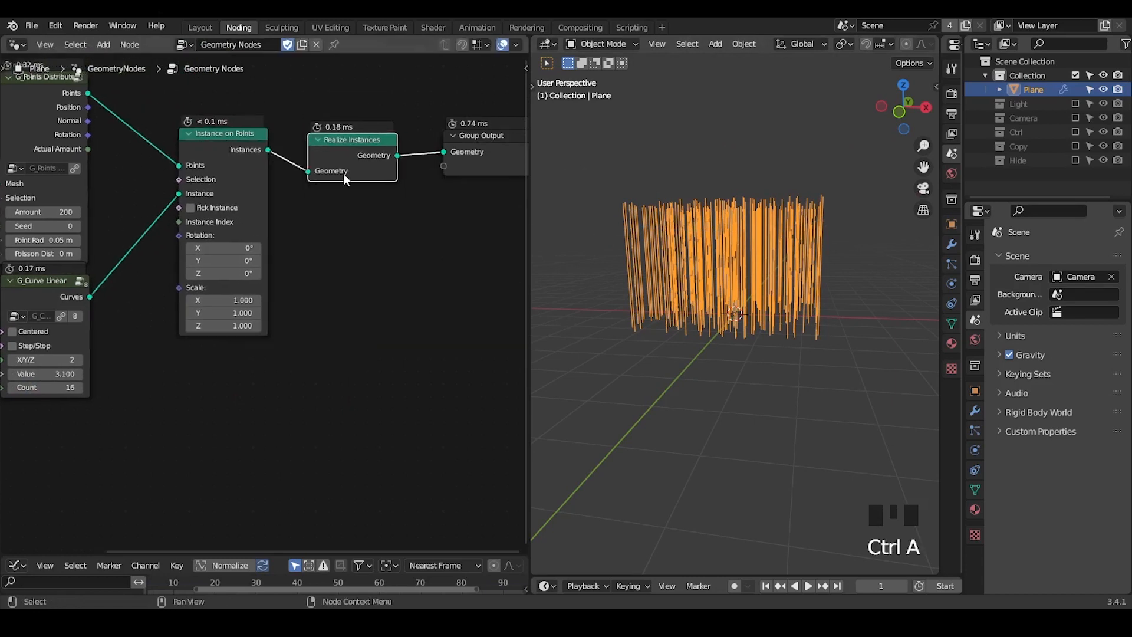
# - Insert a Set Position node between Realize Instances and Group Output
pyautogui.hotkey('ctrl', 'a')
pyautogui.write('set pos')
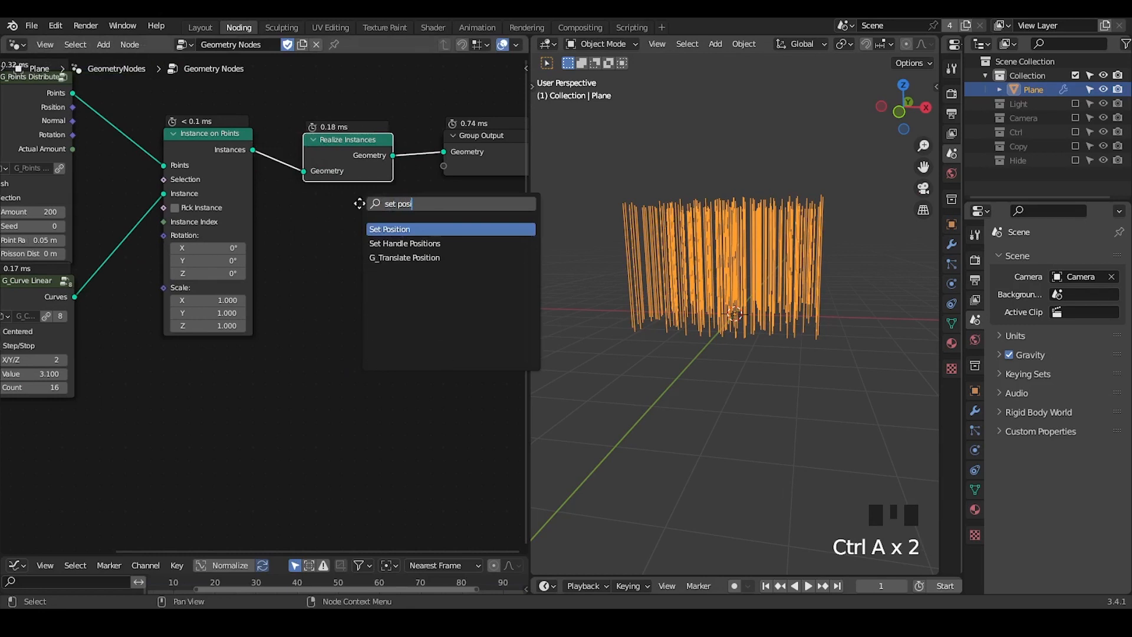
pyautogui.press('Return')
pyautogui.click(335, 254)
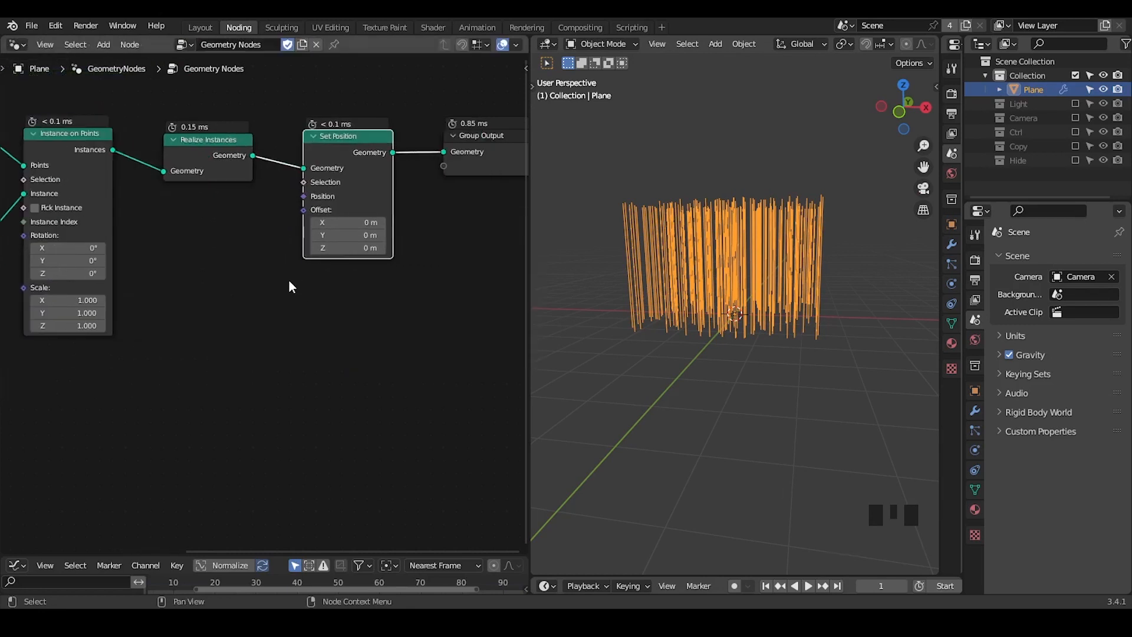
pyautogui.hotkey('shift', 'ctrl', 'alt', 'q')
# - Add a Noise Texture node and connect its Color output to the Offset of Set Position
pyautogui.hotkey('ctrl', 'a')
pyautogui.write('noise')
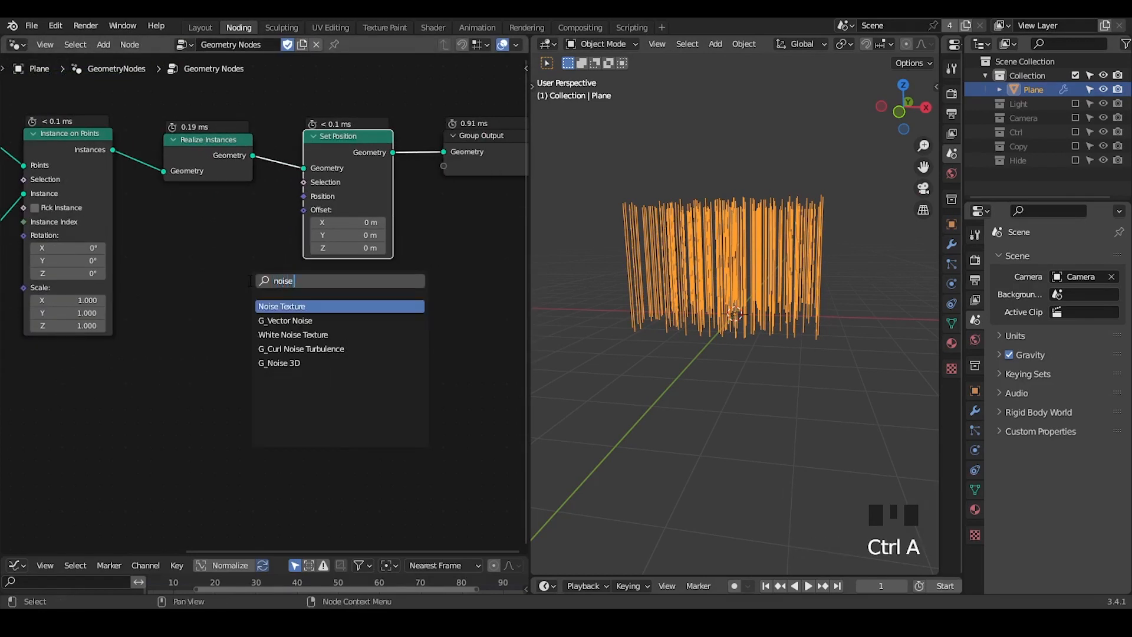
pyautogui.press('Return')
pyautogui.click(126, 279)
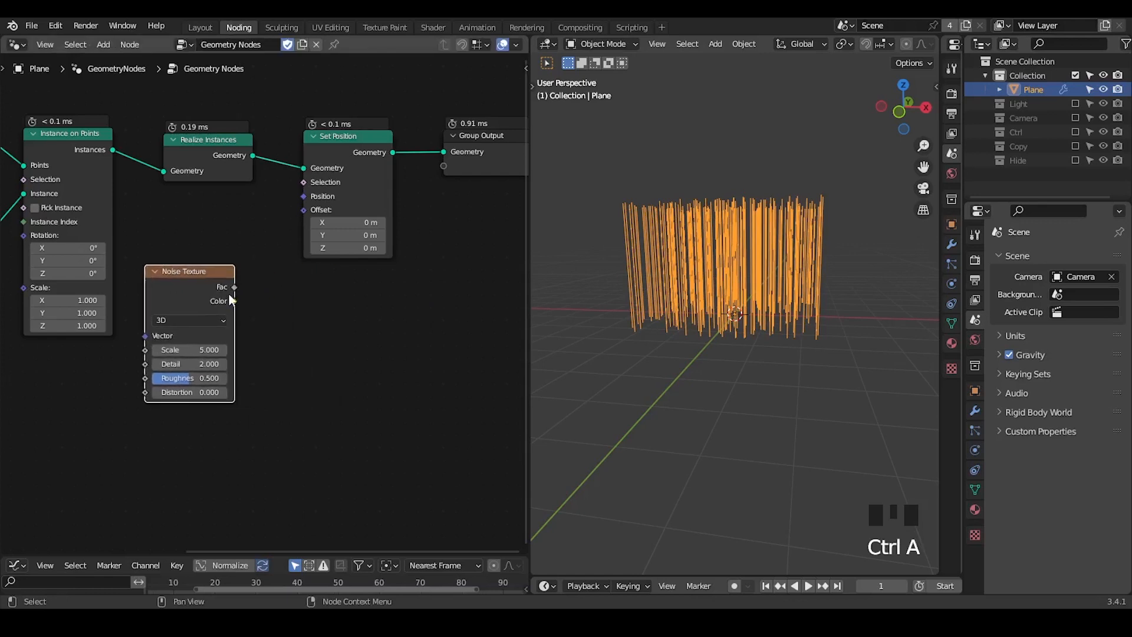
pyautogui.moveTo(234, 301); pyautogui.dragTo(303, 205)
pyautogui.moveTo(292, 289); pyautogui.dragTo(329, 270, button='middle')
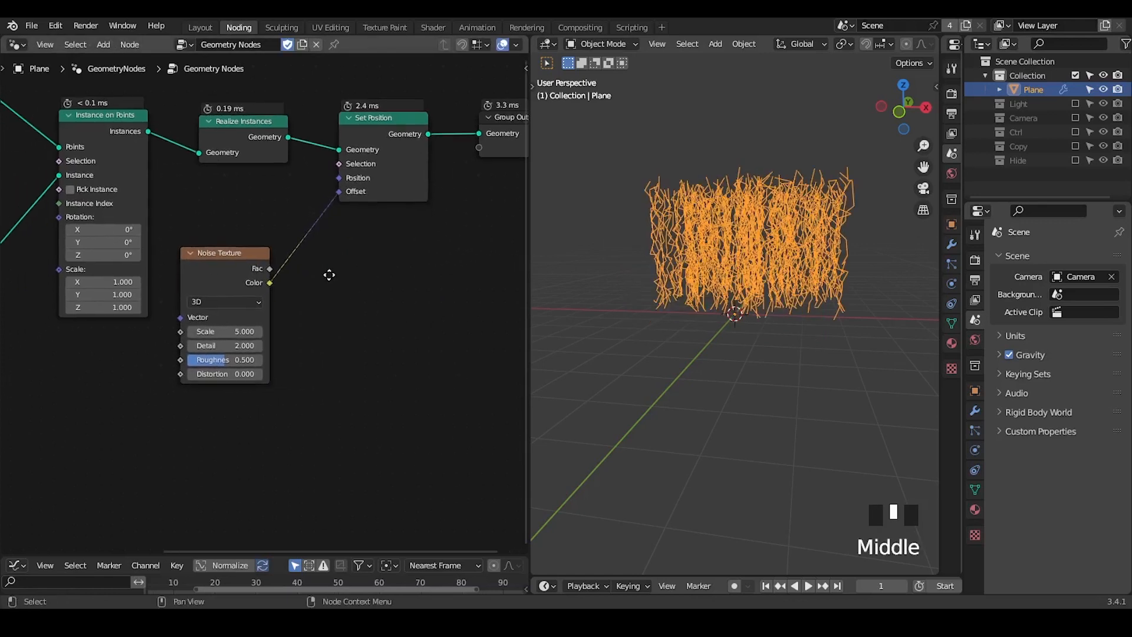
# - Annotate the displacement direction with a diagonal arrow across the curves, and sketch and erase marks beside the Noise Texture node's Color output
pyautogui.moveTo(626, 267)
pyautogui.mouseDown()
pyautogui.moveTo(794, 114)
pyautogui.moveTo(783, 156)
pyautogui.mouseUp()
pyautogui.moveTo(208, 275); pyautogui.dragTo(176, 324)
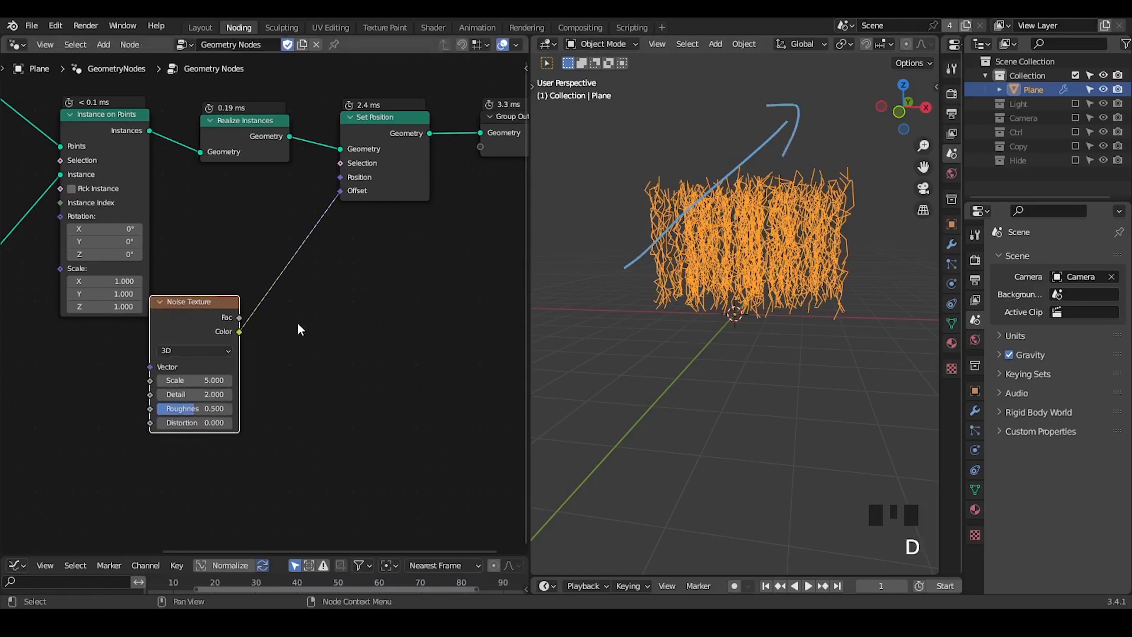
pyautogui.moveTo(297, 323); pyautogui.dragTo(266, 331)
pyautogui.moveTo(314, 325); pyautogui.dragTo(278, 347, button='right')
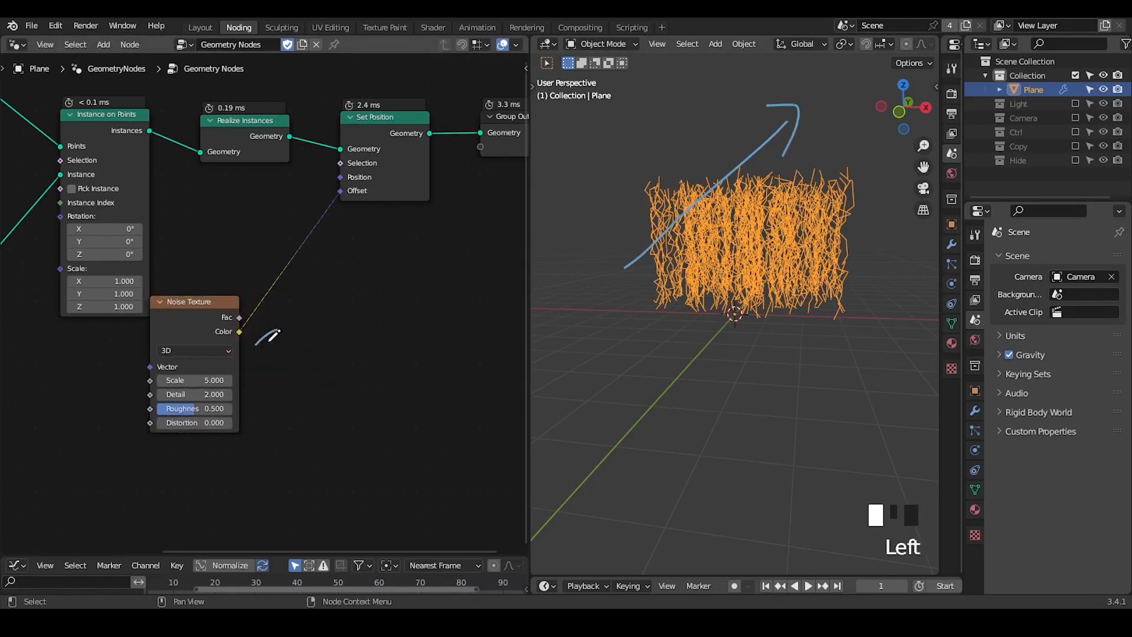
pyautogui.moveTo(259, 344)
pyautogui.mouseDown()
pyautogui.moveTo(284, 324)
pyautogui.moveTo(323, 328)
pyautogui.mouseUp()
pyautogui.moveTo(348, 297); pyautogui.dragTo(348, 349)
pyautogui.moveTo(348, 322); pyautogui.dragTo(273, 364, button='right')
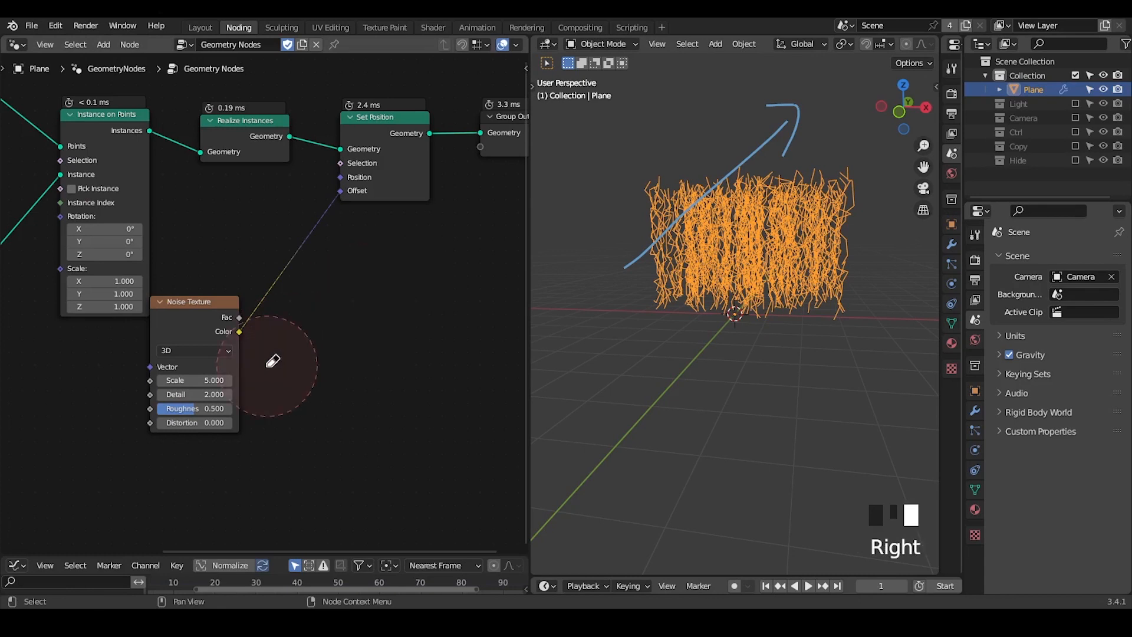
# - Insert a Vector Math node on the link between the Noise Texture's Color output and the Set Position node's Offset
pyautogui.hotkey('ctrl', 'a')
pyautogui.write('vector ma')
pyautogui.press('Return')
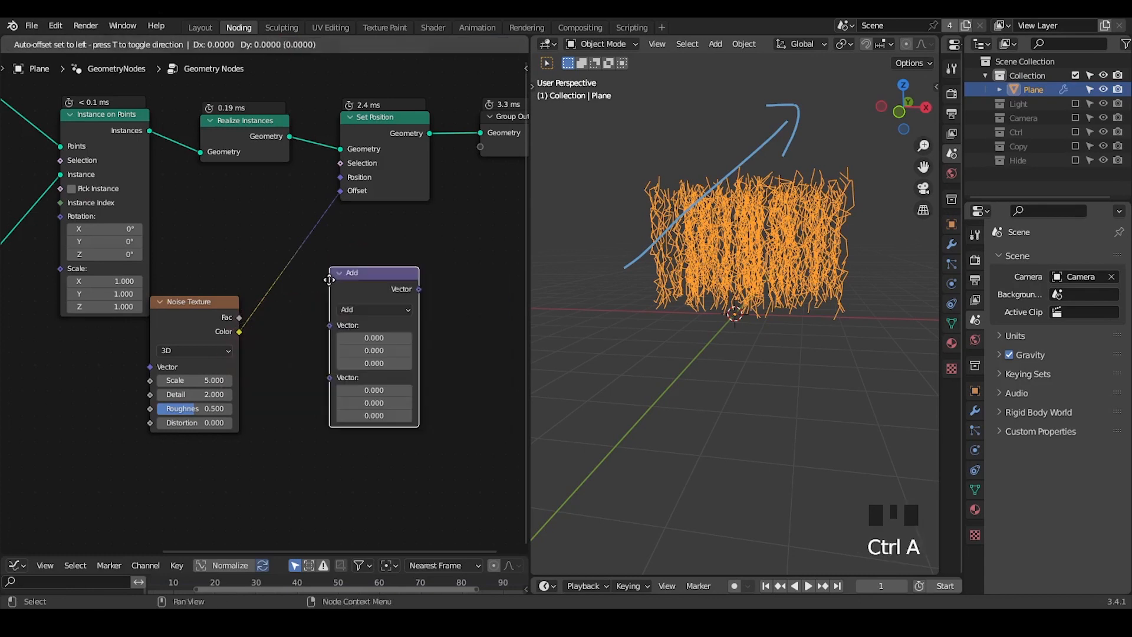
pyautogui.click(199, 270)
# - Set the Vector Math operation to Subtract with 0.5 on all three axes, and collapse the Instance on Points node
pyautogui.click(259, 299)
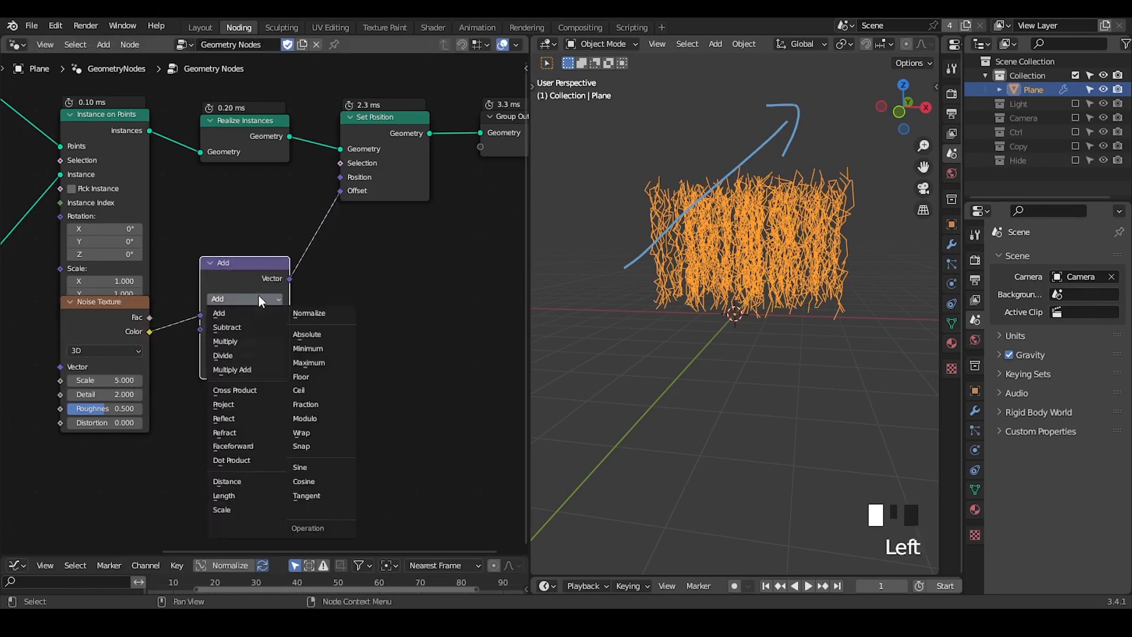
pyautogui.click(227, 328)
pyautogui.click(253, 343)
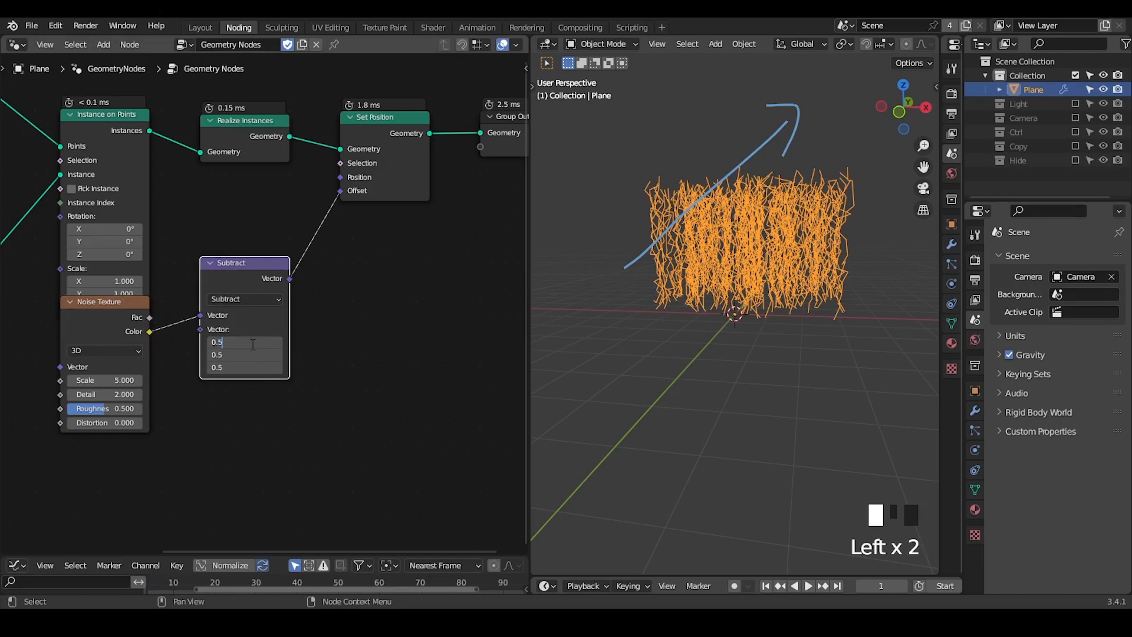
pyautogui.write('0.5')
pyautogui.press('Return')
pyautogui.click(69, 114)
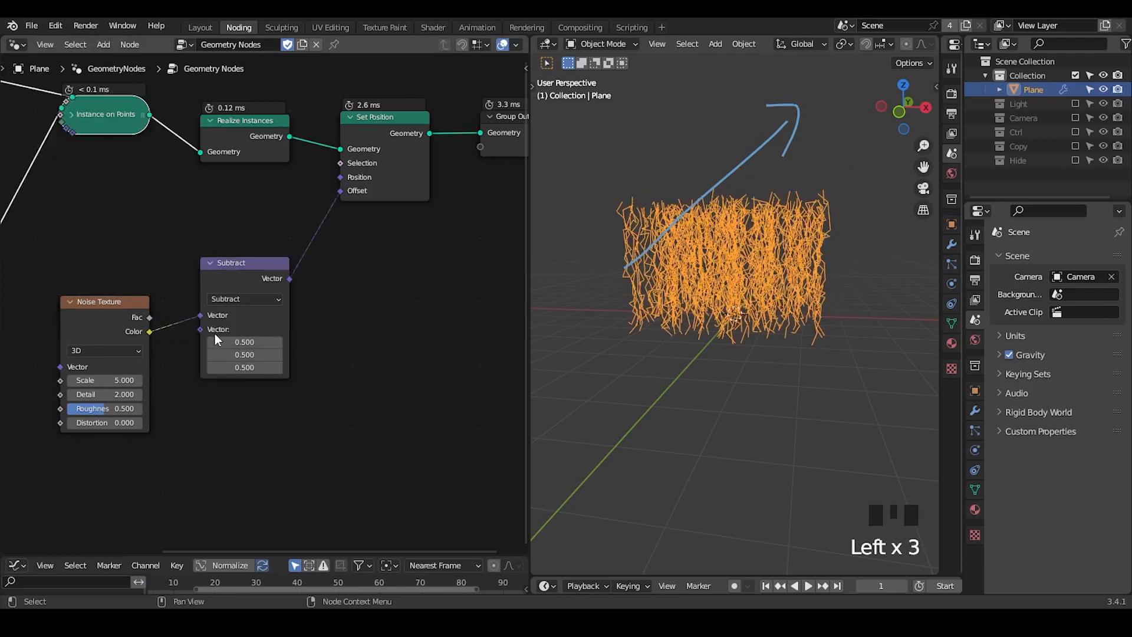
# - Add a G_Noise 3D group node below the Subtract node
pyautogui.moveTo(313, 283); pyautogui.dragTo(313, 228, button='middle')
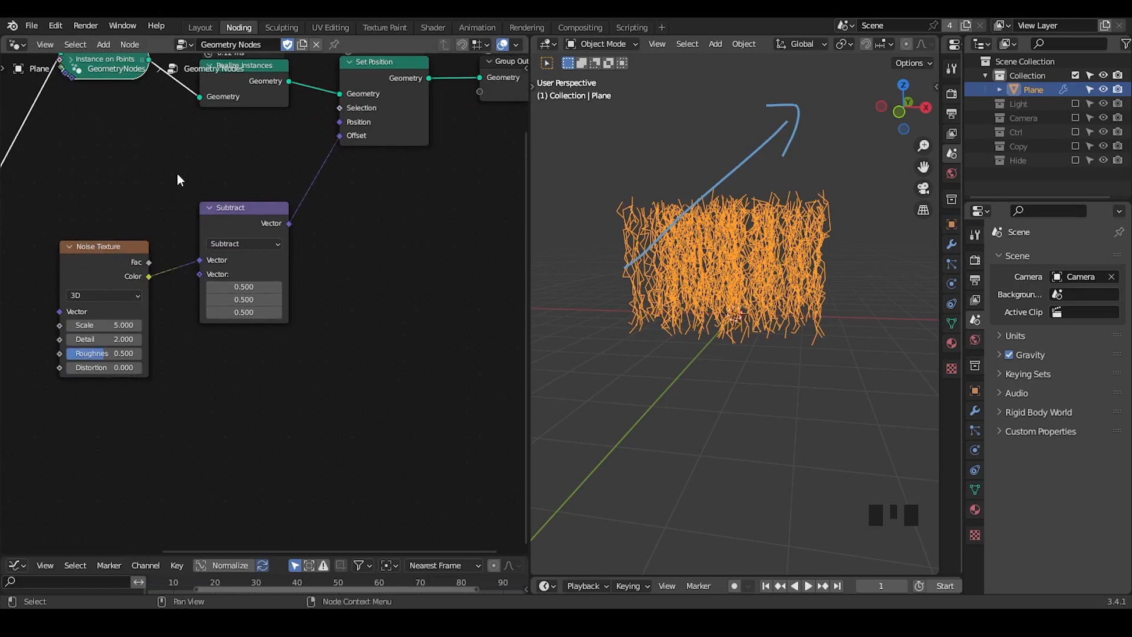
pyautogui.hotkey('ctrl', 'a')
pyautogui.write('nois')
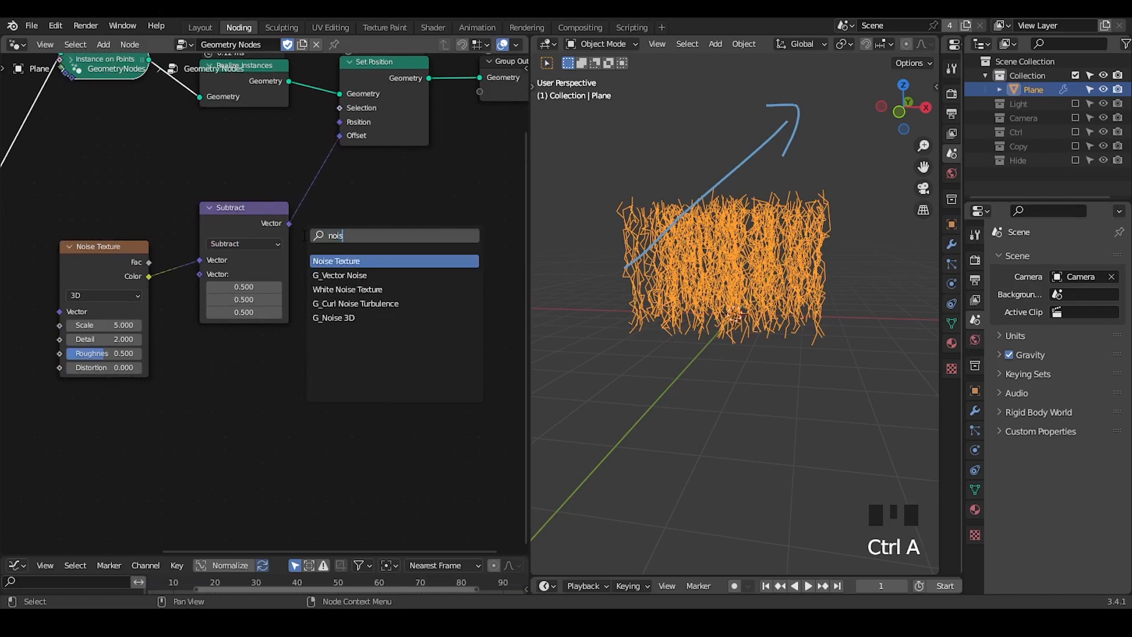
pyautogui.write('e 3D')
pyautogui.press('Return')
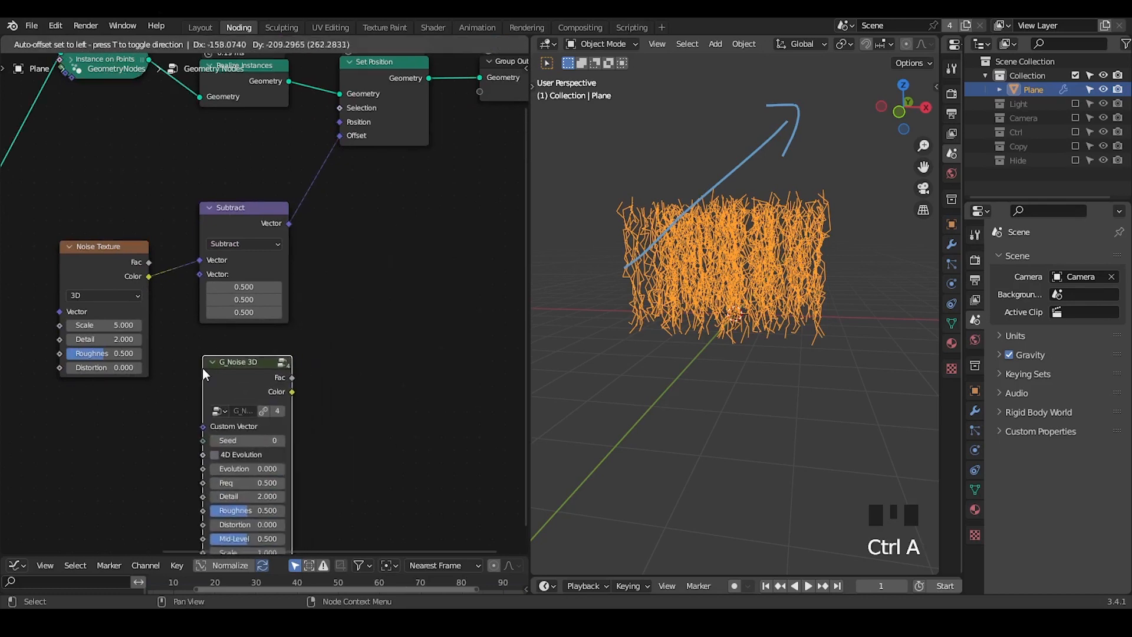
pyautogui.click(203, 368)
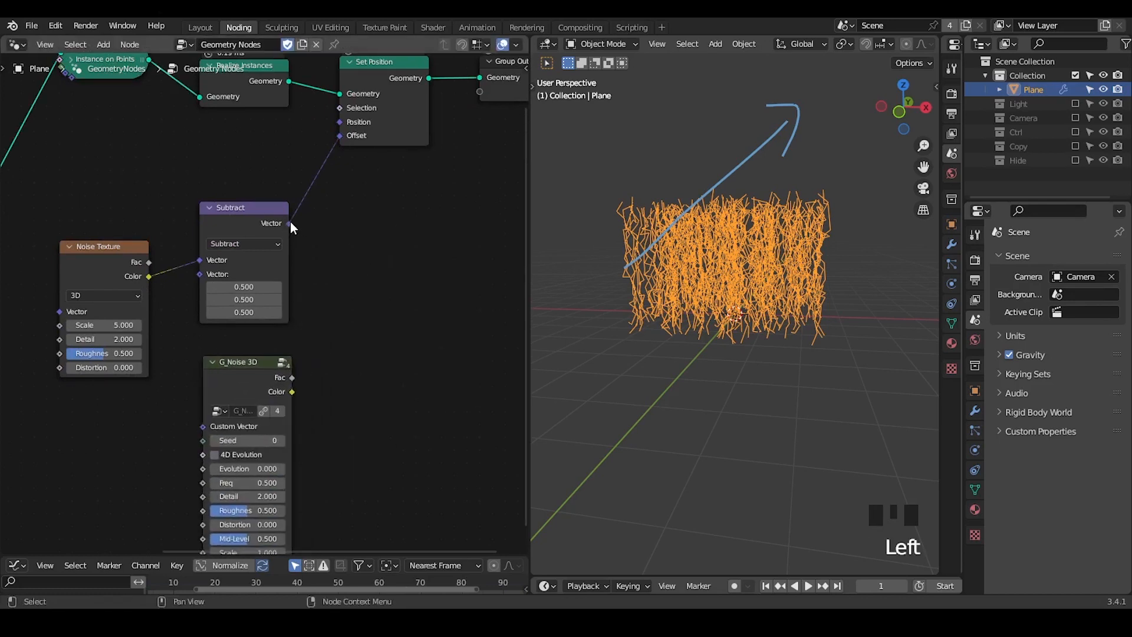
# - Add a Vector Math node set to Scale, fed by the Subtract node's Vector output, and tidy the neighbouring nodes
pyautogui.moveTo(290, 222); pyautogui.dragTo(359, 249)
pyautogui.write('sca')
pyautogui.press('Return')
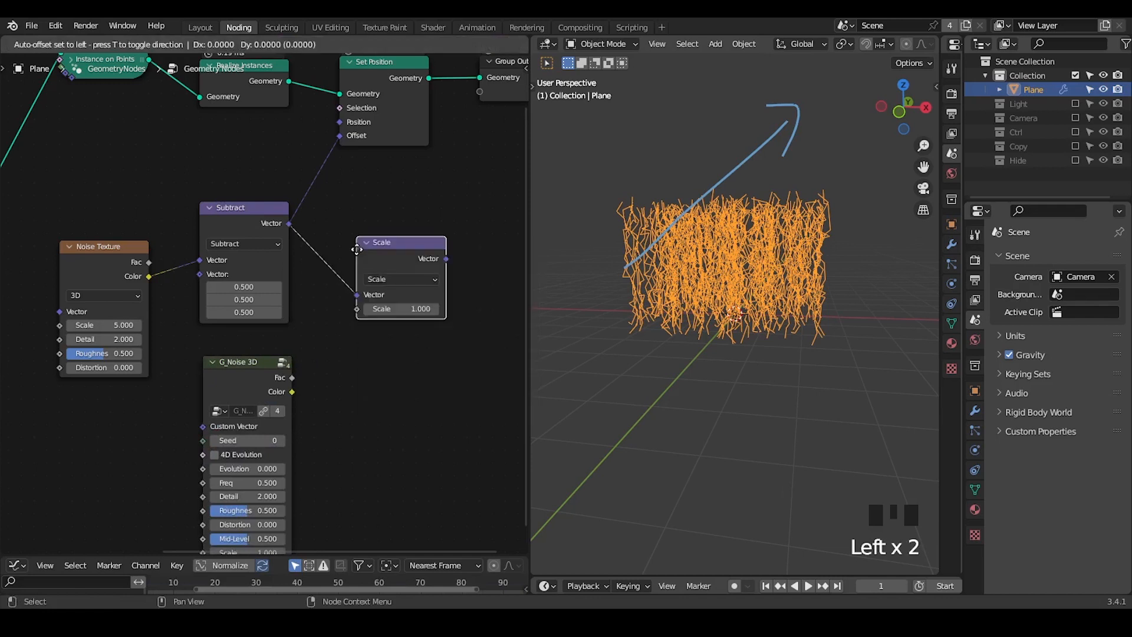
pyautogui.click(351, 226)
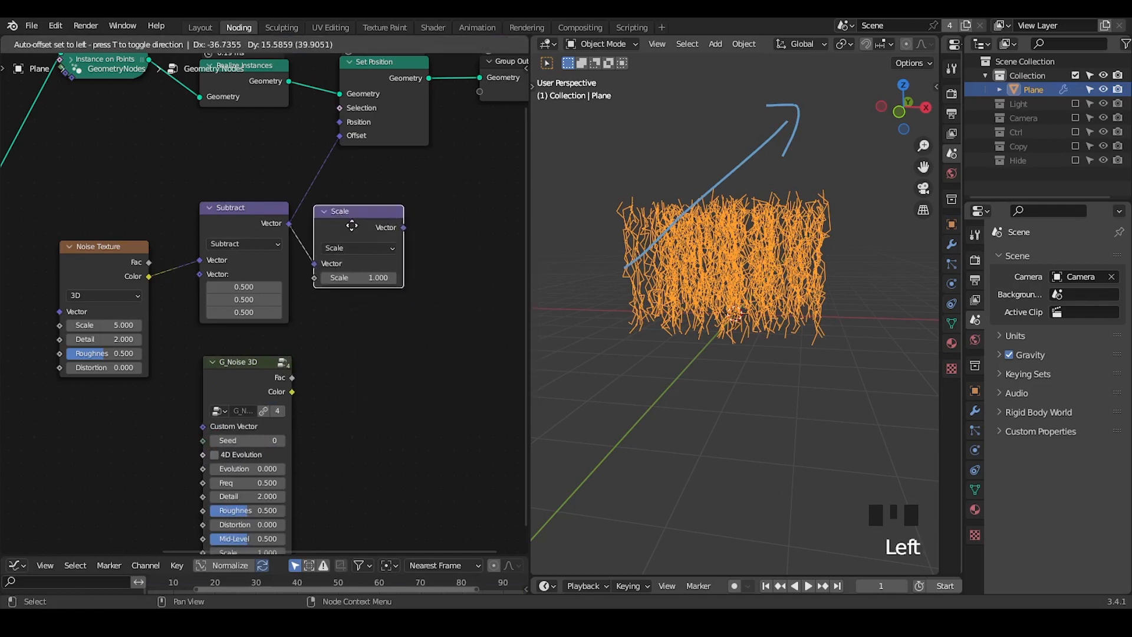
pyautogui.moveTo(104, 257); pyautogui.dragTo(102, 244)
pyautogui.moveTo(251, 224); pyautogui.dragTo(241, 222)
# - Connect the G_Noise 3D Color output to the Offset of Set Position and set the group's Scale to 5.5
pyautogui.moveTo(324, 230); pyautogui.dragTo(347, 196, button='middle')
pyautogui.moveTo(292, 332); pyautogui.dragTo(361, 123)
pyautogui.moveTo(395, 276); pyautogui.dragTo(397, 230, button='middle')
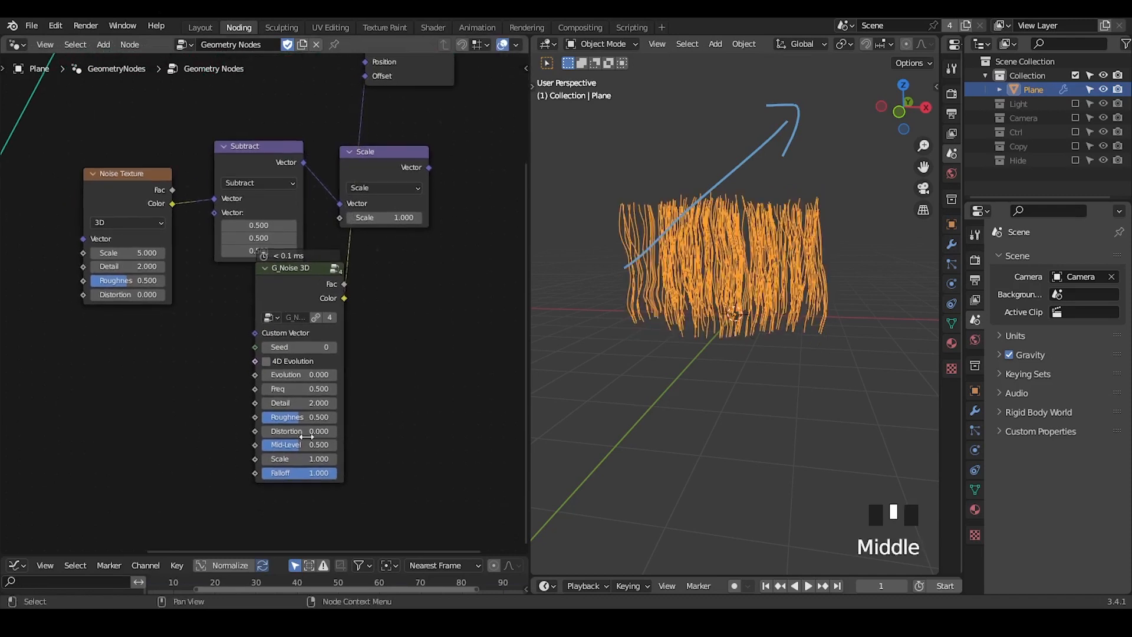
pyautogui.moveTo(295, 462); pyautogui.dragTo(334, 462)
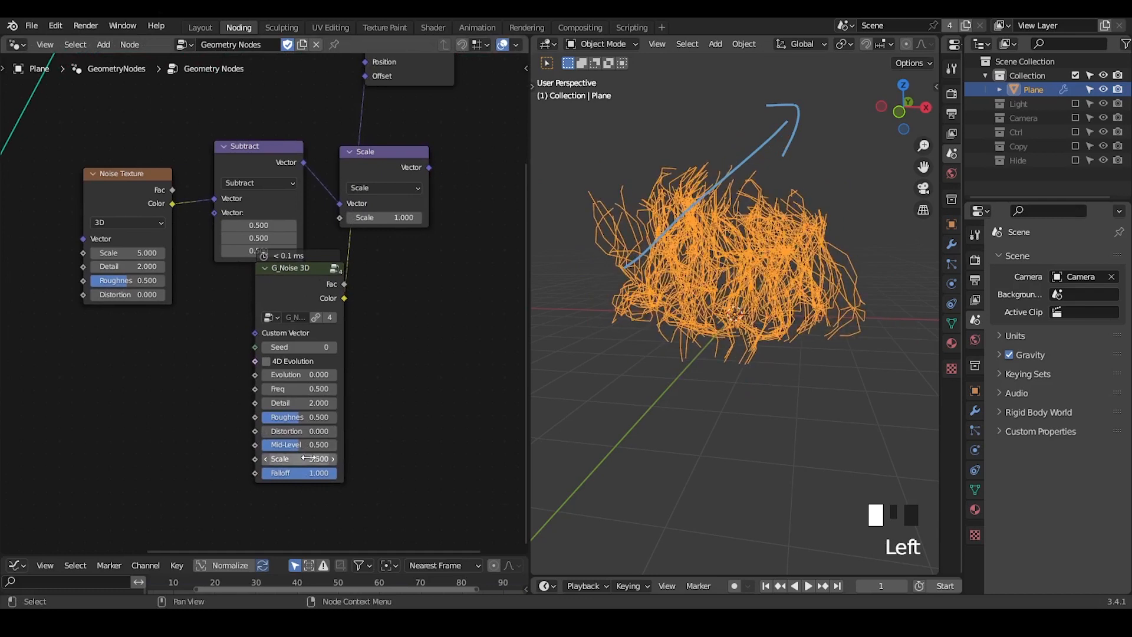
# - Sketch an annotation around the lower ends of the curves in the viewport and erase it
pyautogui.moveTo(785, 354); pyautogui.dragTo(696, 339, button='middle')
pyautogui.press('d')
pyautogui.moveTo(687, 324); pyautogui.dragTo(721, 348)
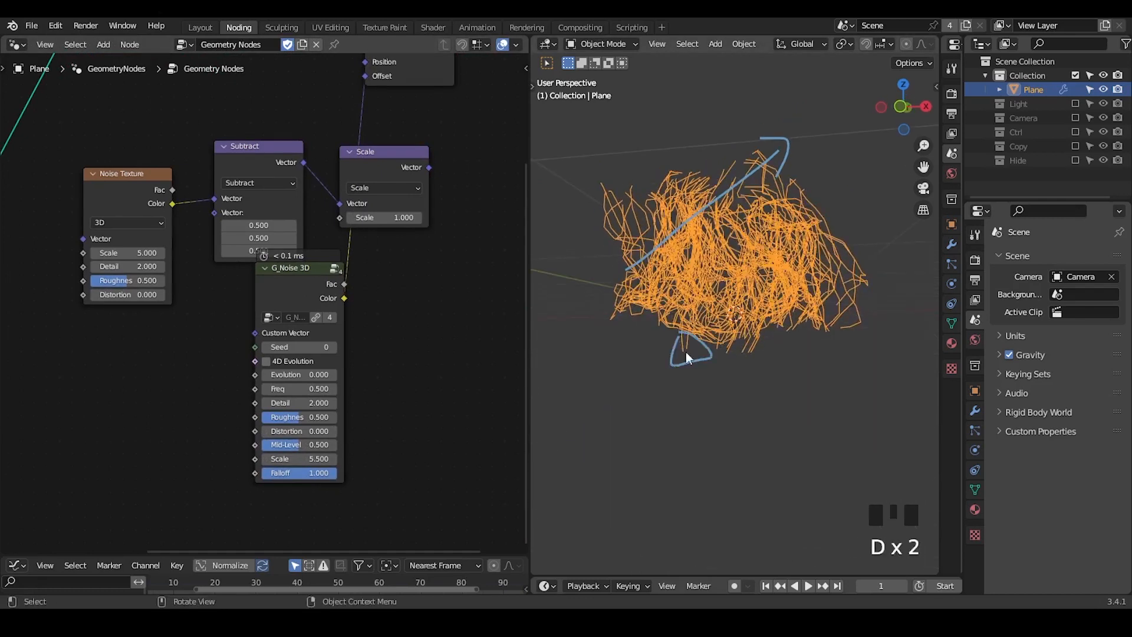
pyautogui.moveTo(716, 343); pyautogui.dragTo(690, 357, button='right')
# - Add a Spline Parameter node and connect its Factor output to the Falloff input of G_Noise 3D
pyautogui.moveTo(96, 422); pyautogui.dragTo(143, 355, button='middle')
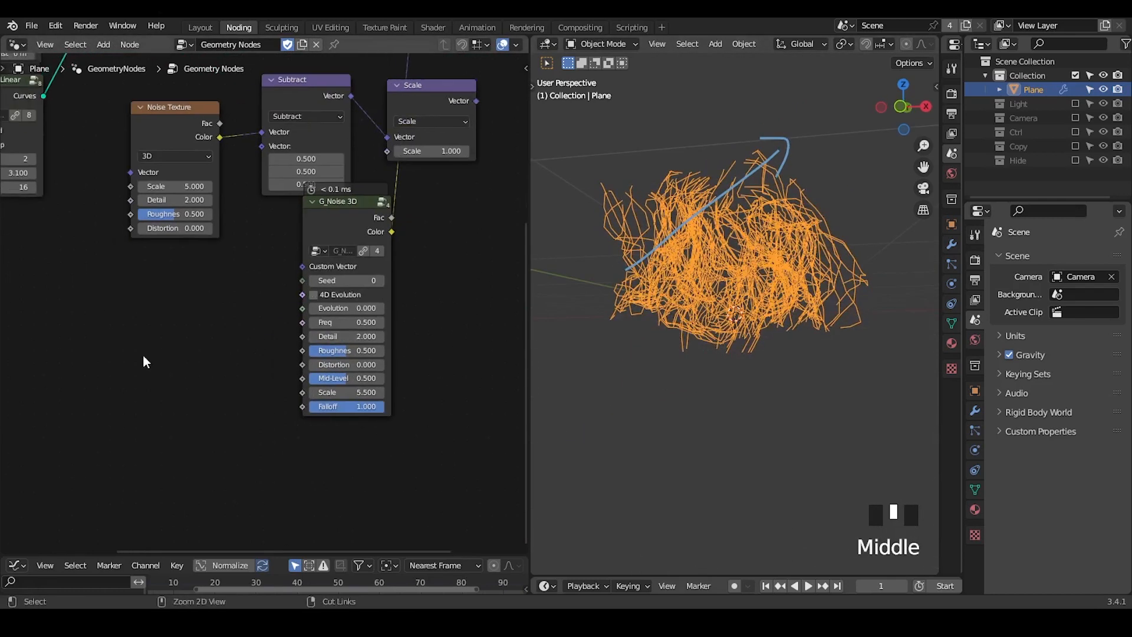
pyautogui.hotkey('ctrl', 'a')
pyautogui.write('spline p')
pyautogui.press('Return')
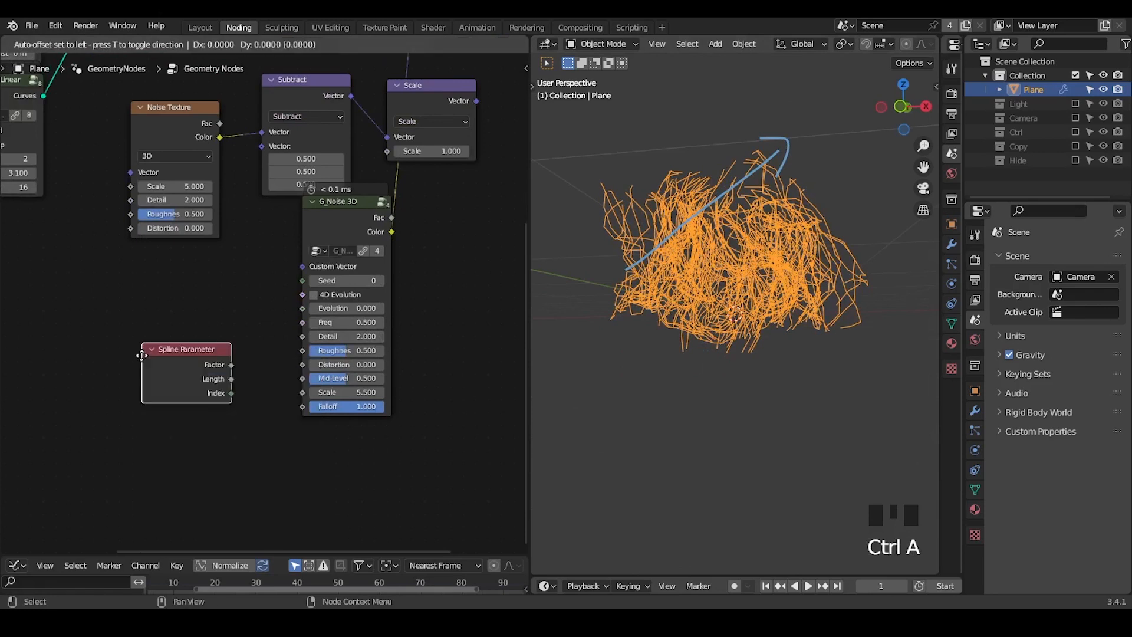
pyautogui.click(27, 350)
pyautogui.moveTo(103, 357); pyautogui.dragTo(308, 406)
# - Annotate the curves with 0 at their base and 1 at their tips, and mark the Falloff input of G_Noise 3D
pyautogui.press('d')
pyautogui.moveTo(601, 317)
pyautogui.mouseDown()
pyautogui.moveTo(621, 334)
pyautogui.moveTo(605, 305)
pyautogui.mouseUp()
pyautogui.press('d')
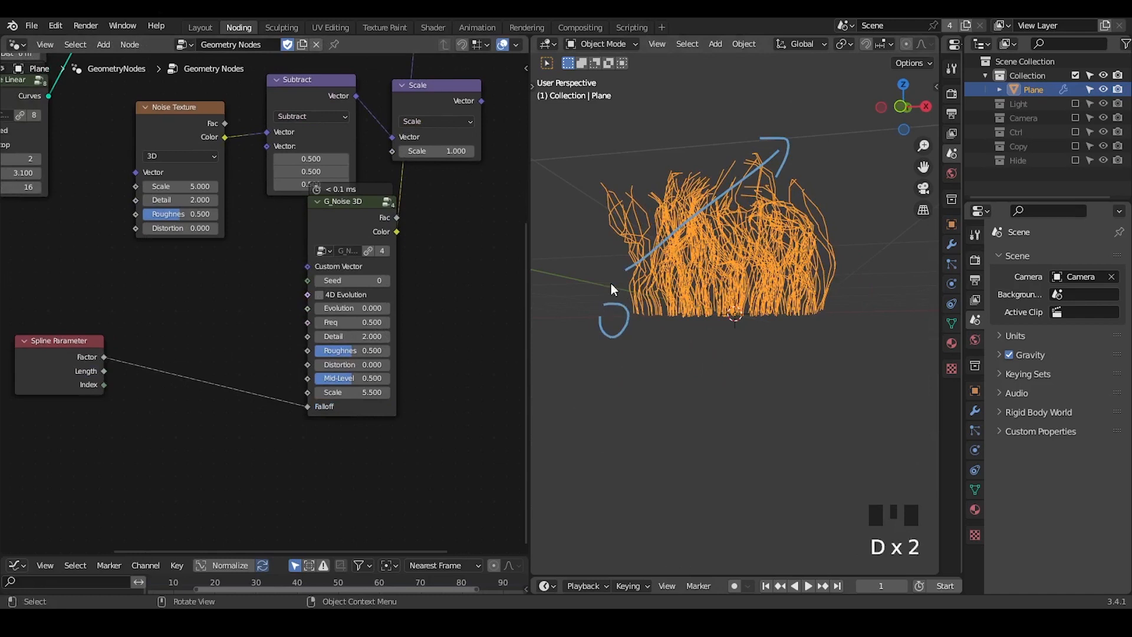
pyautogui.moveTo(605, 131); pyautogui.dragTo(602, 159)
pyautogui.moveTo(321, 207); pyautogui.dragTo(283, 217)
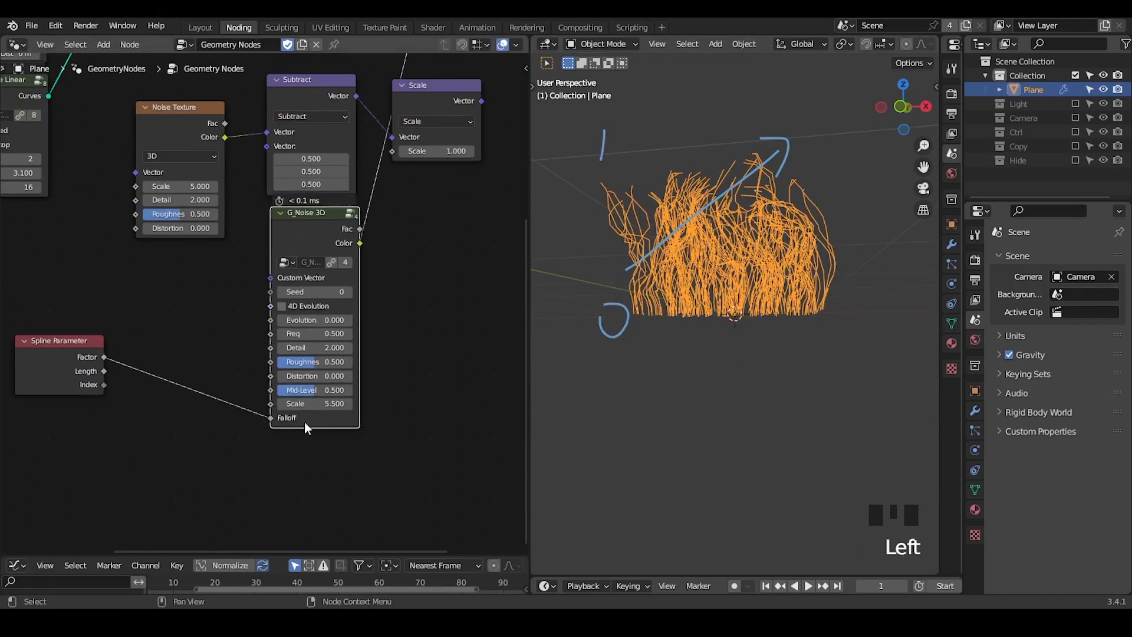
pyautogui.moveTo(373, 308); pyautogui.dragTo(352, 328, button='middle')
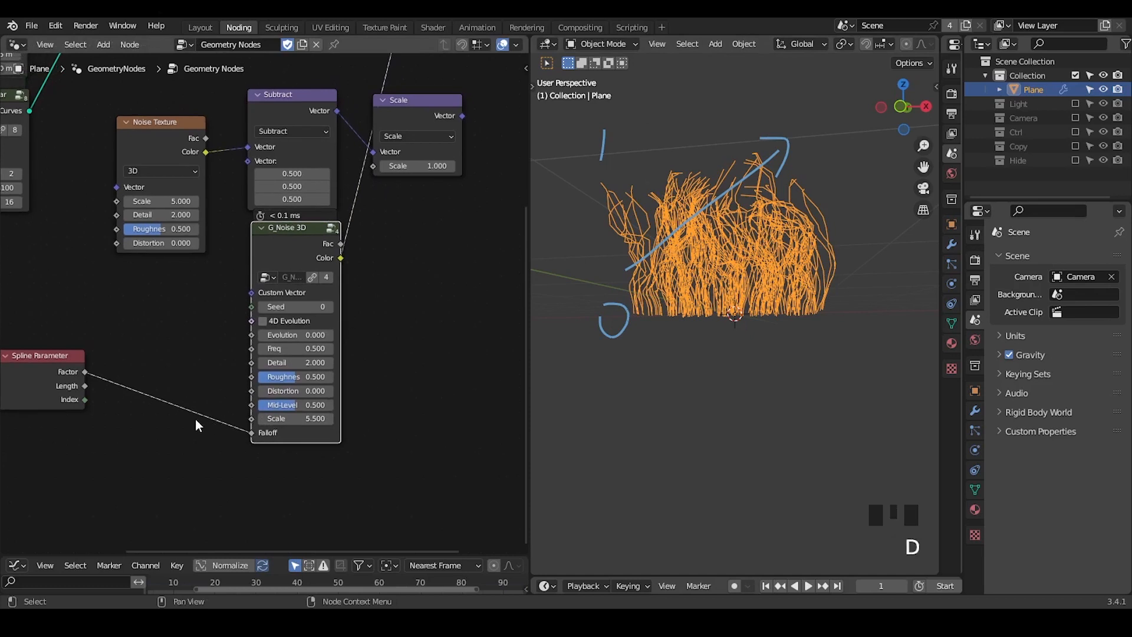
pyautogui.moveTo(198, 423); pyautogui.dragTo(248, 432)
pyautogui.press('d')
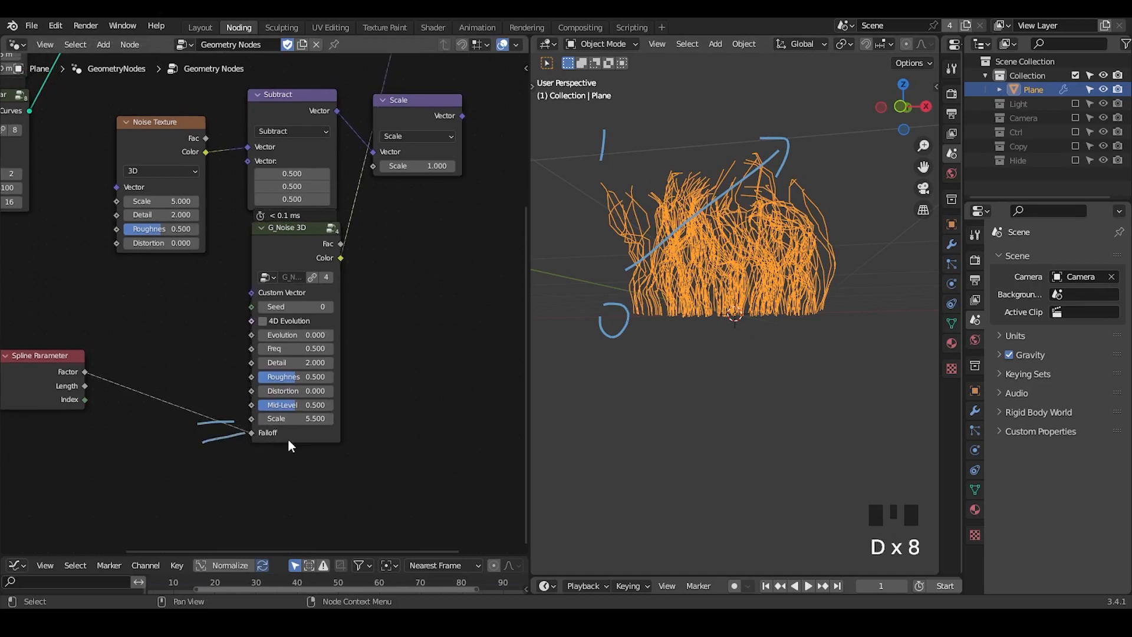
# - Duplicate the Scale node and place the copy beneath the original
pyautogui.click(420, 117)
pyautogui.hotkey('shift', 'd')
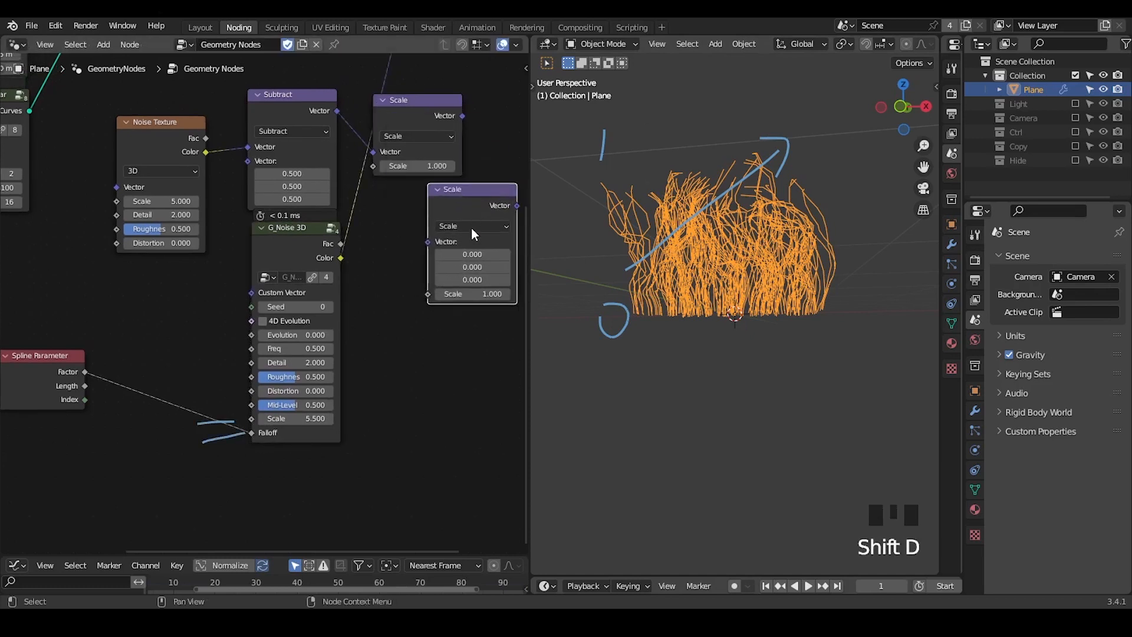
pyautogui.moveTo(472, 228); pyautogui.dragTo(459, 254, button='middle')
pyautogui.scroll(-1, 361, 373)
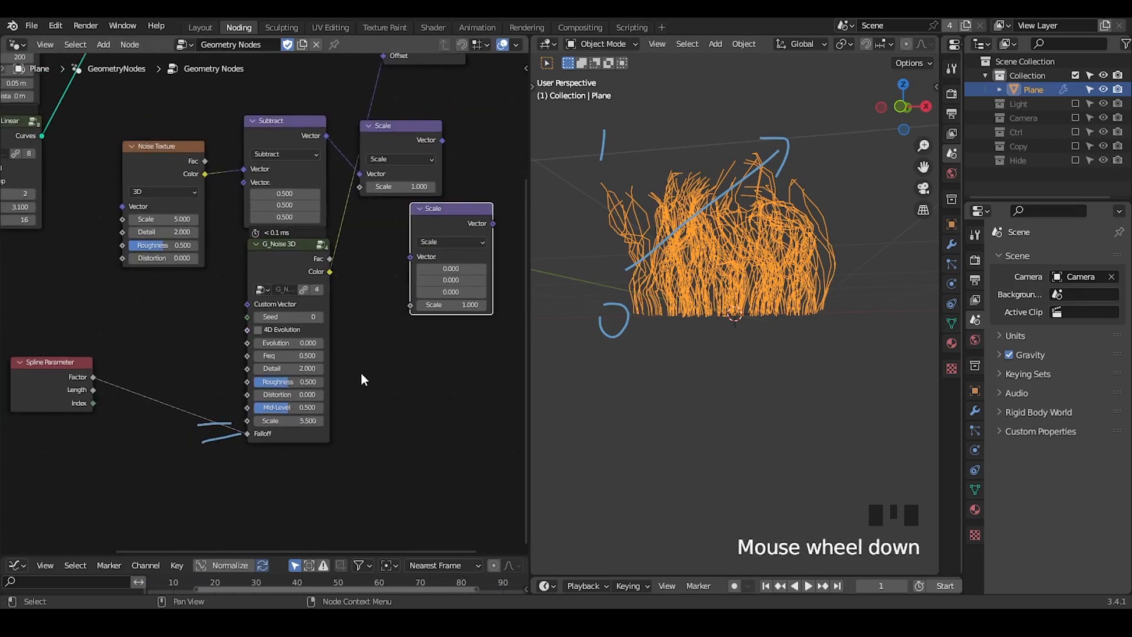
pyautogui.hotkey('shift', 'ctrl', 'alt', 'q')
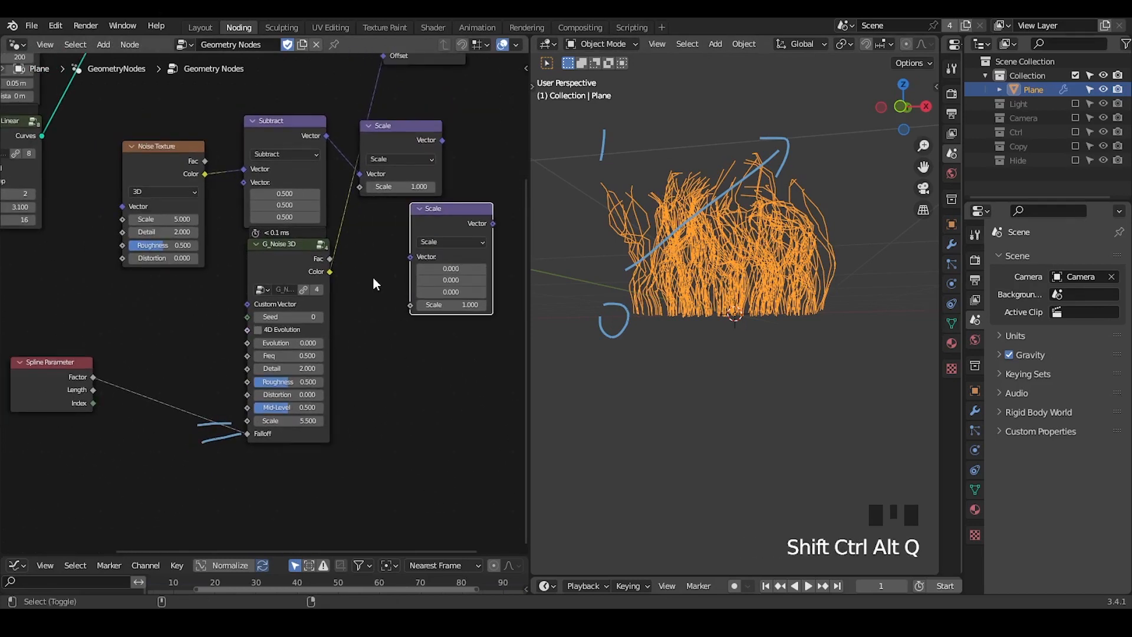
pyautogui.moveTo(373, 288); pyautogui.dragTo(384, 334, button='middle')
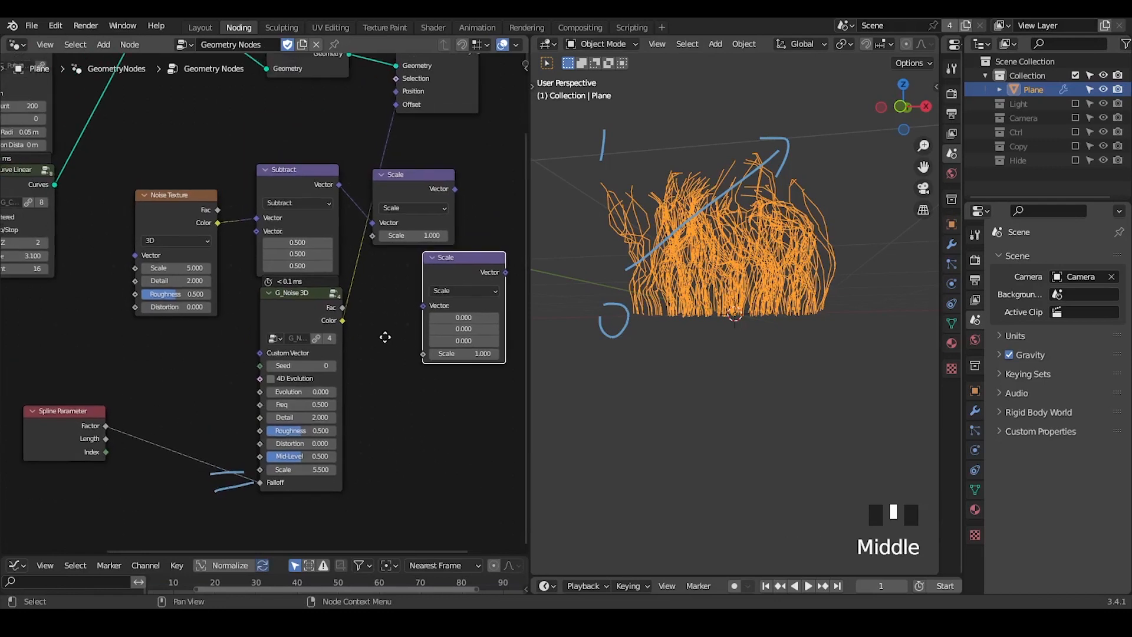
pyautogui.scroll(-2, 385, 337)
# - Reposition the G_Noise 3D and Spline Parameter nodes lower in the tree and erase all annotations in the node editor and viewport
pyautogui.moveTo(293, 305); pyautogui.dragTo(287, 322)
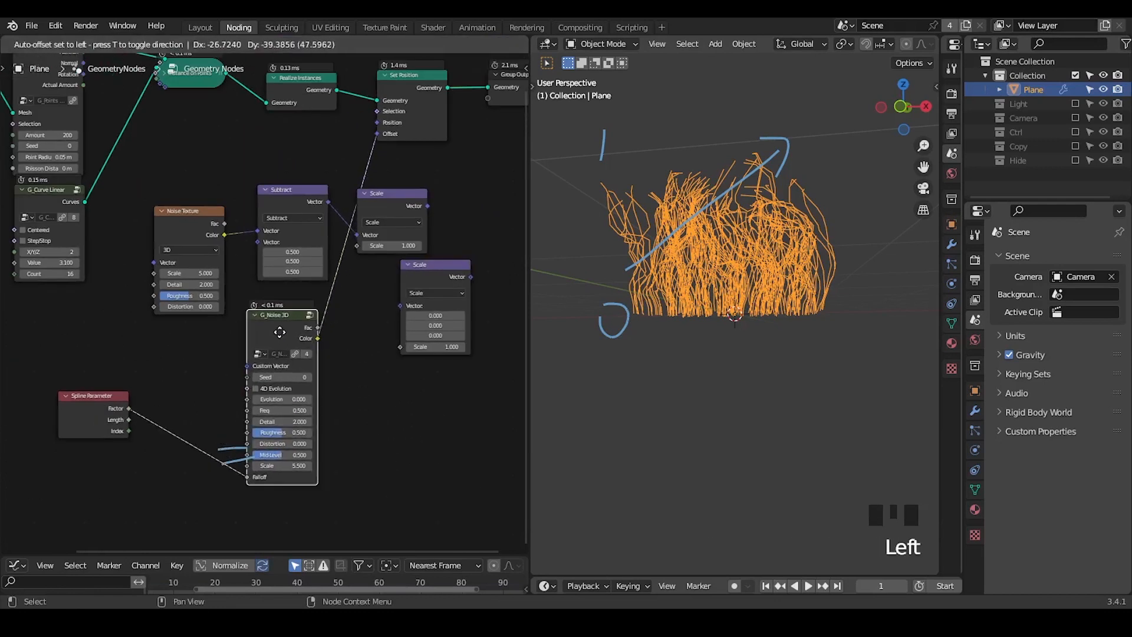
pyautogui.moveTo(263, 445); pyautogui.dragTo(251, 451, button='right')
pyautogui.moveTo(243, 442); pyautogui.dragTo(288, 398, button='middle')
pyautogui.moveTo(136, 354); pyautogui.dragTo(150, 420)
pyautogui.scroll(2, 211, 371)
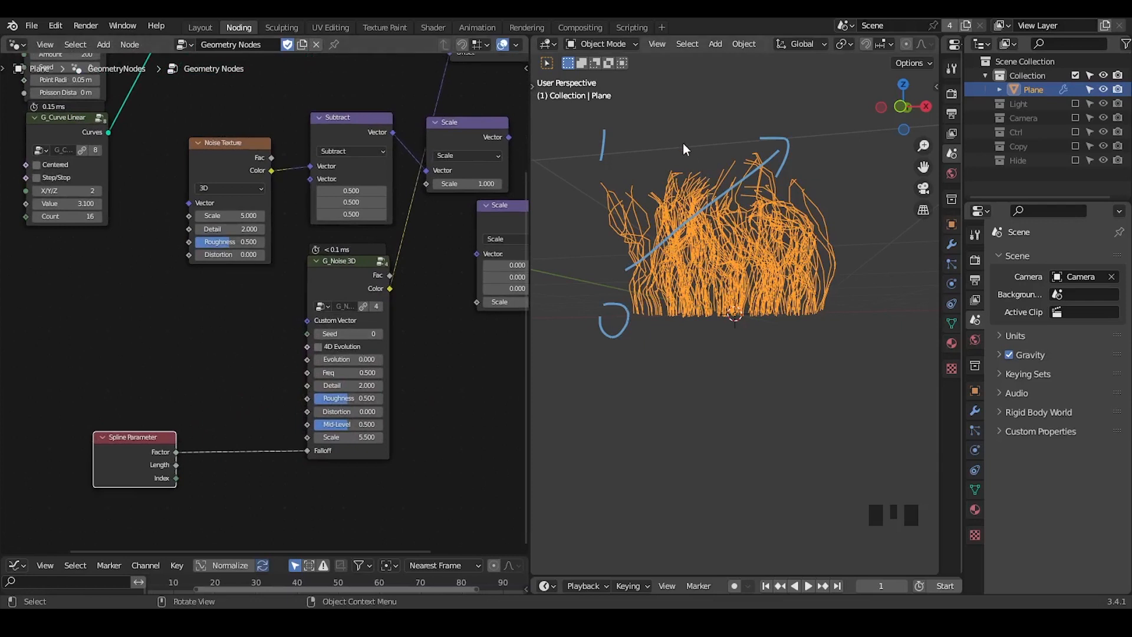
pyautogui.moveTo(663, 111)
pyautogui.mouseDown(button='right')
pyautogui.moveTo(652, 97)
pyautogui.moveTo(691, 276)
pyautogui.moveTo(713, 190)
pyautogui.mouseUp(button='right')
# - Move the Noise Texture node slightly, and sketch and erase an annotation beside its Vector input
pyautogui.moveTo(288, 313); pyautogui.dragTo(298, 299, button='middle')
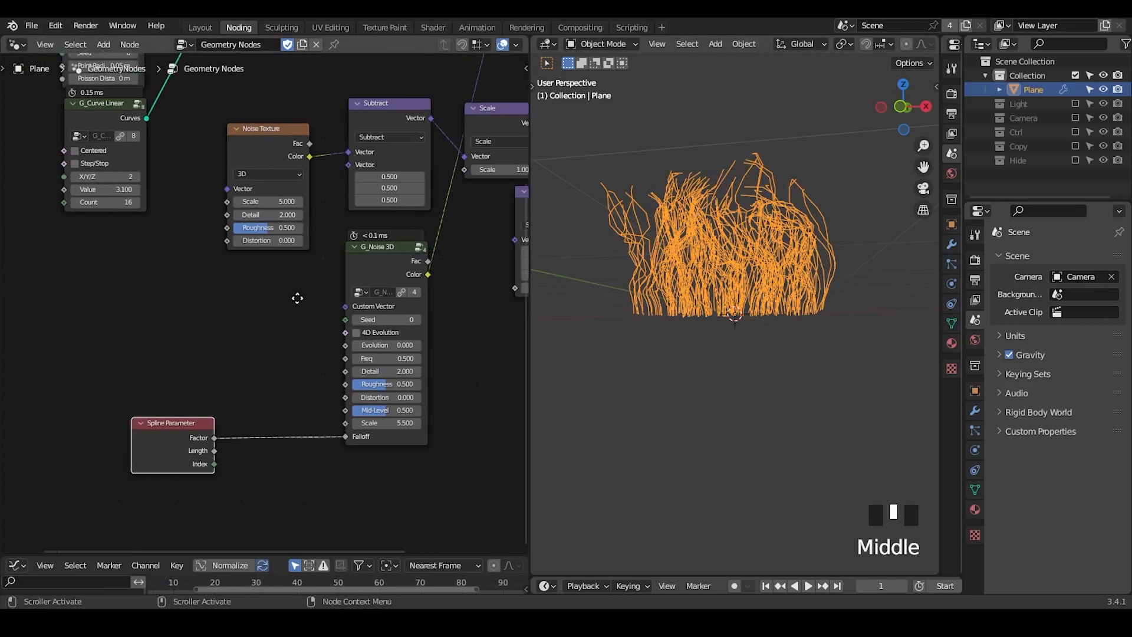
pyautogui.moveTo(665, 282); pyautogui.dragTo(667, 301, button='middle')
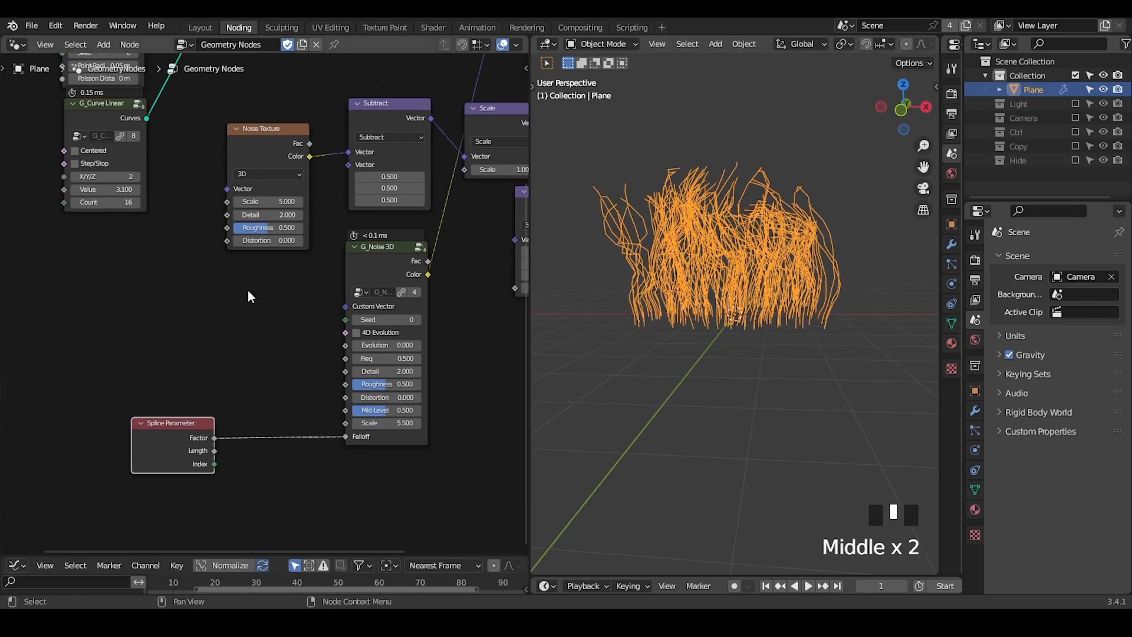
pyautogui.moveTo(257, 164); pyautogui.dragTo(268, 185)
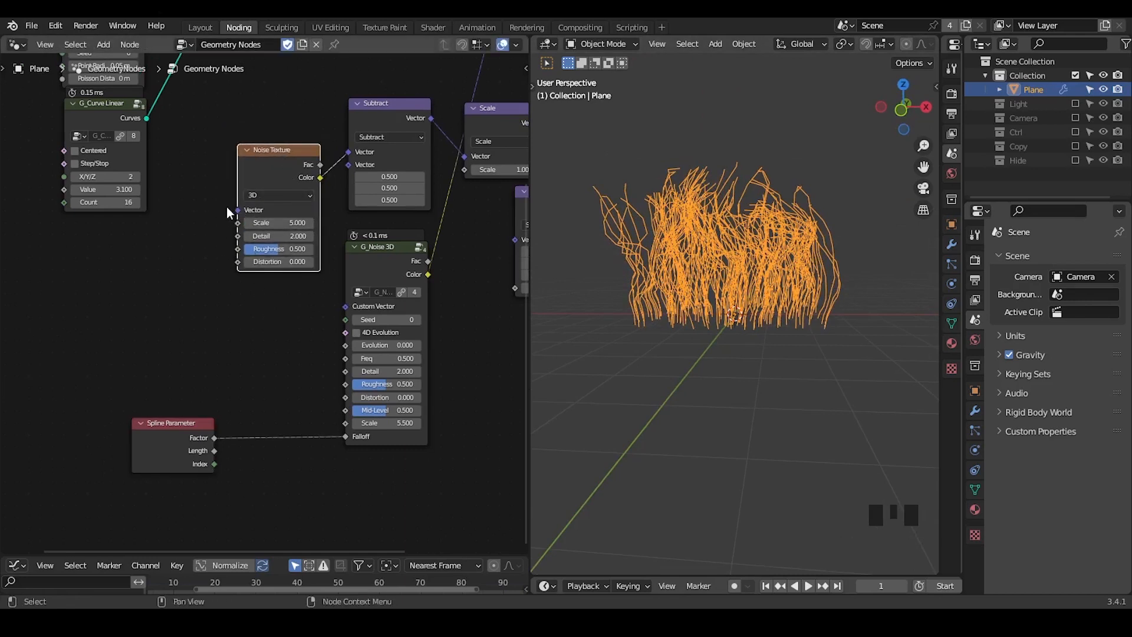
pyautogui.press('d')
pyautogui.moveTo(222, 207)
pyautogui.mouseDown()
pyautogui.moveTo(247, 199)
pyautogui.moveTo(230, 196)
pyautogui.mouseUp()
pyautogui.moveTo(223, 213); pyautogui.dragTo(215, 191, button='right')
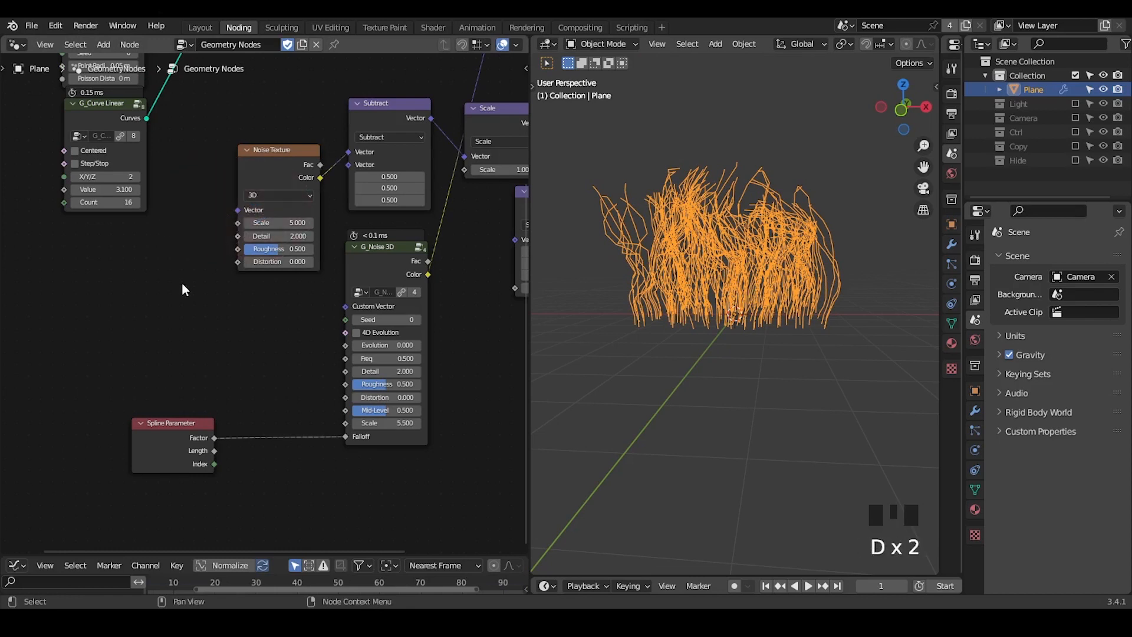
# - Add a Position node from the Noise Texture's Vector input, place it beside the texture, and disconnect the link between them
pyautogui.click(233, 223)
pyautogui.moveTo(182, 275); pyautogui.dragTo(183, 271)
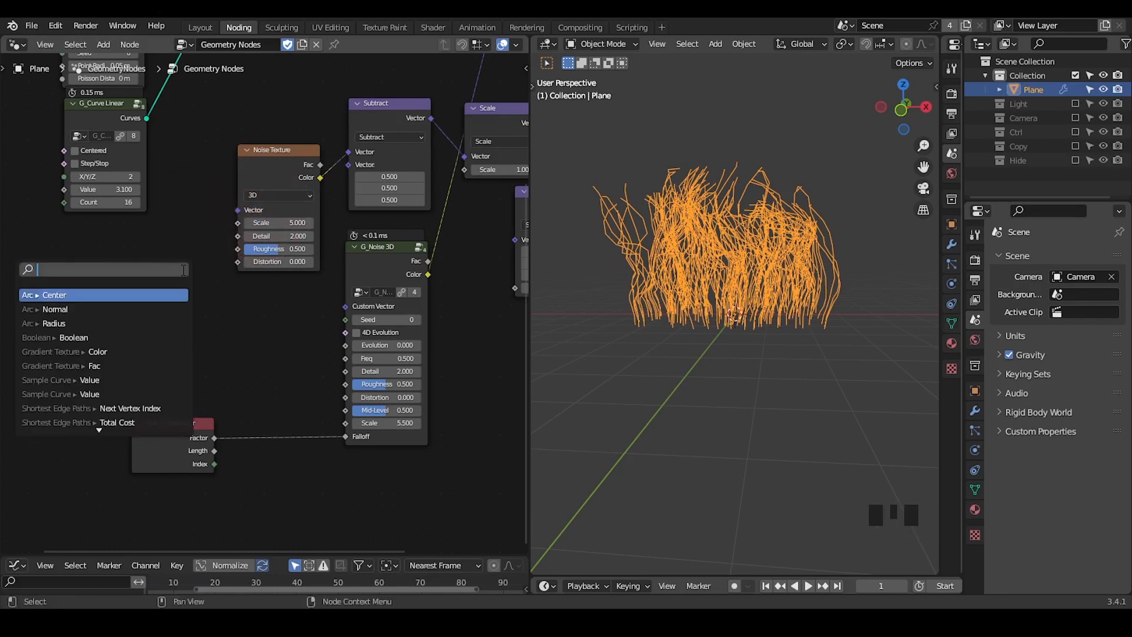
pyautogui.write('positi')
pyautogui.press('Return')
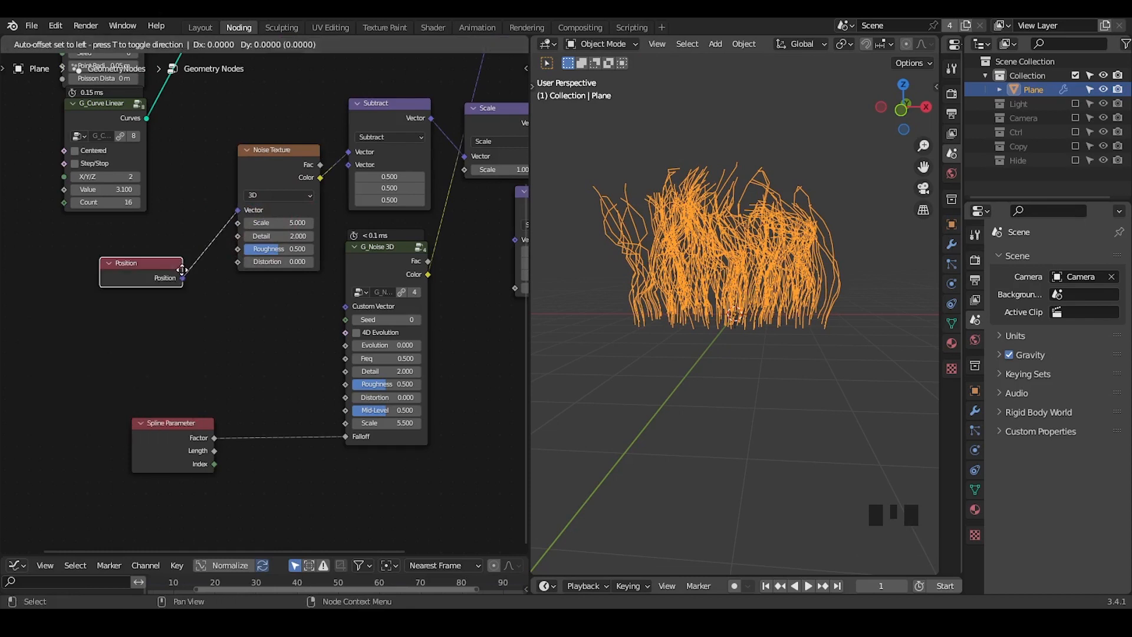
pyautogui.click(144, 253)
pyautogui.moveTo(240, 215); pyautogui.dragTo(242, 212)
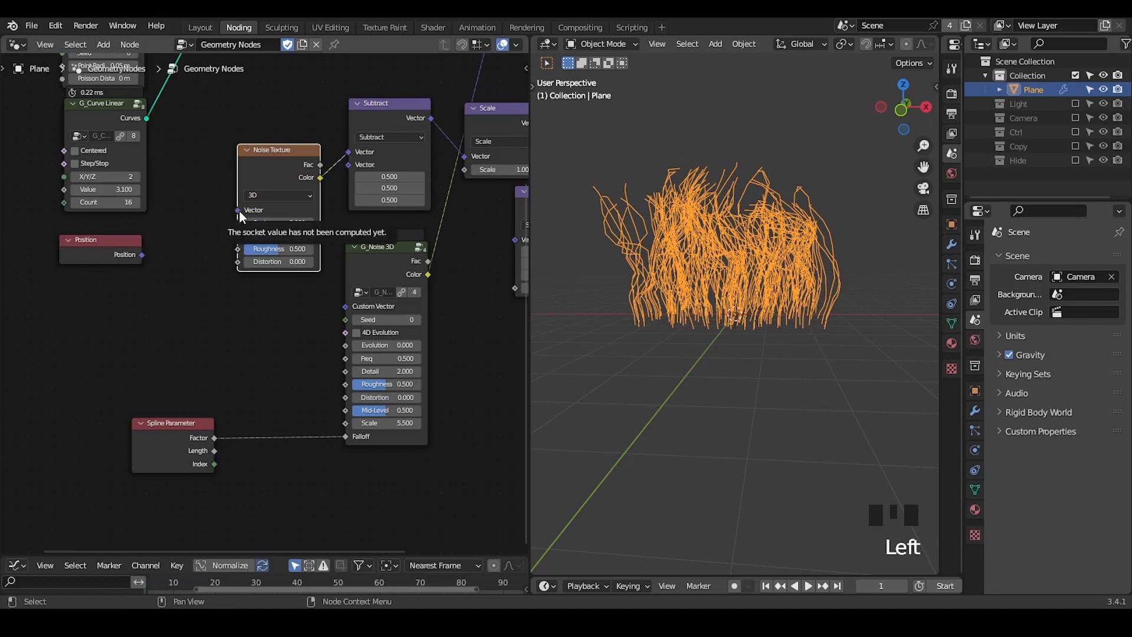
# - Connect the Scale node's Vector output to the Set Position node's Offset
pyautogui.moveTo(239, 210); pyautogui.dragTo(231, 260, button='middle')
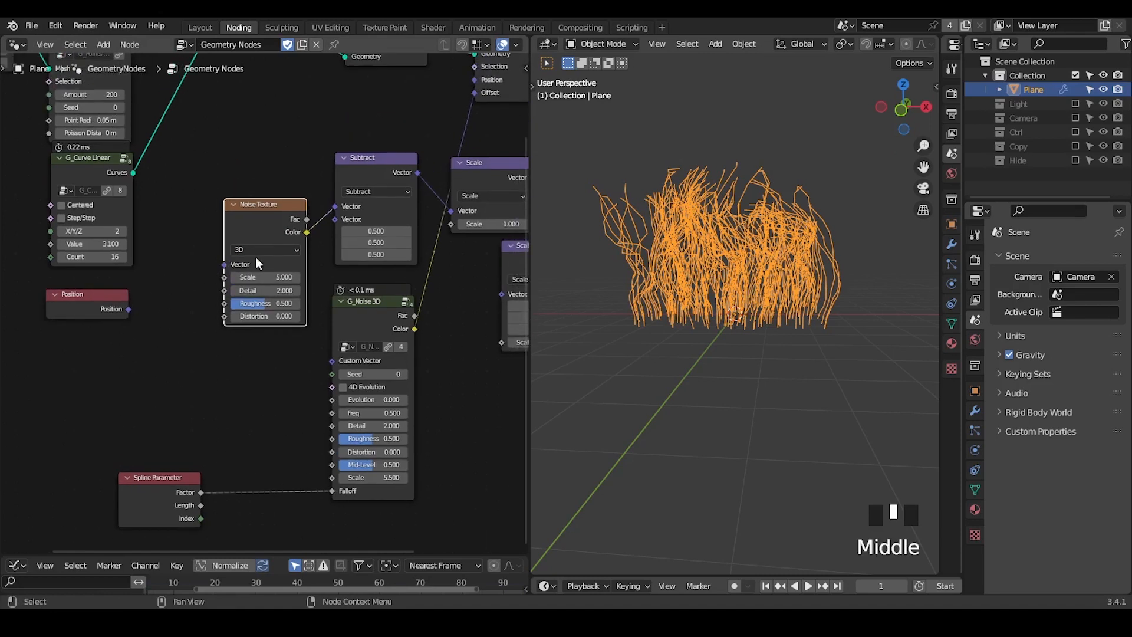
pyautogui.moveTo(494, 176); pyautogui.dragTo(440, 197, button='middle')
pyautogui.moveTo(480, 196); pyautogui.dragTo(424, 110)
pyautogui.moveTo(219, 283); pyautogui.dragTo(280, 251, button='middle')
pyautogui.scroll(2, 280, 250)
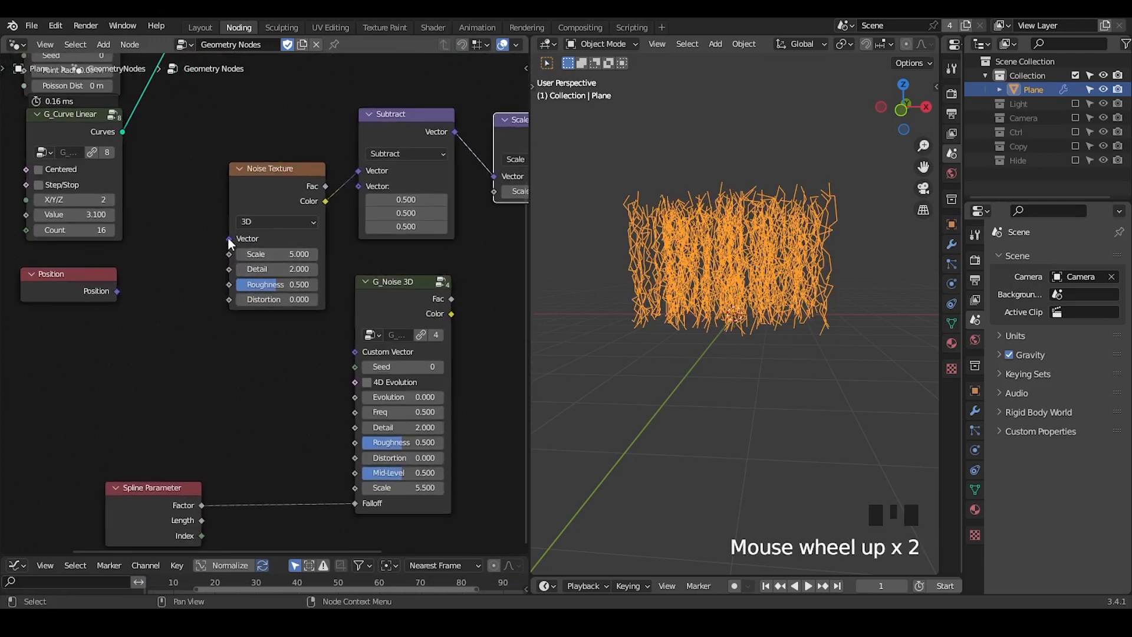
# - Link the Position node's output to the Noise Texture's Vector input
pyautogui.moveTo(231, 244)
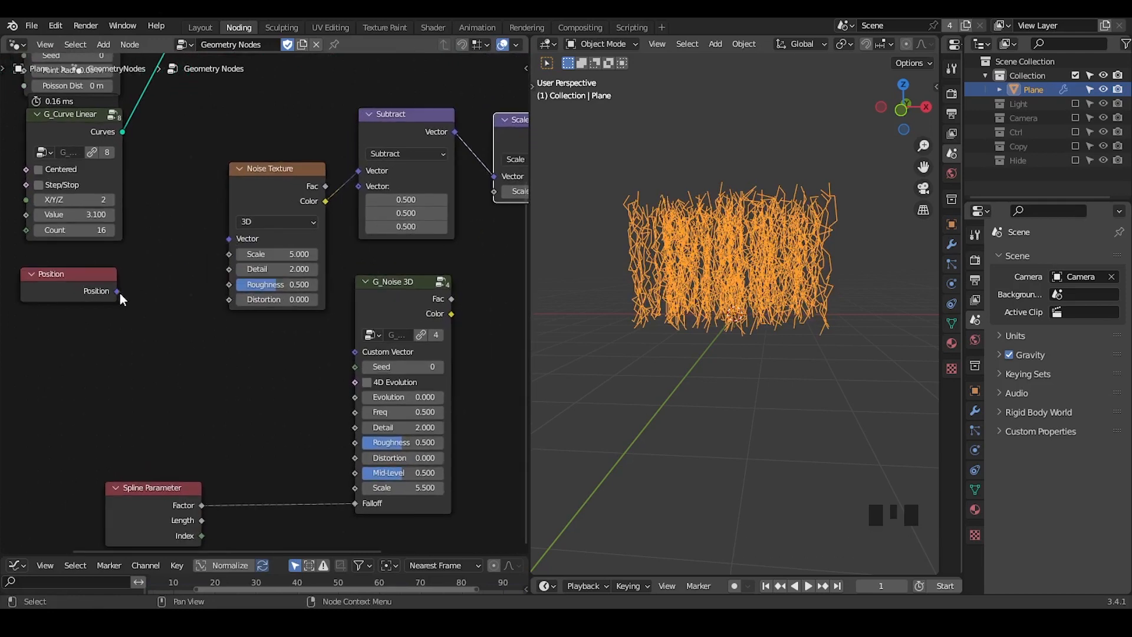
pyautogui.moveTo(119, 293); pyautogui.dragTo(233, 239)
pyautogui.scroll(-3, 281, 359)
pyautogui.moveTo(281, 360); pyautogui.dragTo(271, 364, button='middle')
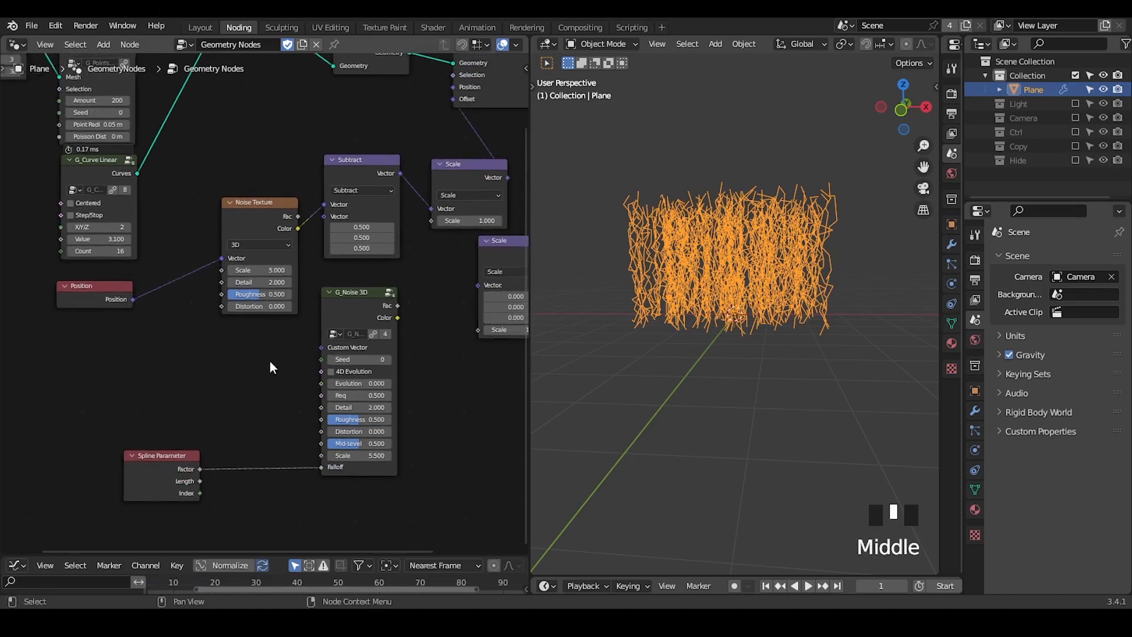
# - Shift the Noise Texture, Subtract and Scale nodes together up and leftwards, and nudge G_Noise 3D slightly higher
pyautogui.moveTo(465, 156); pyautogui.dragTo(236, 266)
pyautogui.press('g')
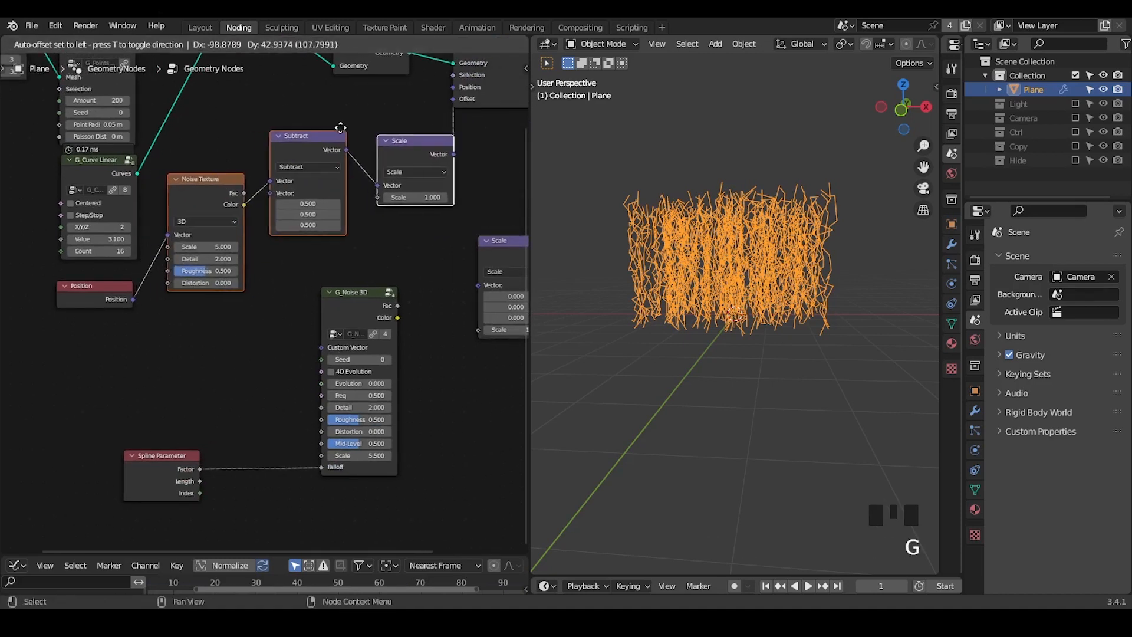
pyautogui.click(340, 135)
pyautogui.scroll(2, 327, 293)
pyautogui.moveTo(310, 319); pyautogui.dragTo(325, 278, button='middle')
pyautogui.moveTo(373, 250); pyautogui.dragTo(370, 235)
# - Sketch an annotation around the Custom Vector input of G_Noise 3D and erase it
pyautogui.press('d')
pyautogui.moveTo(329, 292); pyautogui.dragTo(395, 302)
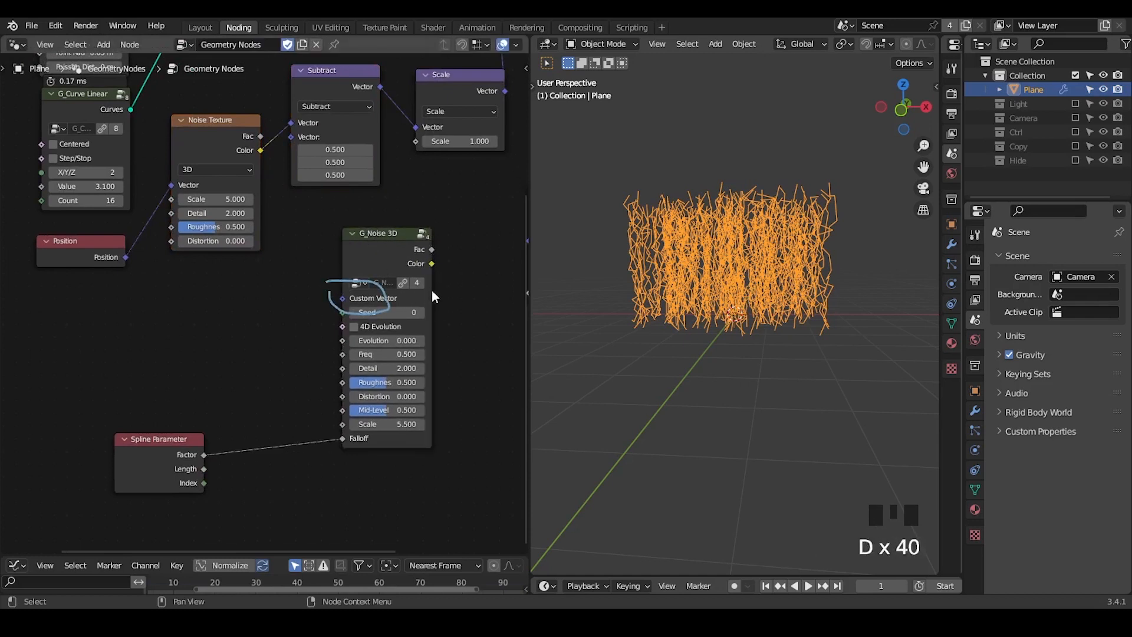
pyautogui.moveTo(312, 266)
pyautogui.mouseDown(button='right')
pyautogui.moveTo(386, 285)
pyautogui.moveTo(336, 309)
pyautogui.mouseUp(button='right')
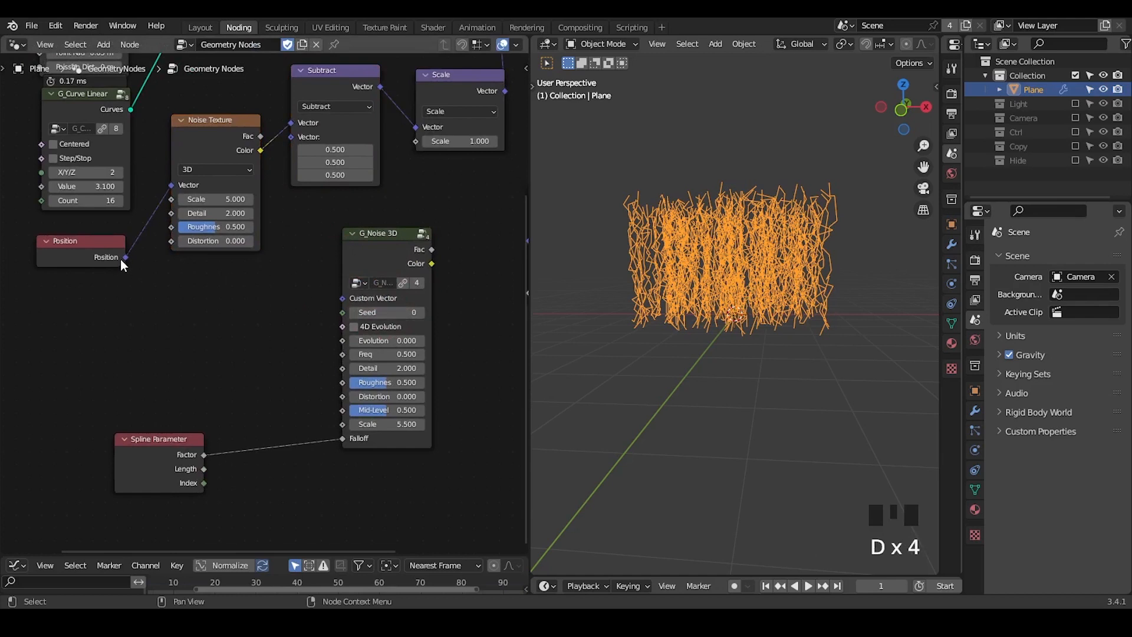
# - Link Position to G_Noise 3D's Custom Vector and G_Noise 3D's Color to Set Position's Offset, and place the Position node lower
pyautogui.moveTo(121, 259); pyautogui.dragTo(345, 302)
pyautogui.moveTo(383, 265); pyautogui.dragTo(346, 343, button='middle')
pyautogui.moveTo(395, 341); pyautogui.dragTo(470, 100)
pyautogui.moveTo(210, 326); pyautogui.dragTo(274, 256, button='middle')
pyautogui.moveTo(121, 265); pyautogui.dragTo(64, 322)
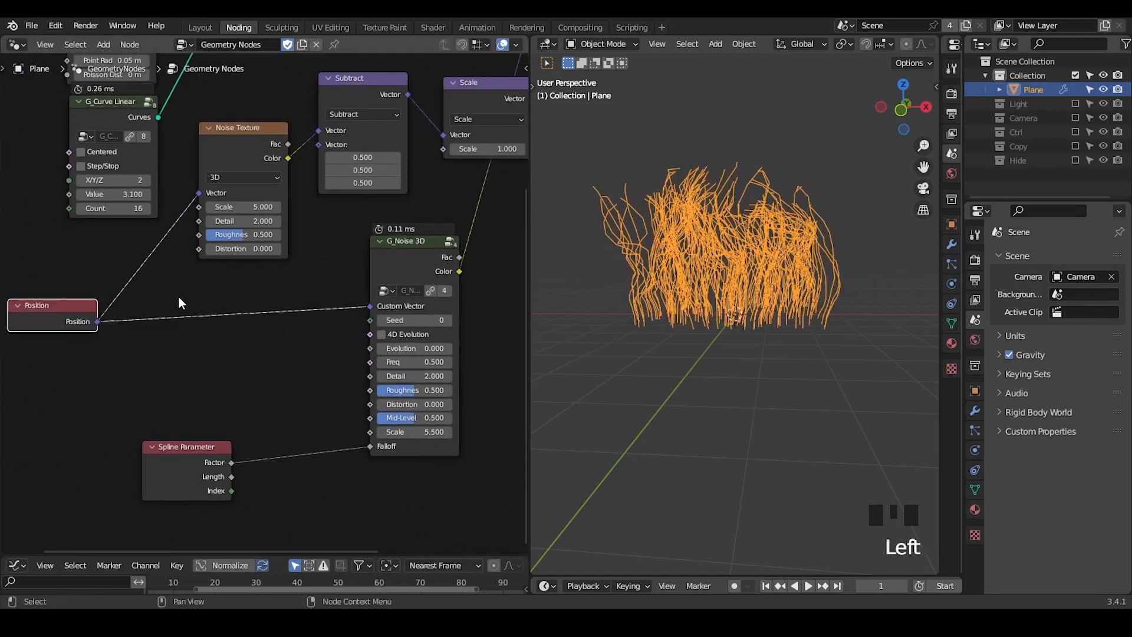
pyautogui.hotkey('ctrl', 'a')
pyautogui.write('vecot')
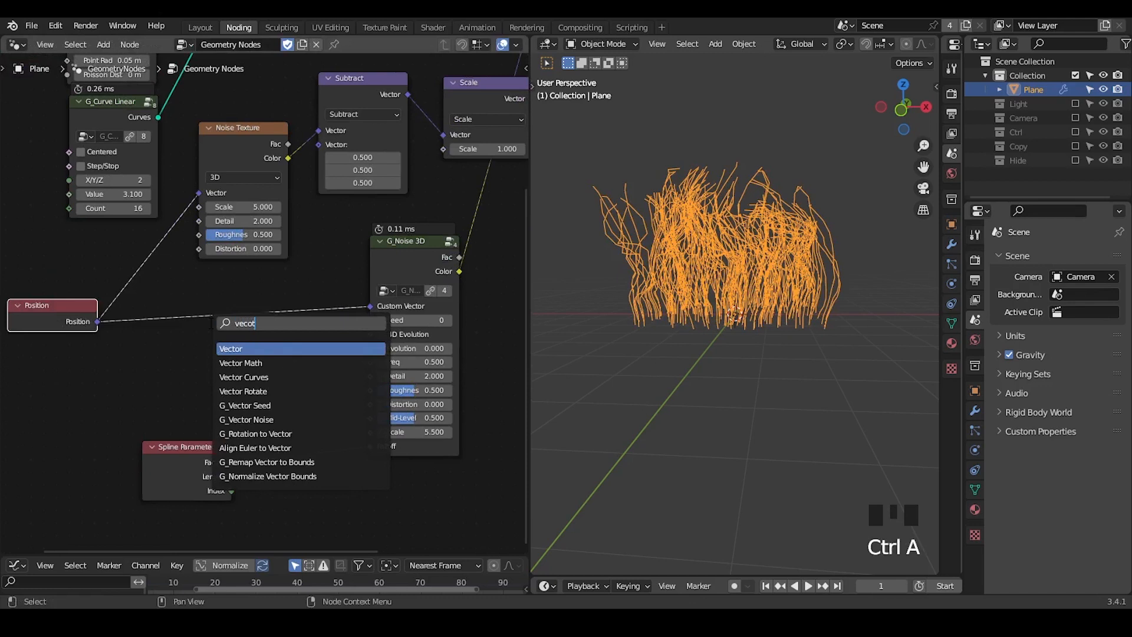
pyautogui.press('Return')
pyautogui.click(174, 341)
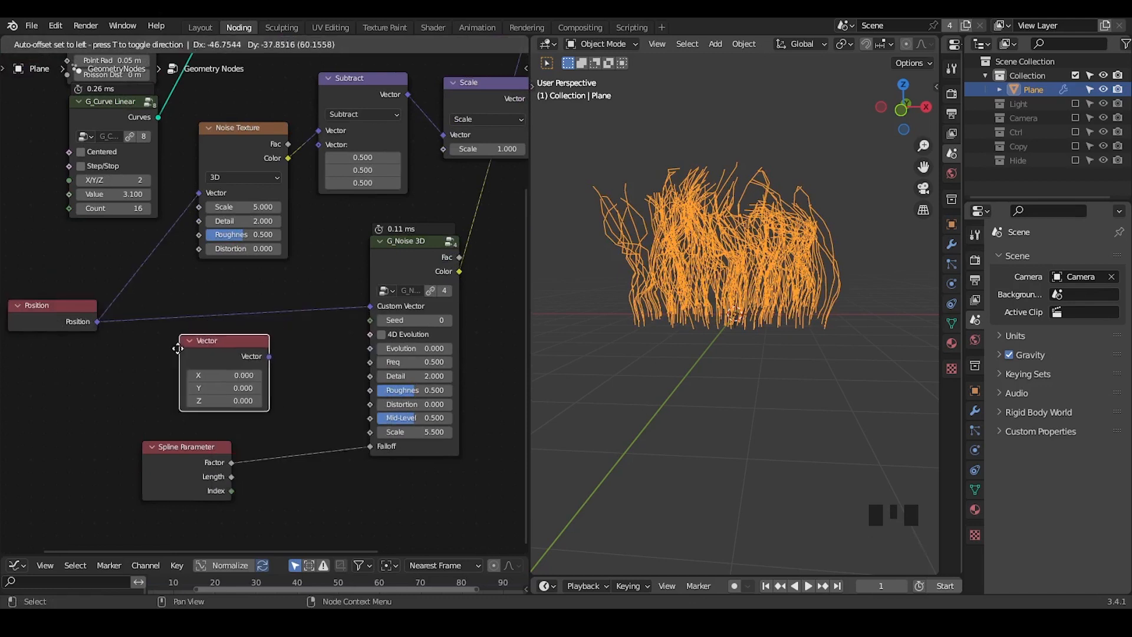
pyautogui.press('x')
# - Insert a vector Add node between Position and G_Noise 3D's Custom Vector, with its Z value set to -9.690
pyautogui.hotkey('ctrl', 'a')
pyautogui.write('vector add')
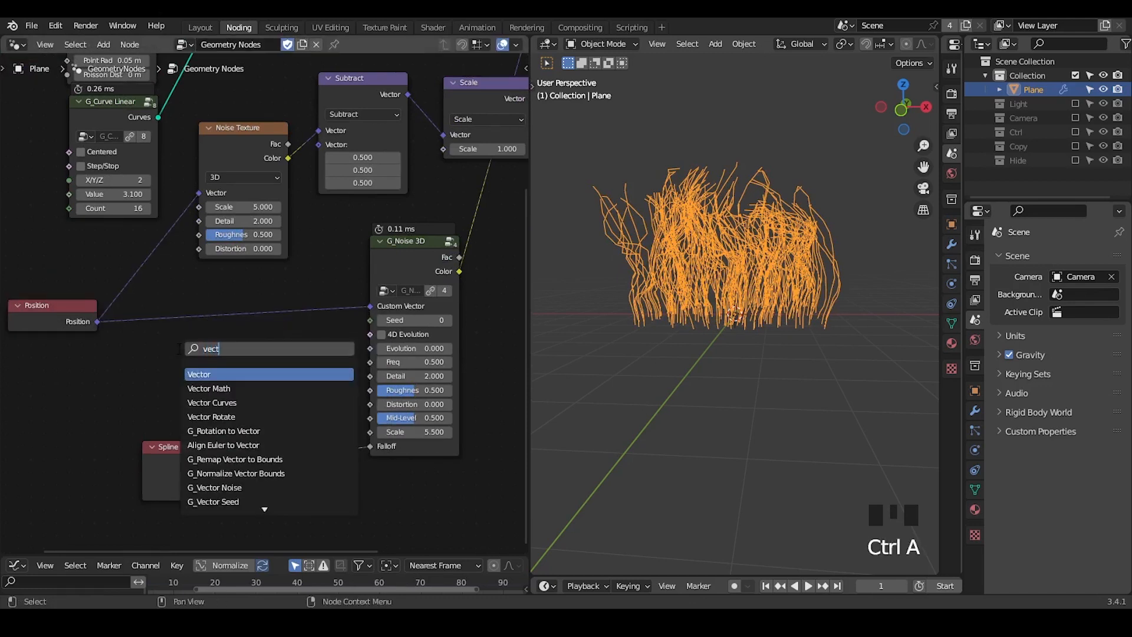
pyautogui.press('Return')
pyautogui.click(195, 296)
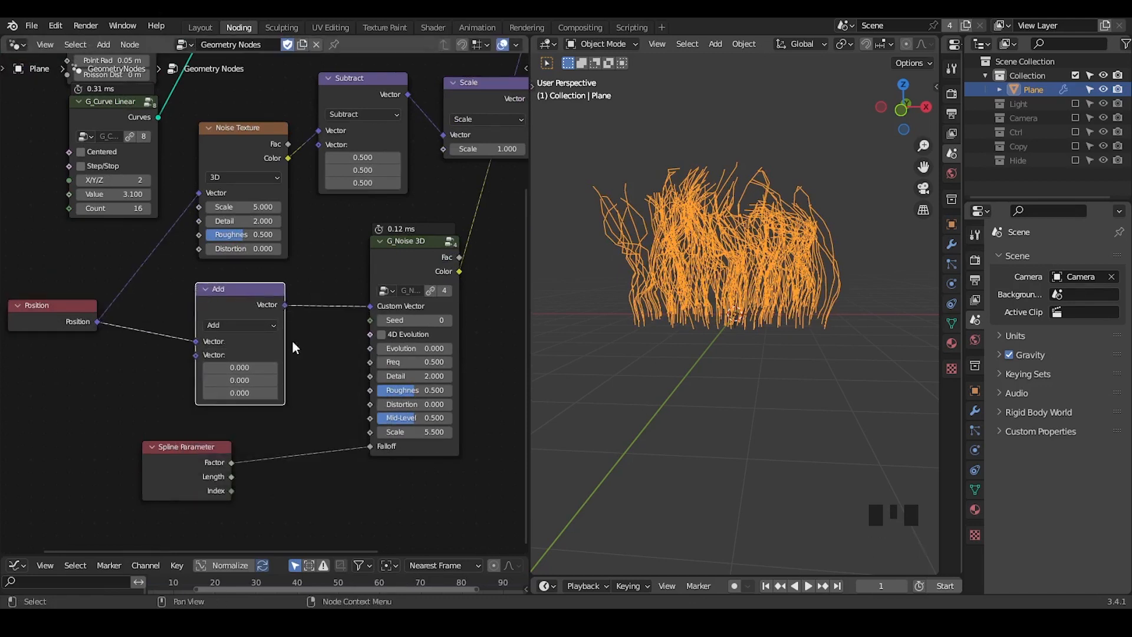
pyautogui.keyDown('shift'); pyautogui.moveTo(238, 392); pyautogui.dragTo(165, 392); pyautogui.keyUp('shift')
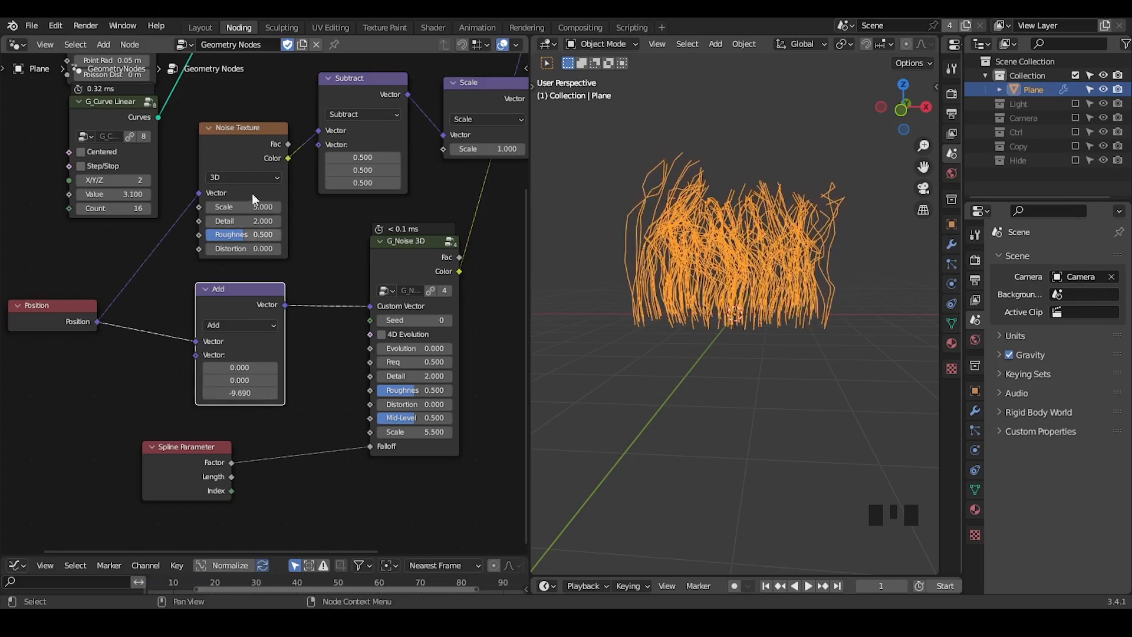
# - Delete the Noise Texture, Subtract and connected Scale nodes
pyautogui.moveTo(305, 238); pyautogui.dragTo(288, 291, button='middle')
pyautogui.scroll(-4, 288, 291)
pyautogui.moveTo(429, 155); pyautogui.dragTo(240, 266)
pyautogui.hotkey('ctrl', 'x')
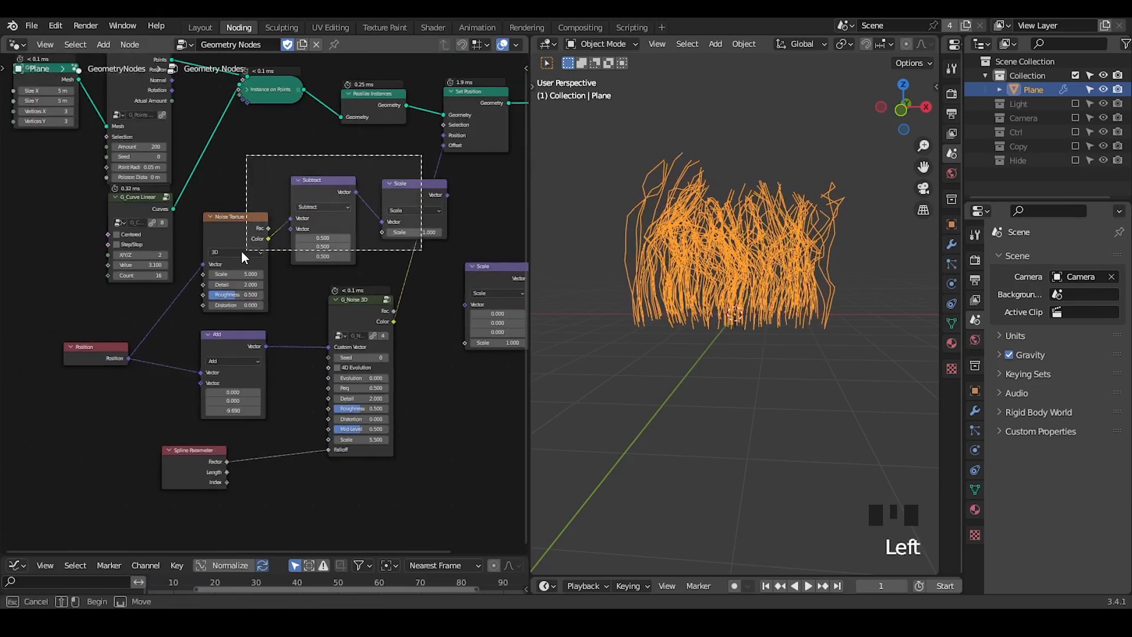
# - Move the Add node towards Position and insert a G_Translate Position node between Add and G_Noise 3D
pyautogui.moveTo(239, 269); pyautogui.dragTo(274, 236, button='middle')
pyautogui.scroll(3, 278, 254)
pyautogui.click(272, 254)
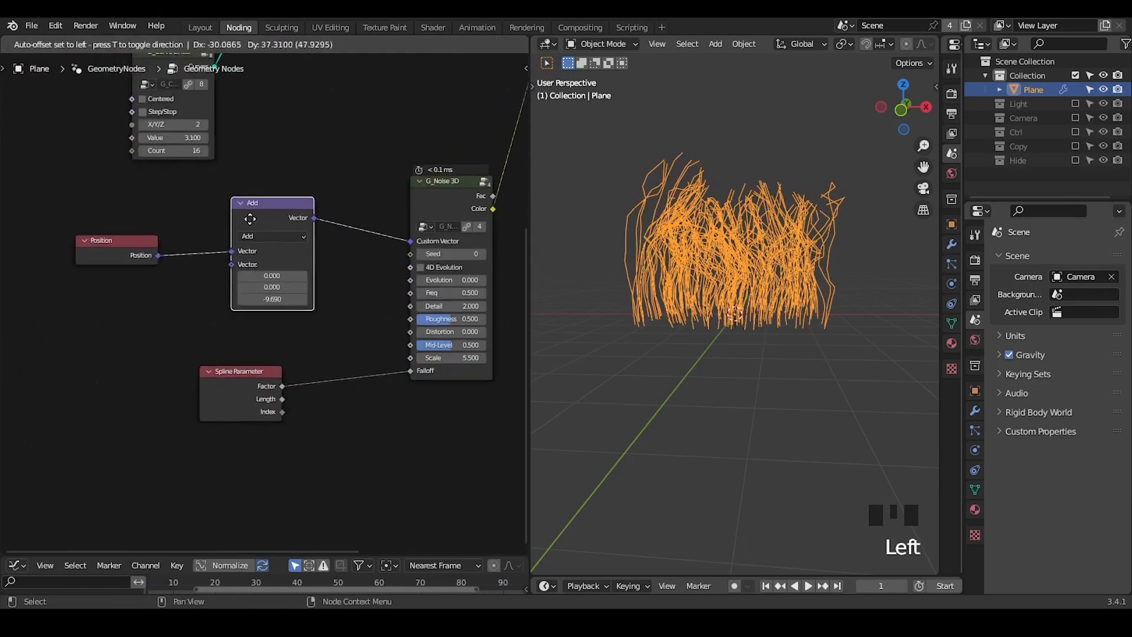
pyautogui.hotkey('ctrl', 'a')
pyautogui.write('translat')
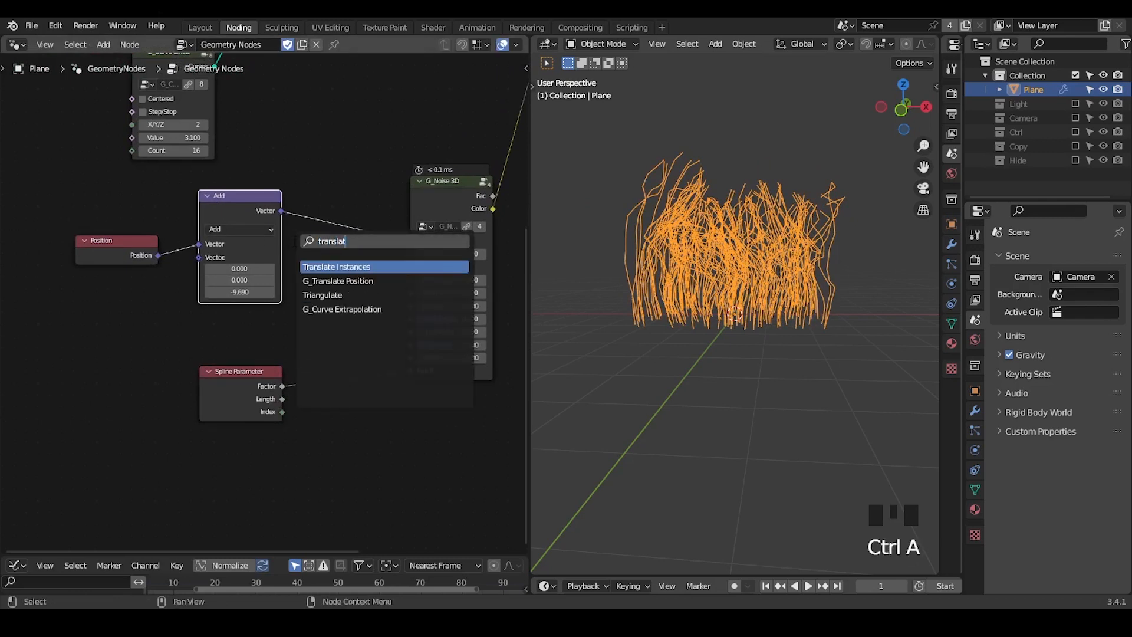
pyautogui.click(331, 280)
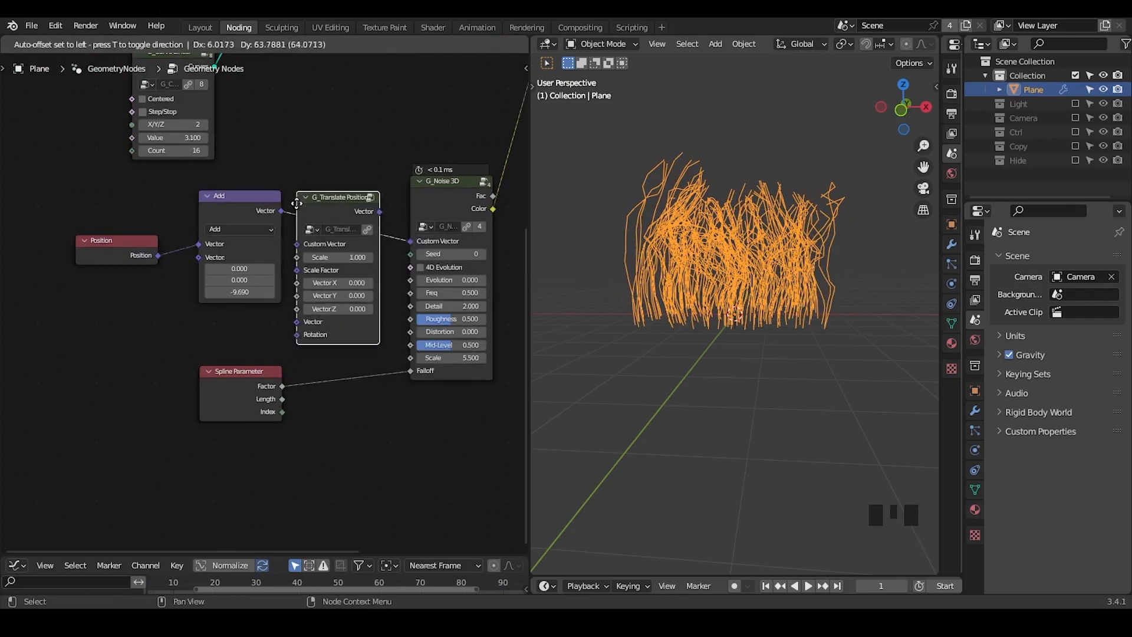
pyautogui.click(323, 241)
# - Mute the Add node and set Vector Z of G_Translate Position to -21.700
pyautogui.click(227, 198)
pyautogui.press('m')
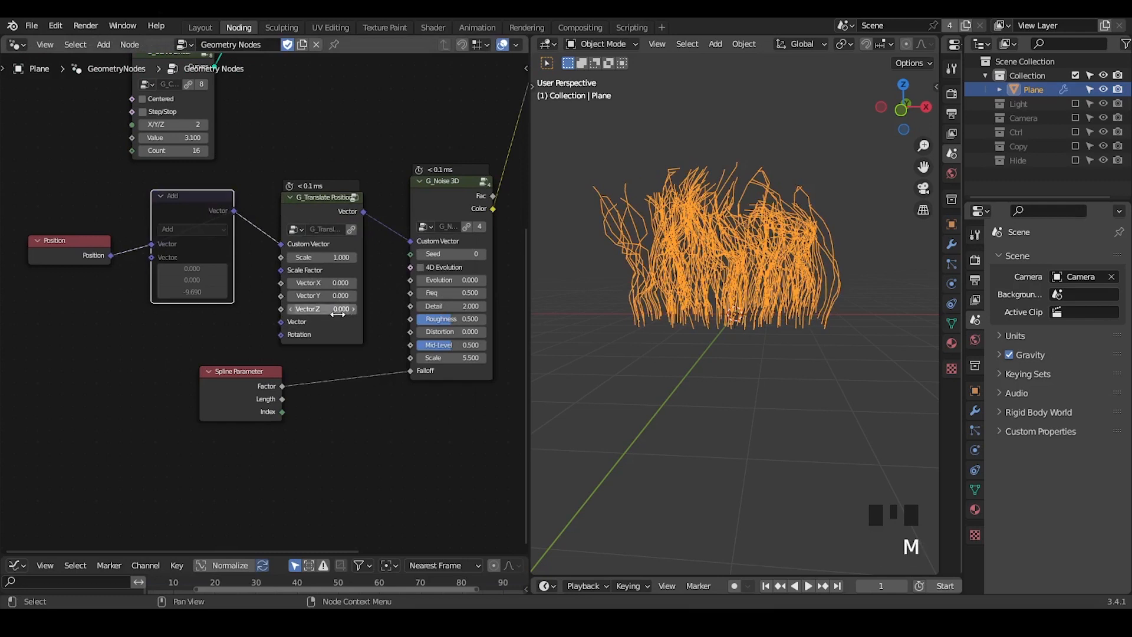
pyautogui.moveTo(326, 312); pyautogui.dragTo(246, 312)
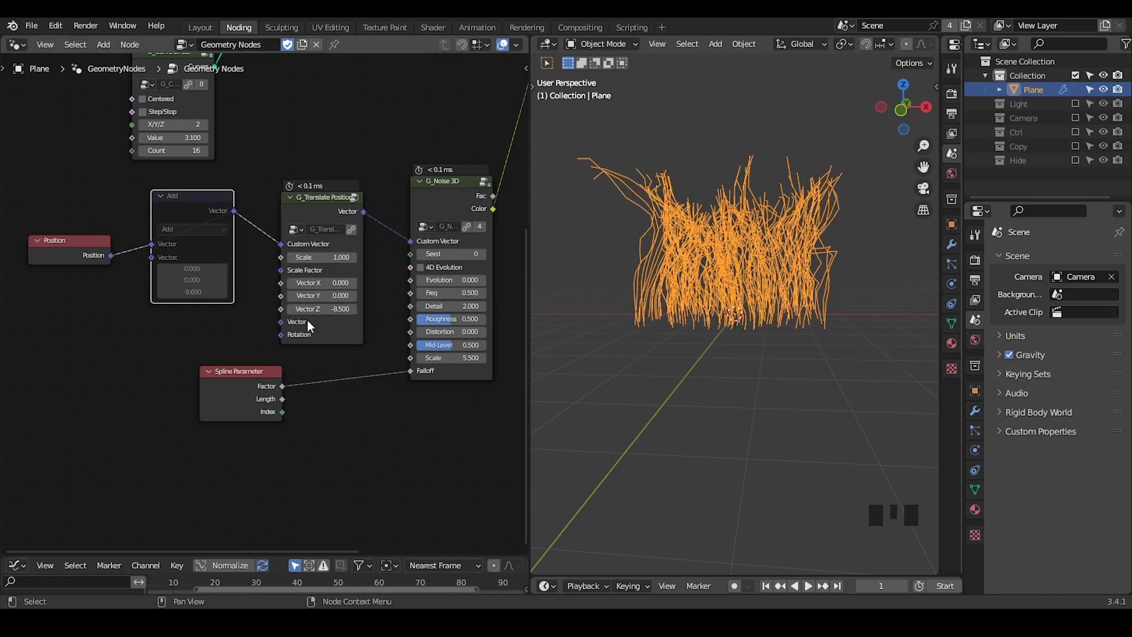
pyautogui.keyDown('shift'); pyautogui.moveTo(330, 309); pyautogui.dragTo(260, 309); pyautogui.keyUp('shift')
# - Move the Spline Parameter node aside and remove the Add node while keeping Position linked to G_Translate Position
pyautogui.moveTo(260, 378); pyautogui.dragTo(314, 388)
pyautogui.click(208, 236)
pyautogui.hotkey('ctrl', 'x')
# - Add a G_Time Info node beneath the Position node
pyautogui.hotkey('ctrl', 'a')
pyautogui.write('t')
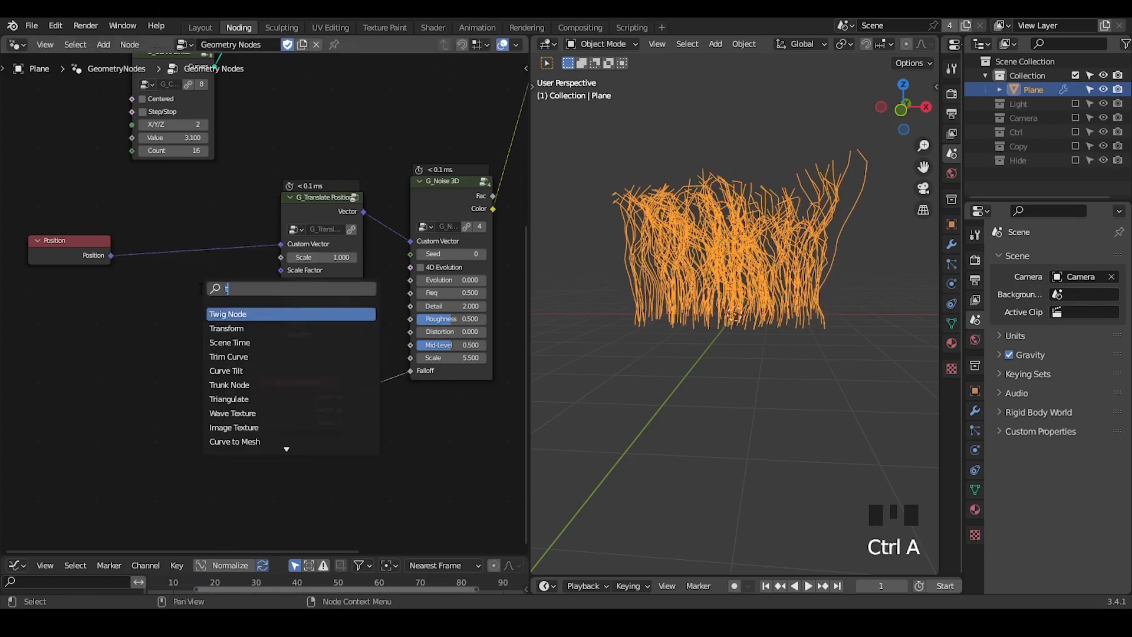
pyautogui.write('ime info')
pyautogui.press('Return')
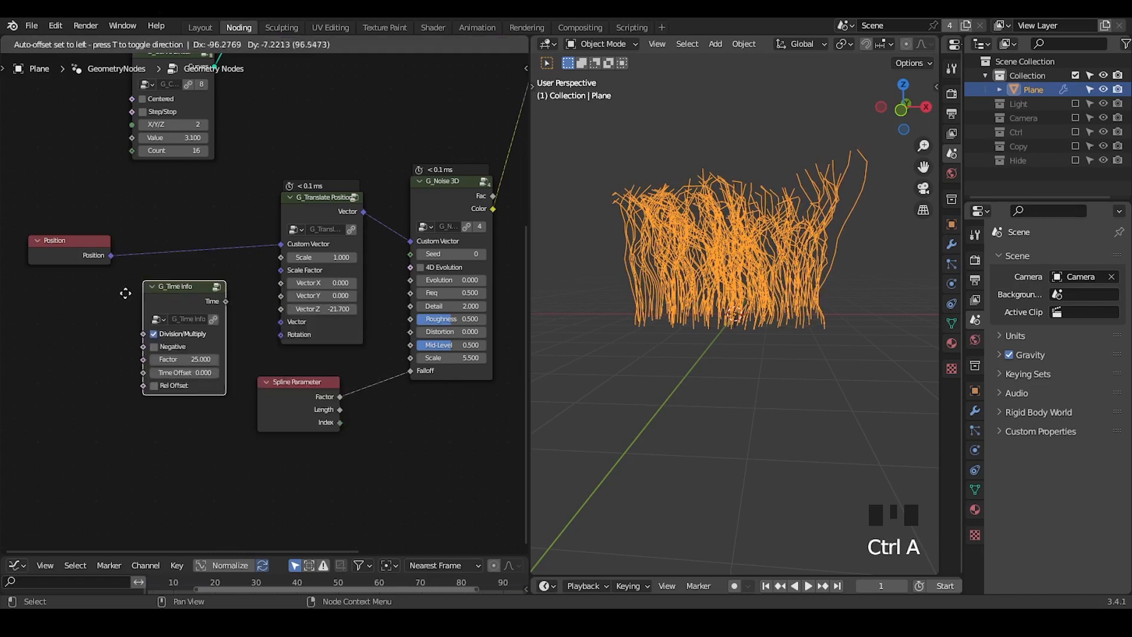
pyautogui.click(109, 289)
# - Add a Scene Time node beside G_Time Info and link its Frame output to G_Translate Position's Vector Z
pyautogui.moveTo(170, 268); pyautogui.dragTo(249, 217, button='middle')
pyautogui.hotkey('ctrl', 'a')
pyautogui.write('sce')
pyautogui.press('Return')
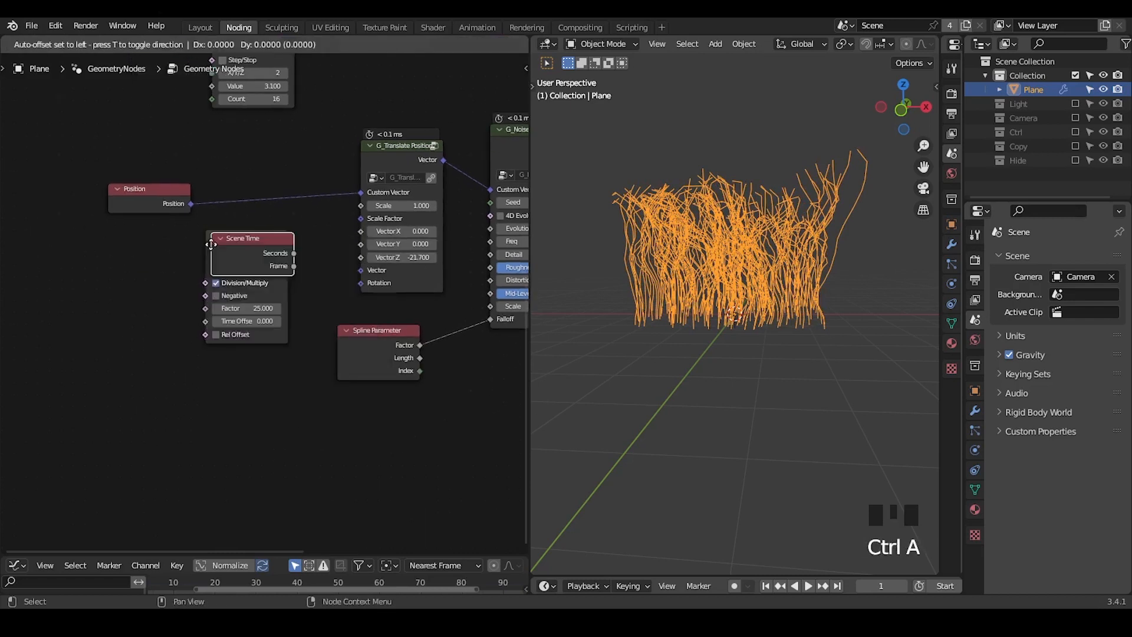
pyautogui.click(67, 255)
pyautogui.moveTo(154, 277); pyautogui.dragTo(380, 262)
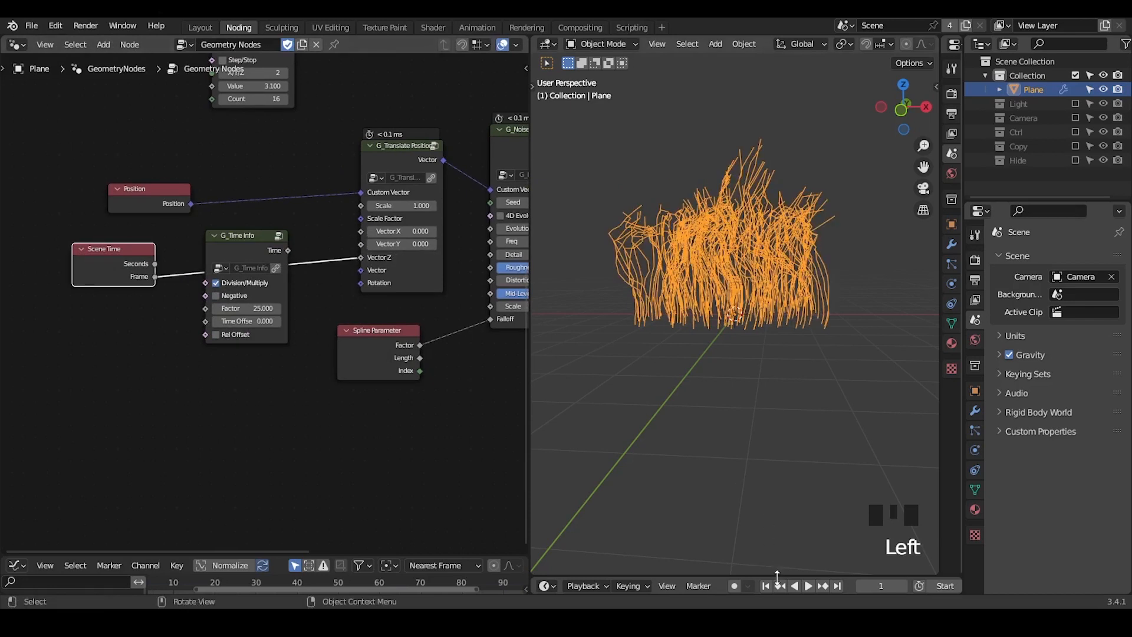
# - Enlarge the timeline area and play the animation briefly to check the curve motion
pyautogui.moveTo(778, 577); pyautogui.dragTo(801, 466)
pyautogui.click(809, 466)
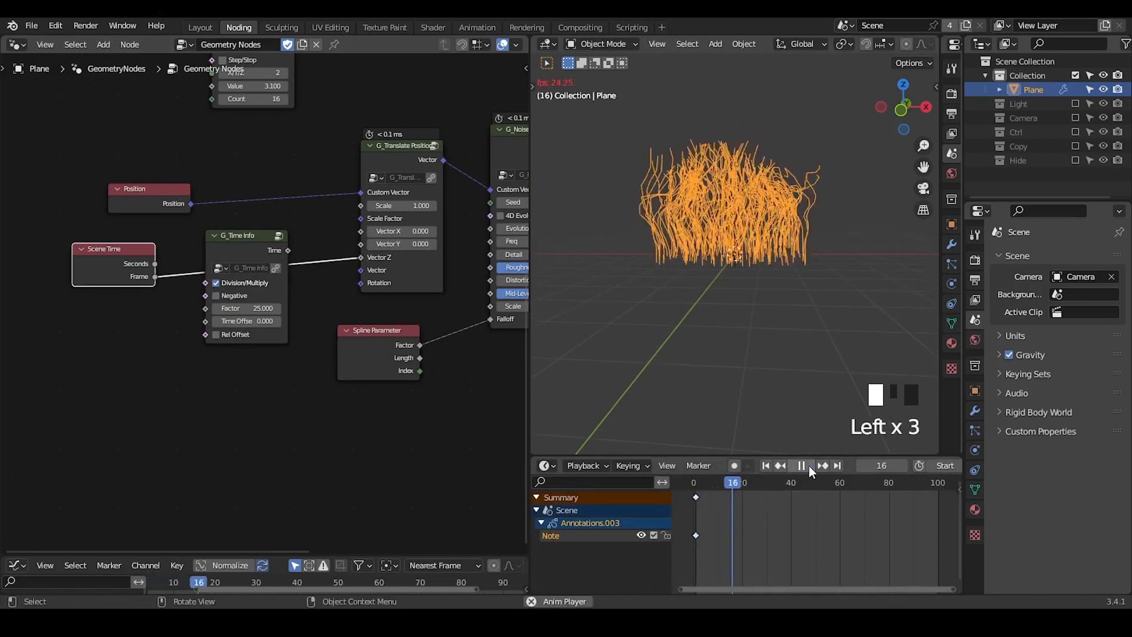
pyautogui.click(809, 466)
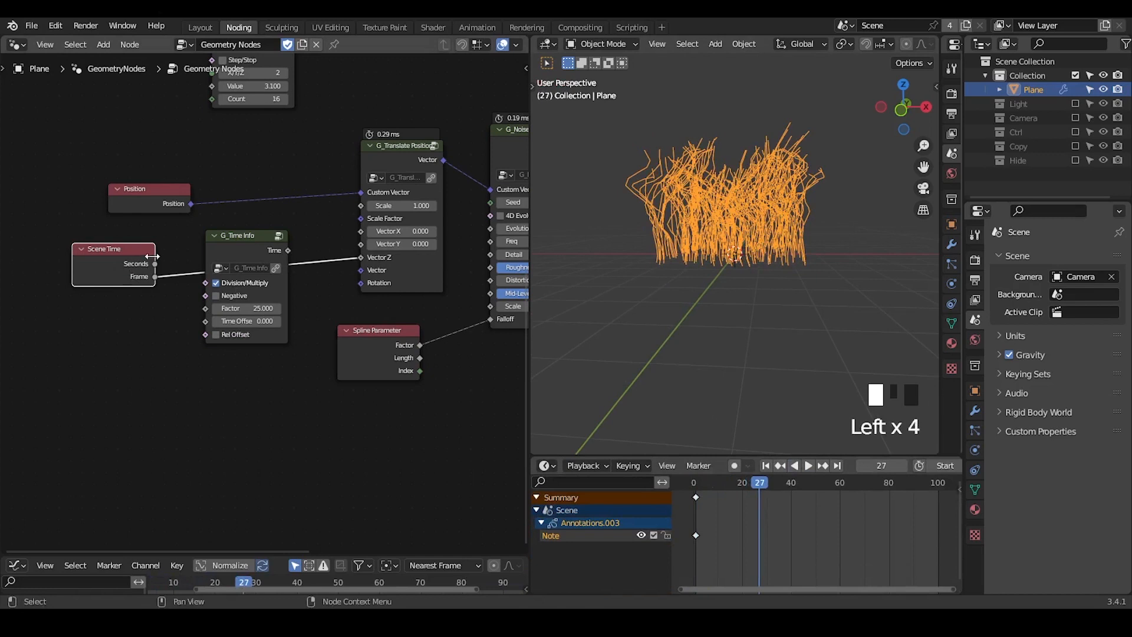
# - Link Scene Time's Seconds output to Vector Z instead and play the animation from the start
pyautogui.moveTo(250, 264); pyautogui.dragTo(374, 261)
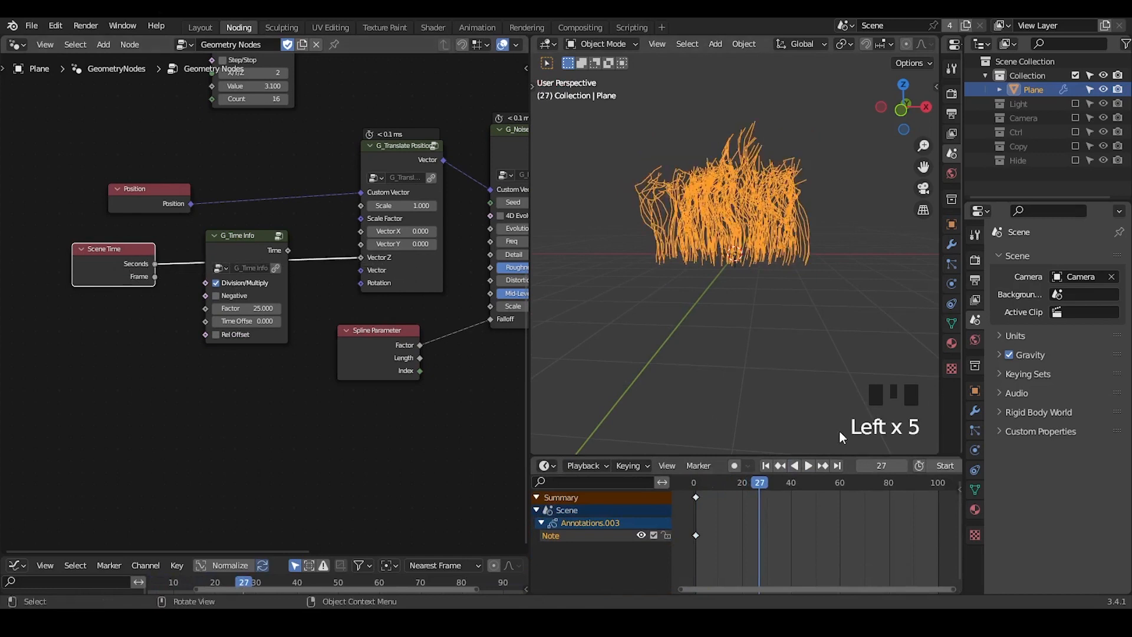
pyautogui.click(771, 469)
pyautogui.click(812, 468)
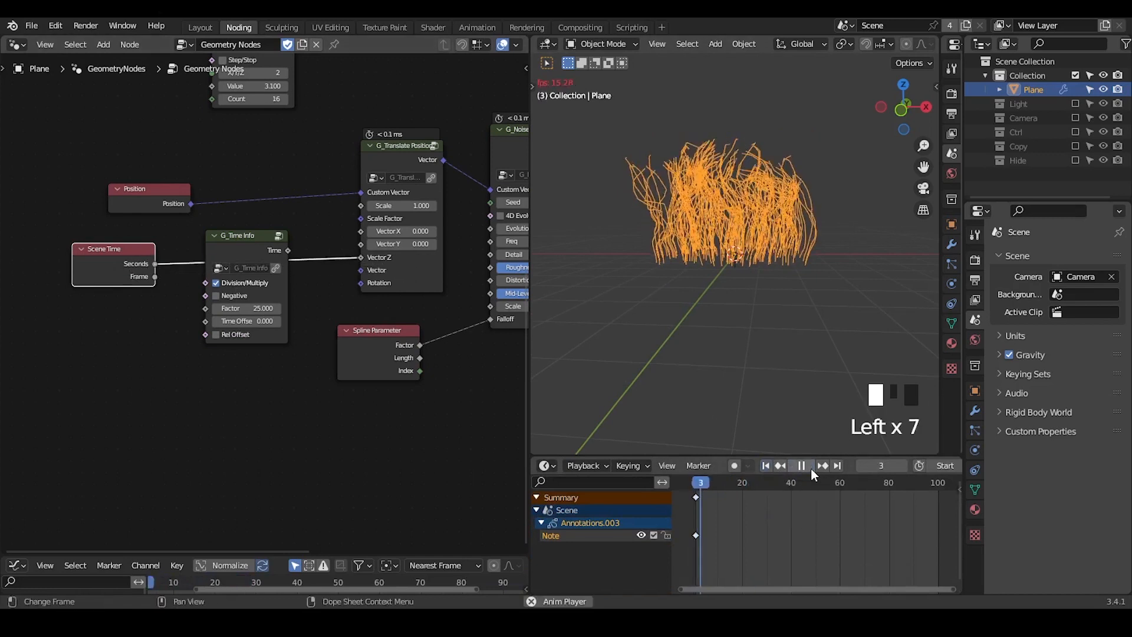
pyautogui.click(811, 469)
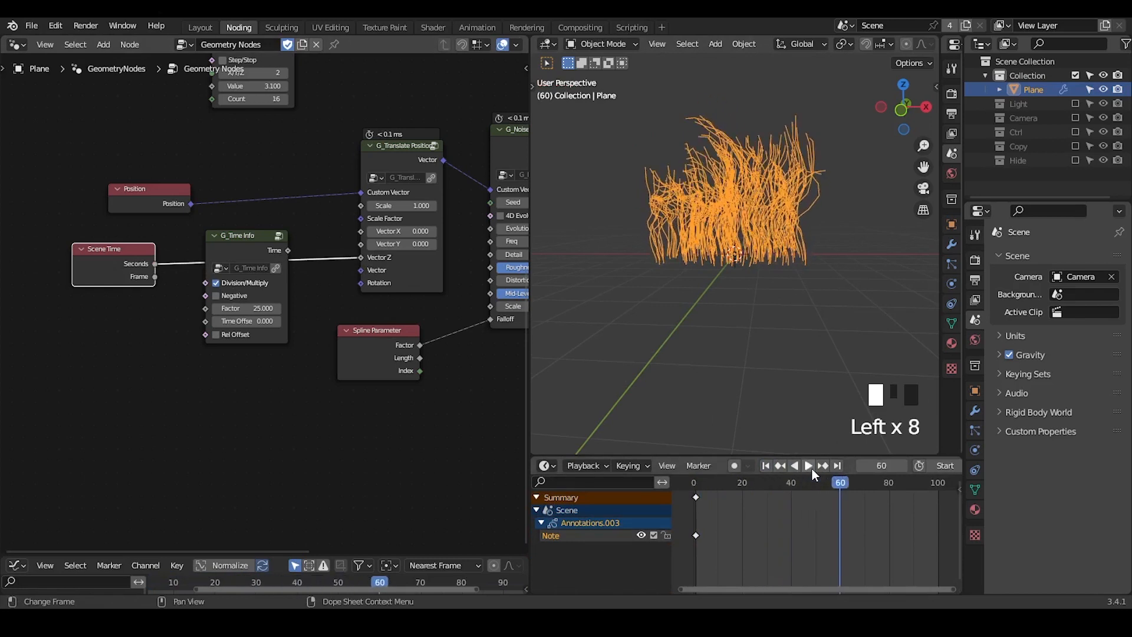
# - Drive G_Translate Position's Vector Z with G_Time Info's Time output and delete the Scene Time node
pyautogui.moveTo(227, 257); pyautogui.dragTo(357, 259)
pyautogui.moveTo(239, 273); pyautogui.dragTo(257, 251)
pyautogui.click(124, 270)
pyautogui.press('x')
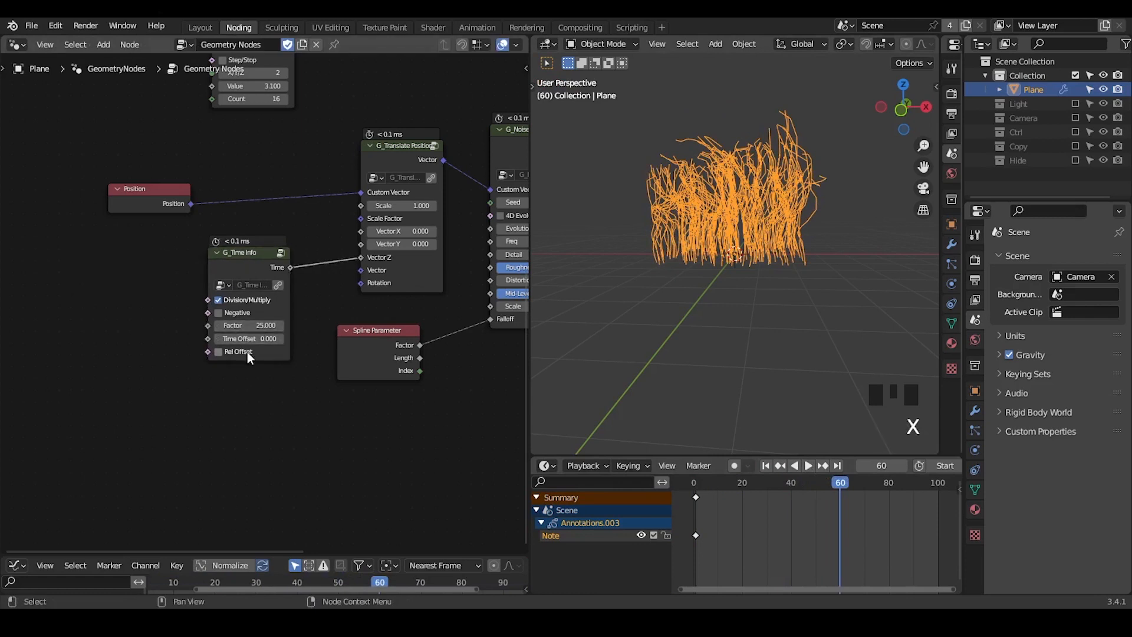
# - Set the G_Time Info Factor to 5.000 and play the animation from the first frame
pyautogui.scroll(1, 251, 336)
pyautogui.moveTo(248, 327); pyautogui.dragTo(221, 327)
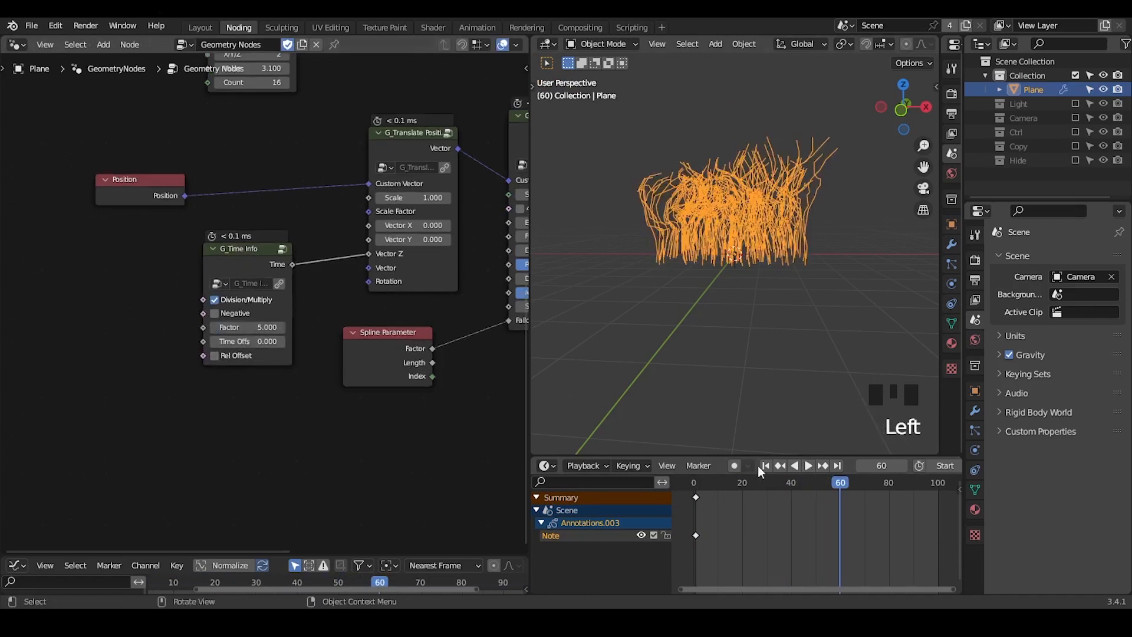
pyautogui.click(766, 466)
pyautogui.click(808, 466)
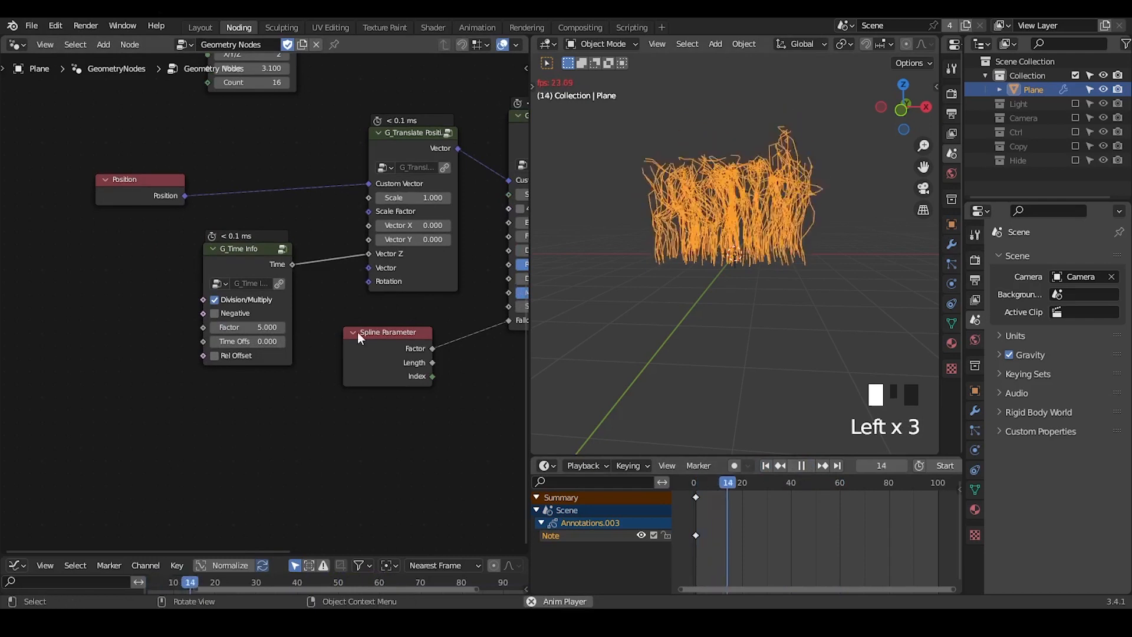
pyautogui.click(802, 466)
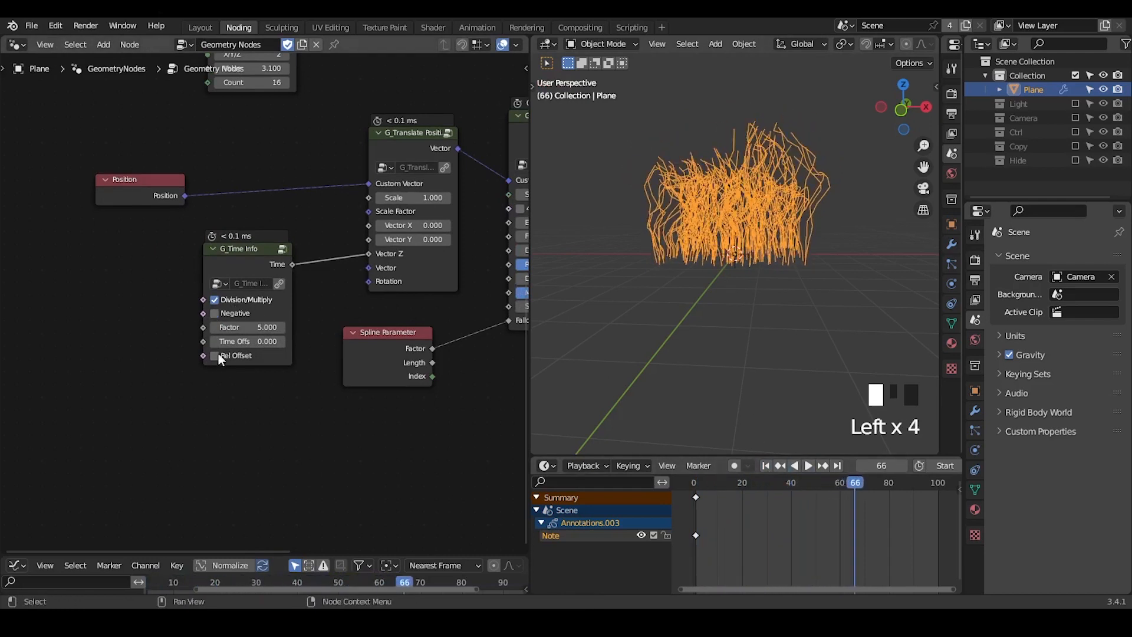
# - Enable Negative on G_Time Info and replay the animation from the first frame
pyautogui.click(215, 313)
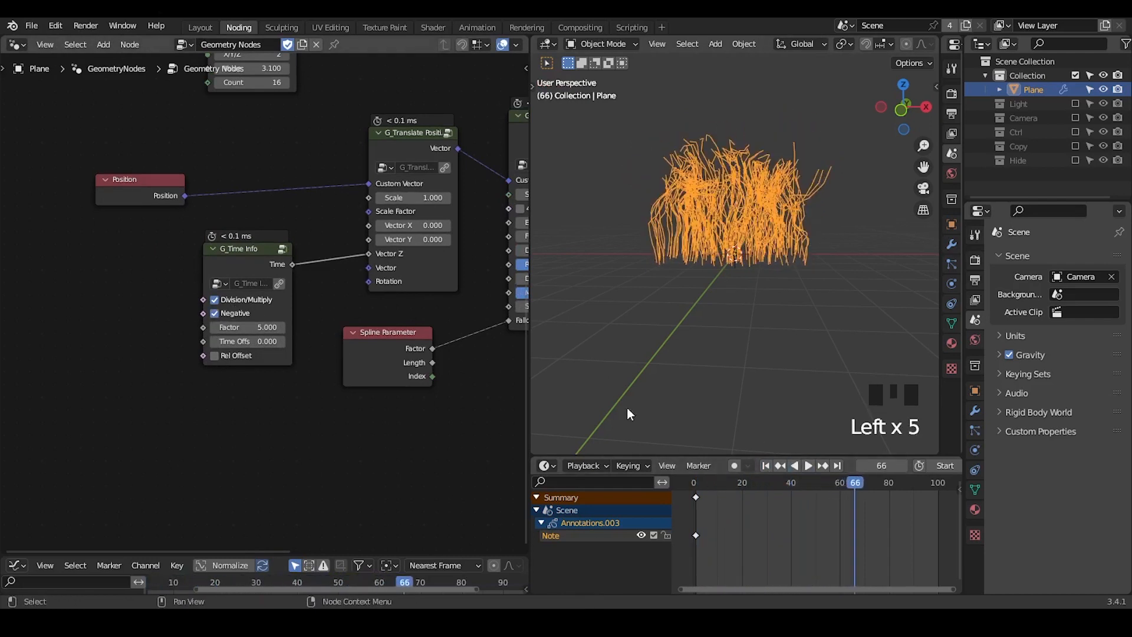
pyautogui.click(767, 466)
pyautogui.click(808, 467)
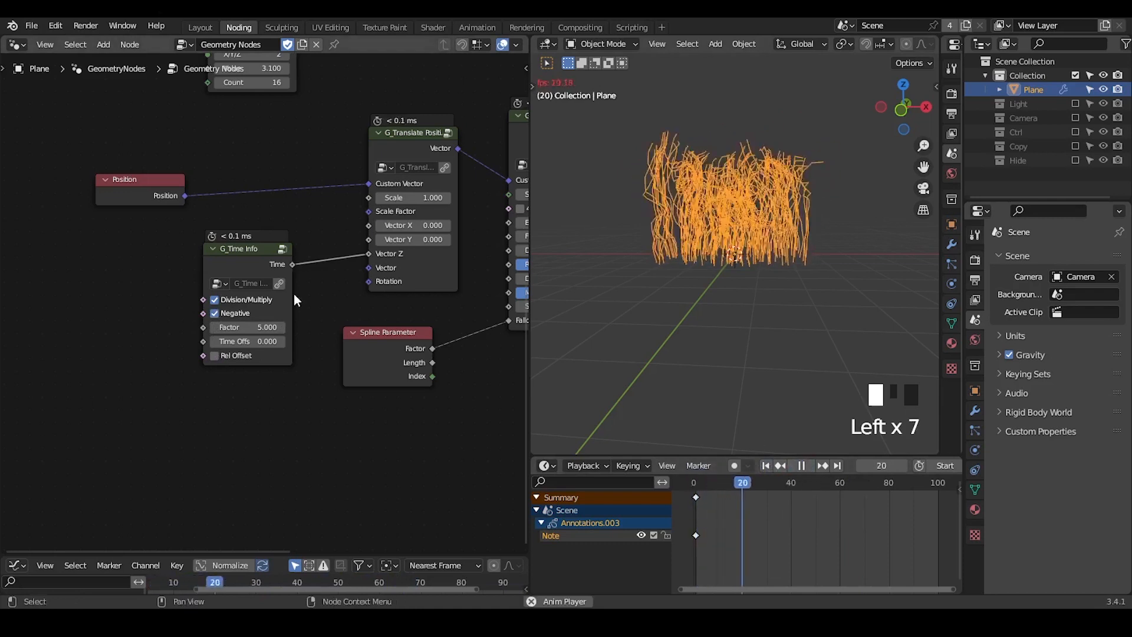
pyautogui.click(803, 467)
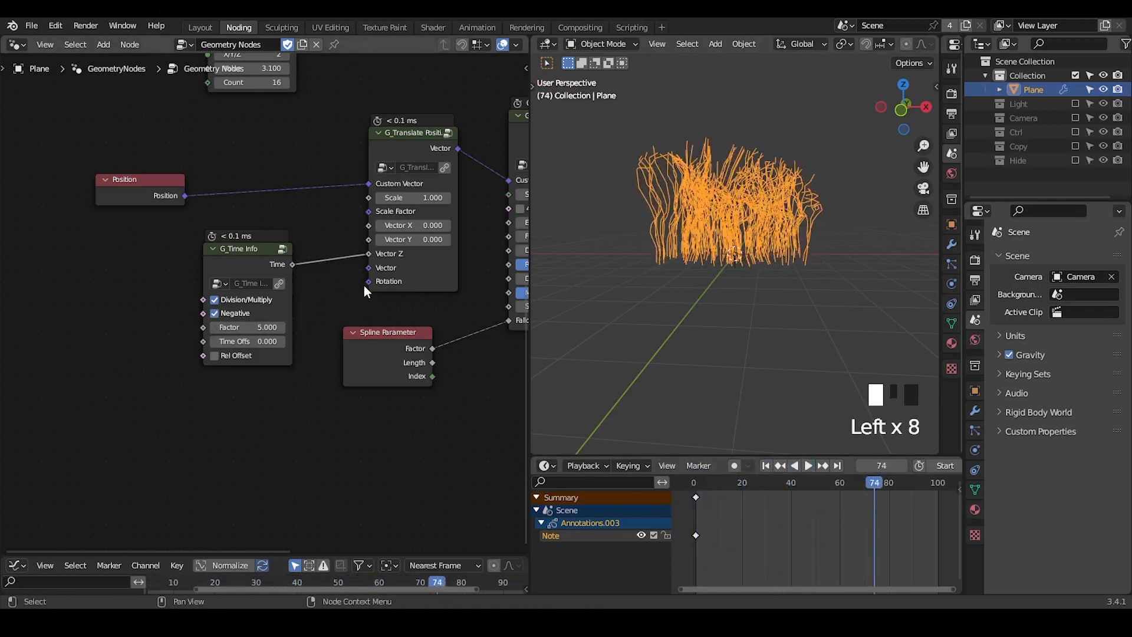
# - Delete the unused Scale node and move the noise, translate, time and position input nodes up closer to the main chain
pyautogui.moveTo(331, 277); pyautogui.dragTo(252, 317, button='middle')
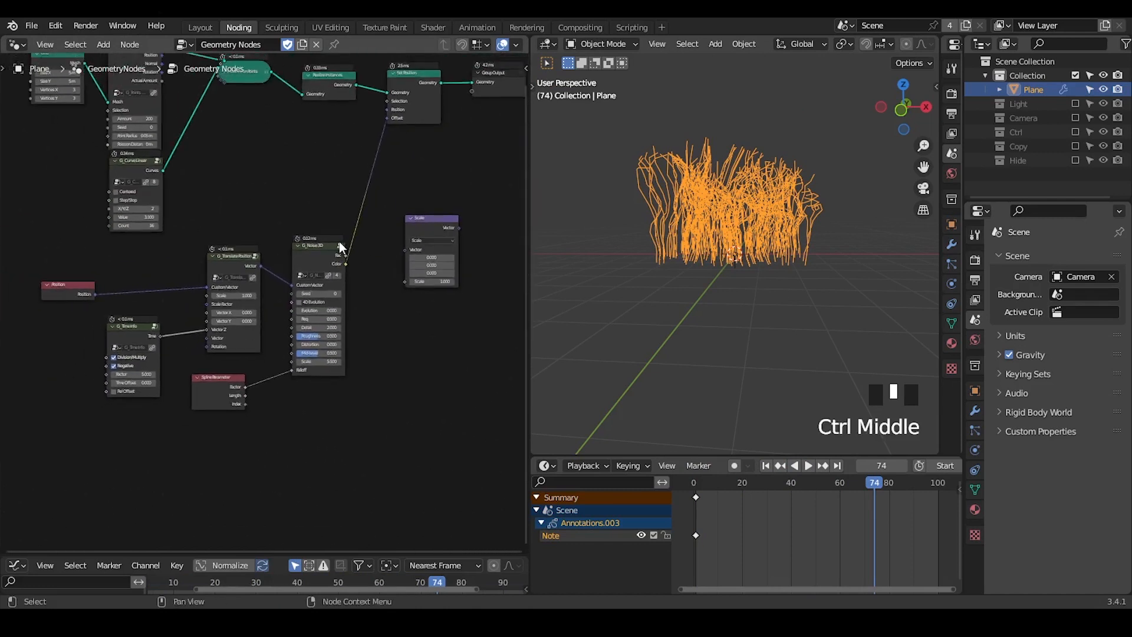
pyautogui.click(419, 228)
pyautogui.press('x')
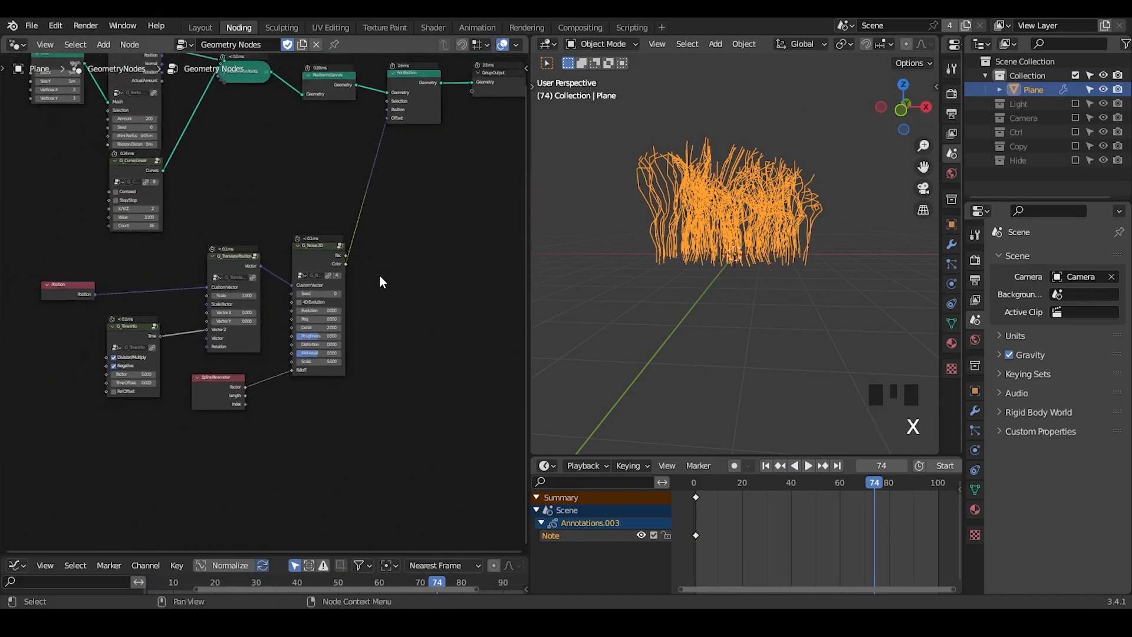
pyautogui.moveTo(380, 274); pyautogui.dragTo(69, 408)
pyautogui.press('g')
pyautogui.click(352, 231)
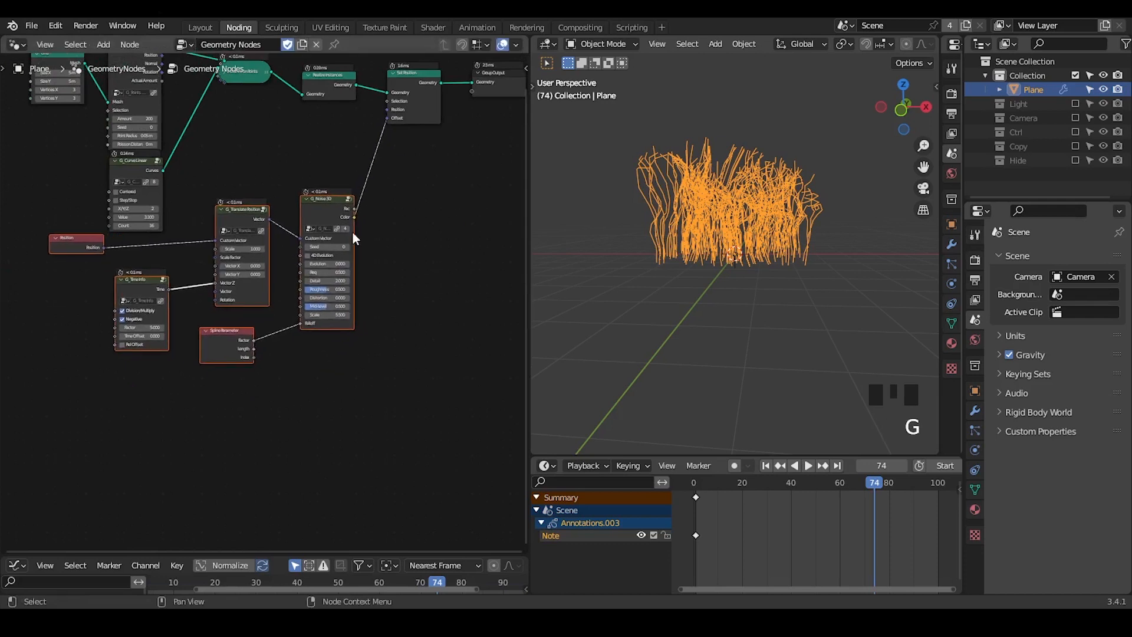
pyautogui.click(381, 237)
pyautogui.hotkey('shift', 'ctrl', 'alt', 'q')
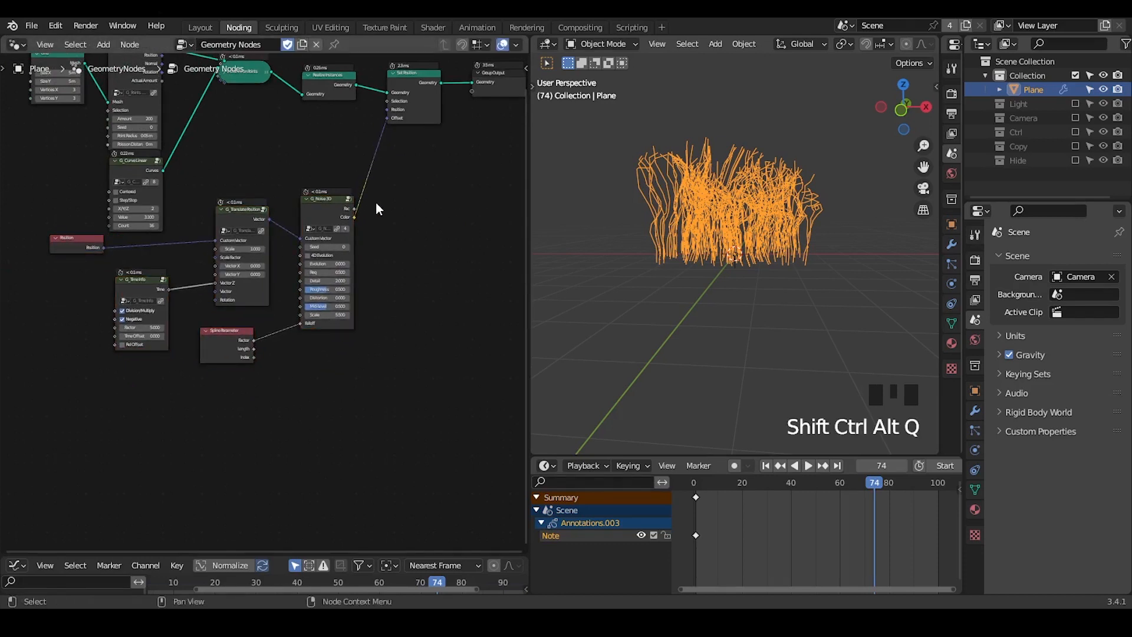
pyautogui.moveTo(376, 204); pyautogui.dragTo(375, 273, button='middle')
pyautogui.scroll(2, 384, 313)
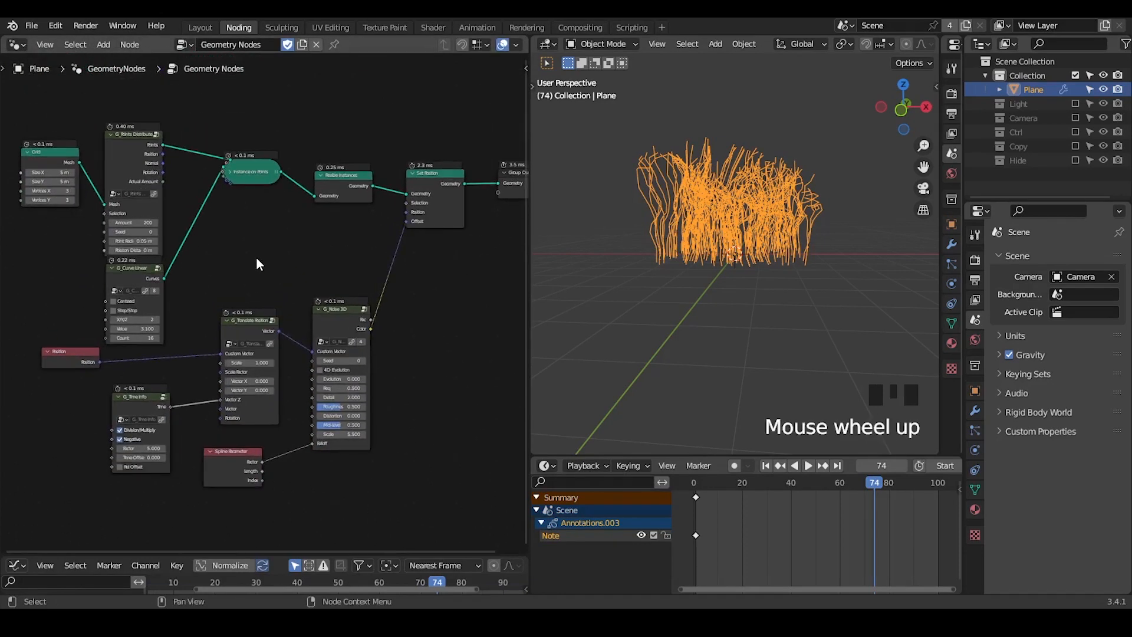
pyautogui.scroll(1, 257, 263)
pyautogui.press('d')
pyautogui.moveTo(147, 92)
pyautogui.mouseDown()
pyautogui.moveTo(147, 125)
pyautogui.moveTo(161, 106)
pyautogui.moveTo(182, 122)
pyautogui.moveTo(215, 96)
pyautogui.moveTo(244, 103)
pyautogui.mouseUp()
pyautogui.press('d')
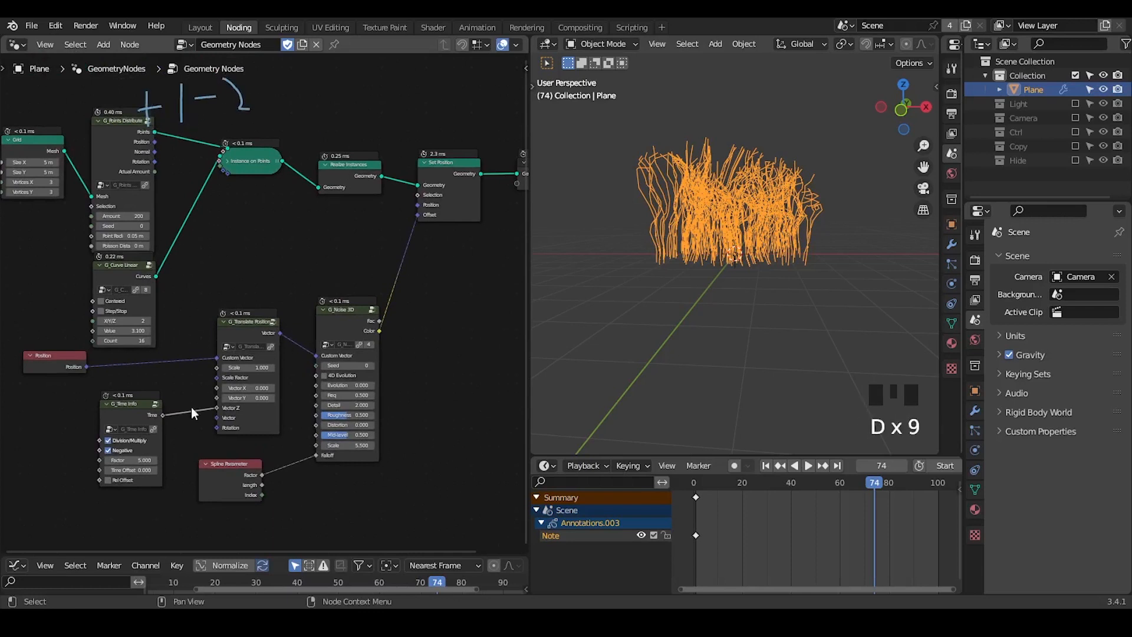
pyautogui.moveTo(244, 83)
pyautogui.mouseDown(button='right')
pyautogui.moveTo(236, 95)
pyautogui.moveTo(150, 107)
pyautogui.mouseUp(button='right')
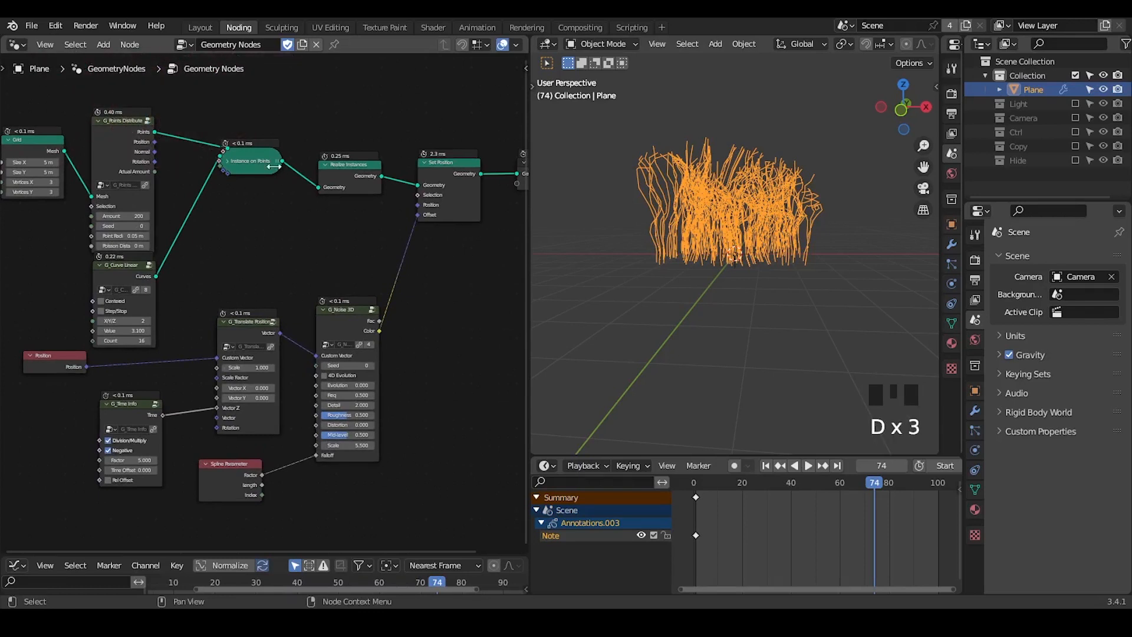
# - Move the Group Output node farther from Set Position to make room for more nodes
pyautogui.moveTo(354, 240); pyautogui.dragTo(123, 224, button='middle')
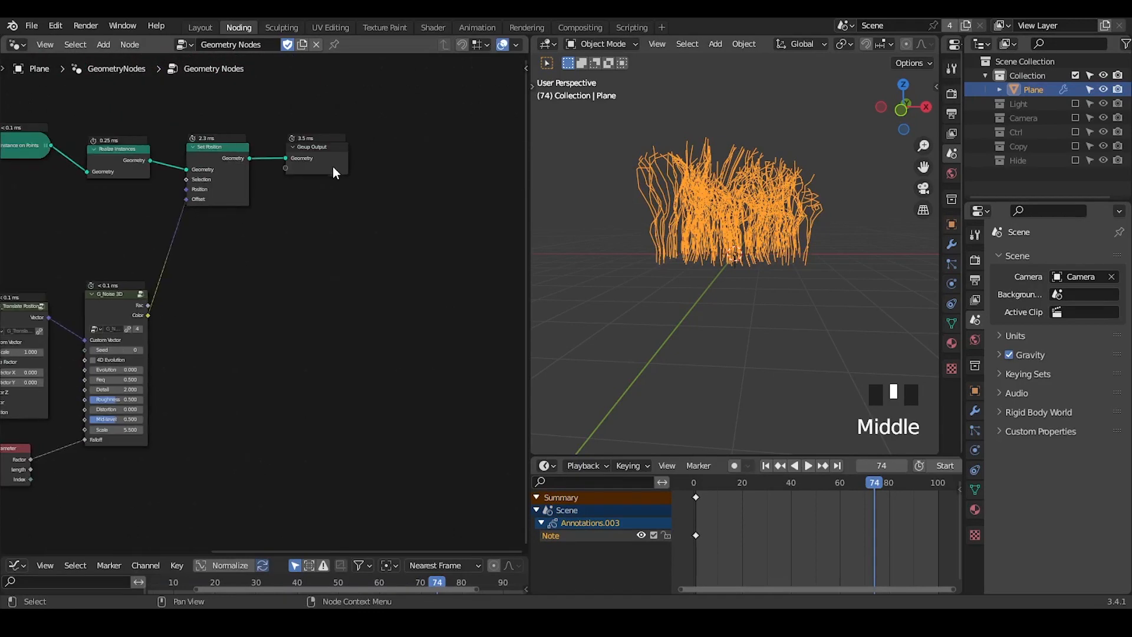
pyautogui.moveTo(335, 171); pyautogui.dragTo(445, 162)
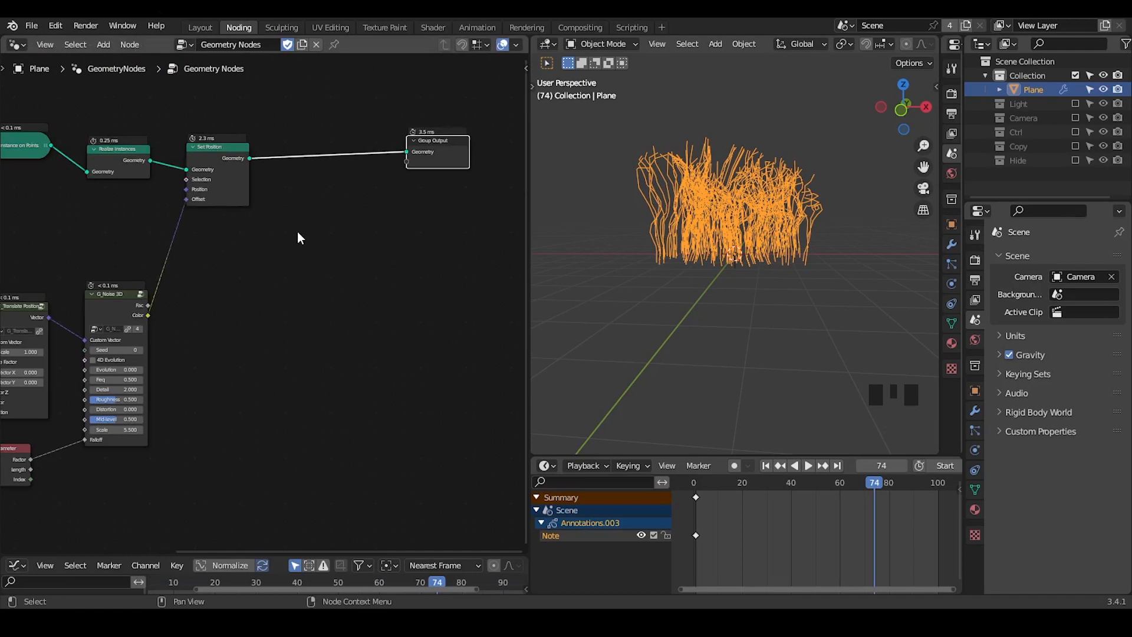
pyautogui.moveTo(297, 231); pyautogui.dragTo(301, 267, button='middle')
# - Hide the viewport overlays to check how the curves look without them, and show the overlays again
pyautogui.keyDown('shift'); pyautogui.moveTo(643, 229); pyautogui.dragTo(709, 223, button='middle'); pyautogui.keyUp('shift')
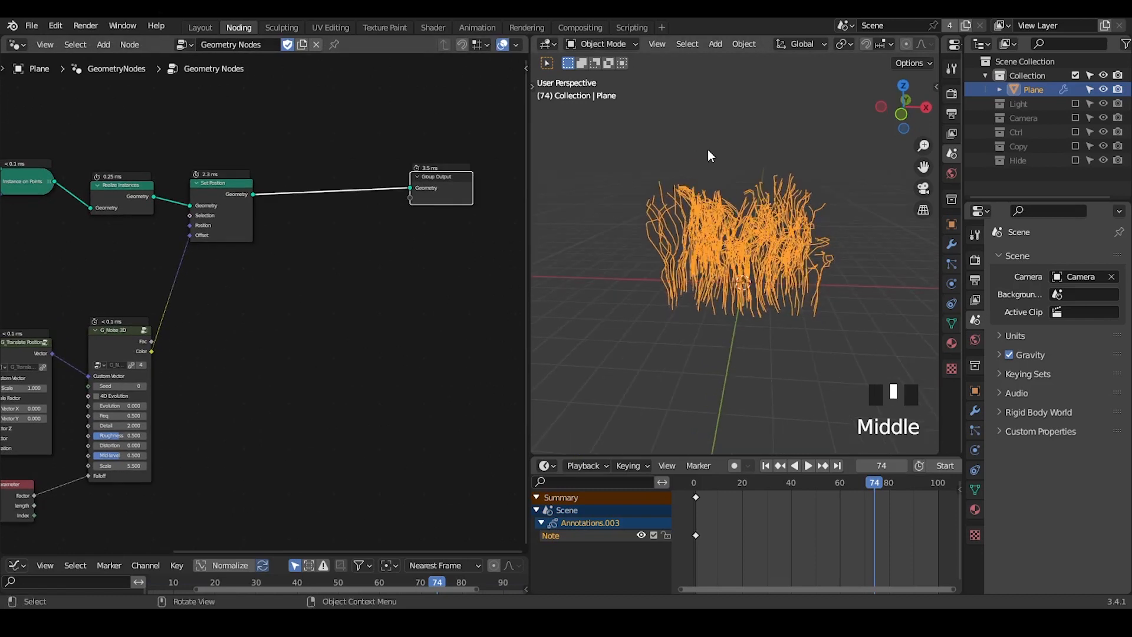
pyautogui.press('z')
pyautogui.click(717, 233)
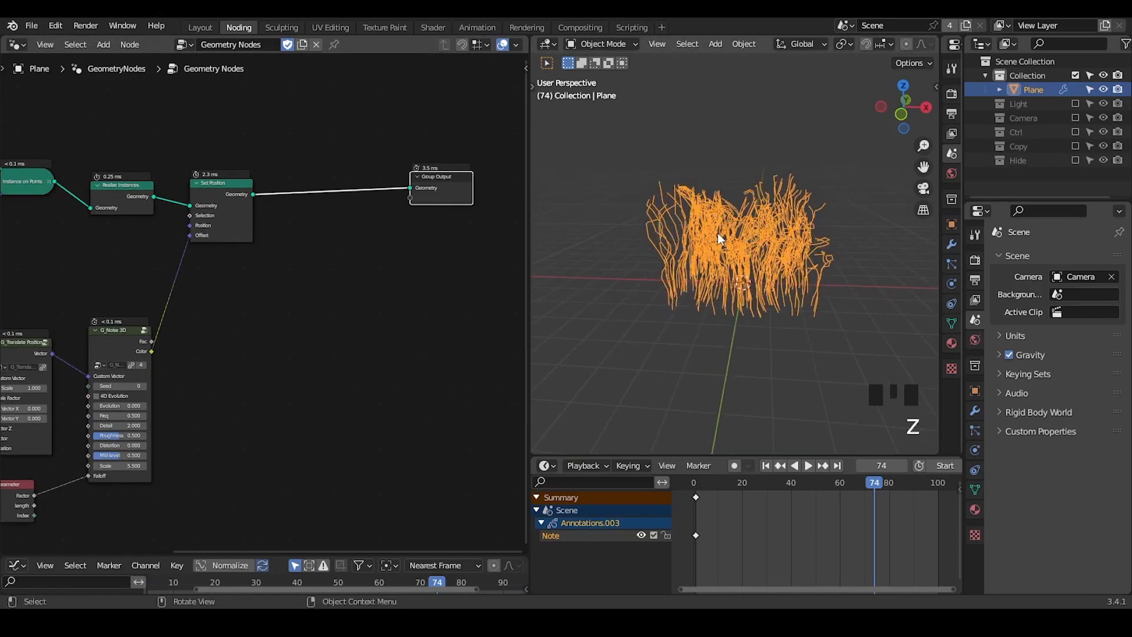
pyautogui.moveTo(717, 232)
pyautogui.keyDown('shift'); pyautogui.mouseDown(button='middle')
pyautogui.moveTo(710, 245)
pyautogui.moveTo(668, 242)
pyautogui.mouseUp(button='middle'); pyautogui.keyUp('shift')
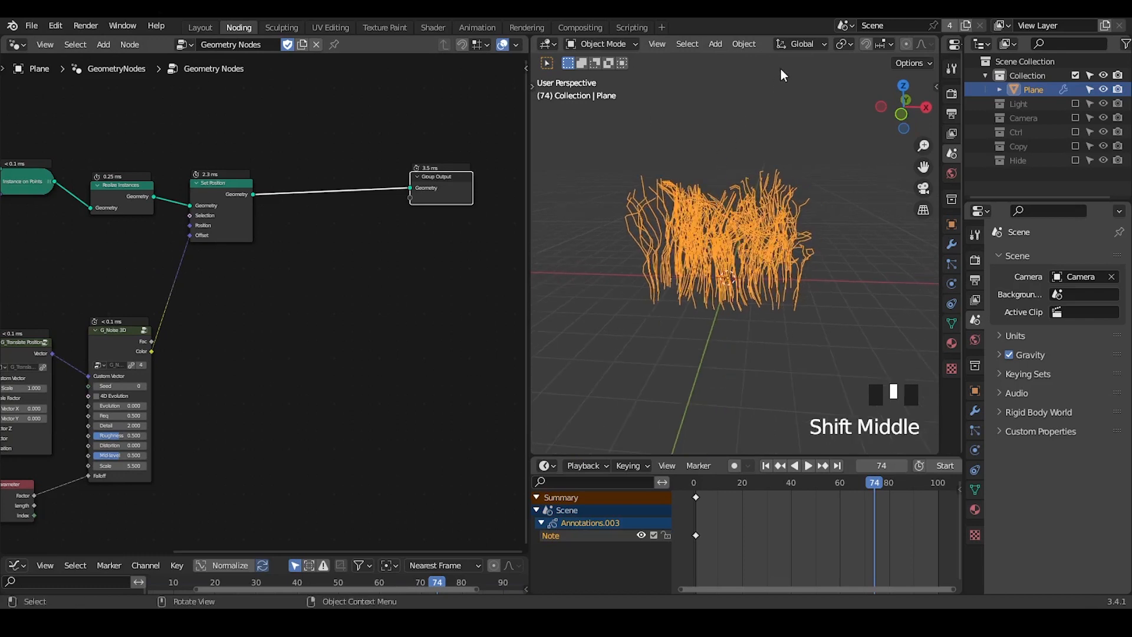
pyautogui.moveTo(800, 46); pyautogui.dragTo(611, 45, button='middle')
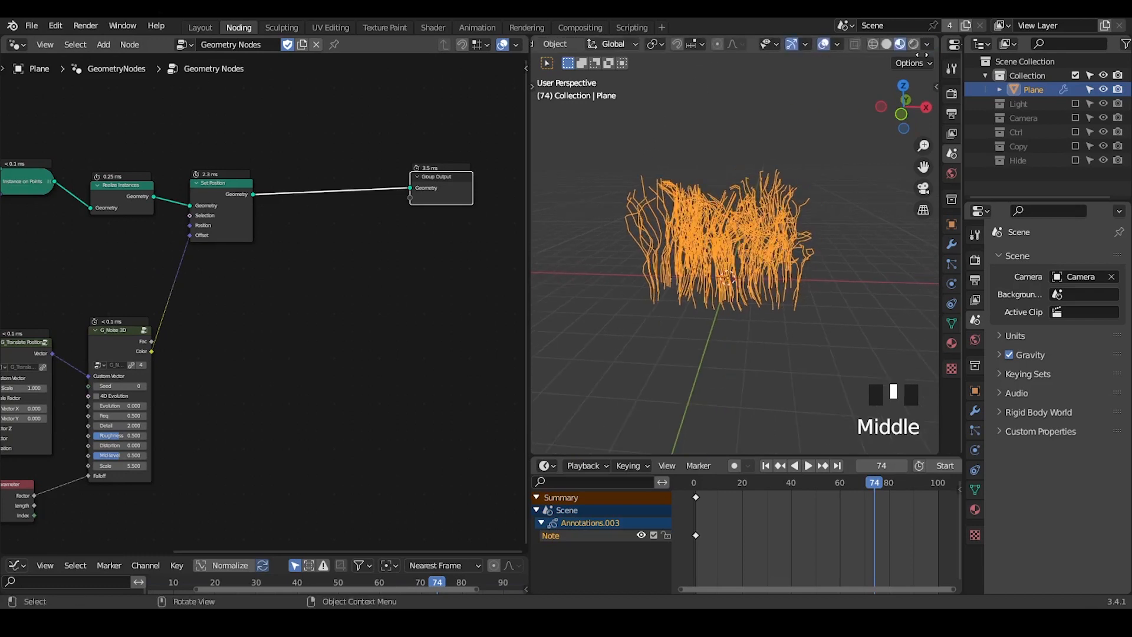
pyautogui.click(825, 45)
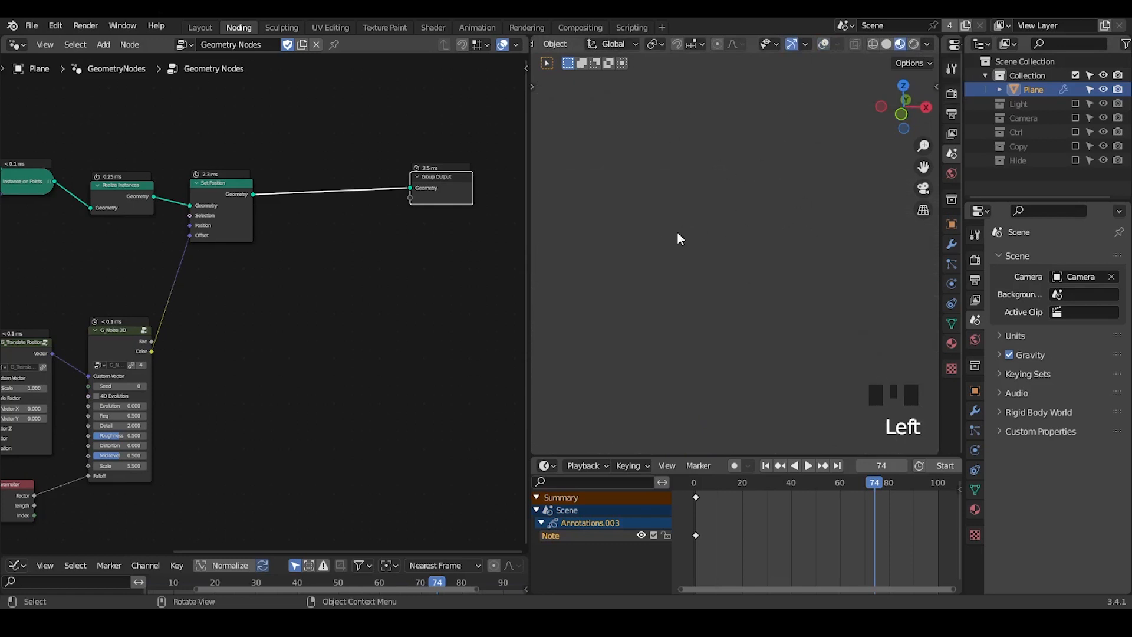
pyautogui.click(824, 45)
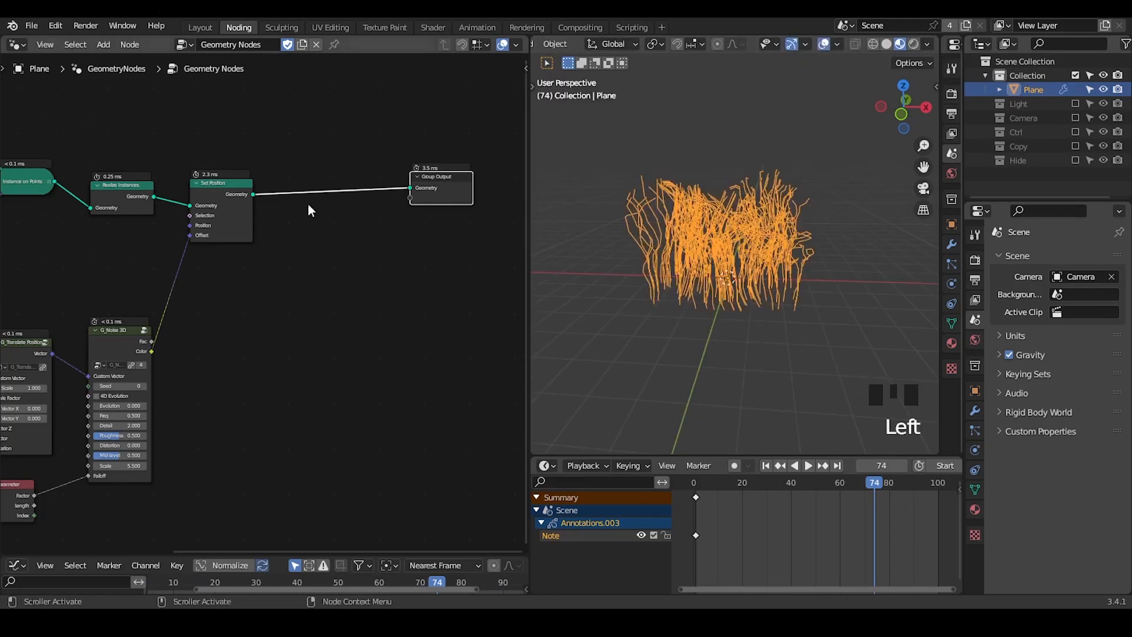
# - Add an unconnected G_Bevel Curve node below the link between Set Position and Group Output
pyautogui.click(339, 233)
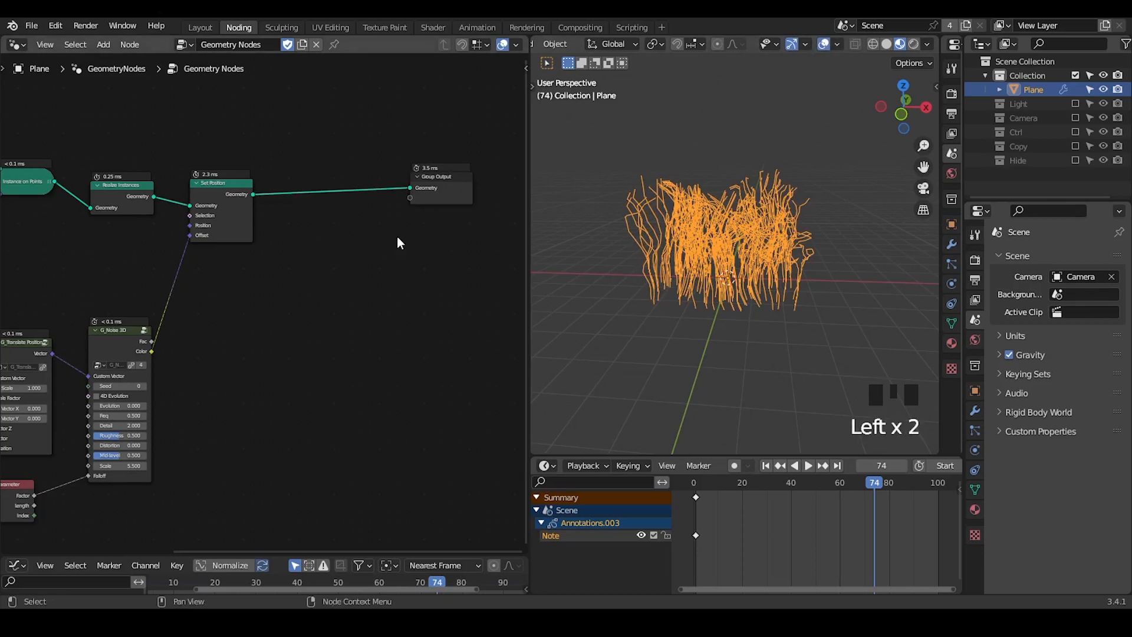
pyautogui.hotkey('ctrl', 'a')
pyautogui.write('bevel')
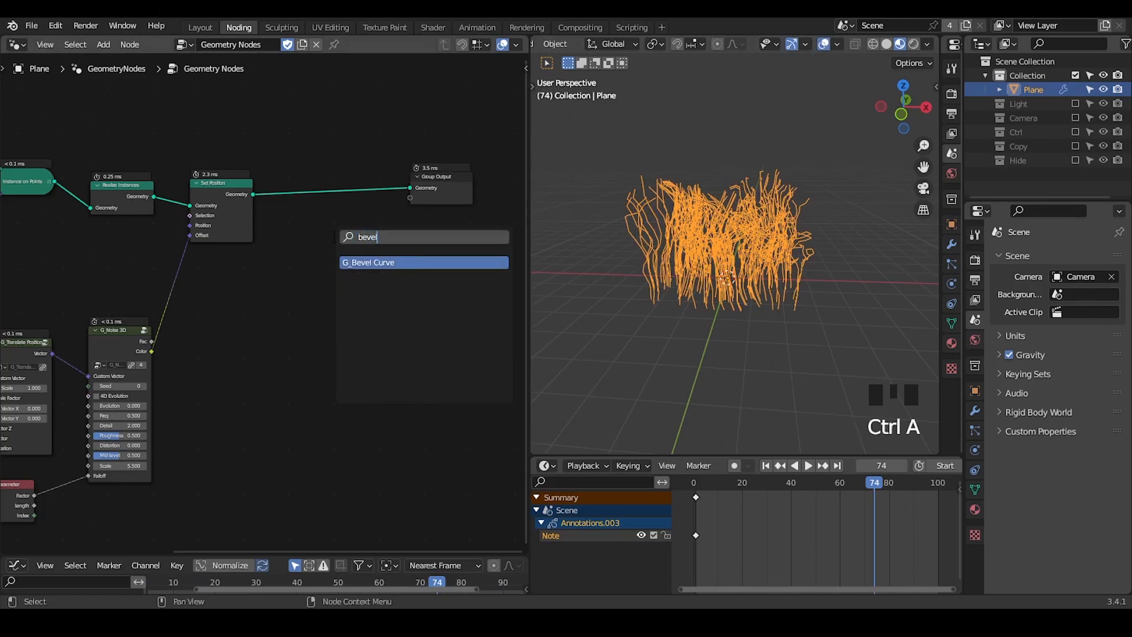
pyautogui.press('Return')
pyautogui.click(332, 237)
pyautogui.keyDown('ctrl'); pyautogui.moveTo(333, 237); pyautogui.dragTo(378, 213, button='middle'); pyautogui.keyUp('ctrl')
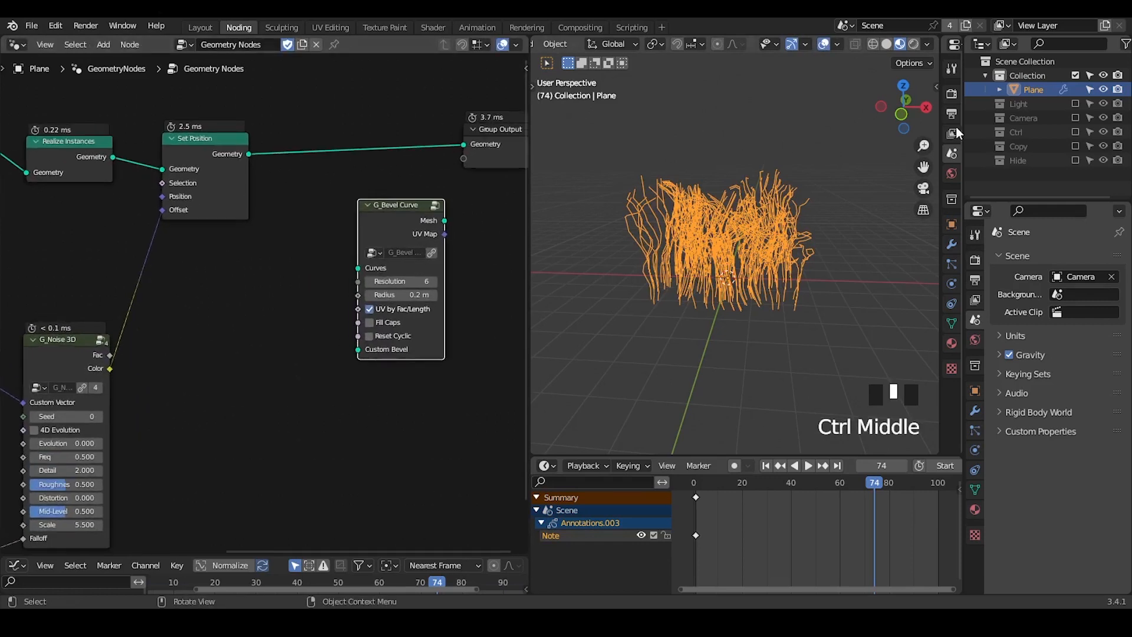
# - Hide the Plane in the viewport and add a Bezier curve to the scene
pyautogui.click(1103, 89)
pyautogui.hotkey('shift', 'a')
pyautogui.moveTo(753, 170)
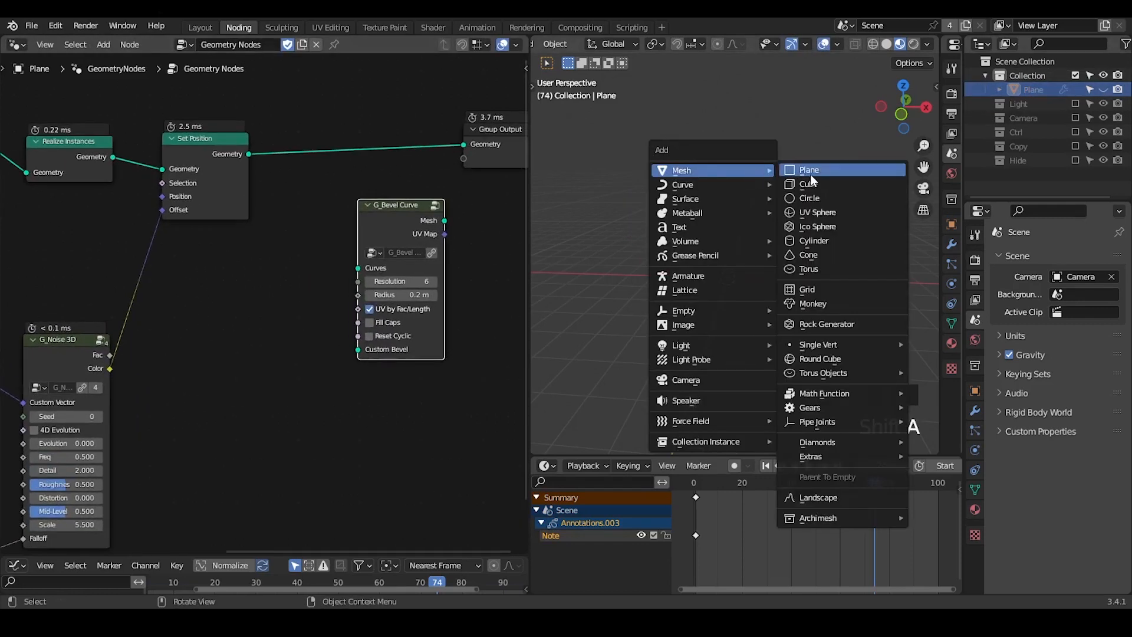
pyautogui.click(808, 184)
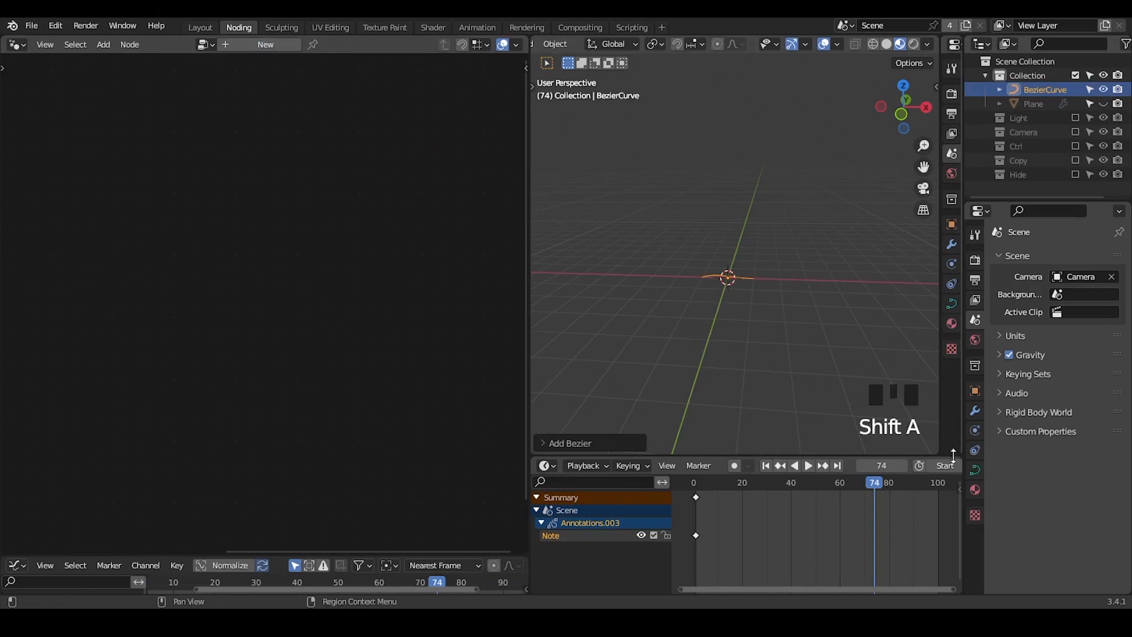
# - Give the Bezier curve a round bevel with a depth of 0.32 m in its geometry settings
pyautogui.click(975, 471)
pyautogui.scroll(4, 711, 368)
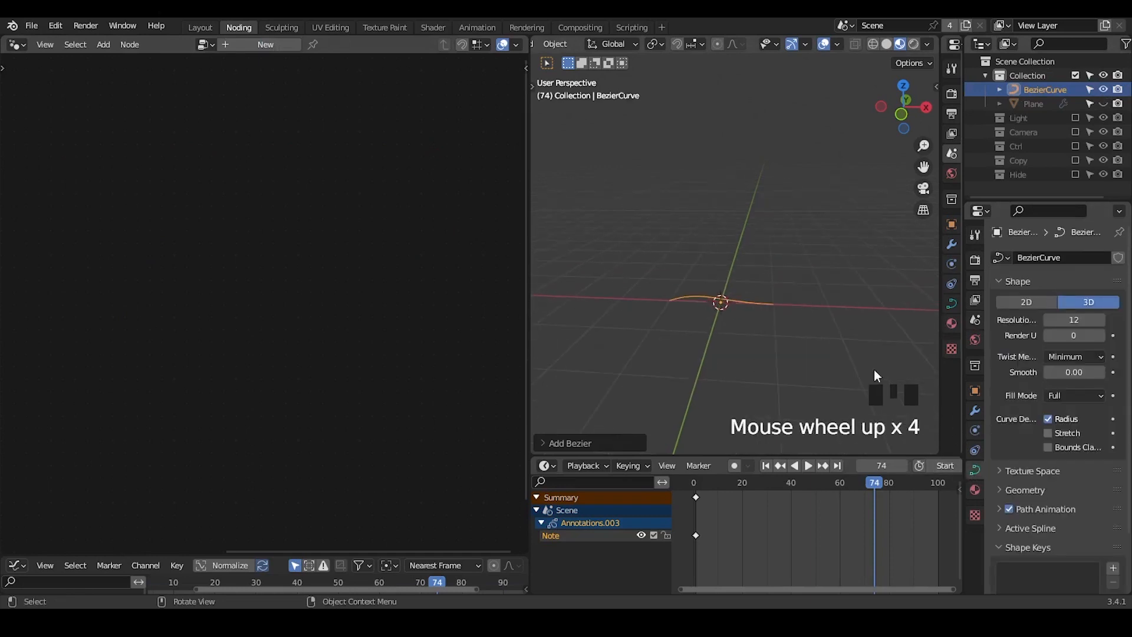
pyautogui.click(1038, 489)
pyautogui.moveTo(1045, 500); pyautogui.dragTo(1045, 372, button='middle')
pyautogui.moveTo(1074, 506); pyautogui.dragTo(1105, 506)
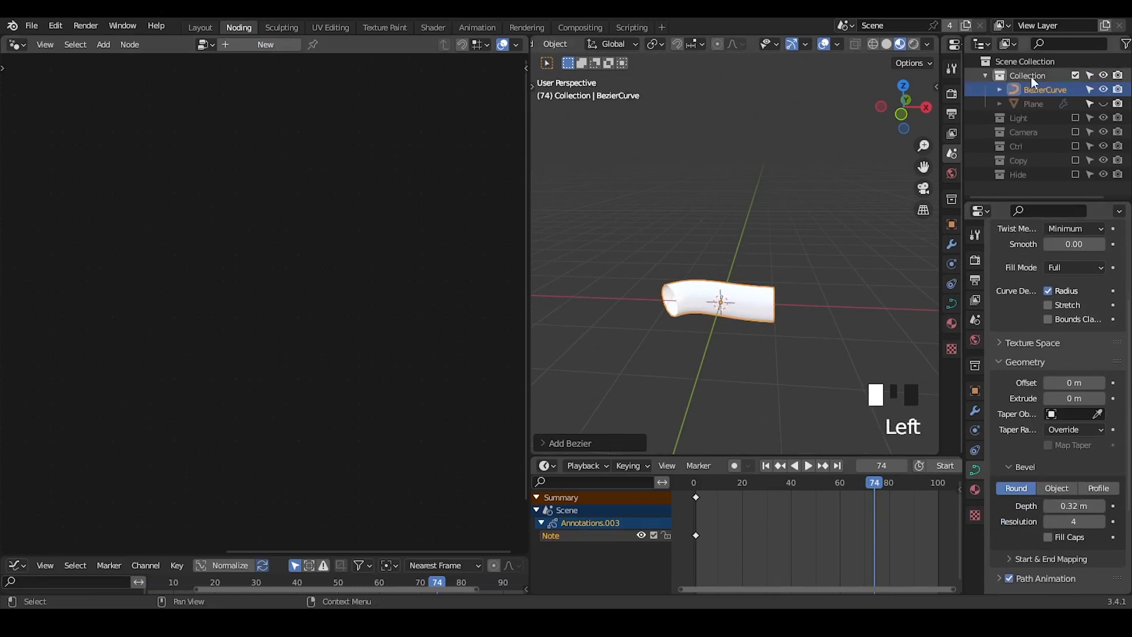
# - Hide the Bezier curve, show the Plane again and select it
pyautogui.click(1104, 89)
pyautogui.click(1104, 104)
pyautogui.click(1031, 105)
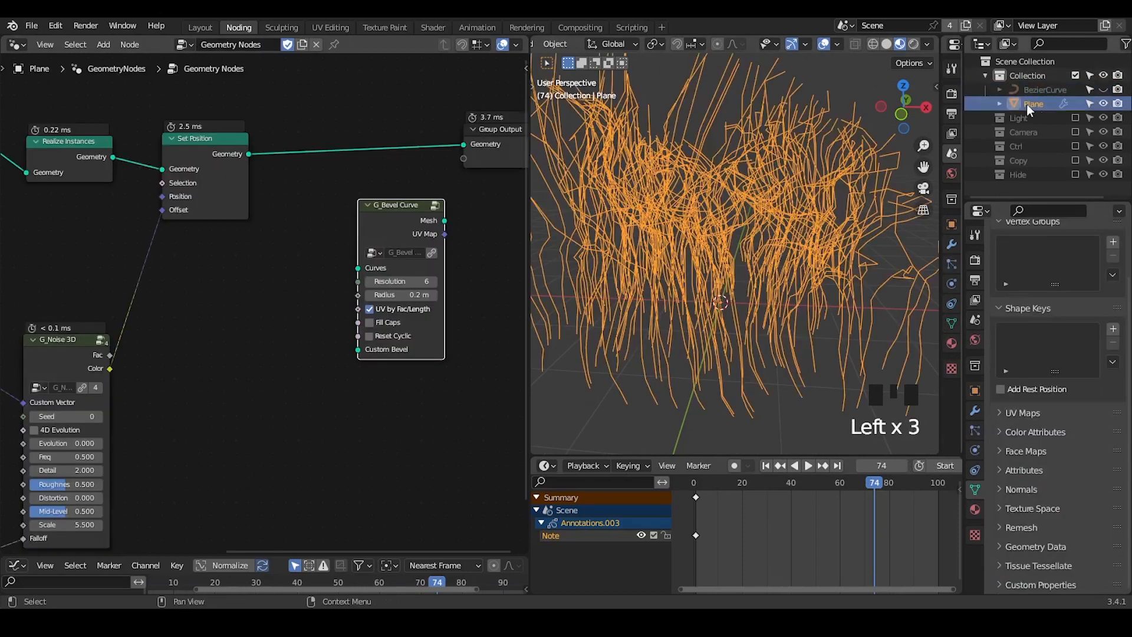
# - Insert a Curve to Mesh node between Set Position and Group Output, and spread the surrounding nodes apart
pyautogui.hotkey('ctrl', 'a')
pyautogui.write('curve')
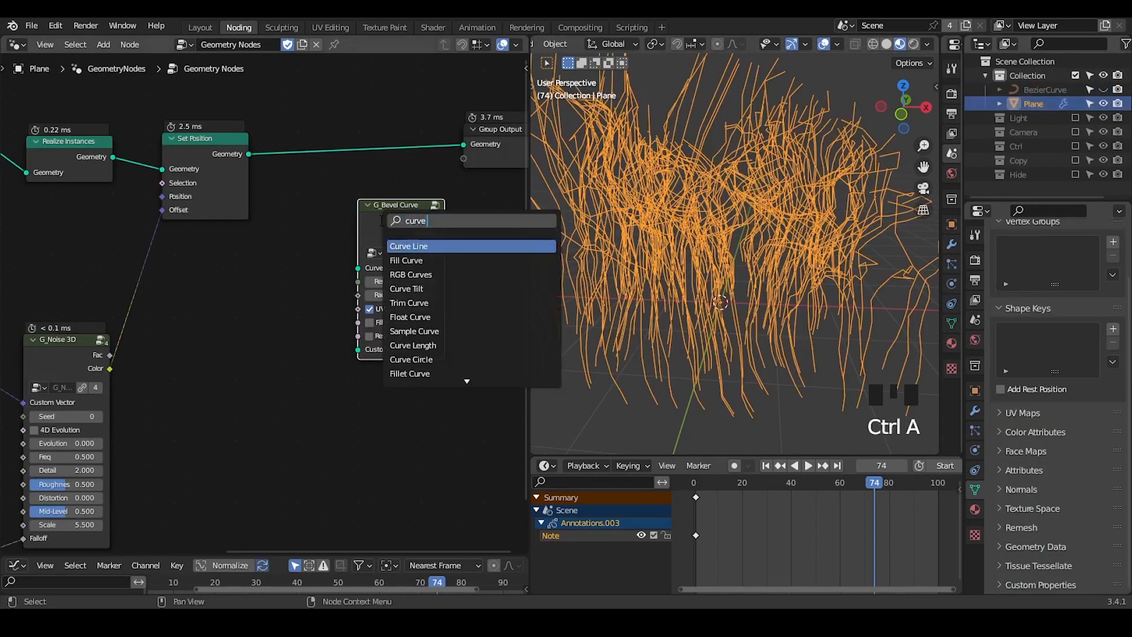
pyautogui.write(' to me')
pyautogui.press('Return')
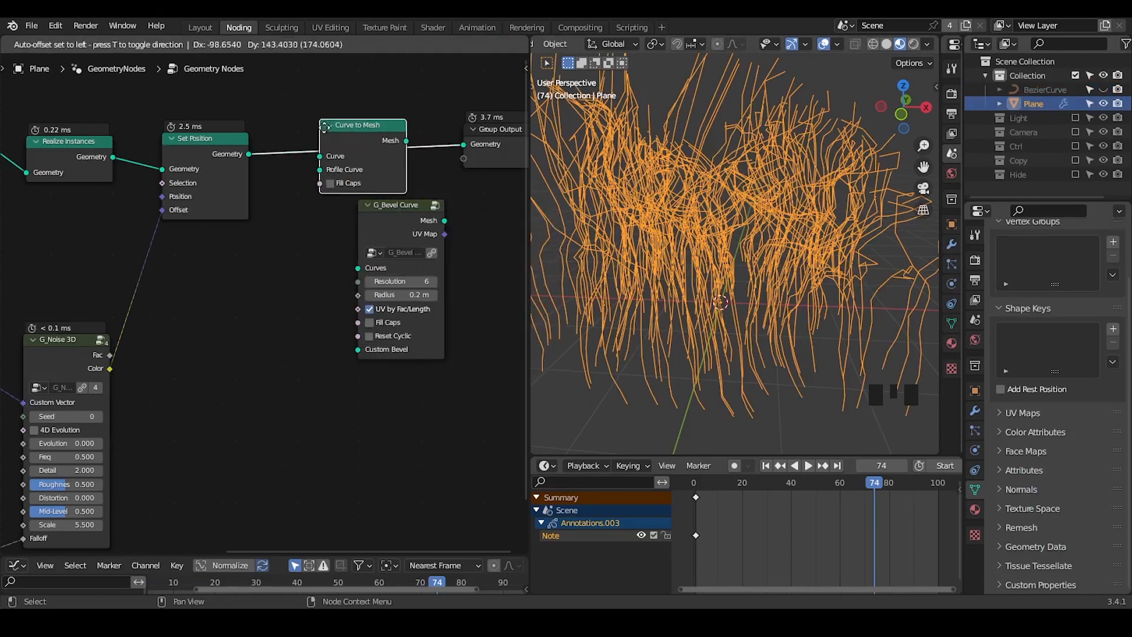
pyautogui.click(304, 207)
pyautogui.moveTo(399, 213); pyautogui.dragTo(315, 369)
pyautogui.moveTo(371, 158); pyautogui.dragTo(255, 170, button='middle')
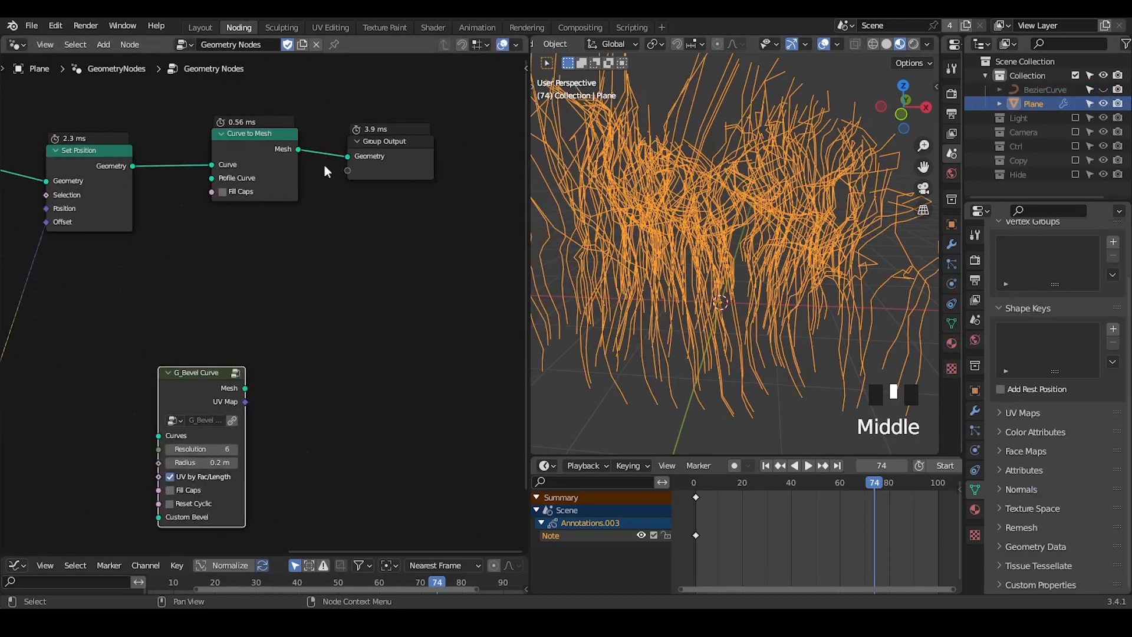
pyautogui.moveTo(430, 87); pyautogui.dragTo(213, 202)
pyautogui.press('g')
# - Add a Curve Circle node, link it to Curve to Mesh's Profile Curve and set its radius to 0.07 m
pyautogui.hotkey('ctrl', 'a')
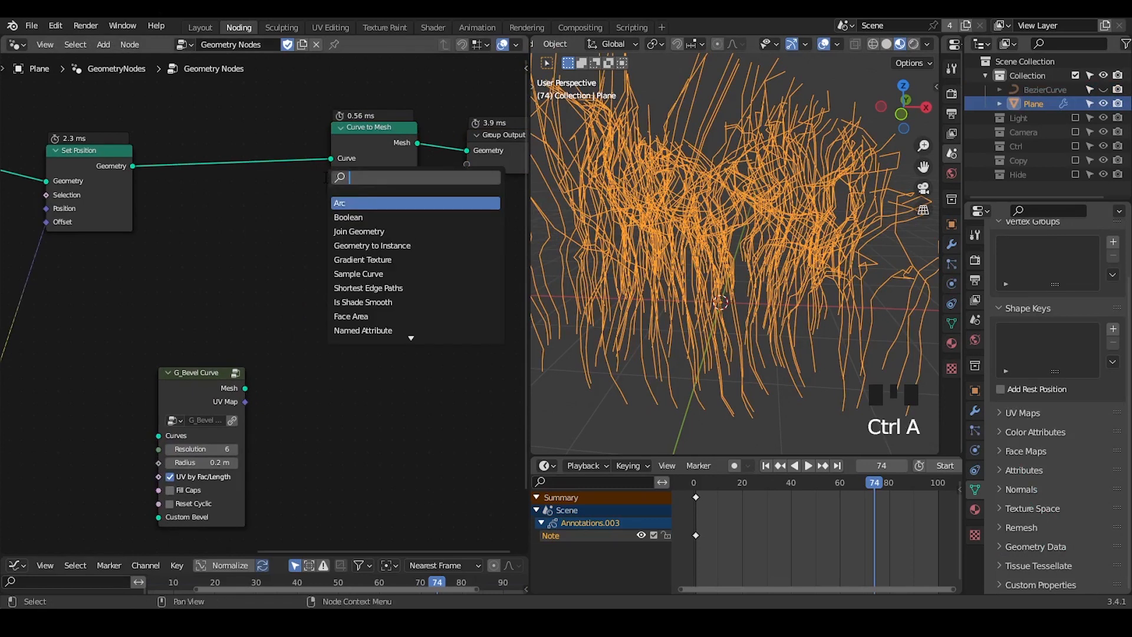
pyautogui.write('curve cir')
pyautogui.press('Return')
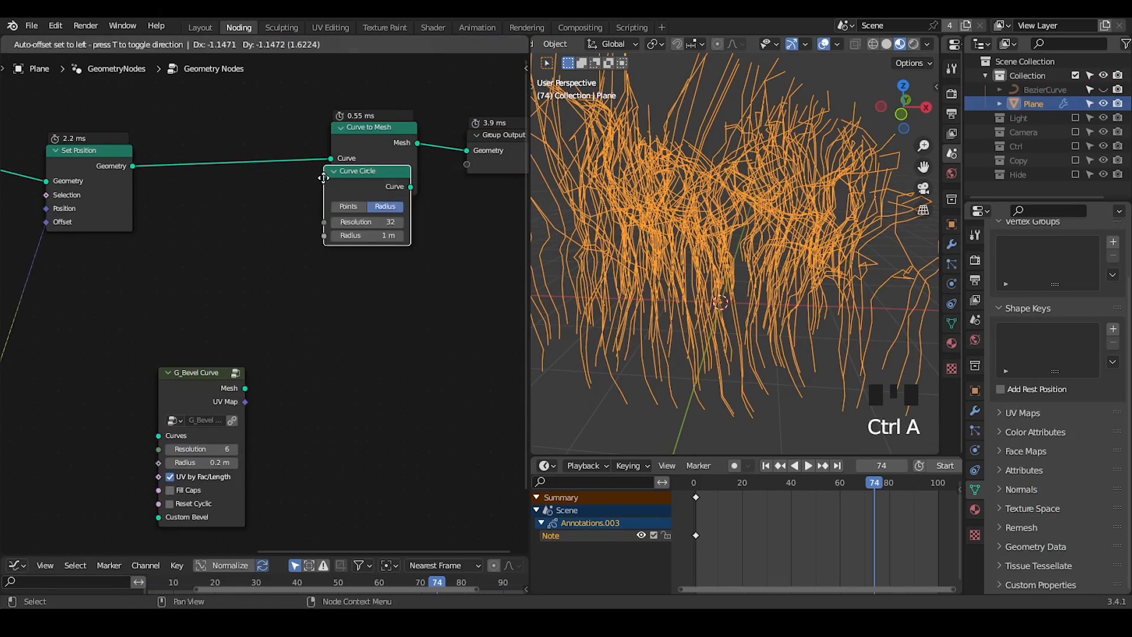
pyautogui.click(246, 229)
pyautogui.moveTo(284, 225); pyautogui.dragTo(333, 168)
pyautogui.keyDown('ctrl'); pyautogui.moveTo(690, 197); pyautogui.dragTo(689, 283, button='middle'); pyautogui.keyUp('ctrl')
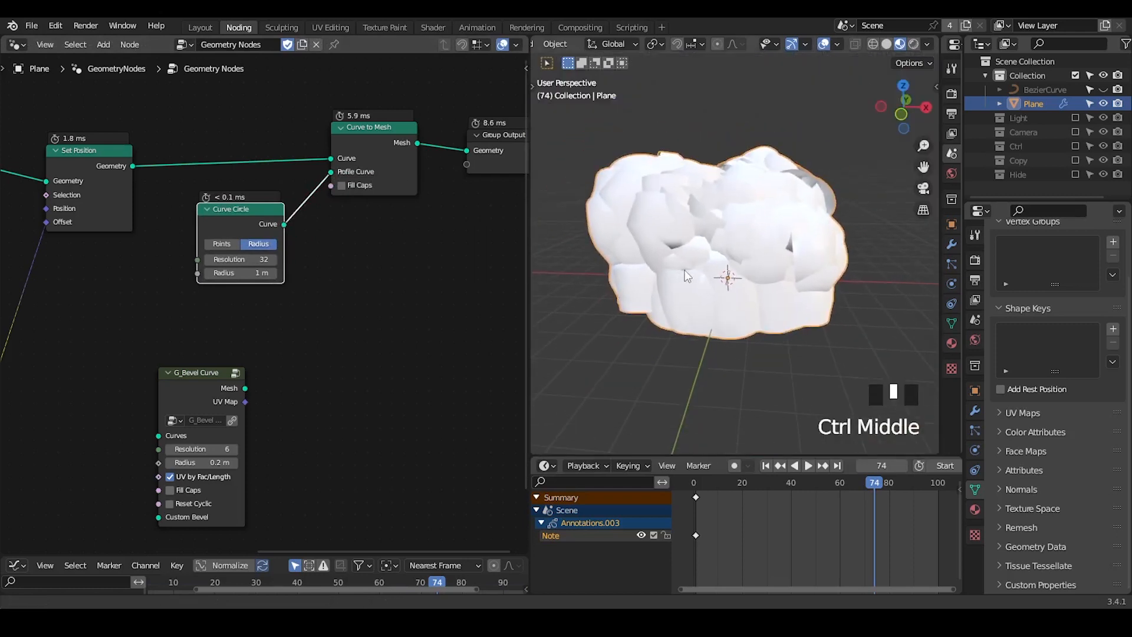
pyautogui.keyDown('shift'); pyautogui.moveTo(256, 270); pyautogui.dragTo(228, 271); pyautogui.keyUp('shift')
pyautogui.moveTo(233, 405); pyautogui.dragTo(335, 321)
pyautogui.moveTo(427, 329); pyautogui.dragTo(330, 275, button='middle')
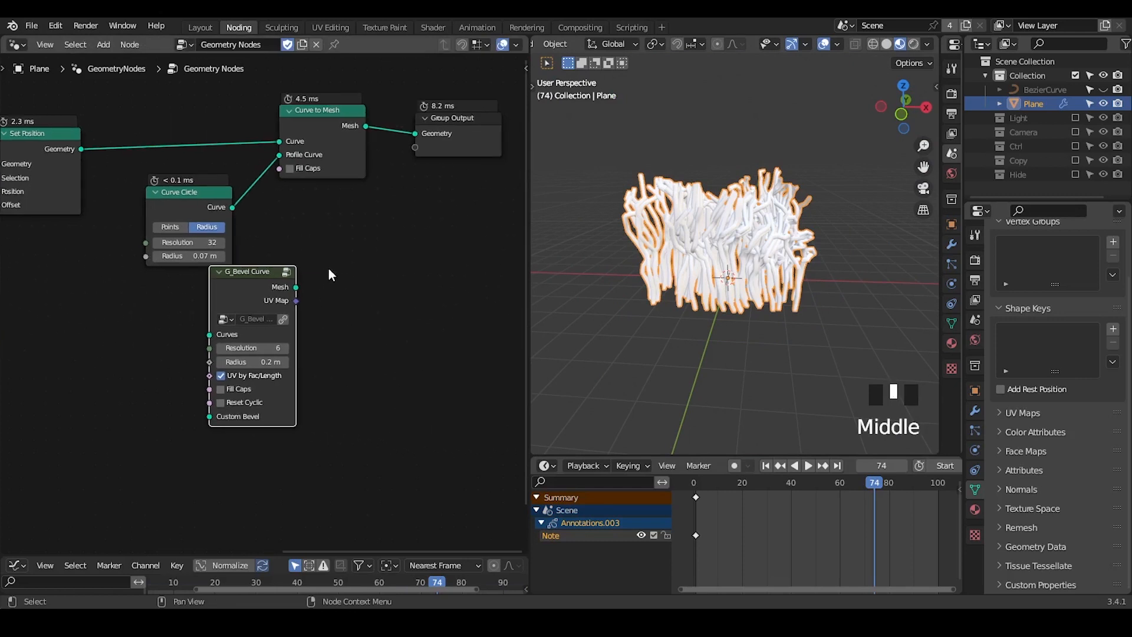
pyautogui.hotkey('ctrl', 'a')
pyautogui.write('cap')
pyautogui.press('Return')
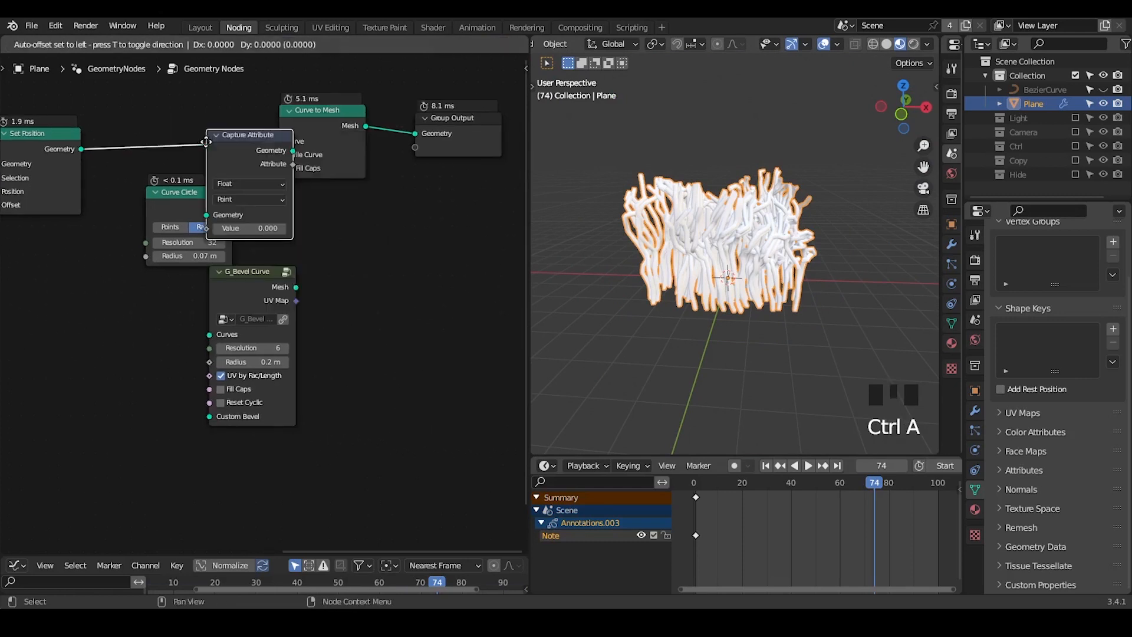
pyautogui.click(362, 222)
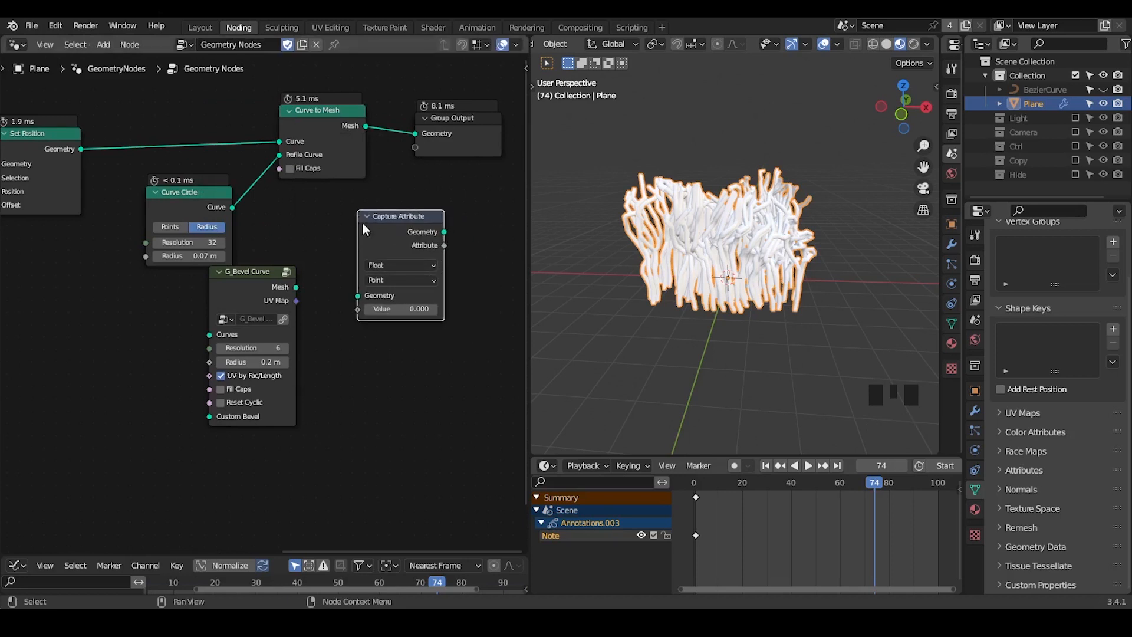
pyautogui.press('x')
pyautogui.click(309, 281)
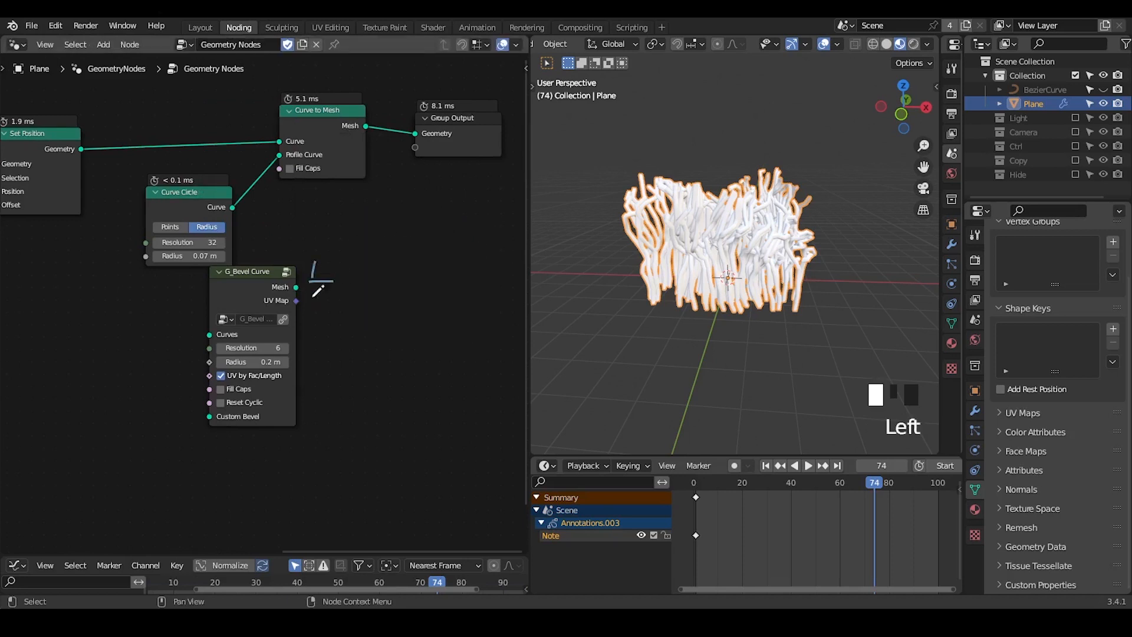
pyautogui.moveTo(313, 295); pyautogui.dragTo(312, 298)
pyautogui.moveTo(342, 266)
pyautogui.mouseDown()
pyautogui.moveTo(355, 294)
pyautogui.moveTo(340, 302)
pyautogui.moveTo(375, 265)
pyautogui.mouseUp()
# - Replace the Curve to Mesh and Curve Circle nodes with G_Bevel Curve between Set Position and Group Output
pyautogui.click(282, 125)
pyautogui.moveTo(282, 123); pyautogui.dragTo(217, 225)
pyautogui.hotkey('ctrl', 'x')
pyautogui.moveTo(252, 288); pyautogui.dragTo(243, 118)
pyautogui.moveTo(359, 263)
pyautogui.mouseDown(button='right')
pyautogui.moveTo(367, 270)
pyautogui.moveTo(289, 326)
pyautogui.mouseUp(button='right')
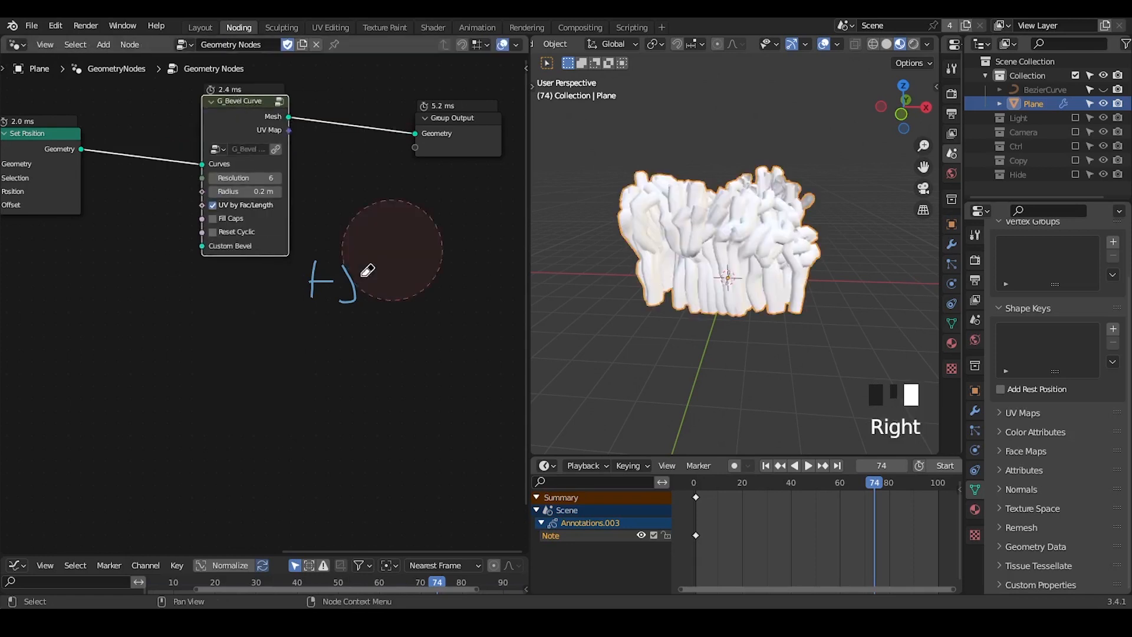
# - Set the G_Bevel Curve radius to 0.03 m and deselect the Plane to check the thinner strands
pyautogui.moveTo(285, 328); pyautogui.dragTo(383, 448, button='middle')
pyautogui.scroll(3, 377, 441)
pyautogui.keyDown('shift'); pyautogui.moveTo(339, 282); pyautogui.dragTo(294, 282); pyautogui.keyUp('shift')
pyautogui.moveTo(466, 363); pyautogui.dragTo(410, 339, button='middle')
pyautogui.scroll(2, 683, 313)
pyautogui.click(688, 336)
pyautogui.moveTo(693, 332); pyautogui.dragTo(708, 330, button='middle')
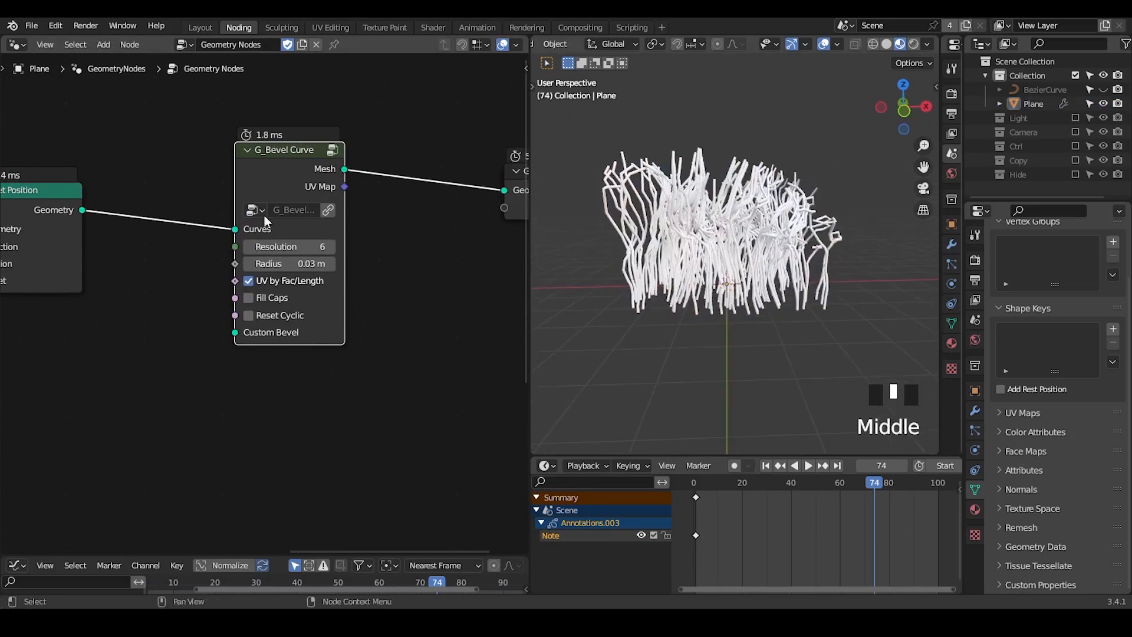
# - Circle the Group Output node's execution time with a freehand annotation, and erase the annotation
pyautogui.moveTo(212, 223)
pyautogui.mouseDown(button='middle')
pyautogui.moveTo(352, 230)
pyautogui.moveTo(217, 217)
pyautogui.mouseUp(button='middle')
pyautogui.scroll(-3, 328, 230)
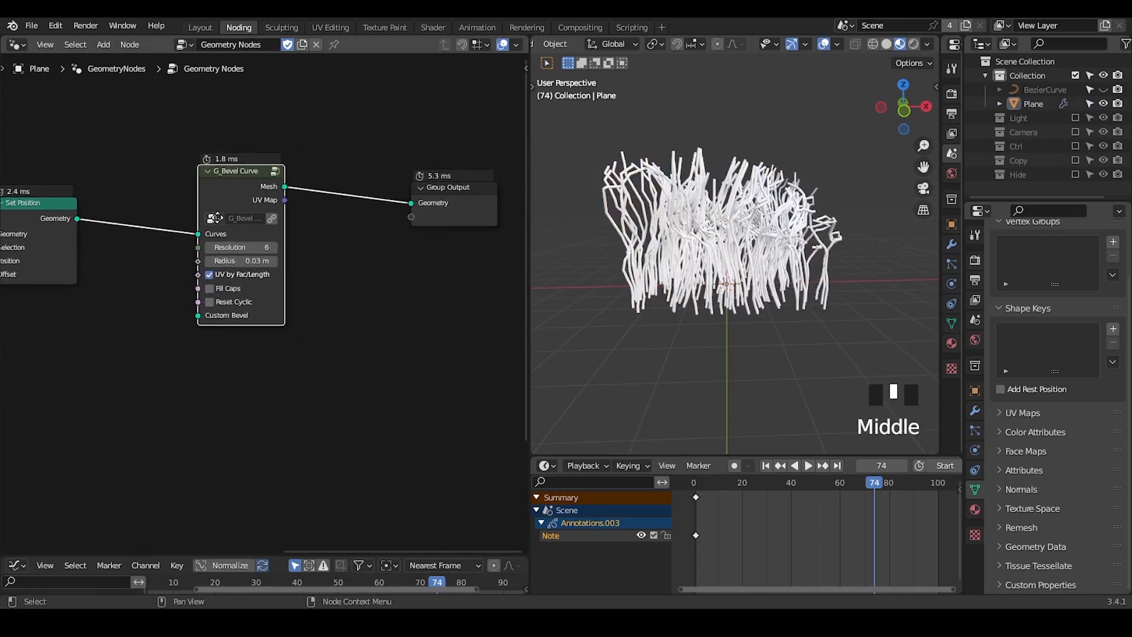
pyautogui.press('d')
pyautogui.moveTo(411, 156)
pyautogui.mouseDown()
pyautogui.moveTo(407, 205)
pyautogui.moveTo(414, 136)
pyautogui.mouseUp()
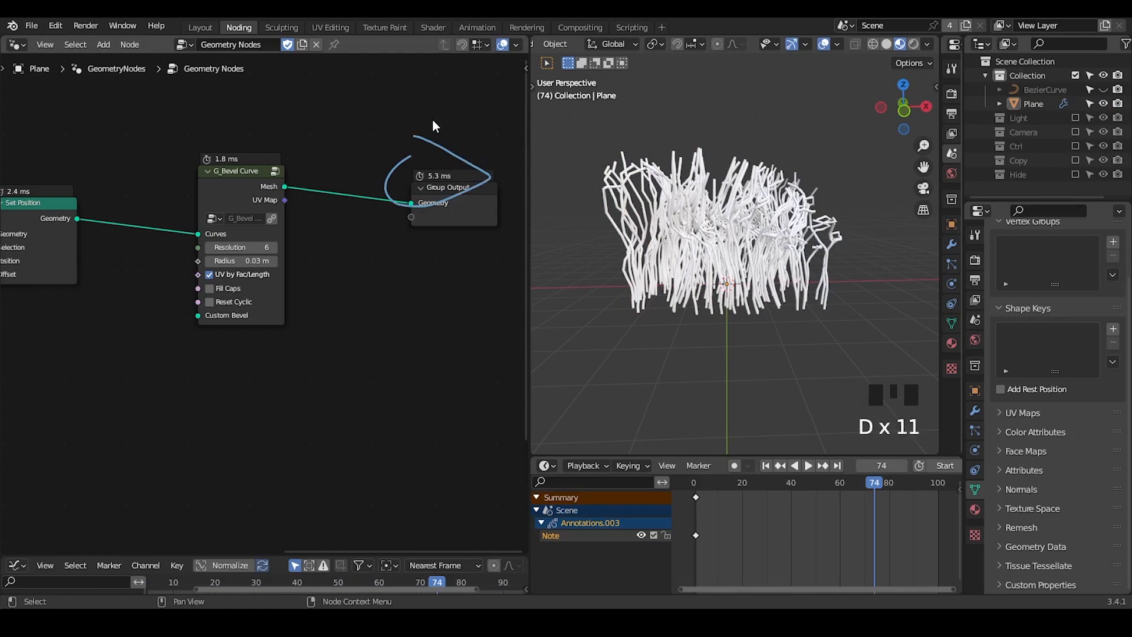
pyautogui.moveTo(434, 126)
pyautogui.mouseDown(button='right')
pyautogui.moveTo(468, 202)
pyautogui.moveTo(448, 230)
pyautogui.mouseUp(button='right')
pyautogui.scroll(-3, 386, 269)
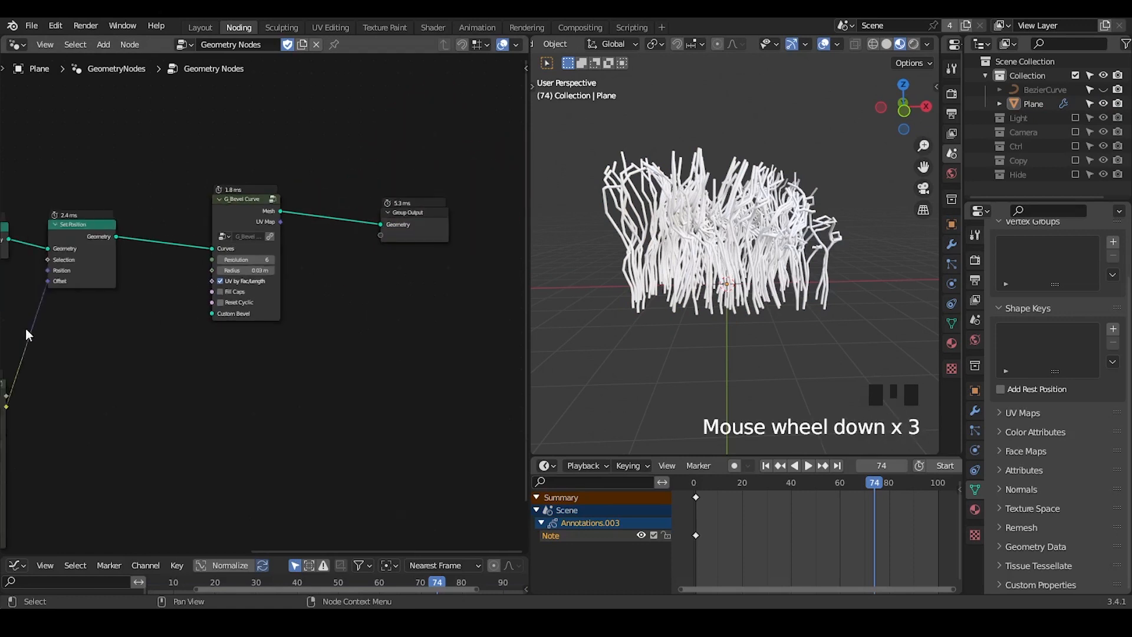
# - Set both Size X and Size Y of the Grid node to 10 m
pyautogui.moveTo(386, 269); pyautogui.dragTo(248, 224, button='middle')
pyautogui.moveTo(179, 142); pyautogui.dragTo(94, 157)
pyautogui.write('10')
pyautogui.press('Return')
# - Set the G_Points Distribute amount to 20000 and view the dense strands from a higher angle
pyautogui.click(260, 201)
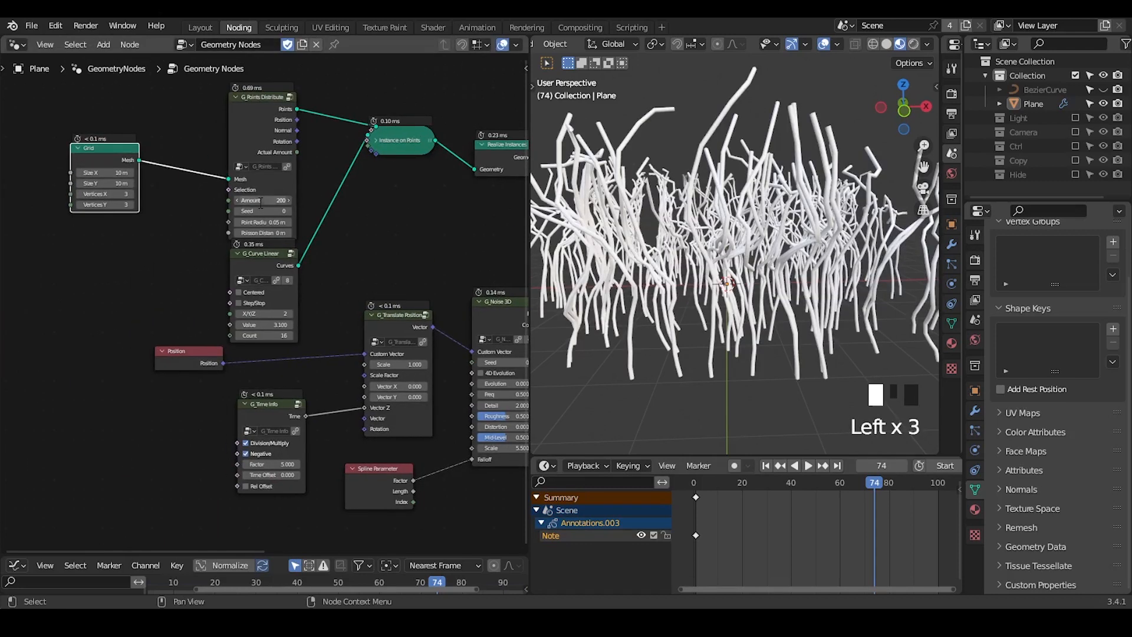
pyautogui.write('20000')
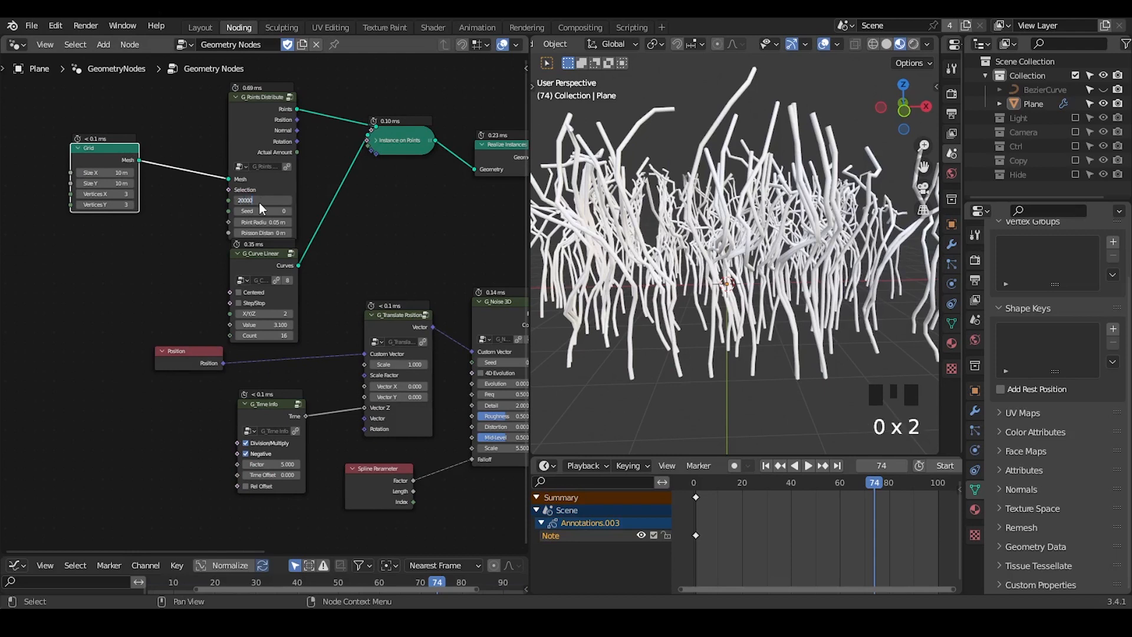
pyautogui.press('Return')
pyautogui.moveTo(349, 236); pyautogui.dragTo(231, 232, button='middle')
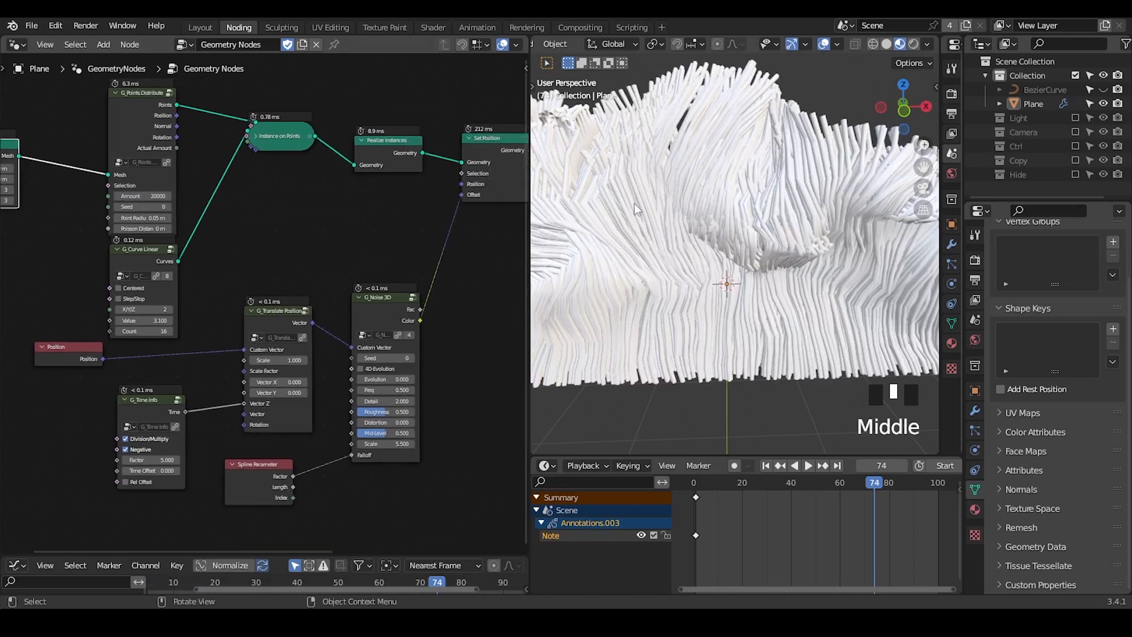
pyautogui.moveTo(637, 166); pyautogui.dragTo(685, 204, button='middle')
# - Circle the execution times of the Set Position and G_Bevel Curve nodes with annotations, and refresh the timings
pyautogui.moveTo(491, 219); pyautogui.dragTo(228, 257, button='middle')
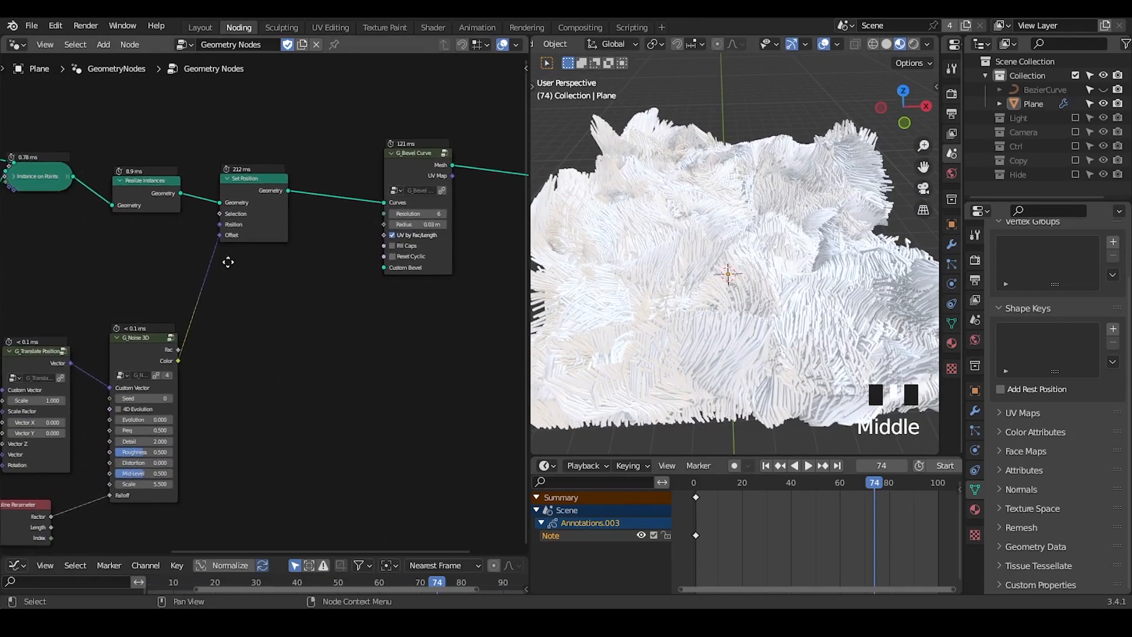
pyautogui.scroll(1, 207, 263)
pyautogui.moveTo(180, 191)
pyautogui.mouseDown()
pyautogui.moveTo(221, 171)
pyautogui.moveTo(177, 149)
pyautogui.mouseUp()
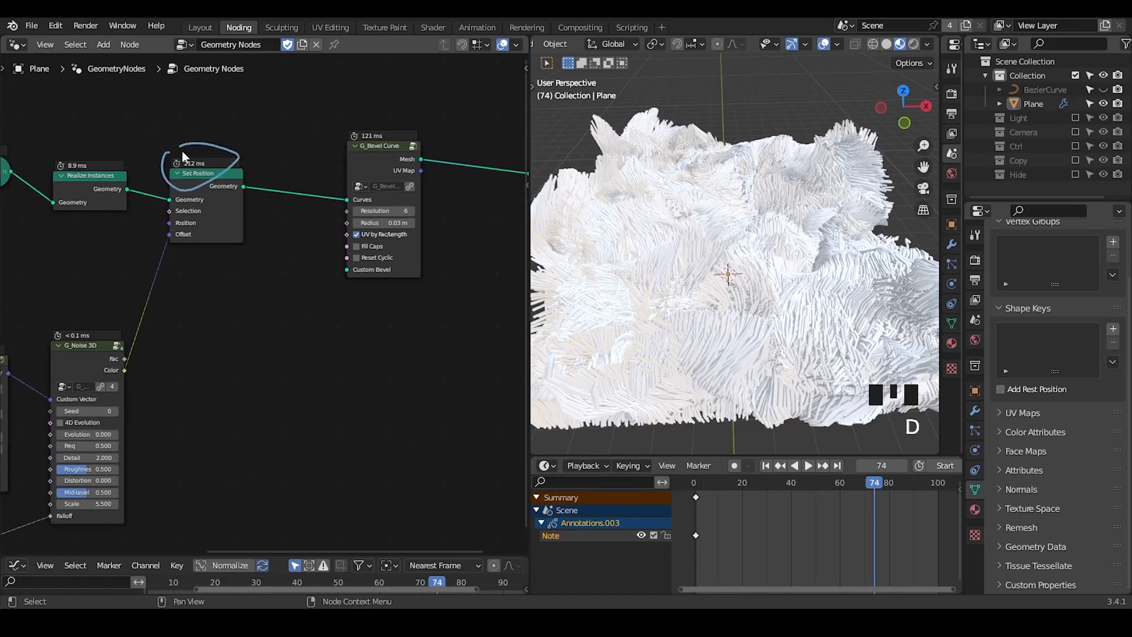
pyautogui.moveTo(349, 126); pyautogui.dragTo(294, 125, button='middle')
pyautogui.moveTo(299, 123)
pyautogui.mouseDown()
pyautogui.moveTo(286, 155)
pyautogui.moveTo(311, 120)
pyautogui.mouseUp()
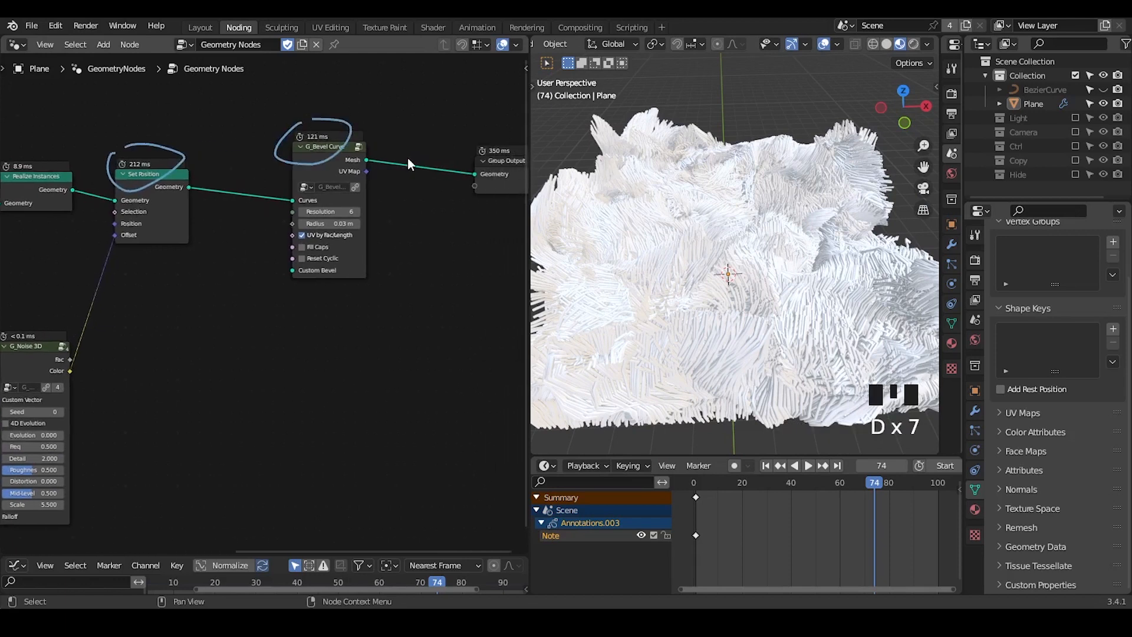
pyautogui.hotkey('shift', 'ctrl', 'alt', 'q')
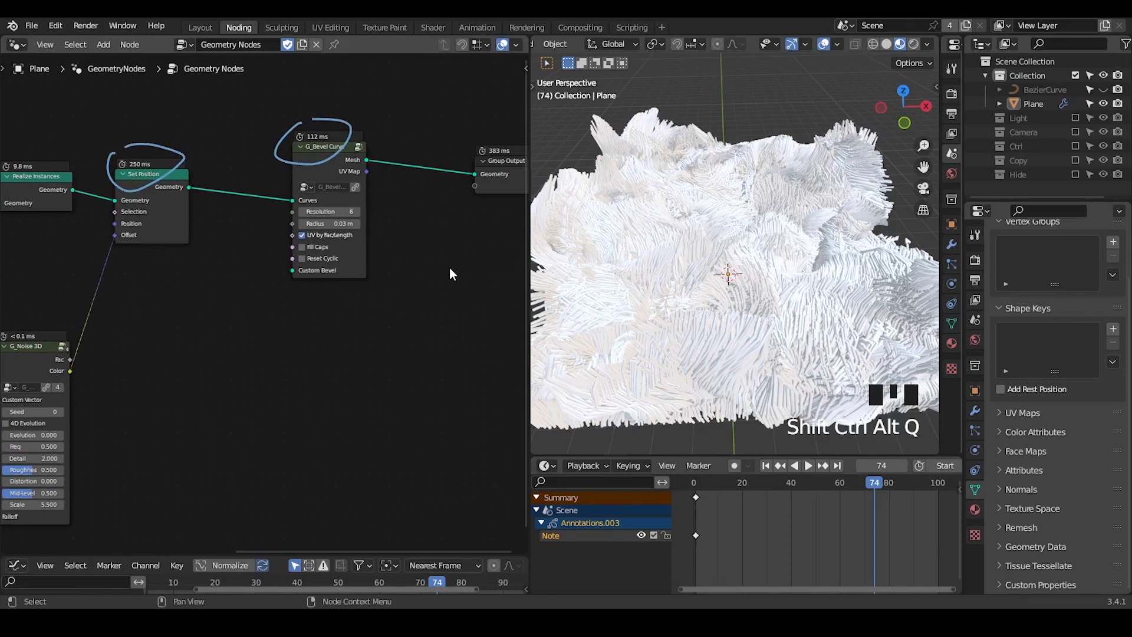
# - Move the Group Output node closer to G_Bevel Curve and erase the annotation circles
pyautogui.moveTo(450, 269); pyautogui.dragTo(392, 283, button='middle')
pyautogui.moveTo(444, 188); pyautogui.dragTo(392, 183)
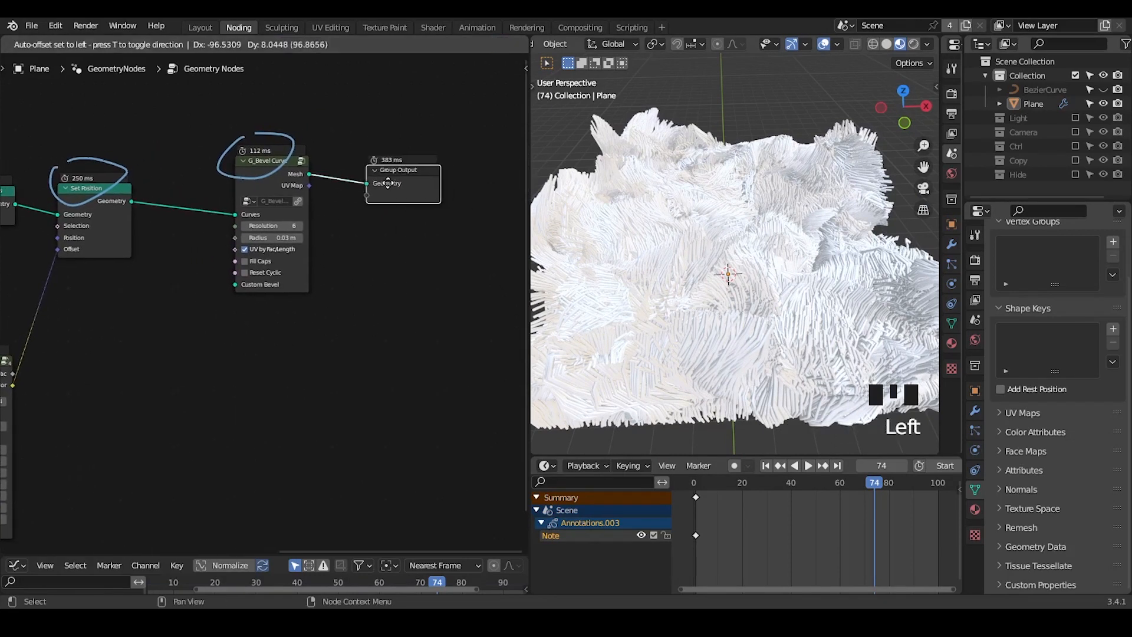
pyautogui.moveTo(314, 104)
pyautogui.mouseDown(button='right')
pyautogui.moveTo(58, 194)
pyautogui.moveTo(120, 179)
pyautogui.mouseUp(button='right')
pyautogui.scroll(2, 284, 249)
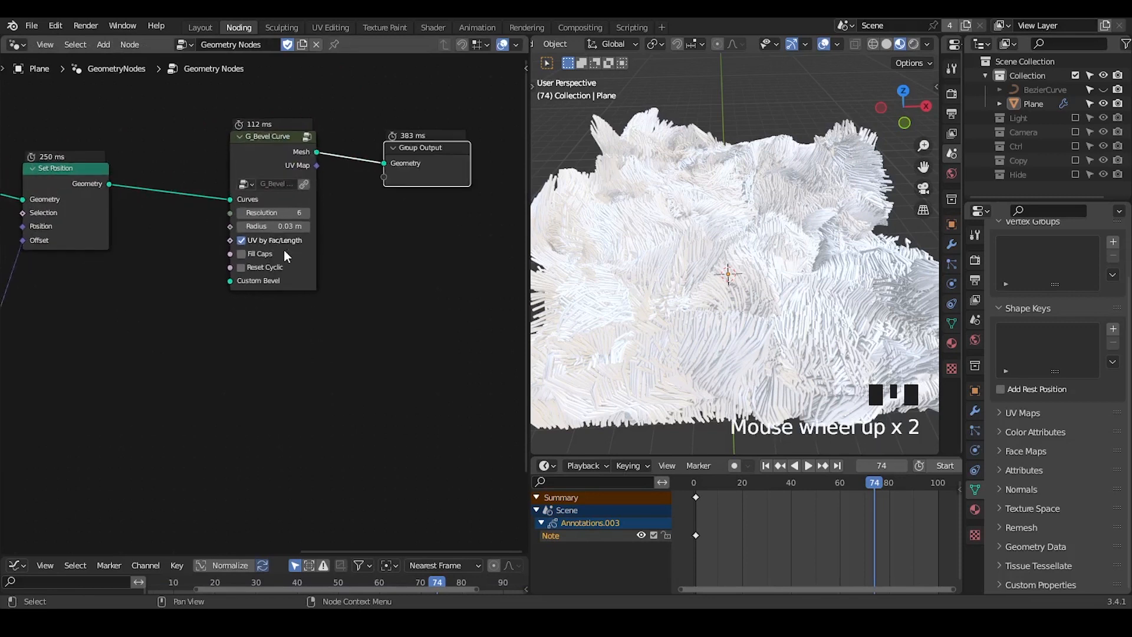
# - Draw an annotation circle around the execution time above the Group Output node
pyautogui.moveTo(285, 250); pyautogui.dragTo(371, 214, button='middle')
pyautogui.moveTo(386, 262); pyautogui.dragTo(346, 323, button='middle')
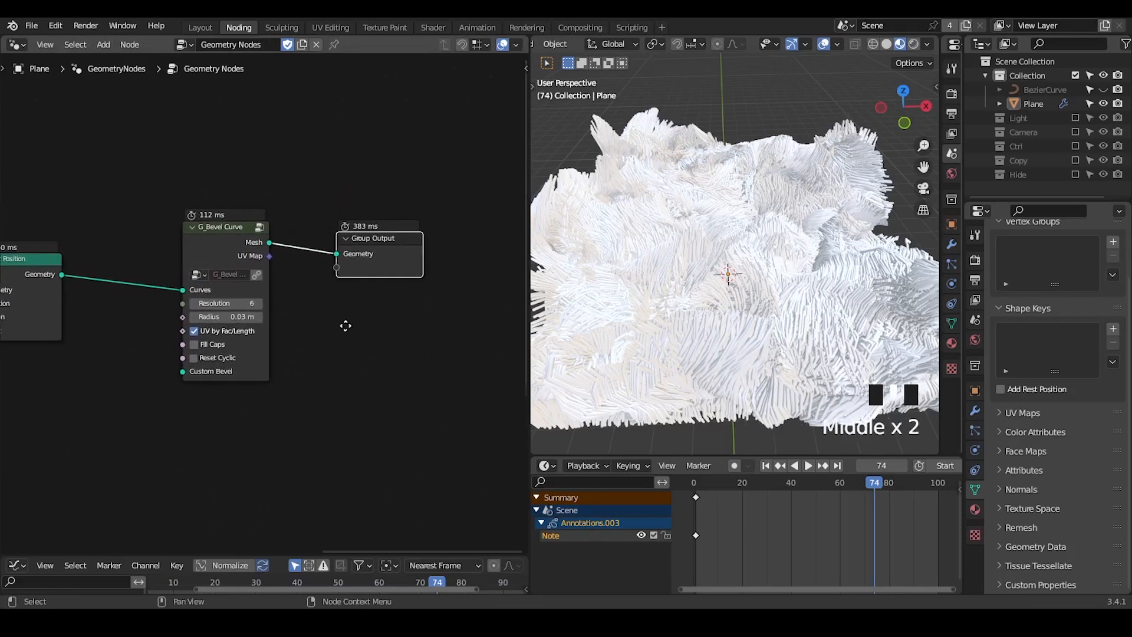
pyautogui.scroll(2, 348, 332)
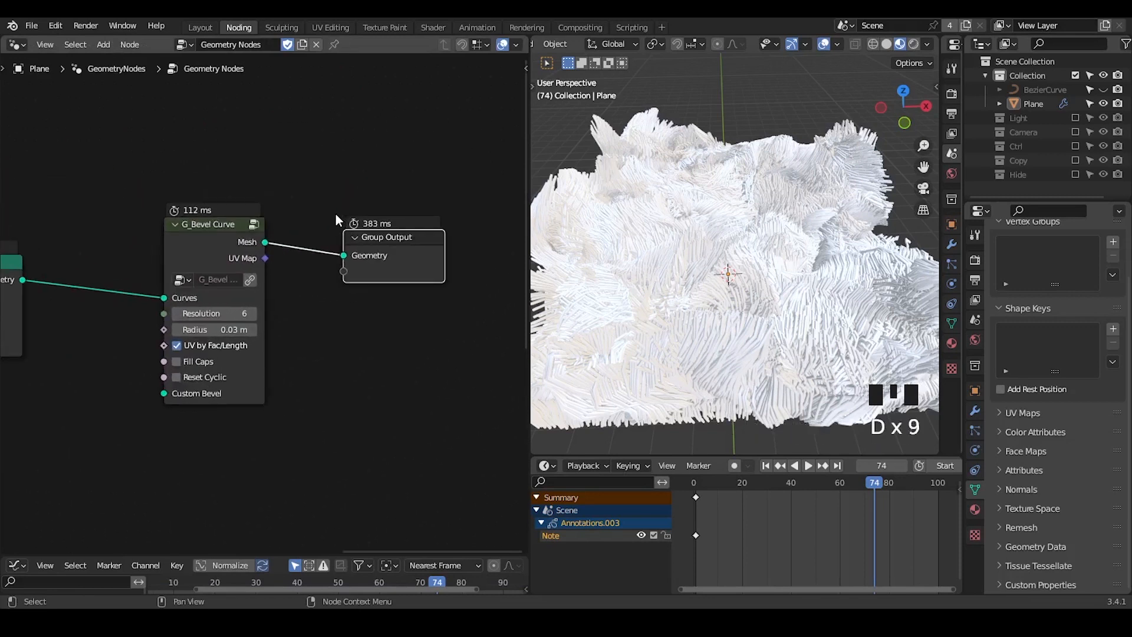
pyautogui.moveTo(335, 214)
pyautogui.mouseDown()
pyautogui.moveTo(401, 200)
pyautogui.moveTo(345, 209)
pyautogui.mouseUp()
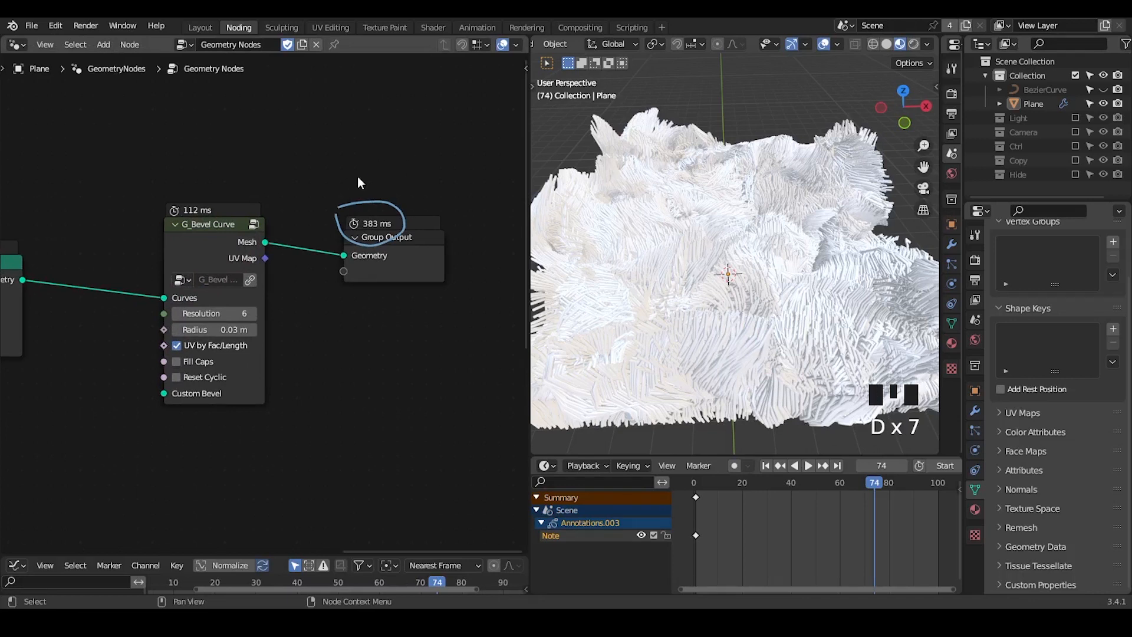
pyautogui.moveTo(387, 229); pyautogui.dragTo(389, 289, button='middle')
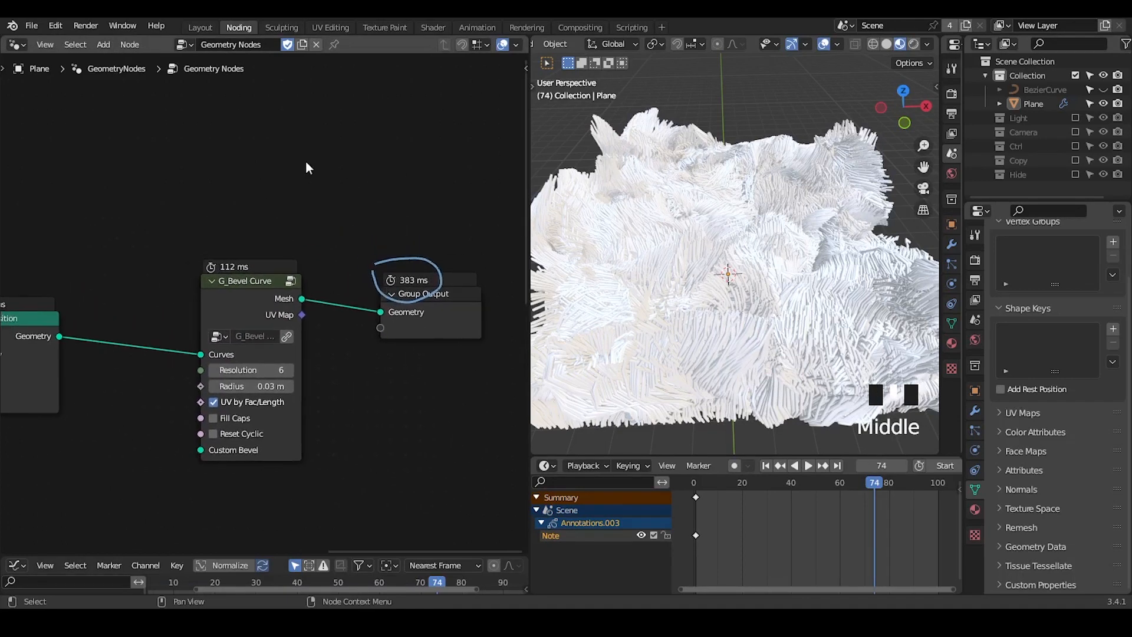
# - Write the freehand note "> 1 s" in the empty space above the G_Bevel Curve node, and erase it
pyautogui.moveTo(358, 224); pyautogui.dragTo(356, 261, button='middle')
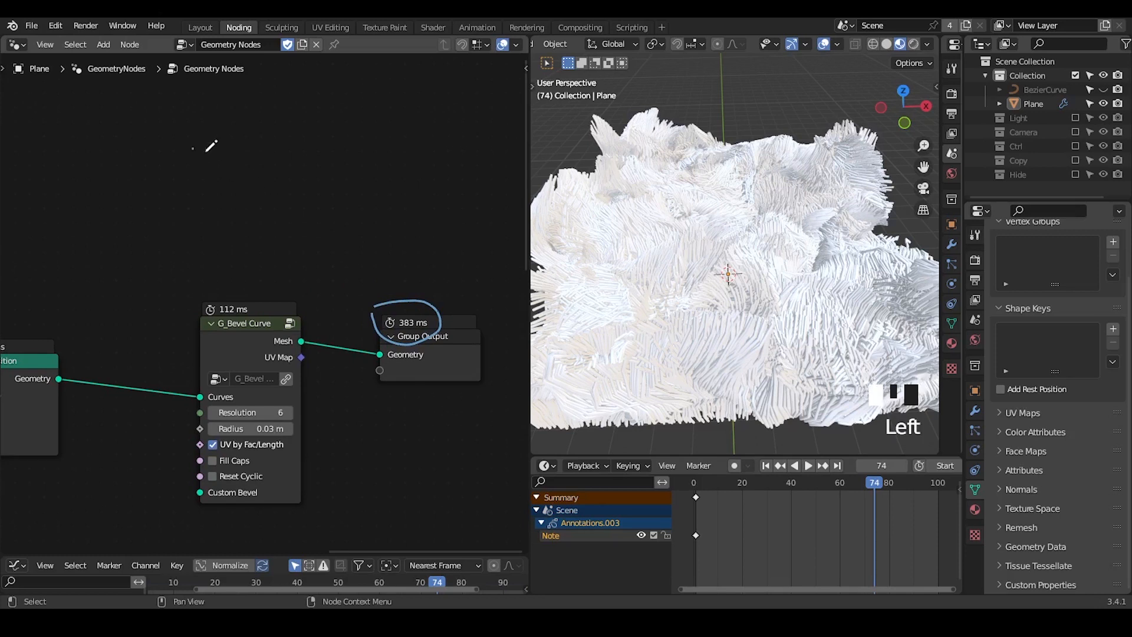
pyautogui.moveTo(193, 148)
pyautogui.mouseDown()
pyautogui.moveTo(201, 165)
pyautogui.moveTo(190, 169)
pyautogui.mouseUp()
pyautogui.moveTo(248, 127); pyautogui.dragTo(238, 184)
pyautogui.moveTo(298, 150); pyautogui.dragTo(276, 179)
pyautogui.moveTo(297, 273); pyautogui.dragTo(354, 186, button='middle')
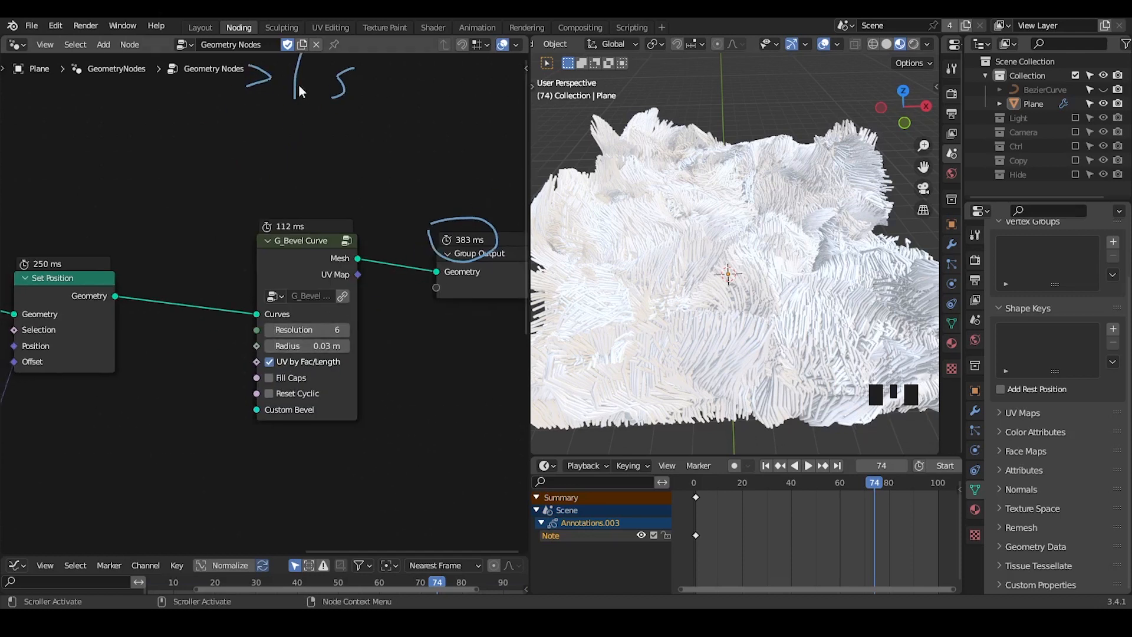
pyautogui.moveTo(360, 129); pyautogui.dragTo(335, 163, button='middle')
pyautogui.moveTo(335, 163); pyautogui.dragTo(142, 135, button='right')
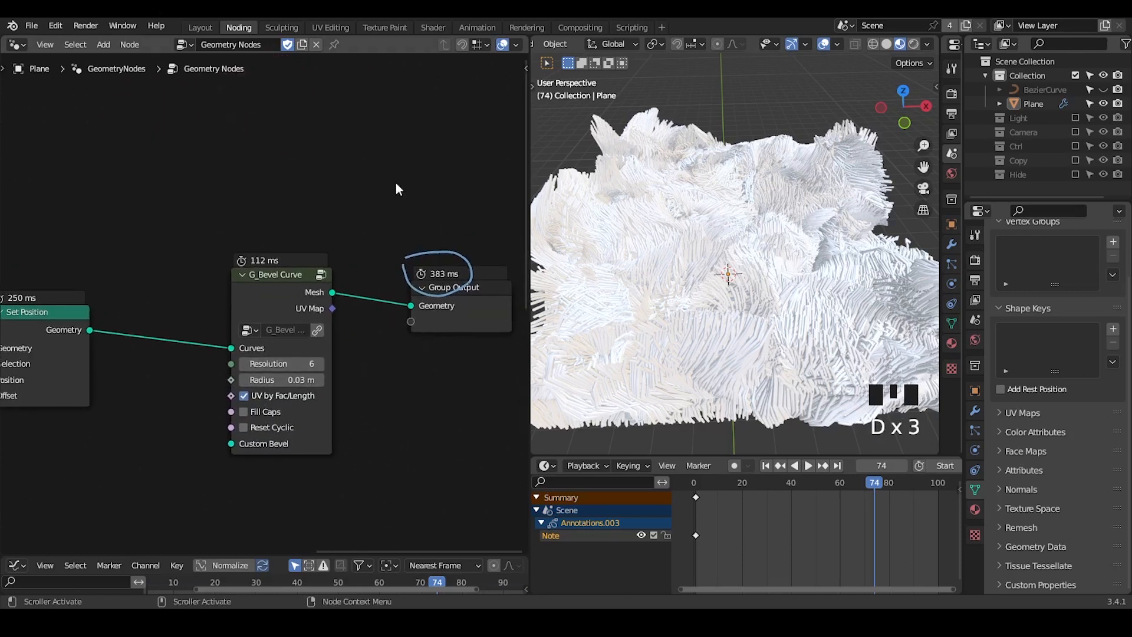
# - Move the G_Bevel Curve node closer to Set Position and erase the circle around the Group Output time
pyautogui.moveTo(282, 290); pyautogui.dragTo(228, 290)
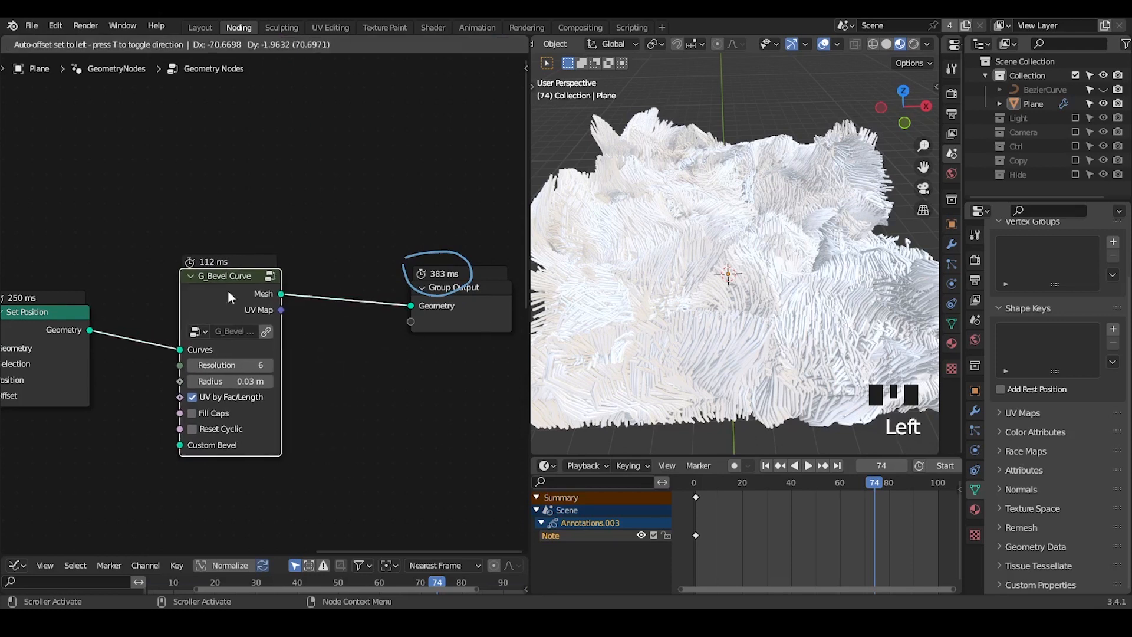
pyautogui.moveTo(292, 297); pyautogui.dragTo(318, 268, button='middle')
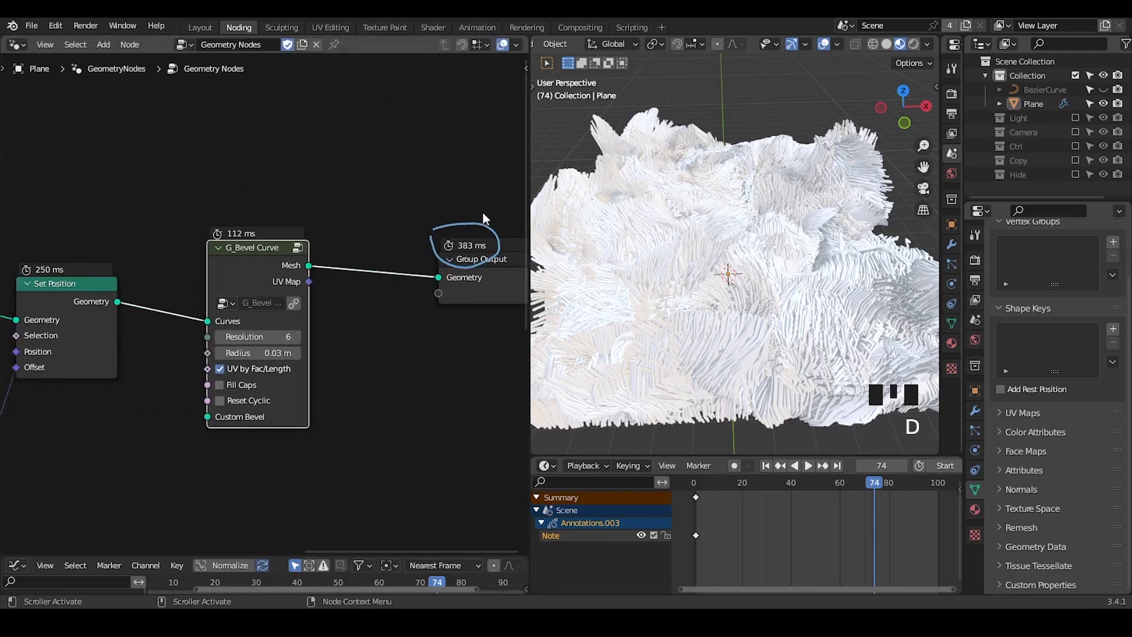
pyautogui.moveTo(341, 271); pyautogui.dragTo(407, 241, button='right')
# - Switch the 3D viewport to solid shading and return the animation to the first frame
pyautogui.press('z')
pyautogui.click(820, 217)
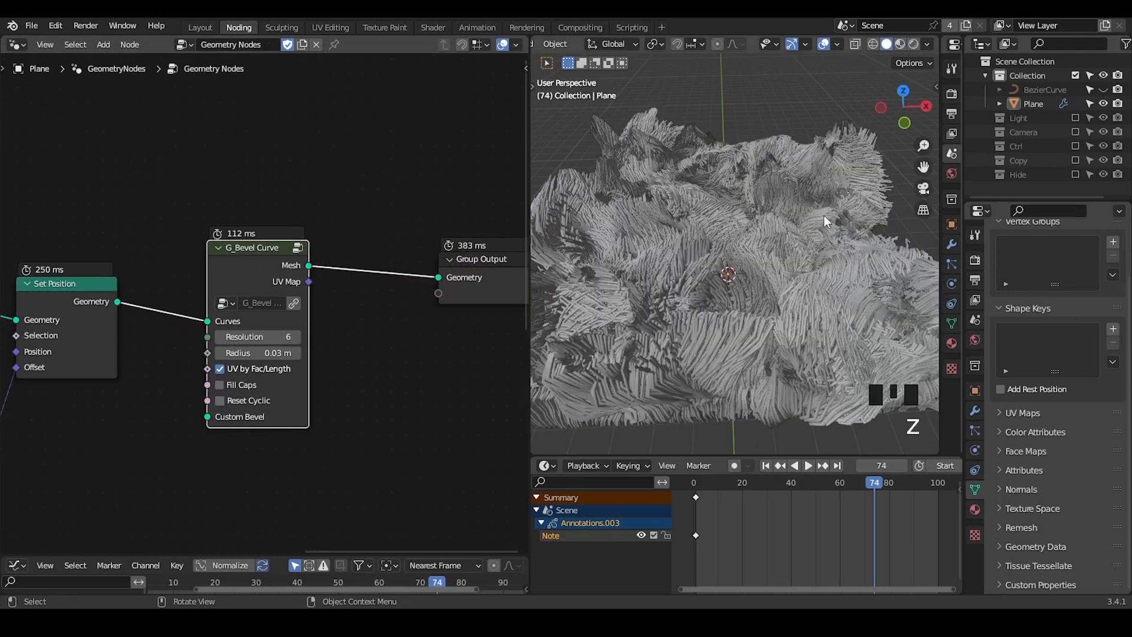
pyautogui.keyDown('ctrl'); pyautogui.moveTo(731, 168); pyautogui.dragTo(756, 416, button='middle'); pyautogui.keyUp('ctrl')
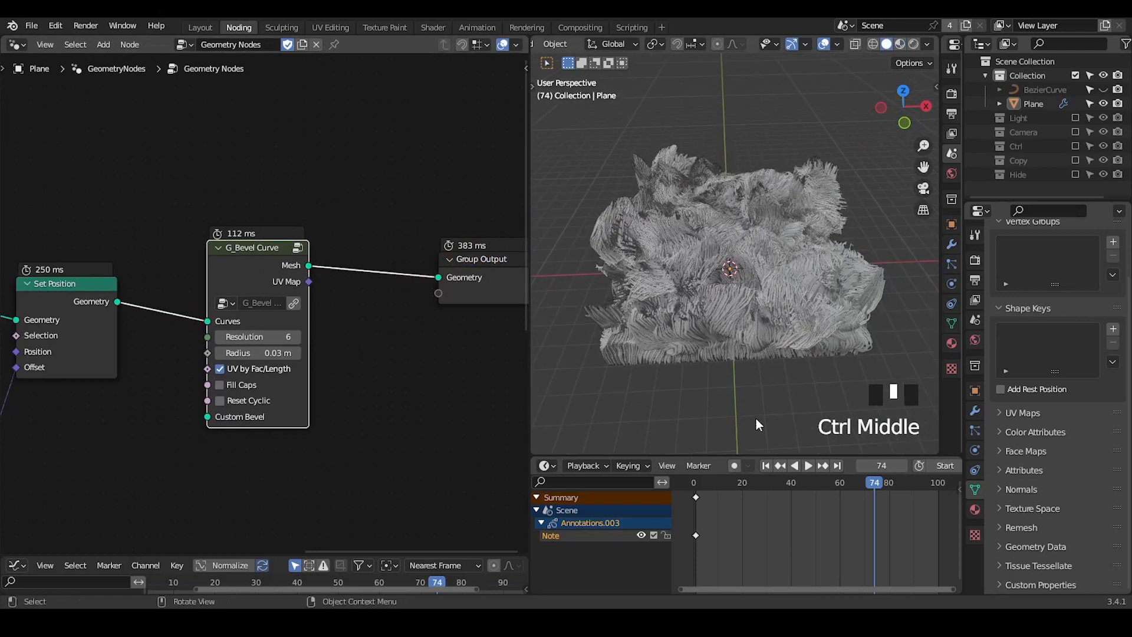
pyautogui.click(768, 467)
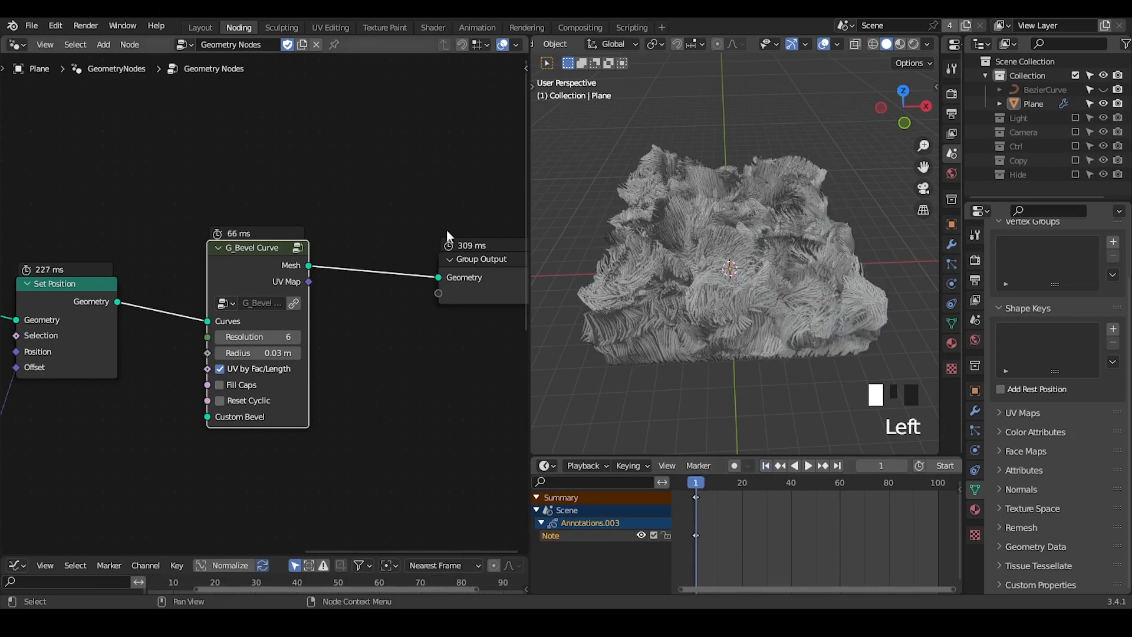
# - Circle the Group Output node's execution time at frame 1 with an annotation, and erase it
pyautogui.moveTo(447, 255); pyautogui.dragTo(411, 227, button='middle')
pyautogui.press('d')
pyautogui.moveTo(396, 197)
pyautogui.mouseDown()
pyautogui.moveTo(411, 232)
pyautogui.moveTo(429, 190)
pyautogui.mouseUp()
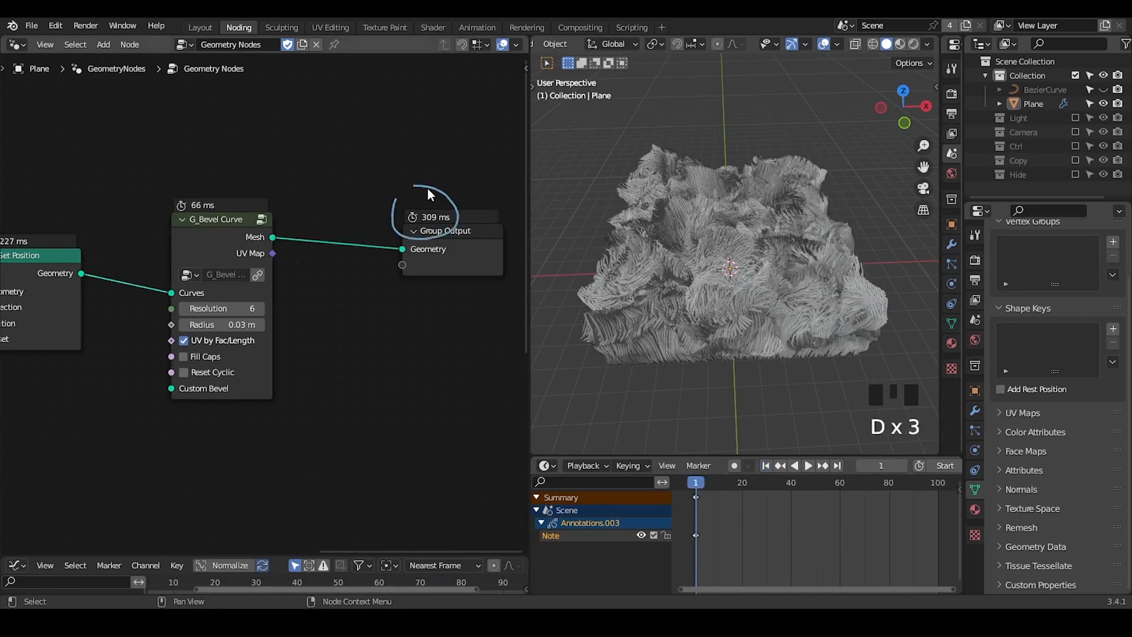
pyautogui.moveTo(449, 181); pyautogui.dragTo(383, 273, button='right')
# - Move the Group Output node closer to G_Bevel Curve and view the strands from a slightly lower angle
pyautogui.press('d')
pyautogui.moveTo(419, 266); pyautogui.dragTo(358, 258)
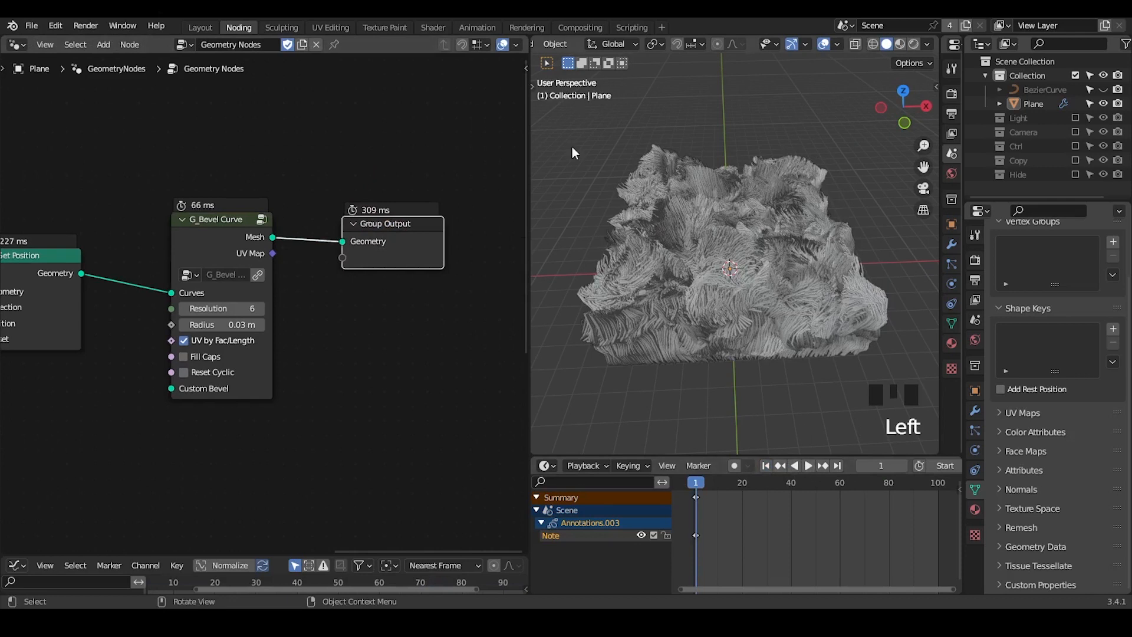
pyautogui.moveTo(695, 196); pyautogui.dragTo(707, 220, button='middle')
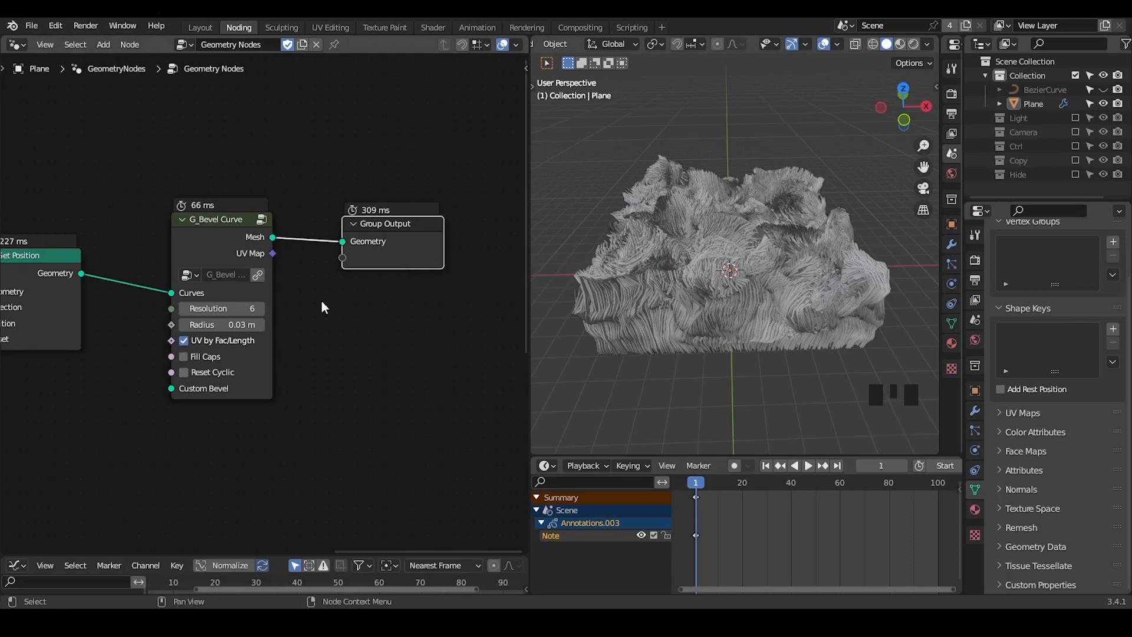
# - Trace one bent strand at the edge of the mesh with an annotation in the 3D viewport, and erase it
pyautogui.scroll(-3, 321, 304)
pyautogui.moveTo(80, 309); pyautogui.dragTo(195, 254, button='middle')
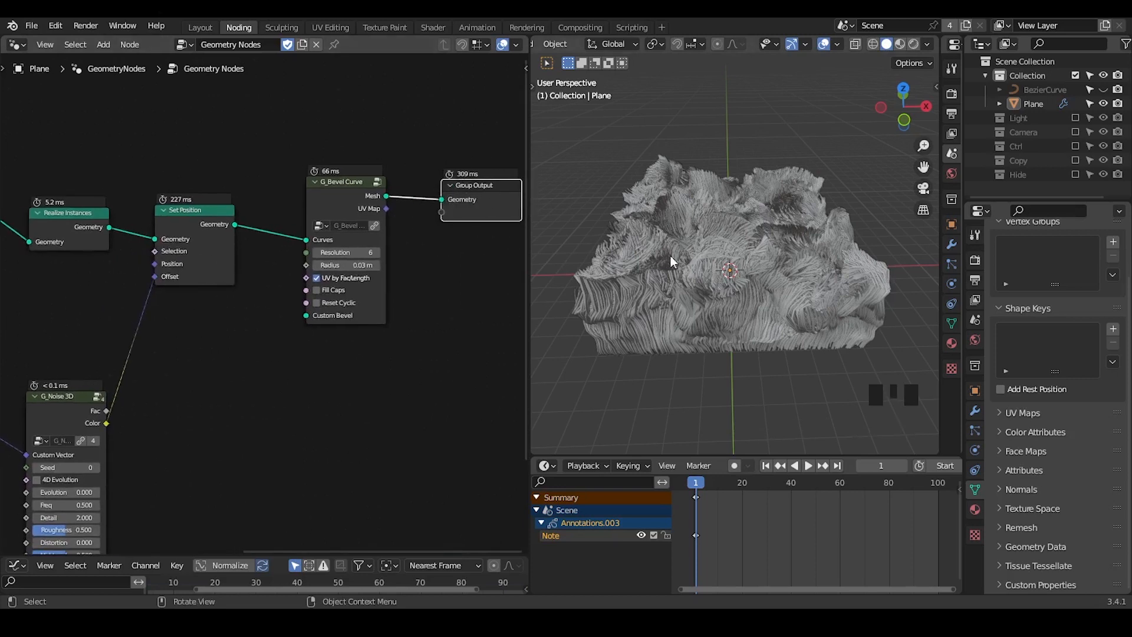
pyautogui.moveTo(119, 303); pyautogui.dragTo(369, 254, button='middle')
pyautogui.moveTo(235, 236); pyautogui.dragTo(251, 247, button='middle')
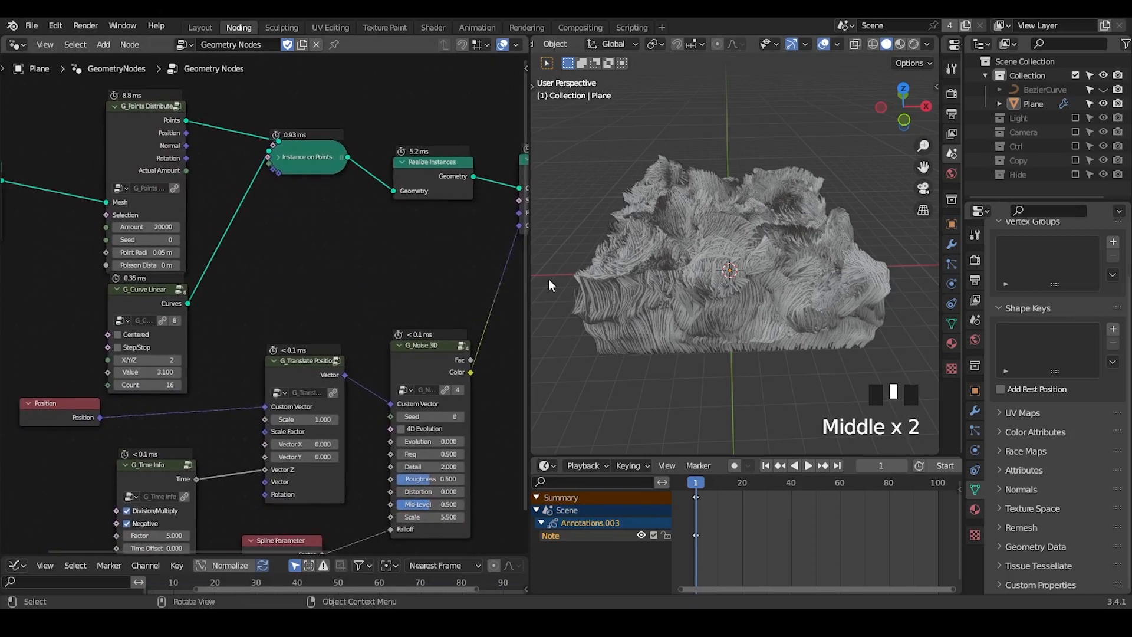
pyautogui.keyDown('shift'); pyautogui.moveTo(584, 276); pyautogui.dragTo(656, 264, button='middle'); pyautogui.keyUp('shift')
pyautogui.keyDown('ctrl'); pyautogui.moveTo(691, 315); pyautogui.dragTo(621, 173, button='middle'); pyautogui.keyUp('ctrl')
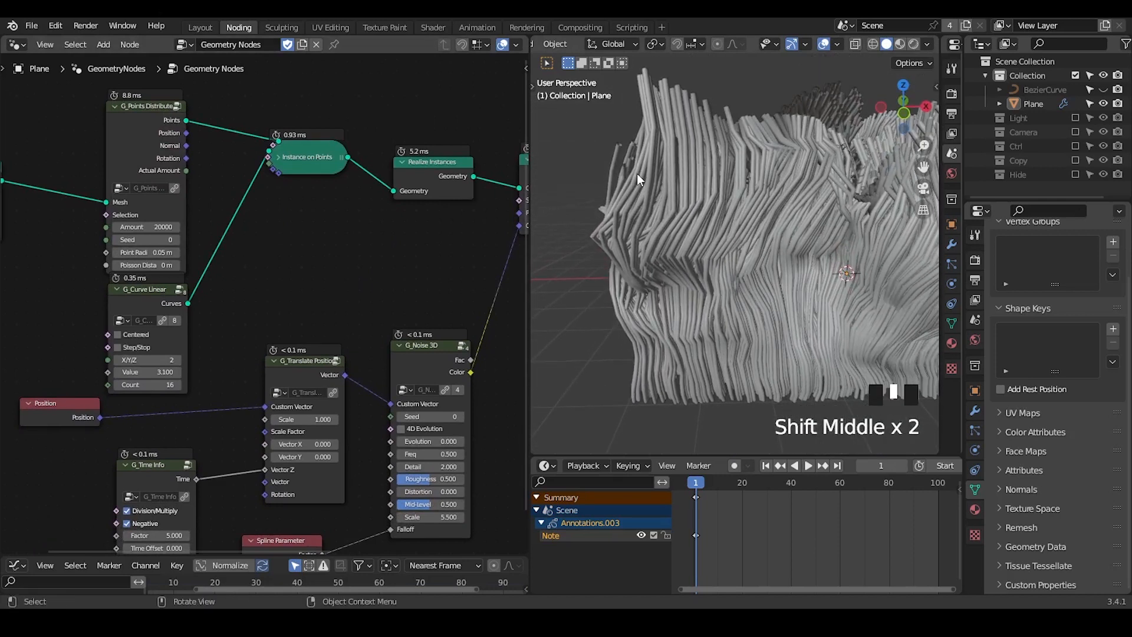
pyautogui.press('d')
pyautogui.moveTo(637, 173)
pyautogui.mouseDown()
pyautogui.moveTo(624, 247)
pyautogui.moveTo(643, 288)
pyautogui.mouseUp()
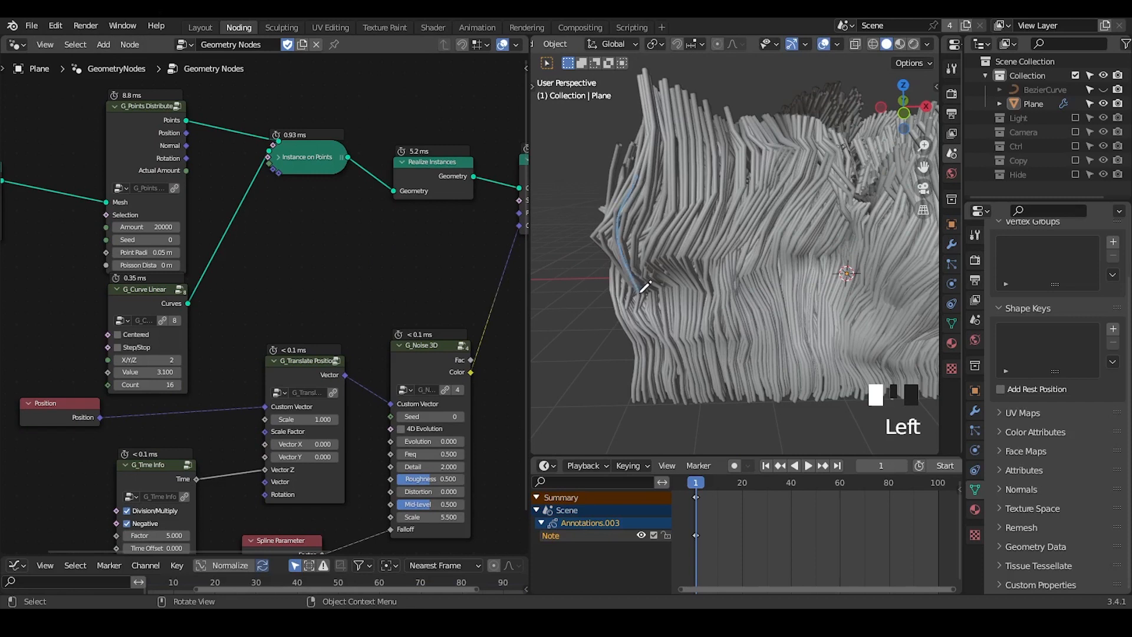
pyautogui.moveTo(645, 287)
pyautogui.mouseDown(button='right')
pyautogui.moveTo(596, 171)
pyautogui.moveTo(625, 295)
pyautogui.mouseUp(button='right')
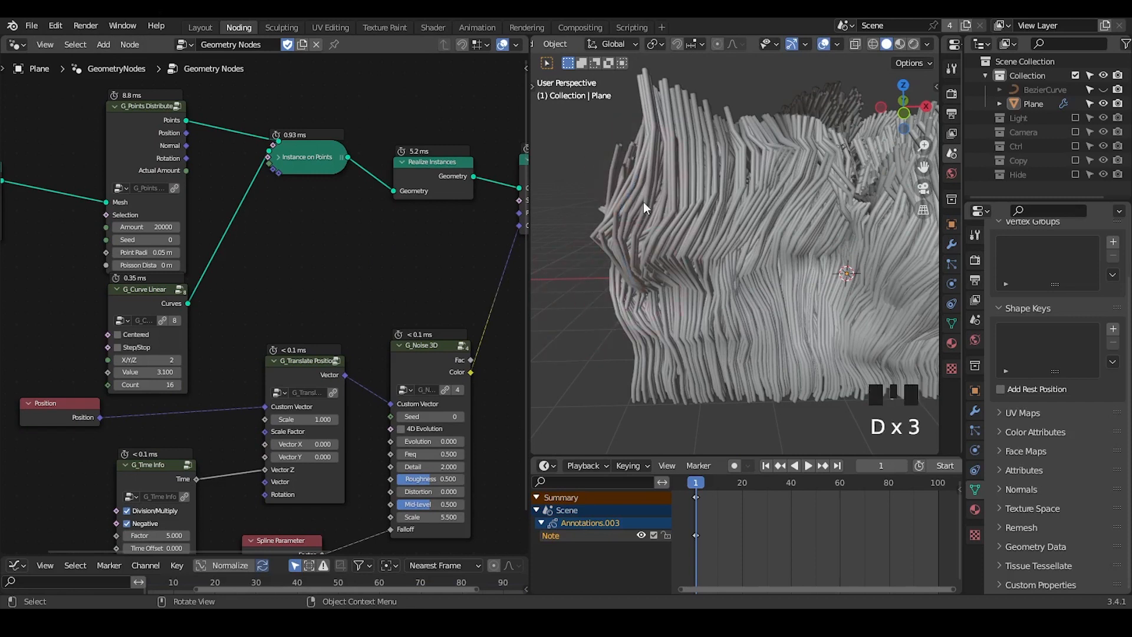
# - Set the G_Curve Linear count to 5 so each strand has fewer points
pyautogui.moveTo(245, 279); pyautogui.dragTo(276, 258, button='middle')
pyautogui.scroll(2, 276, 258)
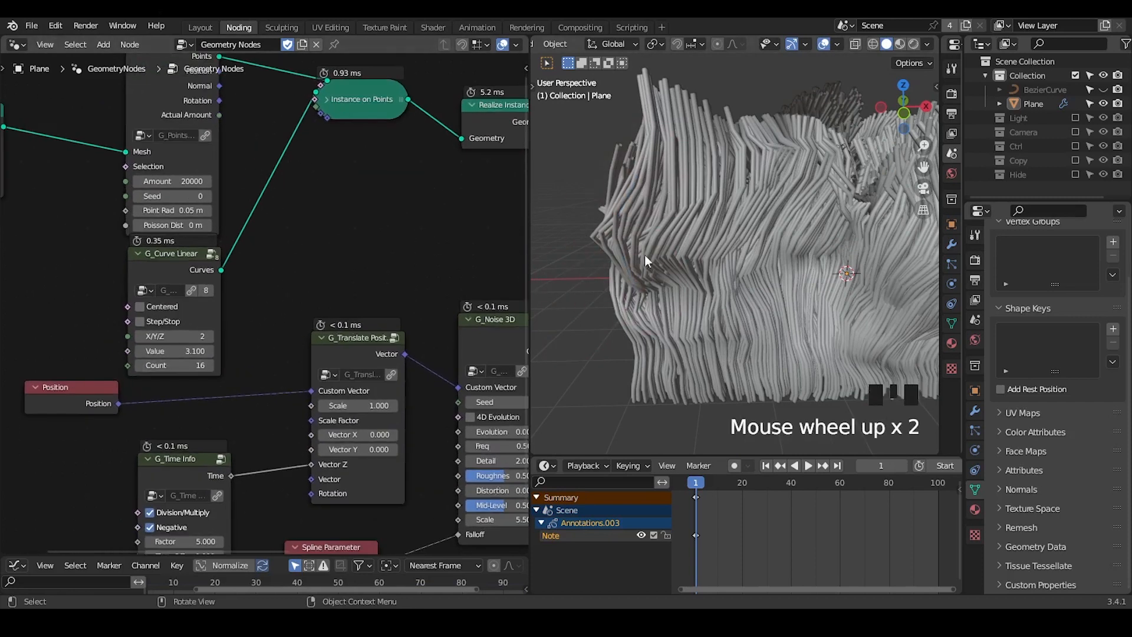
pyautogui.click(190, 361)
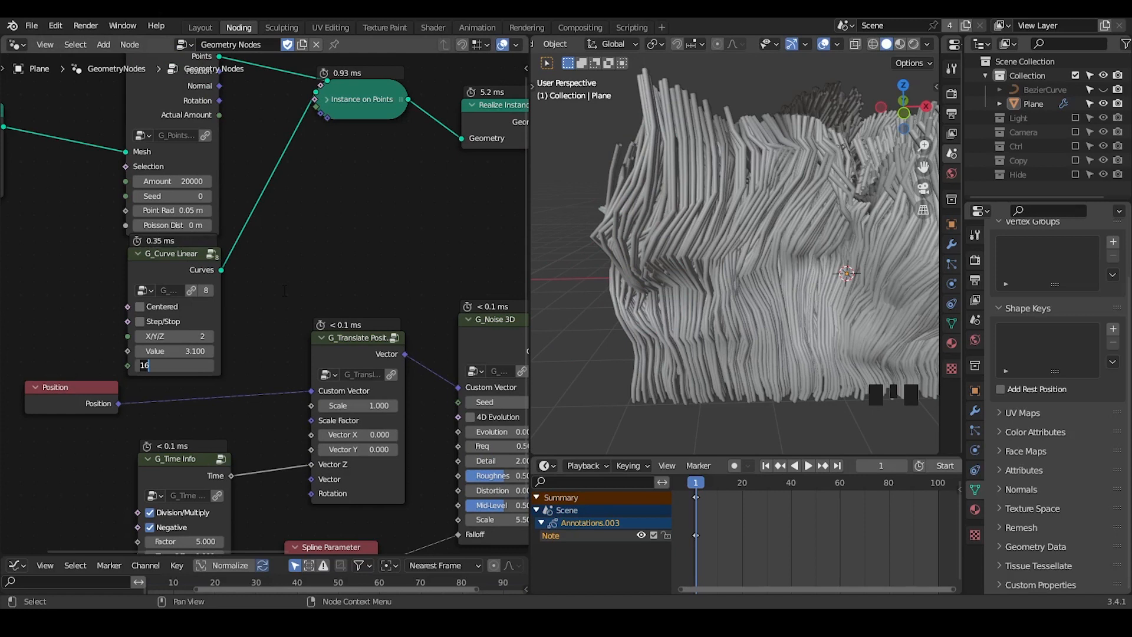
pyautogui.write('5')
pyautogui.press('Return')
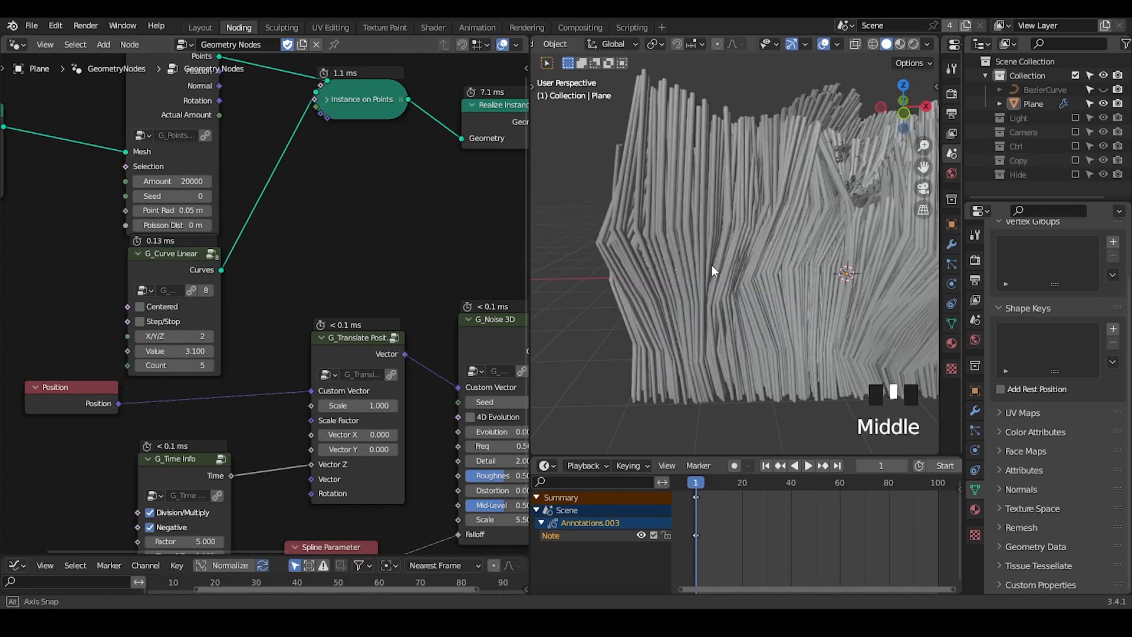
# - Examine the coarser strands from a wider view and compare them with the G_Curve Linear count in the node tree
pyautogui.moveTo(711, 264); pyautogui.dragTo(641, 188, button='middle')
pyautogui.scroll(-3, 710, 261)
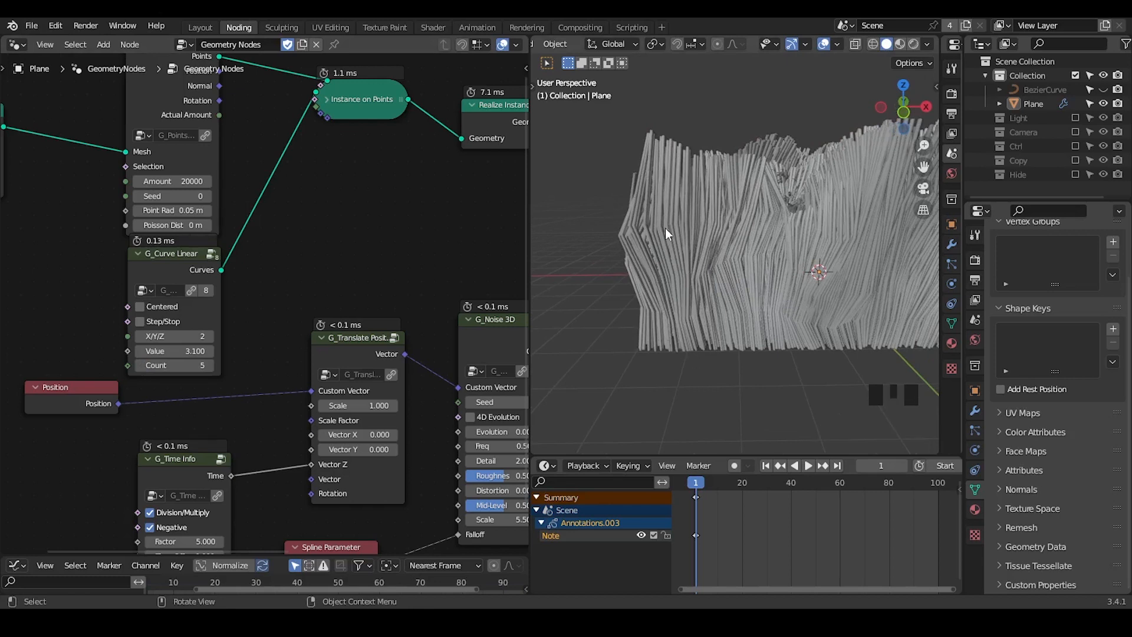
pyautogui.click(200, 365)
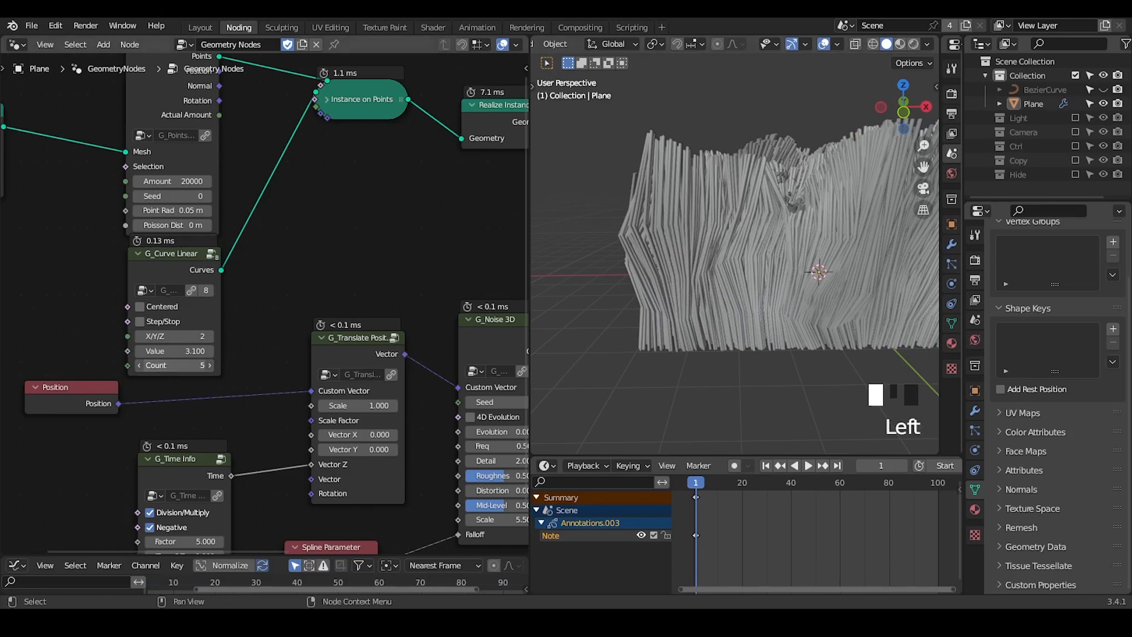
pyautogui.click(302, 269)
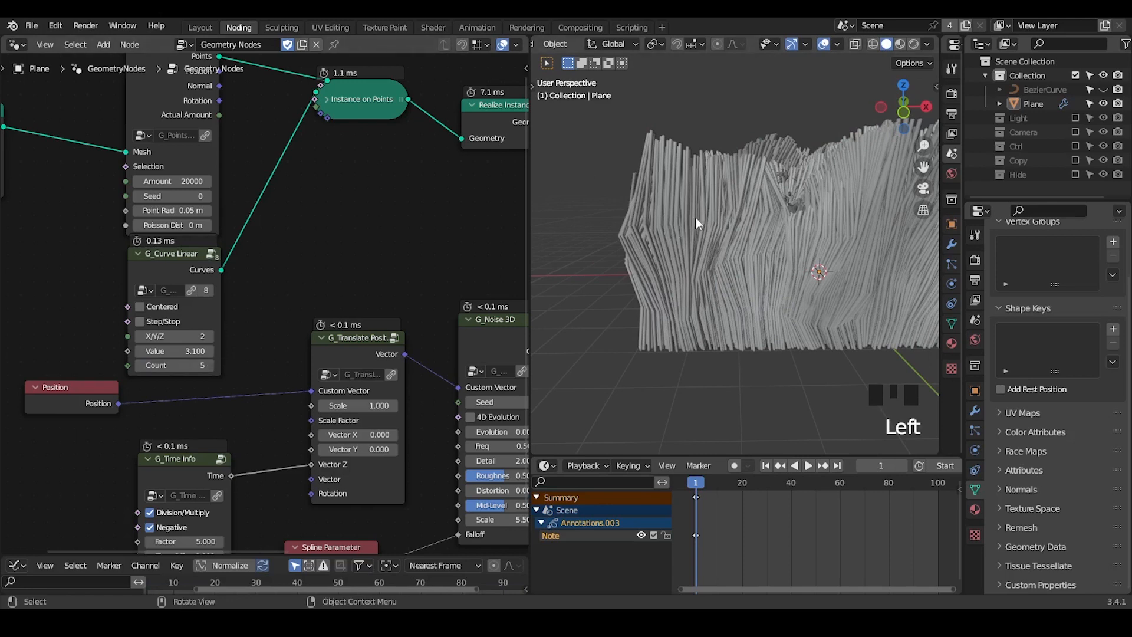
pyautogui.moveTo(345, 246); pyautogui.dragTo(336, 245, button='middle')
pyautogui.scroll(-4, 249, 256)
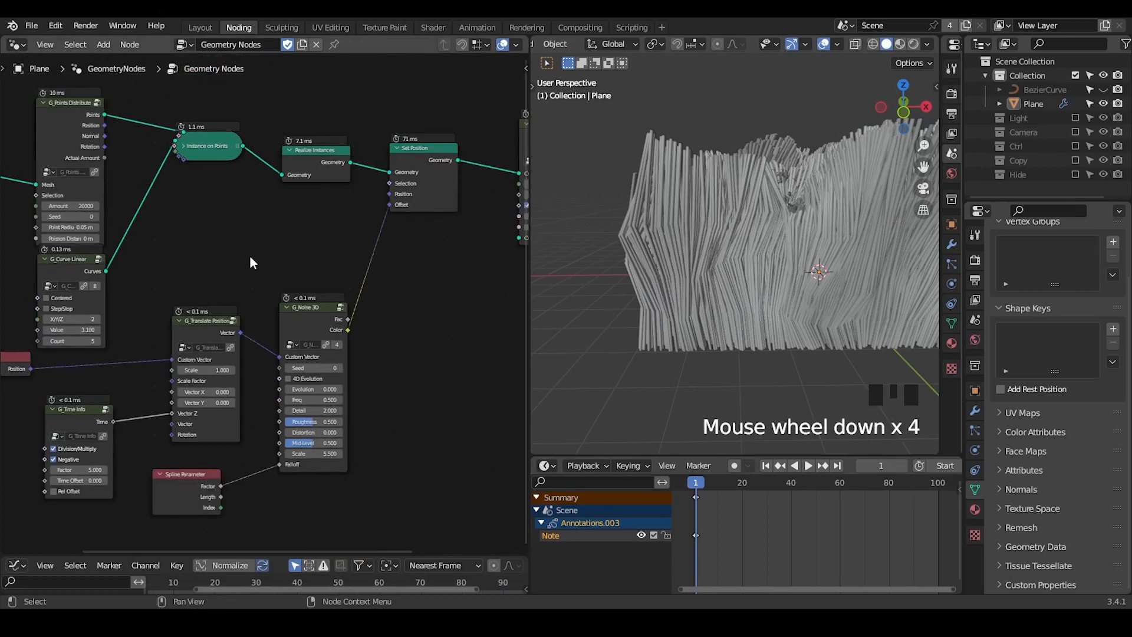
pyautogui.click(95, 340)
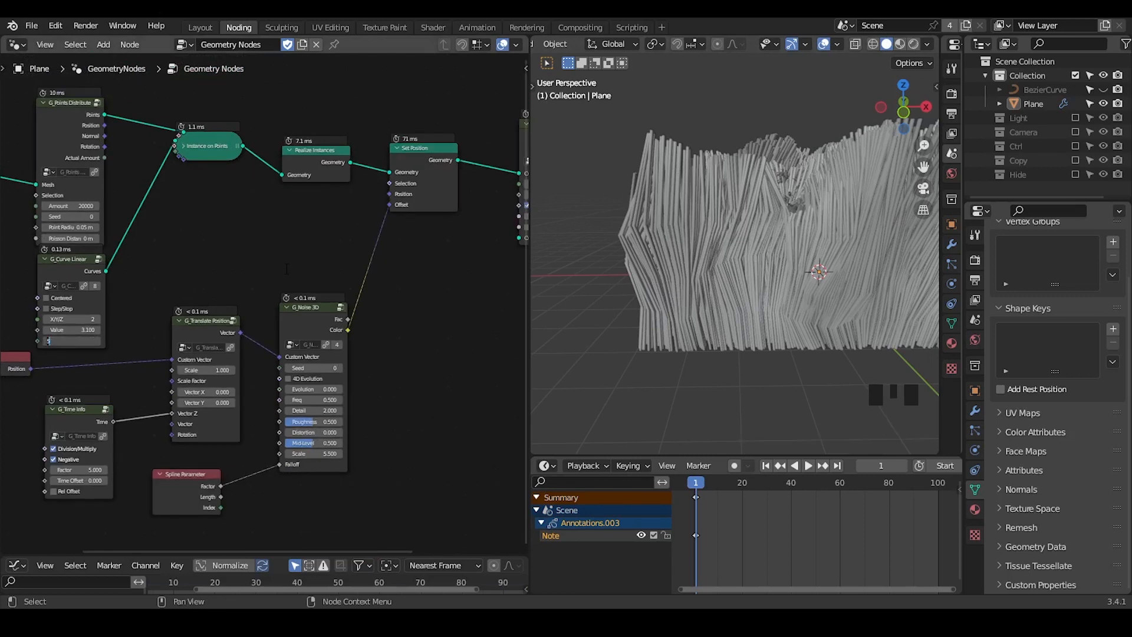
# - Circle the Group Output node's execution time, write "400" with an arrow down to "200" beneath it as annotations, and erase them
pyautogui.moveTo(426, 241); pyautogui.dragTo(131, 303, button='middle')
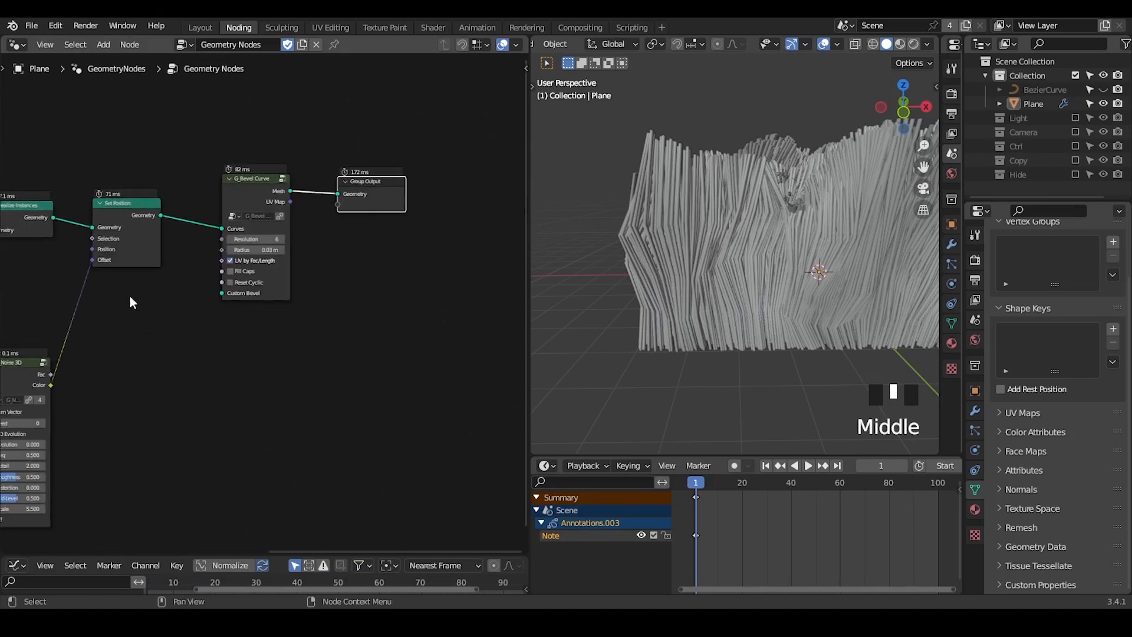
pyautogui.scroll(1, 378, 205)
pyautogui.press('d')
pyautogui.moveTo(345, 143)
pyautogui.mouseDown()
pyautogui.moveTo(426, 180)
pyautogui.moveTo(367, 140)
pyautogui.mouseUp()
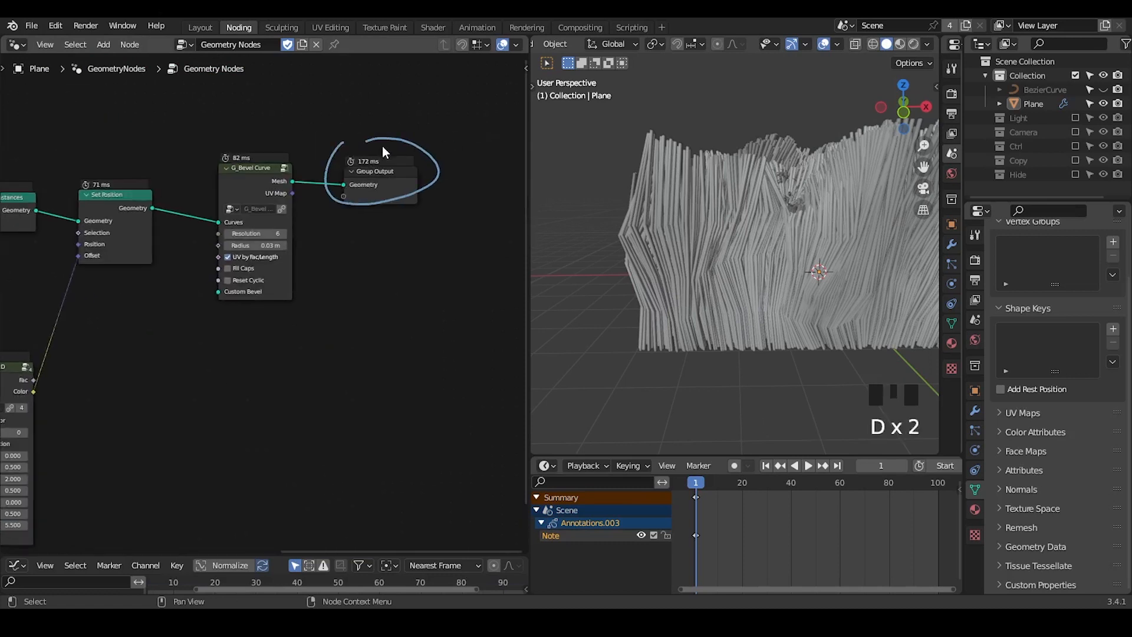
pyautogui.moveTo(351, 264)
pyautogui.mouseDown()
pyautogui.moveTo(371, 297)
pyautogui.moveTo(360, 322)
pyautogui.mouseUp()
pyautogui.moveTo(391, 269); pyautogui.dragTo(428, 269)
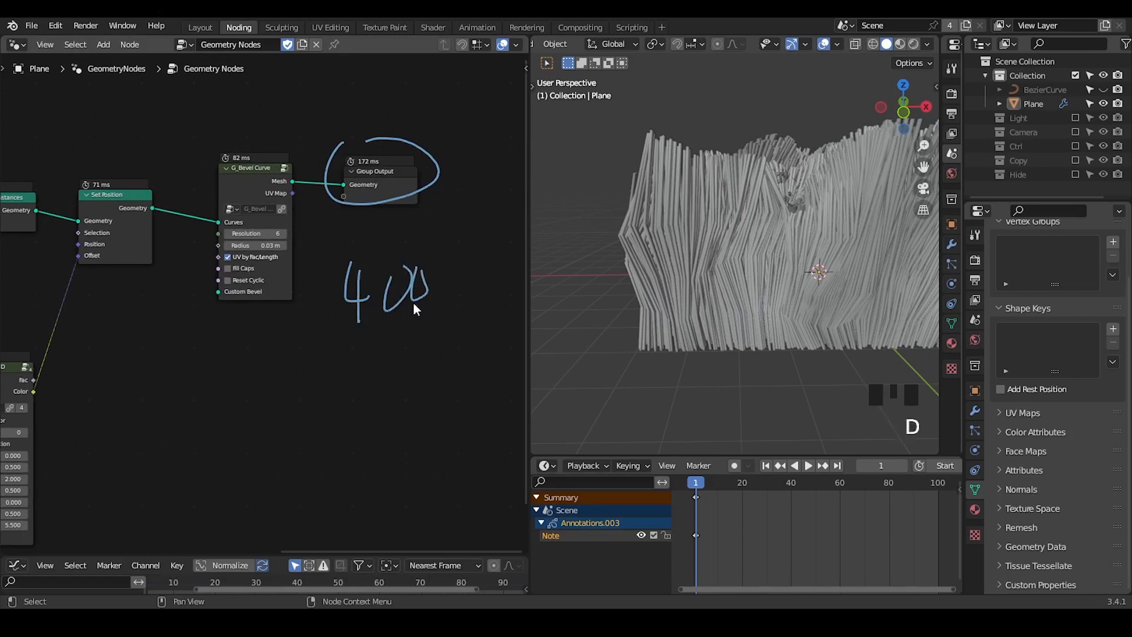
pyautogui.moveTo(382, 345)
pyautogui.mouseDown()
pyautogui.moveTo(382, 360)
pyautogui.moveTo(401, 363)
pyautogui.mouseUp()
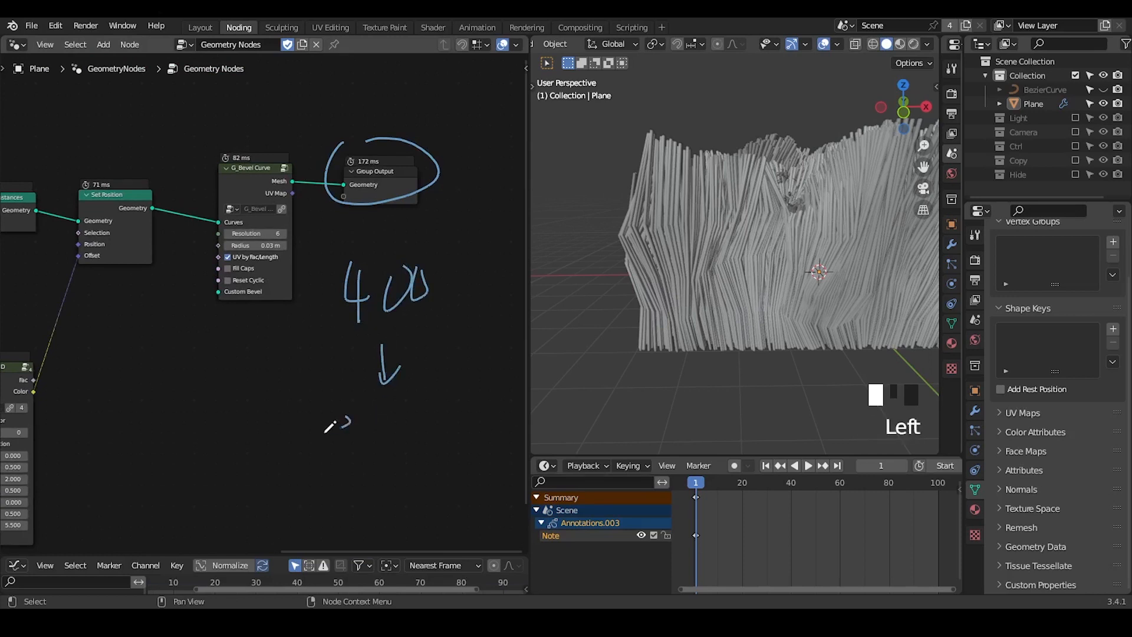
pyautogui.moveTo(333, 419)
pyautogui.mouseDown()
pyautogui.moveTo(352, 433)
pyautogui.moveTo(378, 415)
pyautogui.moveTo(403, 426)
pyautogui.moveTo(417, 411)
pyautogui.mouseUp()
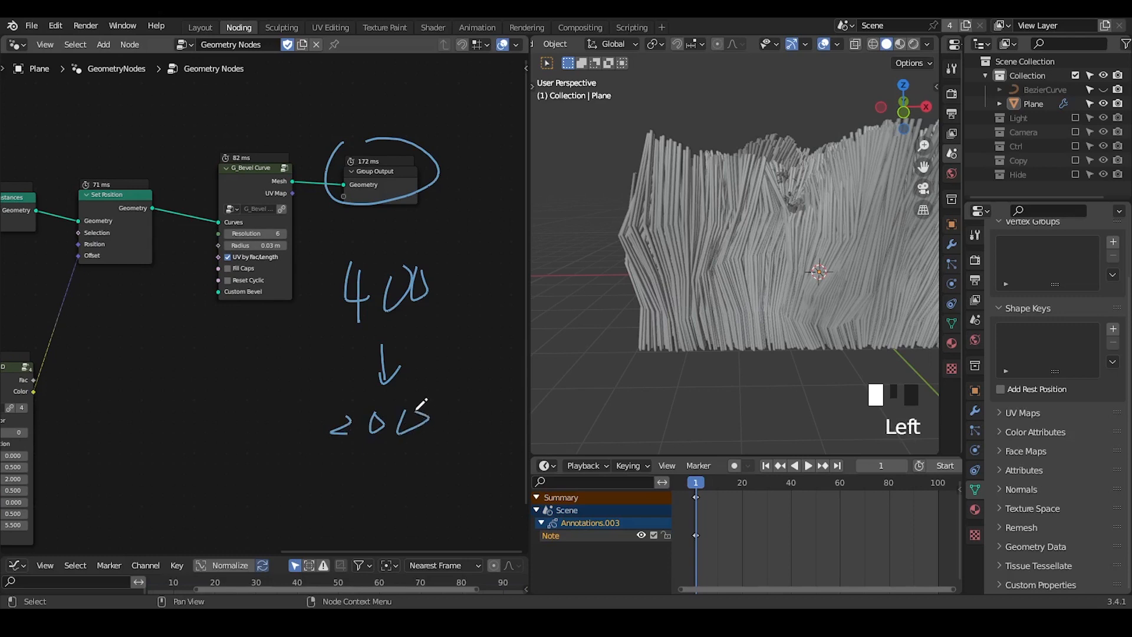
pyautogui.moveTo(434, 286)
pyautogui.mouseDown(button='right')
pyautogui.moveTo(274, 420)
pyautogui.moveTo(366, 413)
pyautogui.moveTo(378, 307)
pyautogui.moveTo(296, 232)
pyautogui.moveTo(348, 161)
pyautogui.mouseUp(button='right')
# - Set the G_Curve Linear count to 15 and check the execution times through to the Group Output node
pyautogui.moveTo(52, 320); pyautogui.dragTo(381, 297, button='middle')
pyautogui.moveTo(186, 327); pyautogui.dragTo(247, 300, button='middle')
pyautogui.scroll(1, 251, 298)
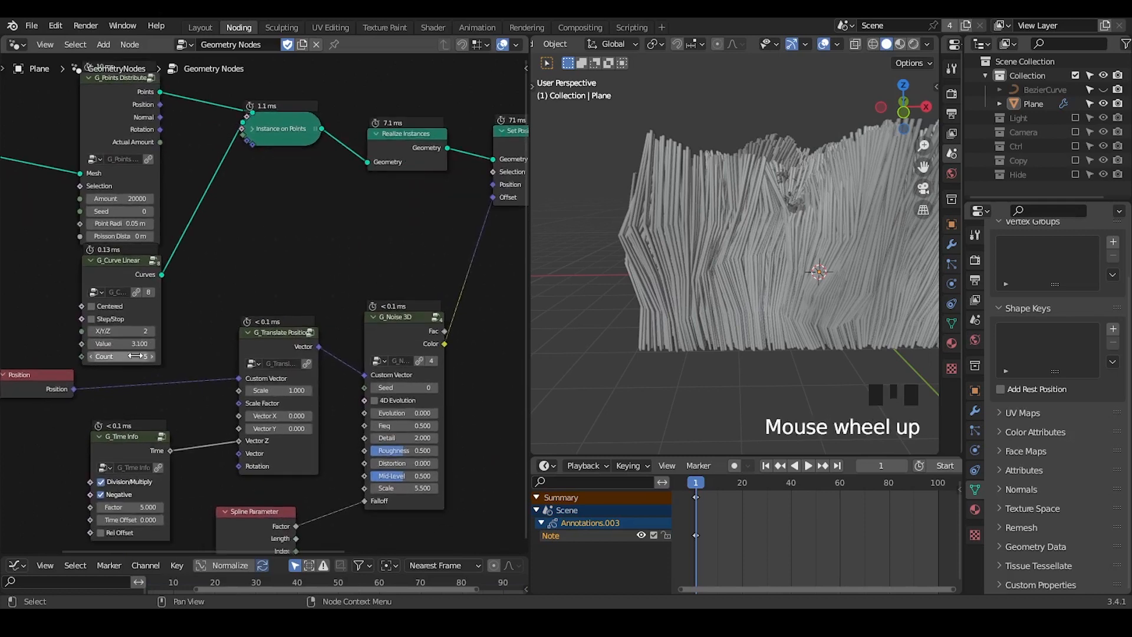
pyautogui.click(121, 357)
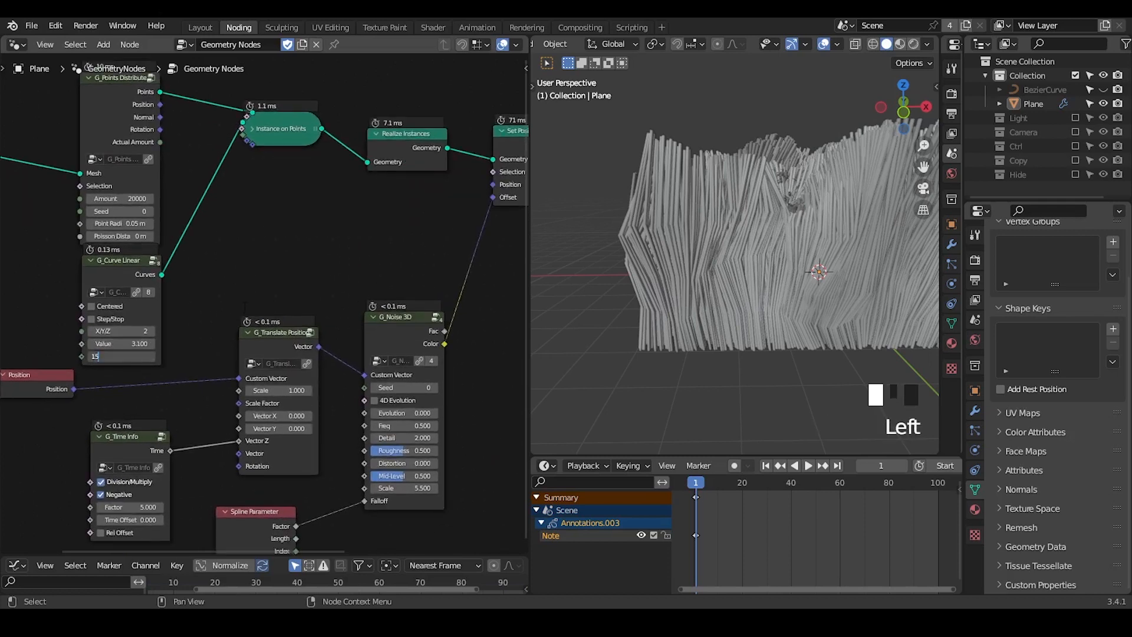
pyautogui.click(452, 258)
pyautogui.moveTo(334, 250); pyautogui.dragTo(1, 285, button='middle')
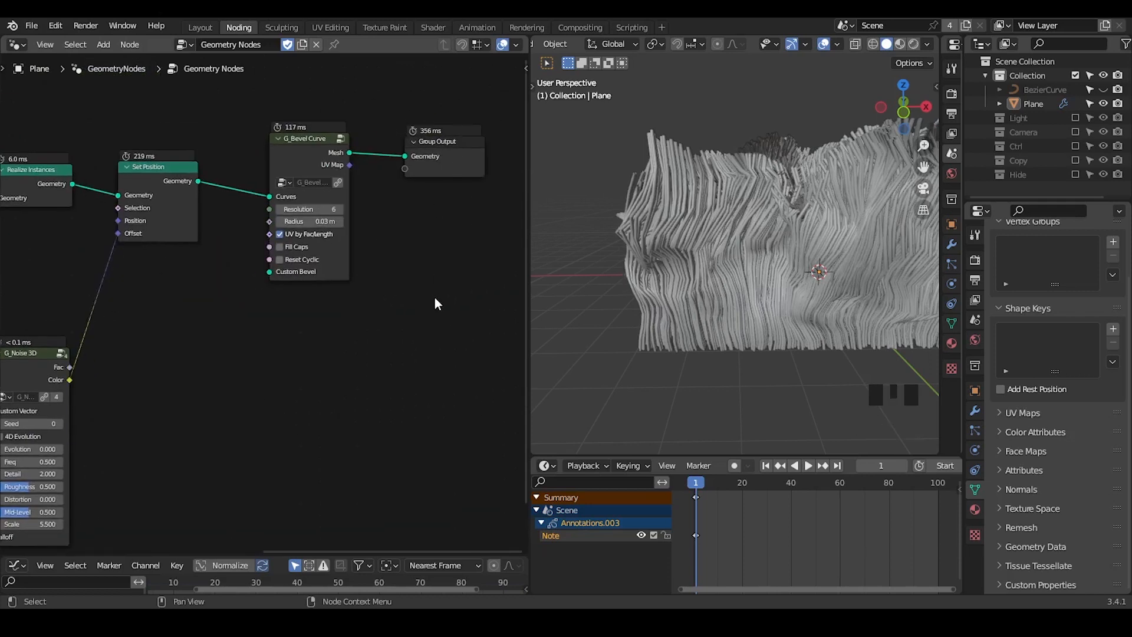
pyautogui.press('shift')
# - Move the Position node directly beneath G_Curve Linear, and mark the Amount and Count values with annotation strokes
pyautogui.moveTo(186, 352); pyautogui.dragTo(522, 303, button='middle')
pyautogui.moveTo(162, 240); pyautogui.dragTo(266, 276, button='middle')
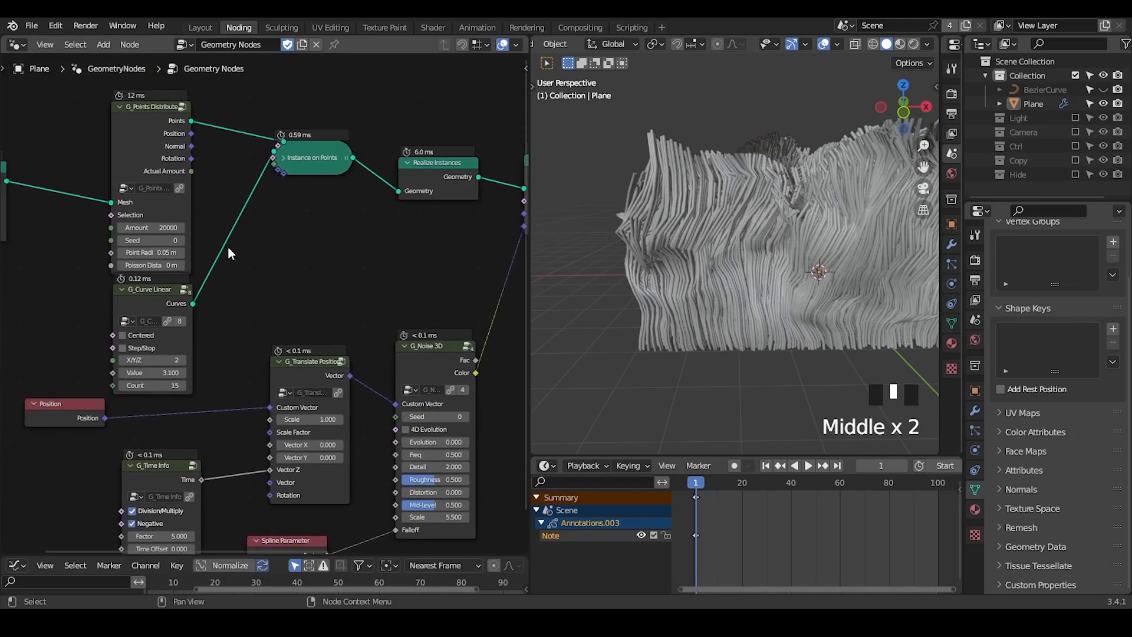
pyautogui.moveTo(77, 423); pyautogui.dragTo(150, 421)
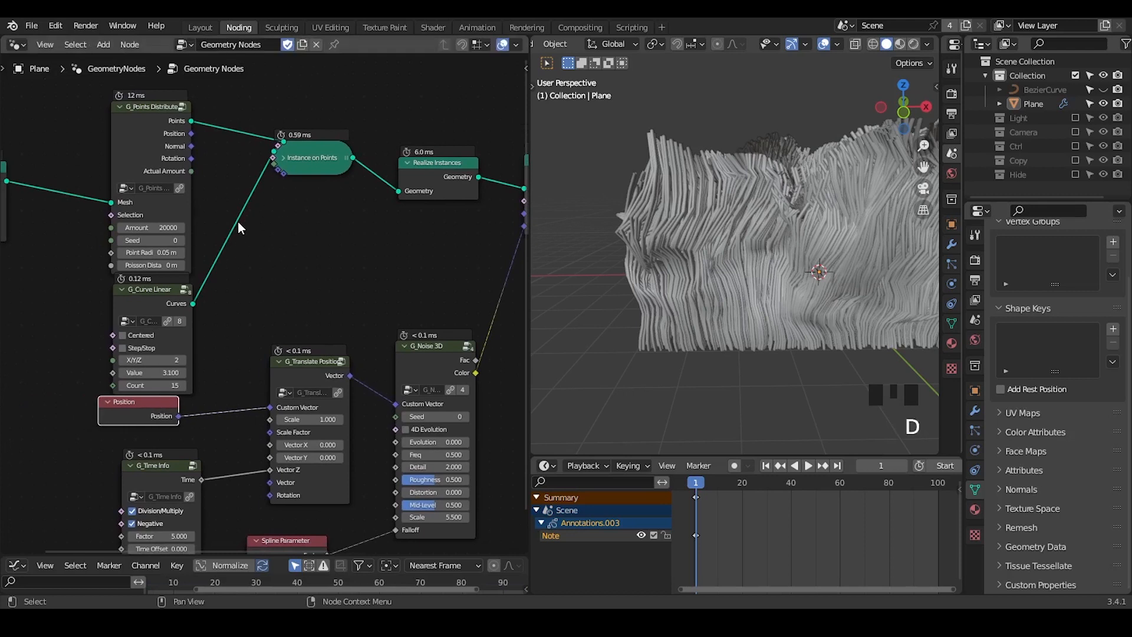
pyautogui.moveTo(238, 222); pyautogui.dragTo(174, 217)
pyautogui.moveTo(239, 332); pyautogui.dragTo(191, 383)
pyautogui.hotkey('shift', 'ctrl', 'alt', 'q')
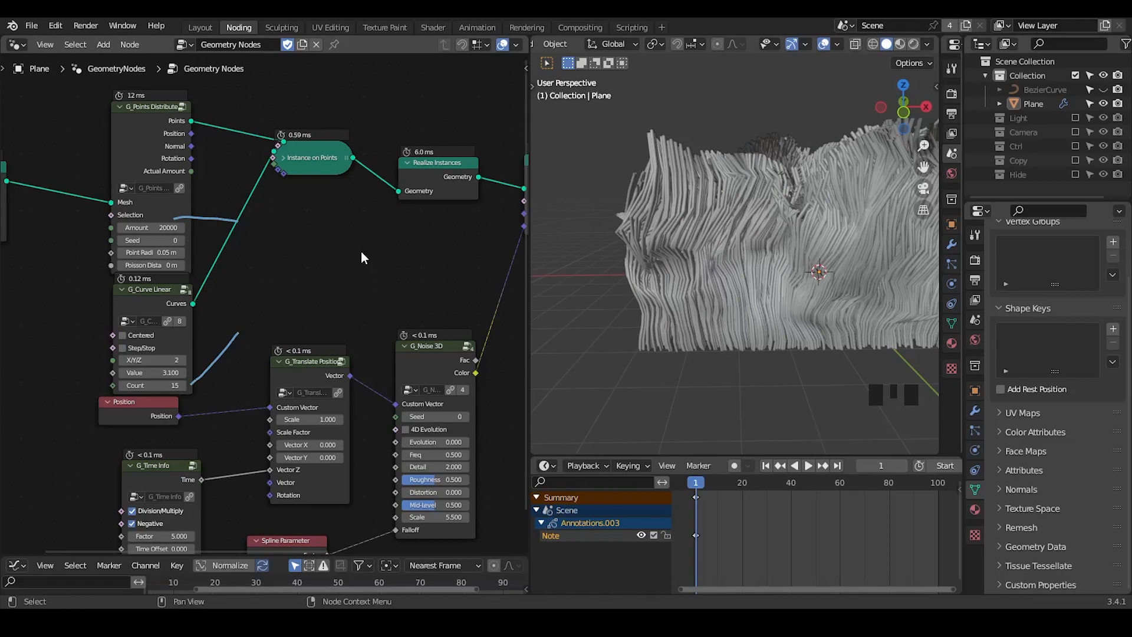
# - Add a mesh plane at the base of the strands, scale it up well beyond them as a floor, and delete it
pyautogui.moveTo(362, 253); pyautogui.dragTo(329, 289, button='middle')
pyautogui.scroll(-4, 285, 286)
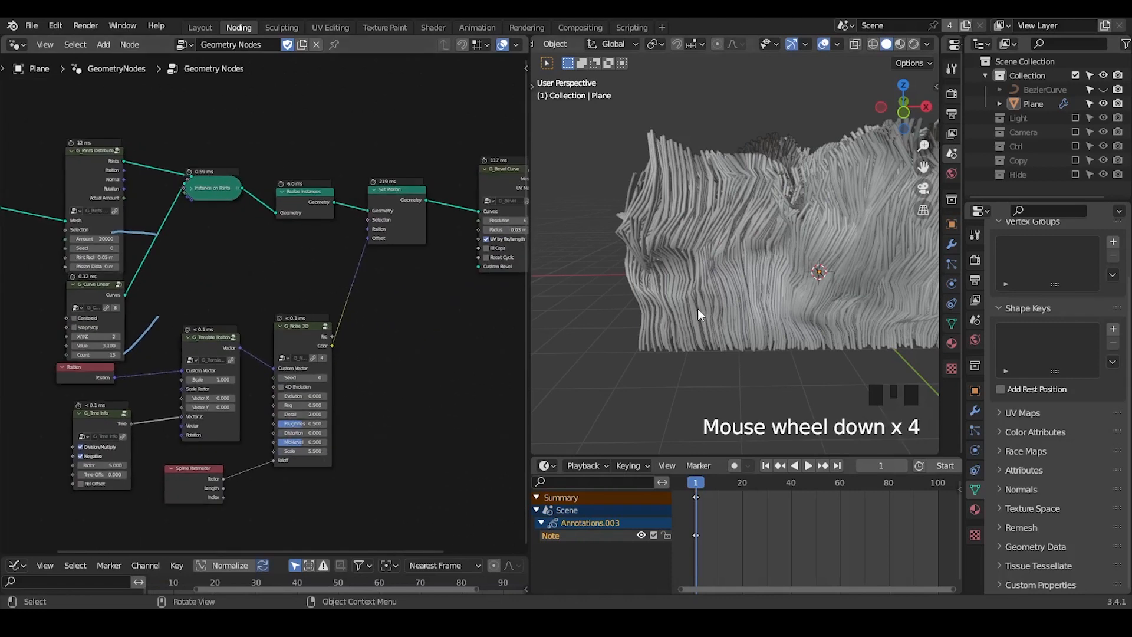
pyautogui.moveTo(749, 289); pyautogui.dragTo(695, 242, button='middle')
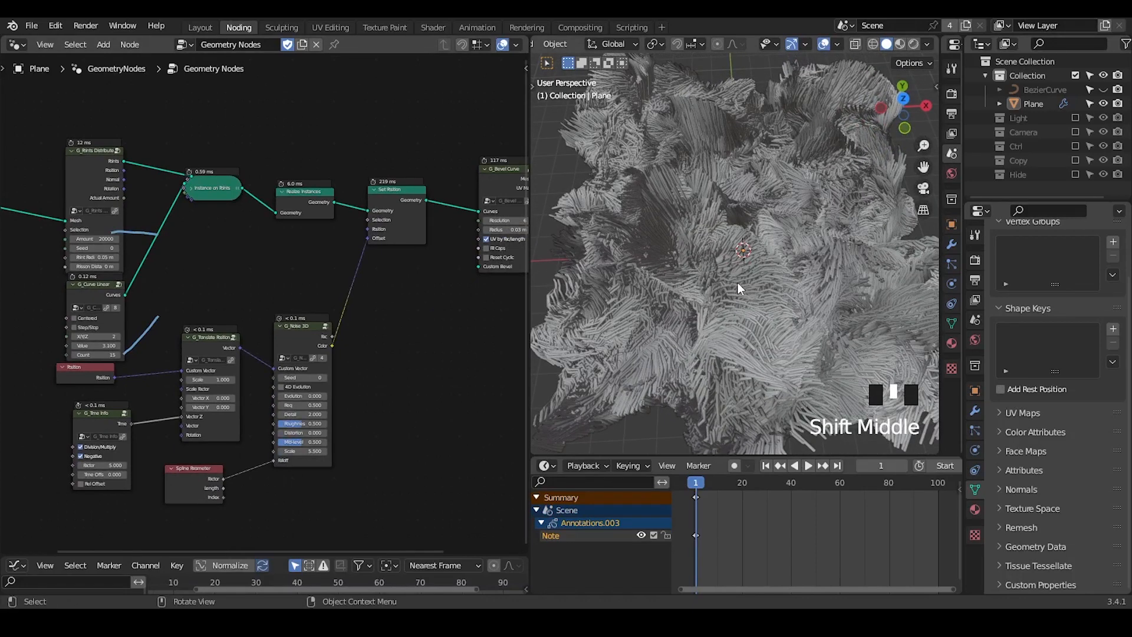
pyautogui.moveTo(738, 282)
pyautogui.mouseDown(button='middle')
pyautogui.moveTo(734, 91)
pyautogui.moveTo(685, 173)
pyautogui.moveTo(724, 179)
pyautogui.moveTo(740, 268)
pyautogui.mouseUp(button='middle')
pyautogui.scroll(-2, 738, 265)
pyautogui.hotkey('shift', 'a')
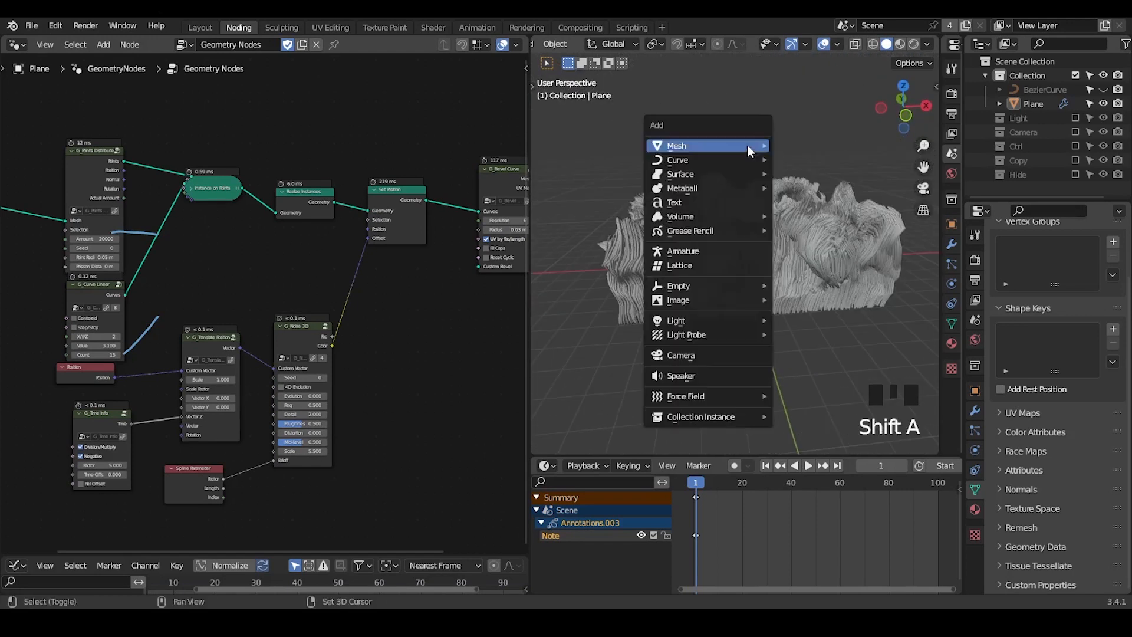
pyautogui.click(780, 148)
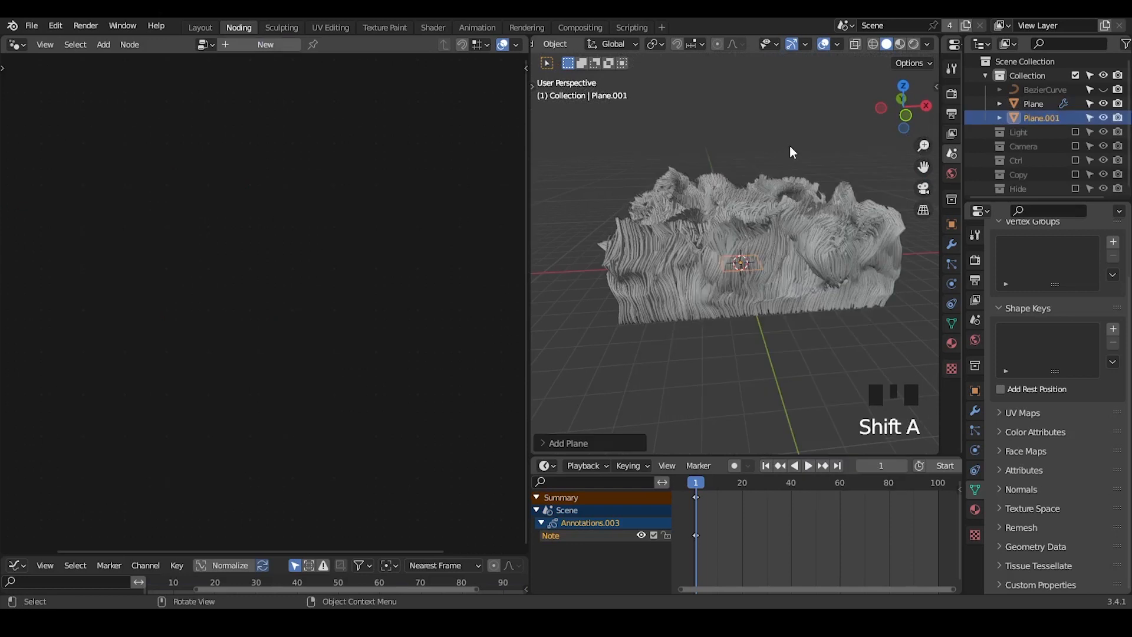
pyautogui.press('s')
pyautogui.click(763, 233)
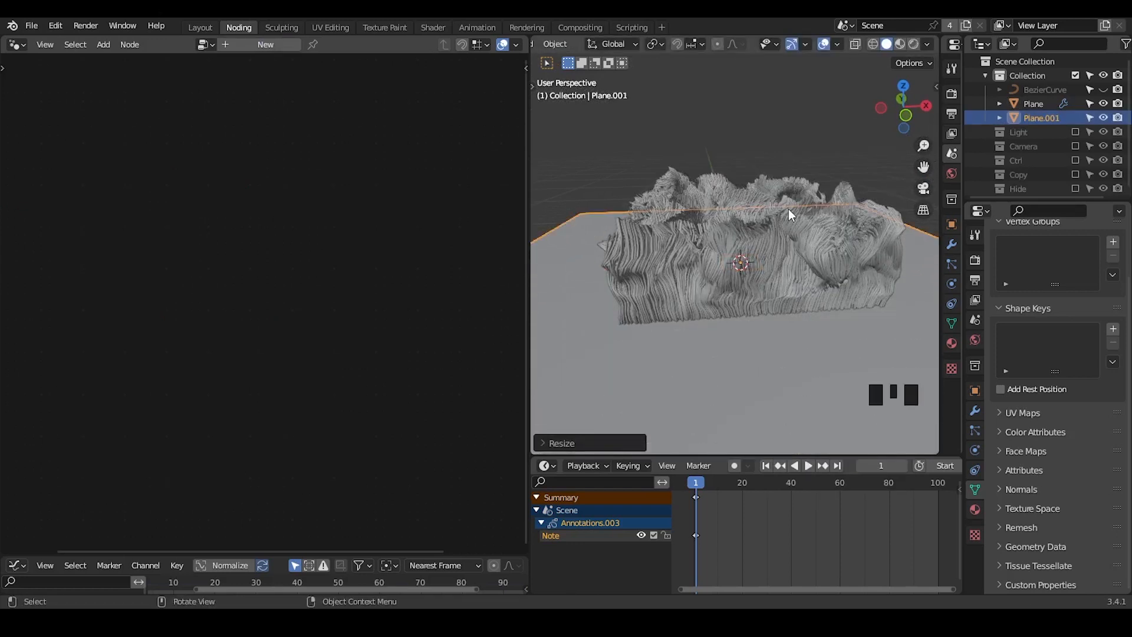
pyautogui.press('x')
pyautogui.click(788, 215)
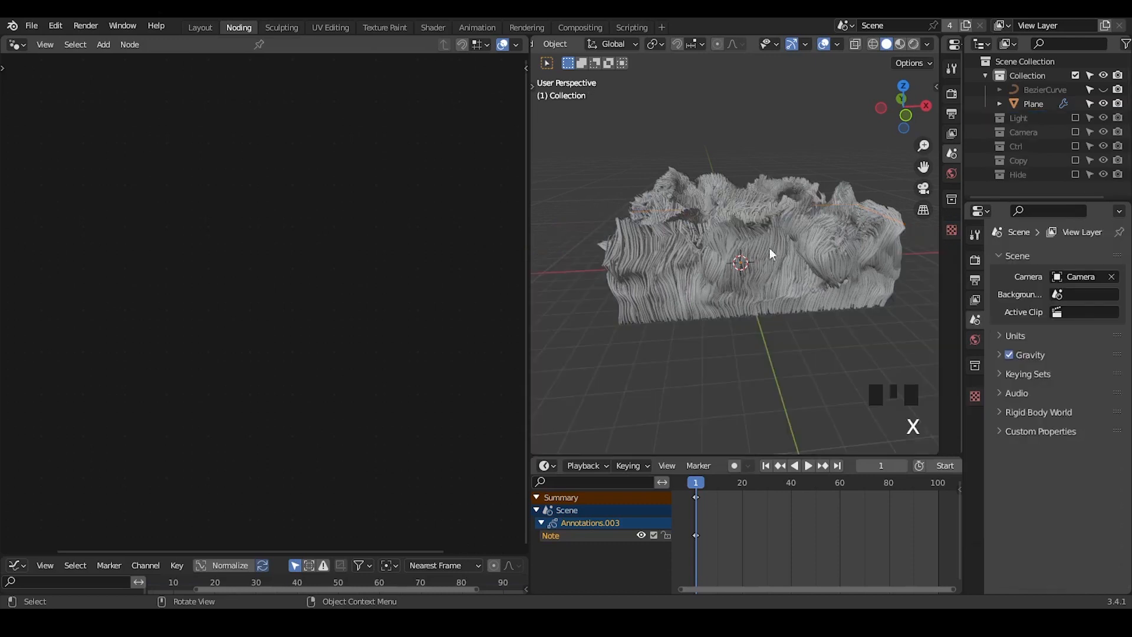
# - Reselect the strand object, view it from below, and move the Grid node up and closer to the point distribution node
pyautogui.click(728, 288)
pyautogui.moveTo(608, 306); pyautogui.dragTo(692, 257, button='middle')
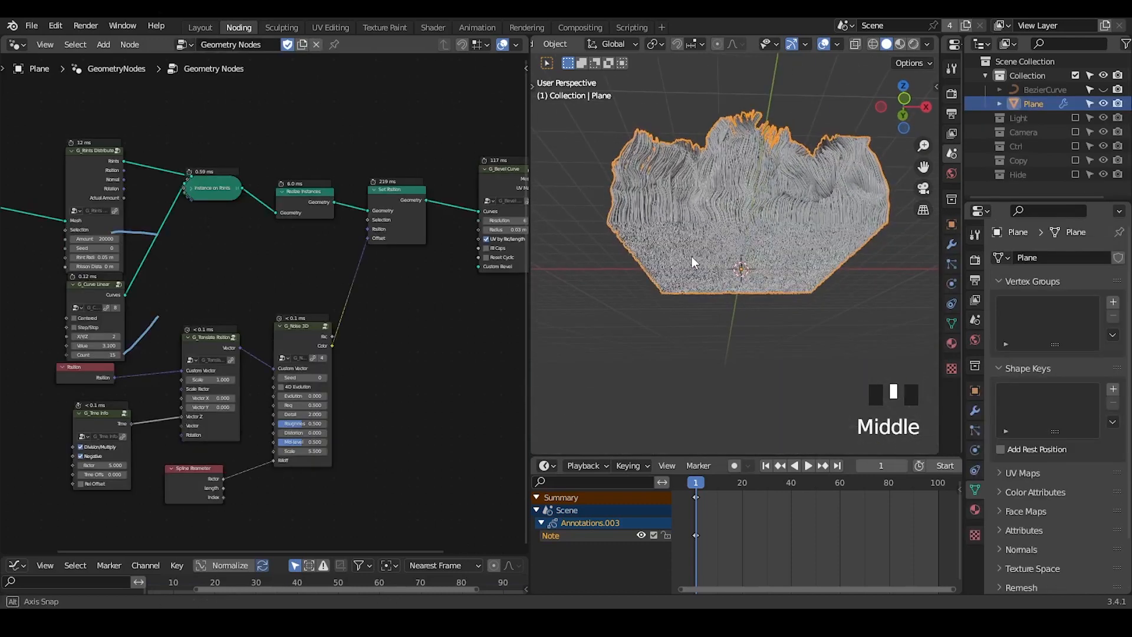
pyautogui.moveTo(158, 235); pyautogui.dragTo(236, 204, button='middle')
pyautogui.moveTo(37, 166); pyautogui.dragTo(93, 126)
pyautogui.moveTo(305, 214); pyautogui.dragTo(185, 219, button='middle')
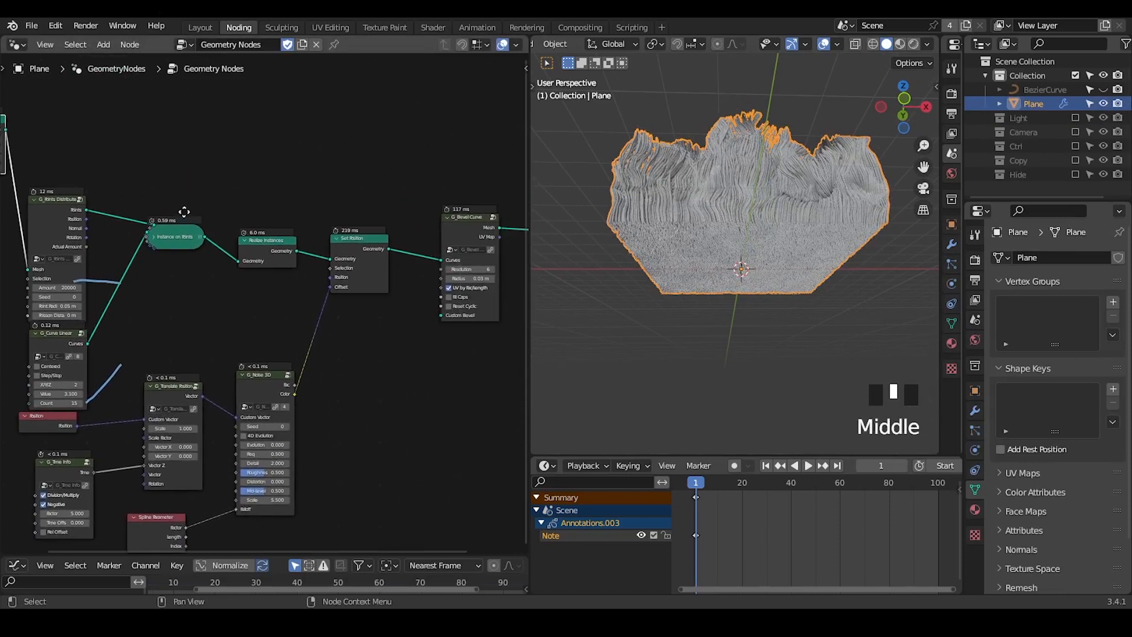
# - Insert a Join Geometry node between G_Bevel Curve and Group Output
pyautogui.scroll(-3, 110, 190)
pyautogui.hotkey('ctrl', 'a')
pyautogui.write('join')
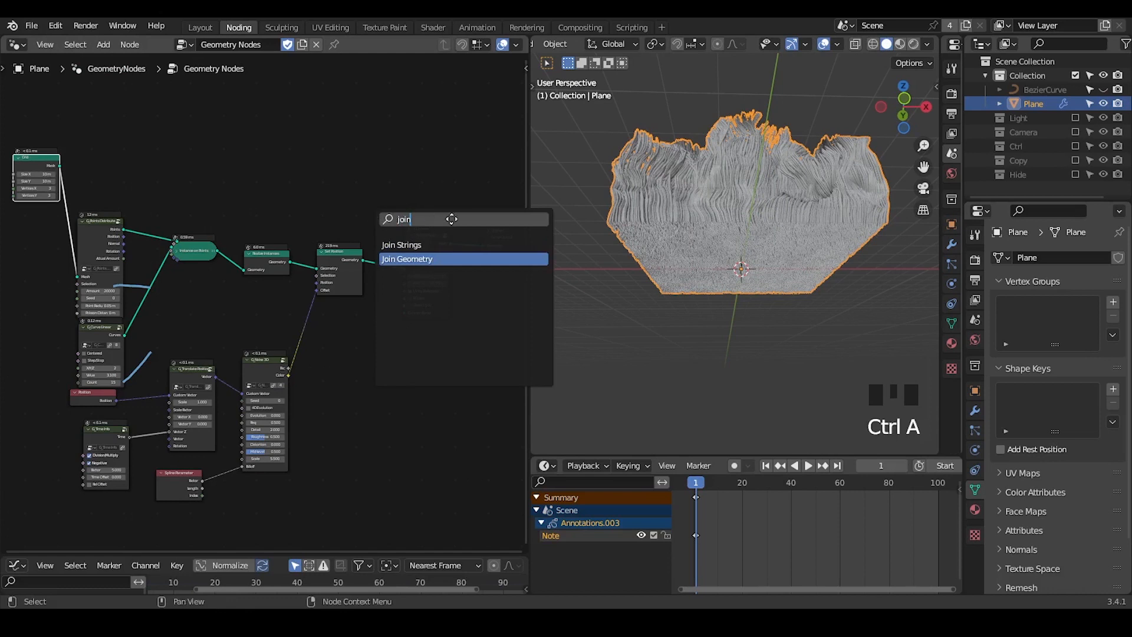
pyautogui.press('Return')
pyautogui.click(462, 239)
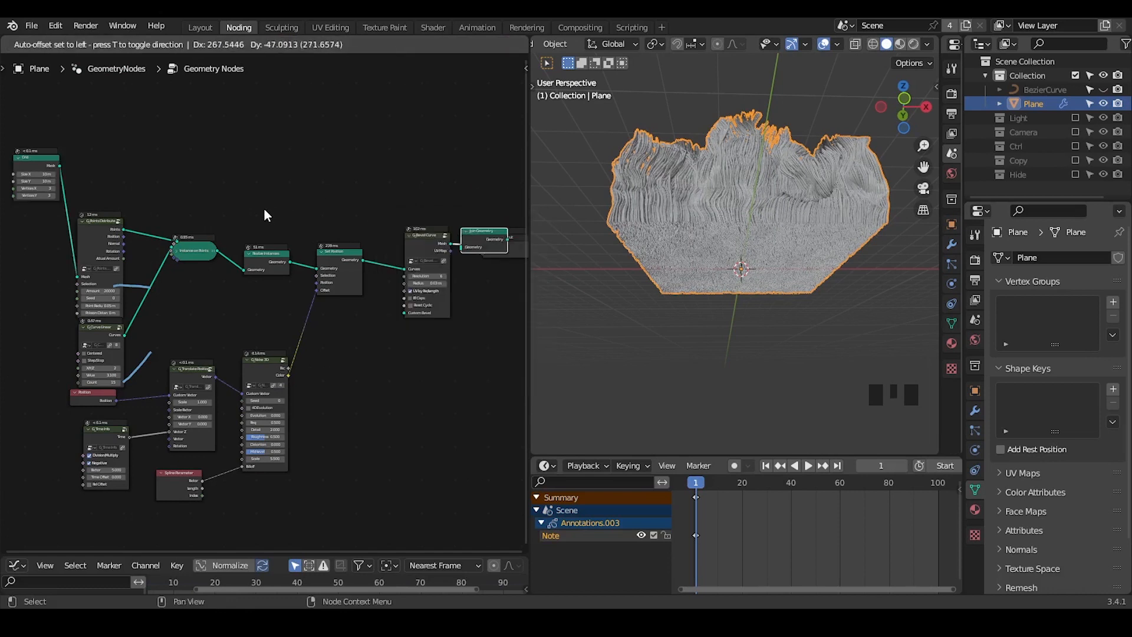
# - Mark the Join Geometry node with a short annotation stroke, and erase it
pyautogui.moveTo(260, 211); pyautogui.dragTo(293, 226, button='middle')
pyautogui.scroll(4, 344, 154)
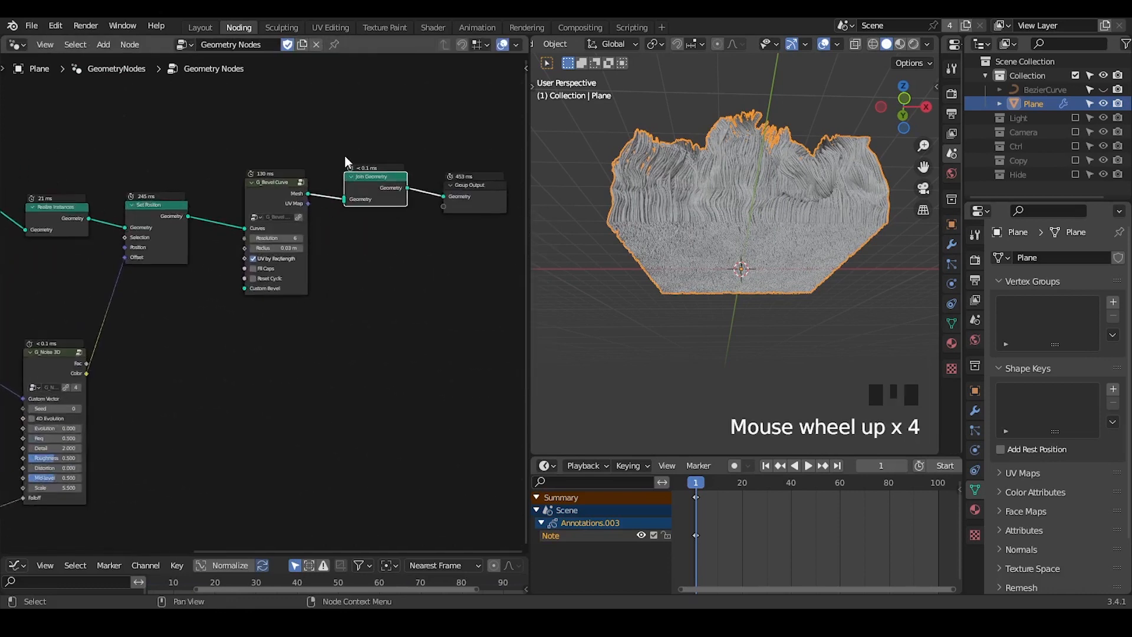
pyautogui.press('d')
pyautogui.moveTo(345, 156)
pyautogui.mouseDown()
pyautogui.moveTo(348, 202)
pyautogui.moveTo(353, 162)
pyautogui.mouseUp()
pyautogui.press('d')
pyautogui.moveTo(353, 162)
pyautogui.mouseDown(button='right')
pyautogui.moveTo(329, 233)
pyautogui.moveTo(370, 200)
pyautogui.mouseUp(button='right')
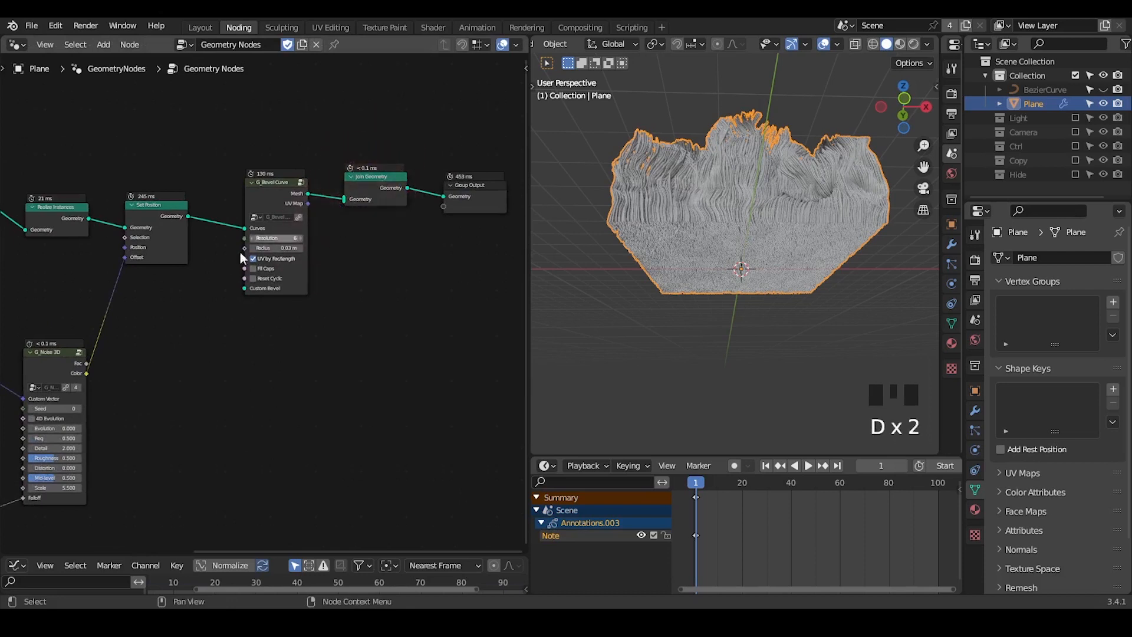
# - Connect the Grid node's Mesh output to the Join Geometry node
pyautogui.scroll(-4, 230, 260)
pyautogui.moveTo(217, 268); pyautogui.dragTo(295, 299, button='middle')
pyautogui.scroll(-3, 147, 192)
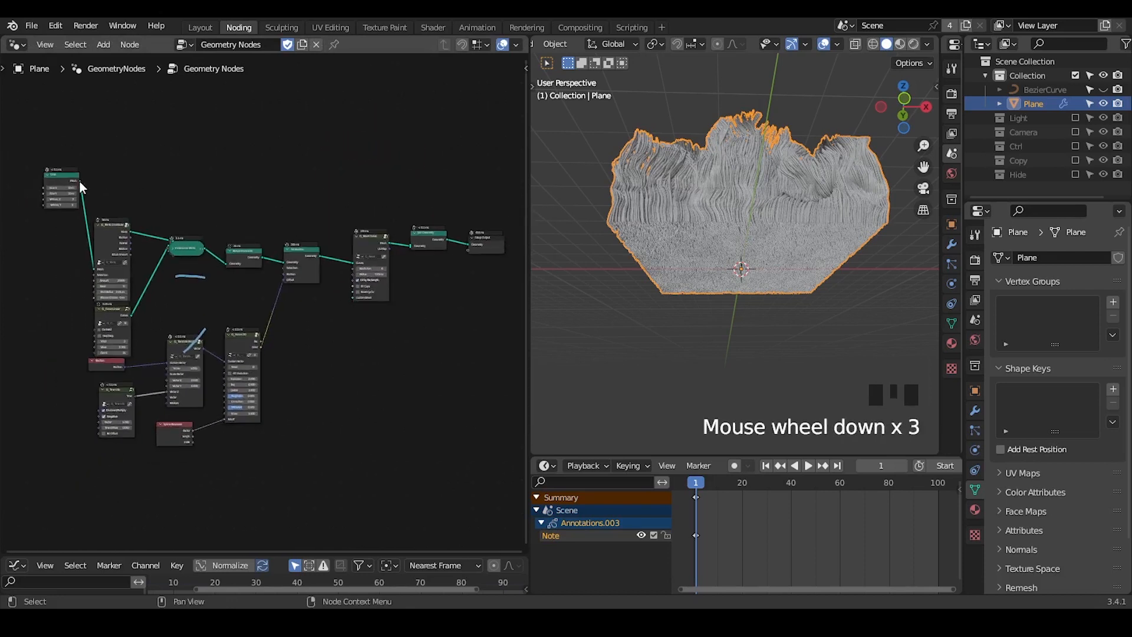
# - Link the Grid node's Mesh output to the Join Geometry node and route that link around the other nodes with a raised reroute point
pyautogui.moveTo(79, 181); pyautogui.dragTo(413, 246)
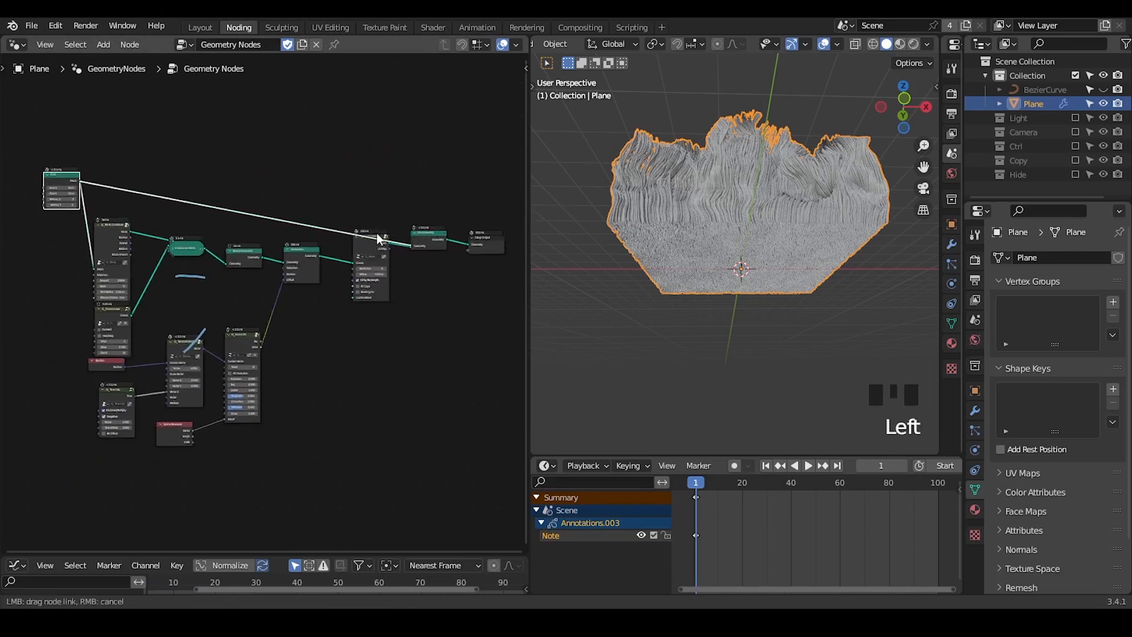
pyautogui.moveTo(325, 219); pyautogui.dragTo(313, 218)
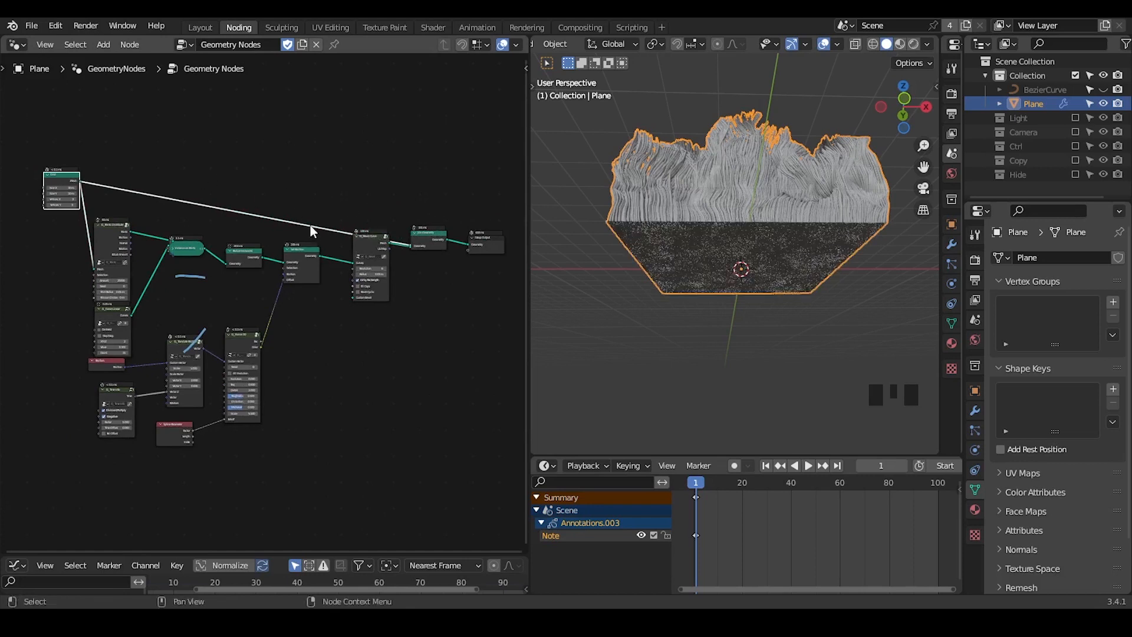
pyautogui.keyDown('shift'); pyautogui.moveTo(277, 204); pyautogui.dragTo(275, 225, button='right'); pyautogui.keyUp('shift')
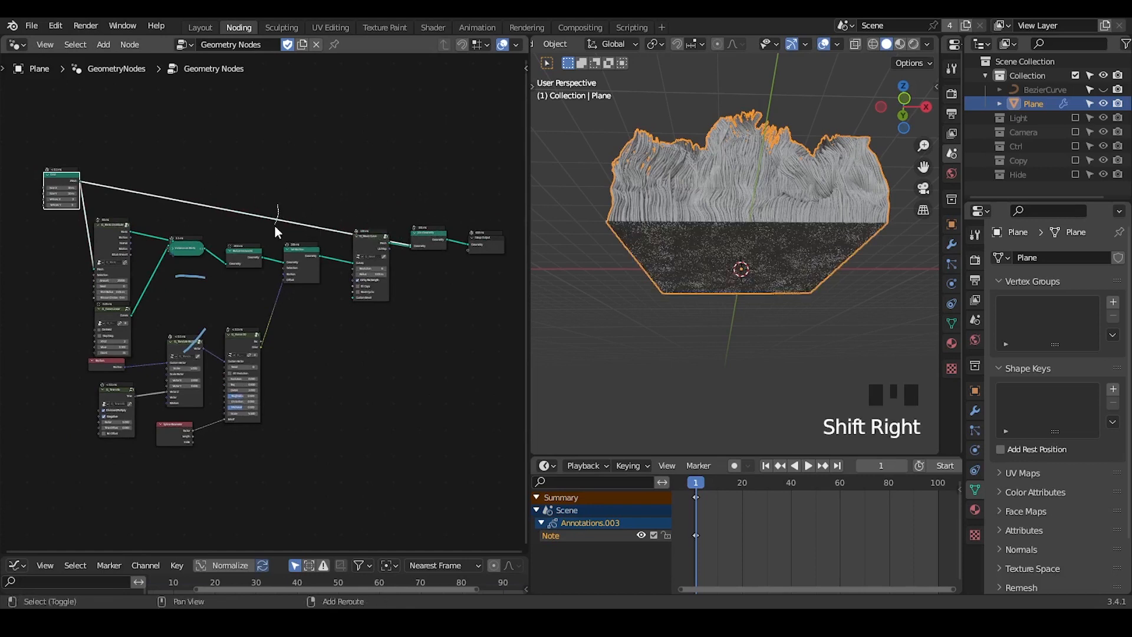
pyautogui.press('g')
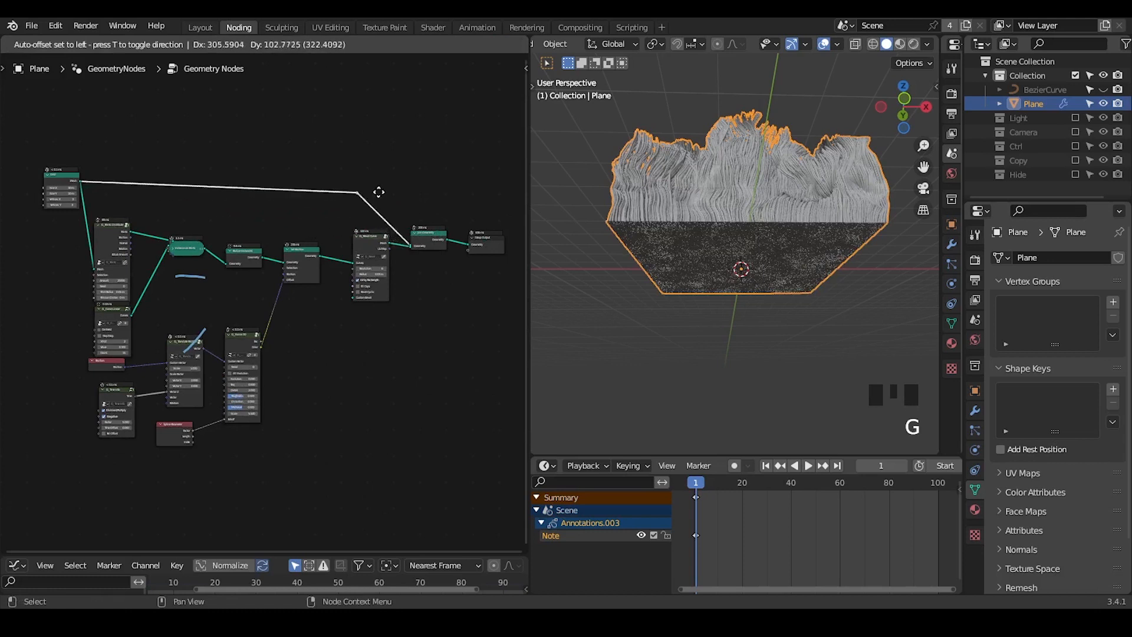
pyautogui.click(381, 191)
# - Circle the Join Geometry node with an annotation, inspect its output geometry, and erase the annotation
pyautogui.moveTo(399, 255)
pyautogui.mouseDown(button='middle')
pyautogui.moveTo(331, 349)
pyautogui.moveTo(346, 222)
pyautogui.moveTo(328, 215)
pyautogui.mouseUp(button='middle')
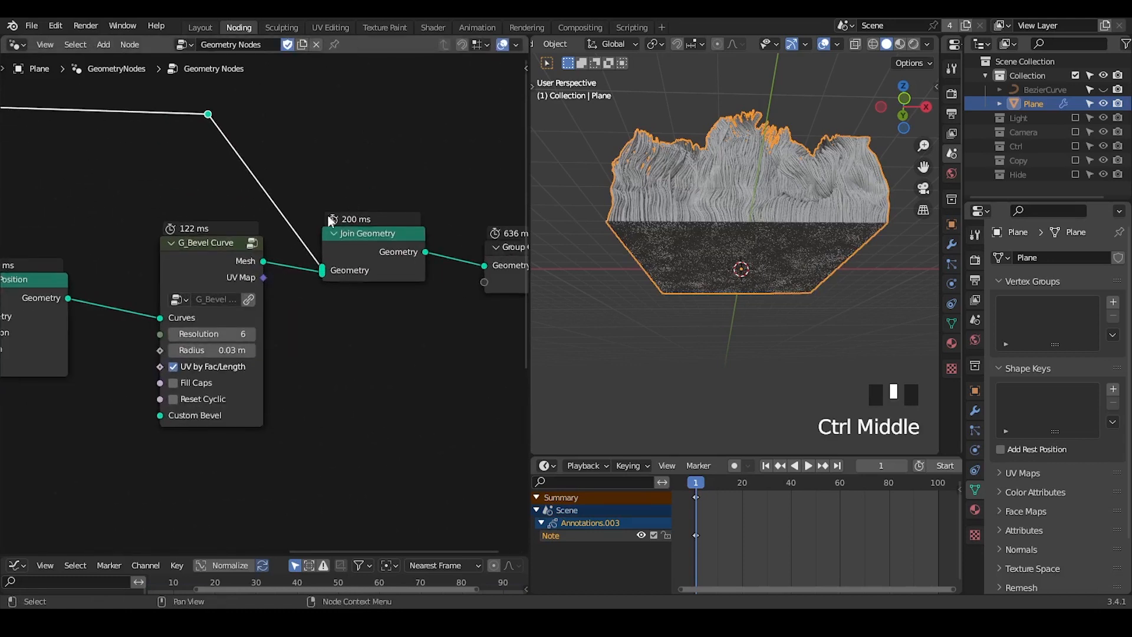
pyautogui.click(316, 210)
pyautogui.moveTo(321, 208)
pyautogui.mouseDown()
pyautogui.moveTo(443, 207)
pyautogui.moveTo(321, 208)
pyautogui.mouseUp()
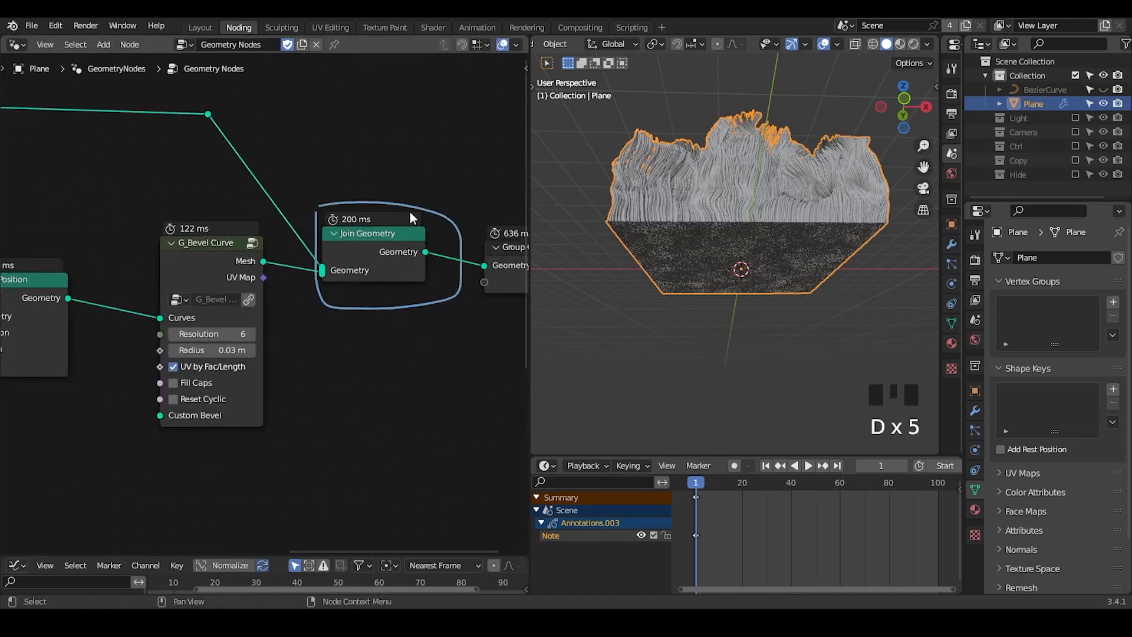
pyautogui.moveTo(389, 289); pyautogui.dragTo(362, 269, button='middle')
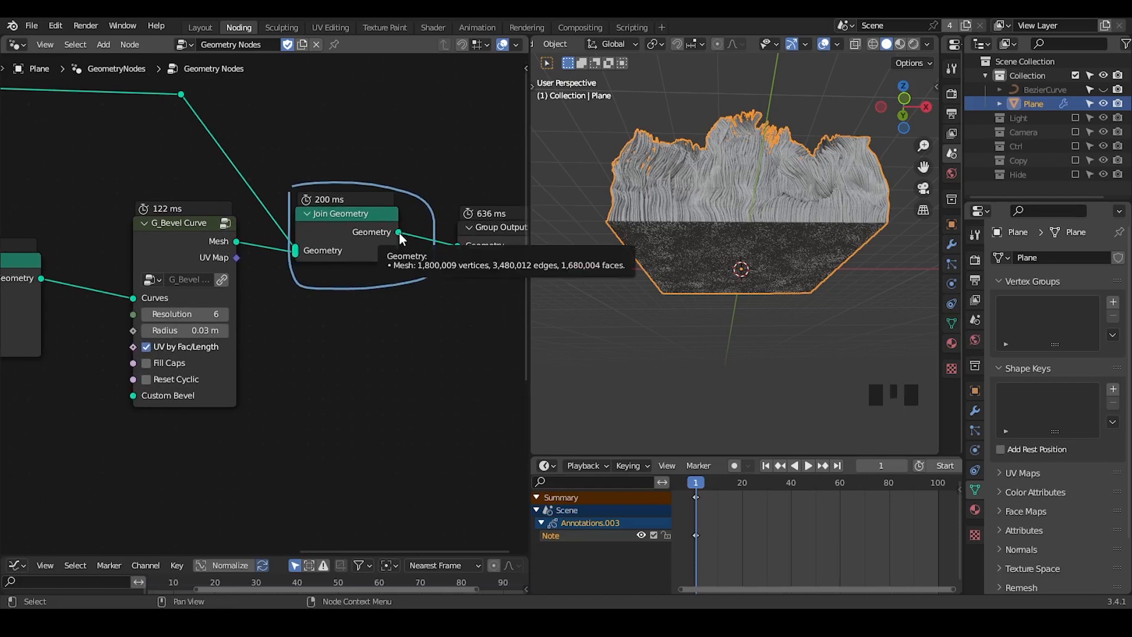
pyautogui.moveTo(437, 172)
pyautogui.mouseDown(button='right')
pyautogui.moveTo(246, 284)
pyautogui.moveTo(435, 283)
pyautogui.moveTo(411, 227)
pyautogui.mouseUp(button='right')
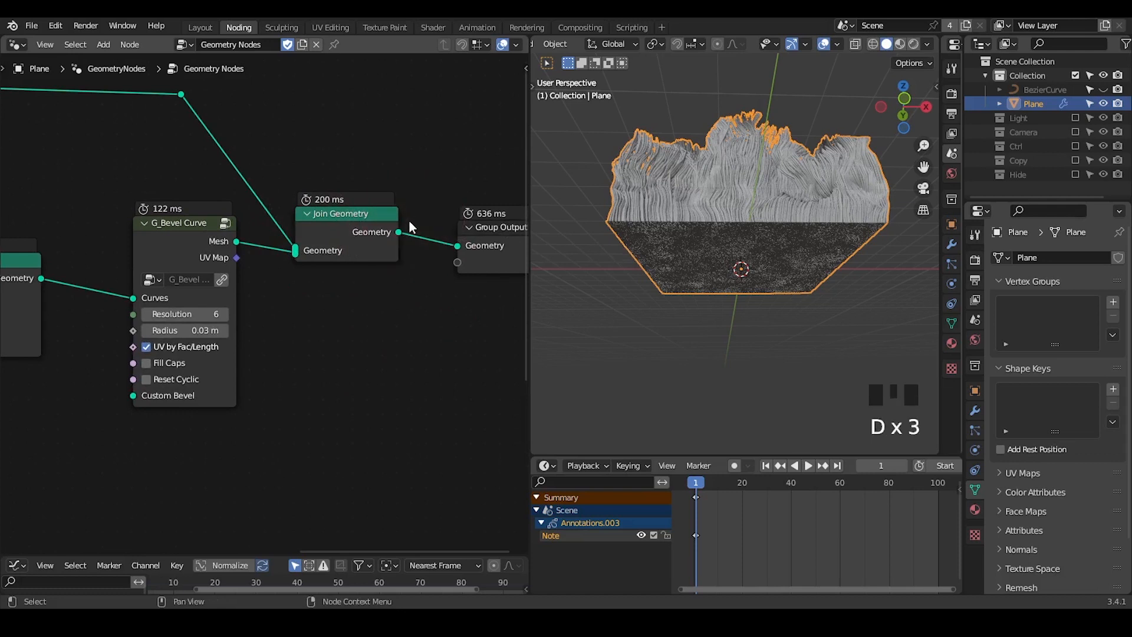
# - Draw an annotation around the Group Output node's execution time and erase it
pyautogui.click(348, 224)
pyautogui.moveTo(377, 272); pyautogui.dragTo(297, 263, button='middle')
pyautogui.press('d')
pyautogui.moveTo(390, 190)
pyautogui.mouseDown()
pyautogui.moveTo(470, 192)
pyautogui.moveTo(409, 188)
pyautogui.mouseUp()
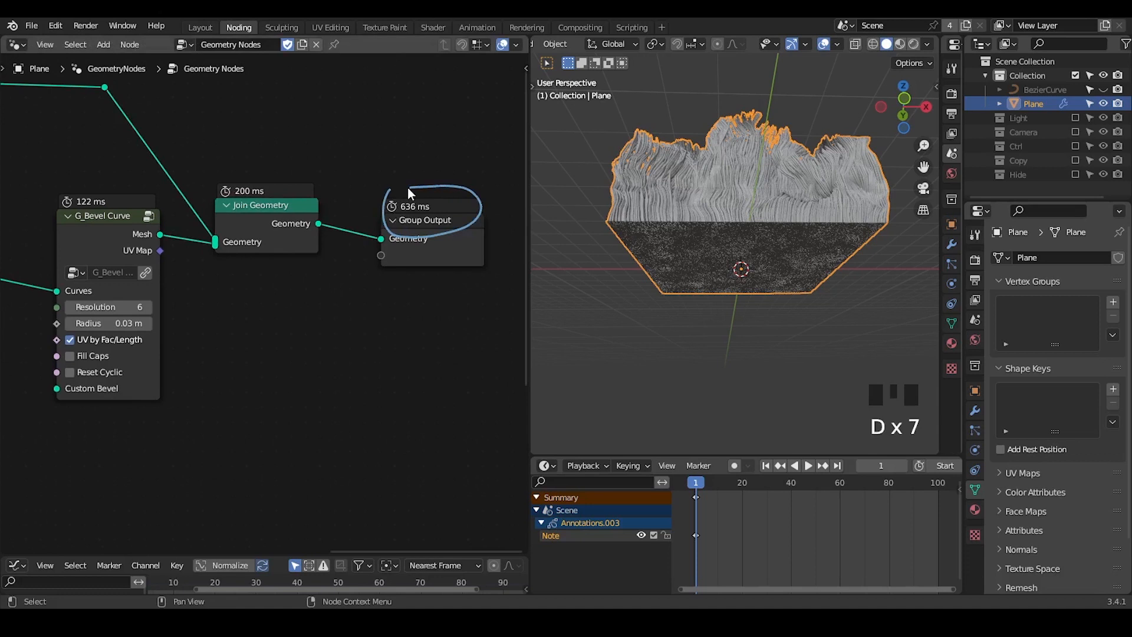
pyautogui.moveTo(386, 230)
pyautogui.mouseDown(button='right')
pyautogui.moveTo(430, 186)
pyautogui.moveTo(475, 202)
pyautogui.moveTo(466, 212)
pyautogui.mouseUp(button='right')
# - Rearrange the Join Geometry and G_Bevel Curve nodes to leave more space between them
pyautogui.scroll(-4, 299, 354)
pyautogui.moveTo(207, 336); pyautogui.dragTo(291, 332, button='middle')
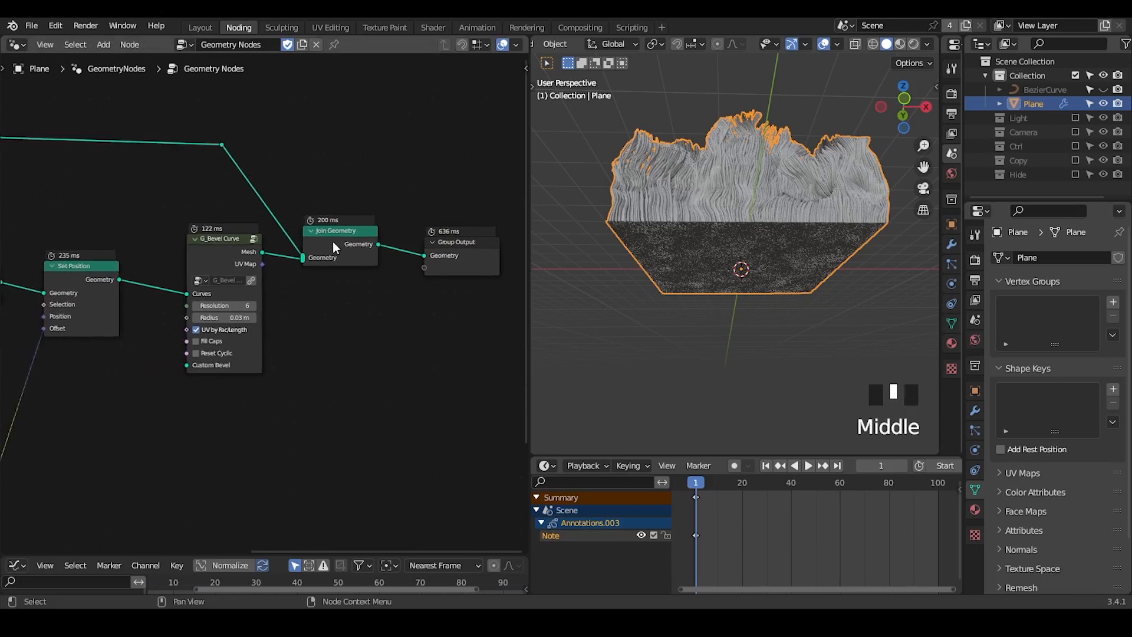
pyautogui.moveTo(333, 241); pyautogui.dragTo(335, 233)
pyautogui.scroll(1, 329, 278)
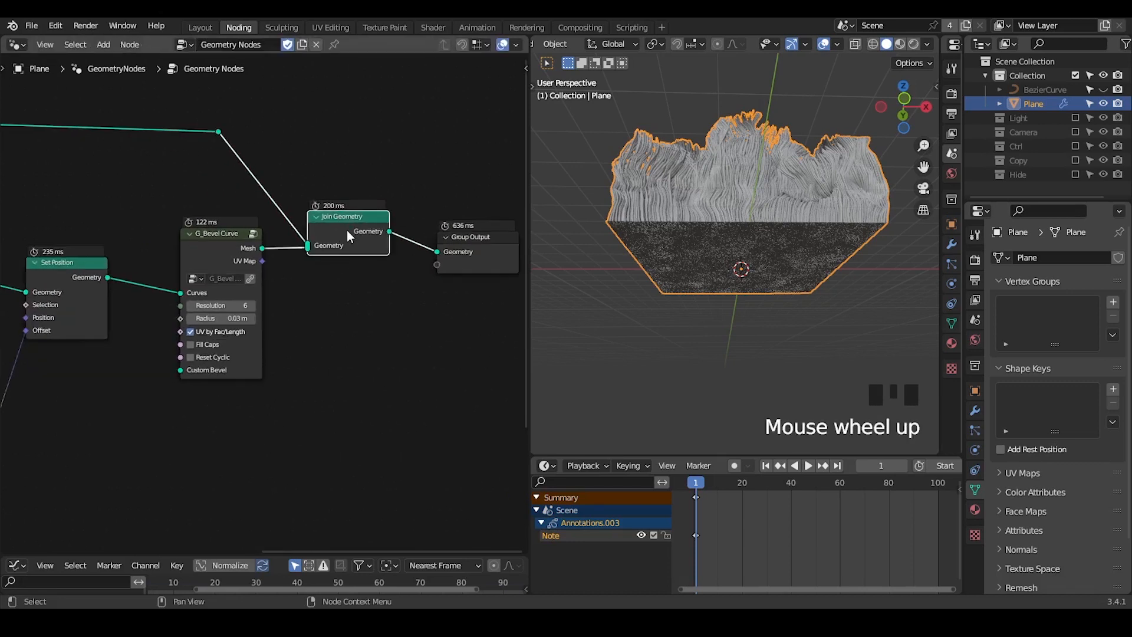
pyautogui.moveTo(241, 237); pyautogui.dragTo(213, 233)
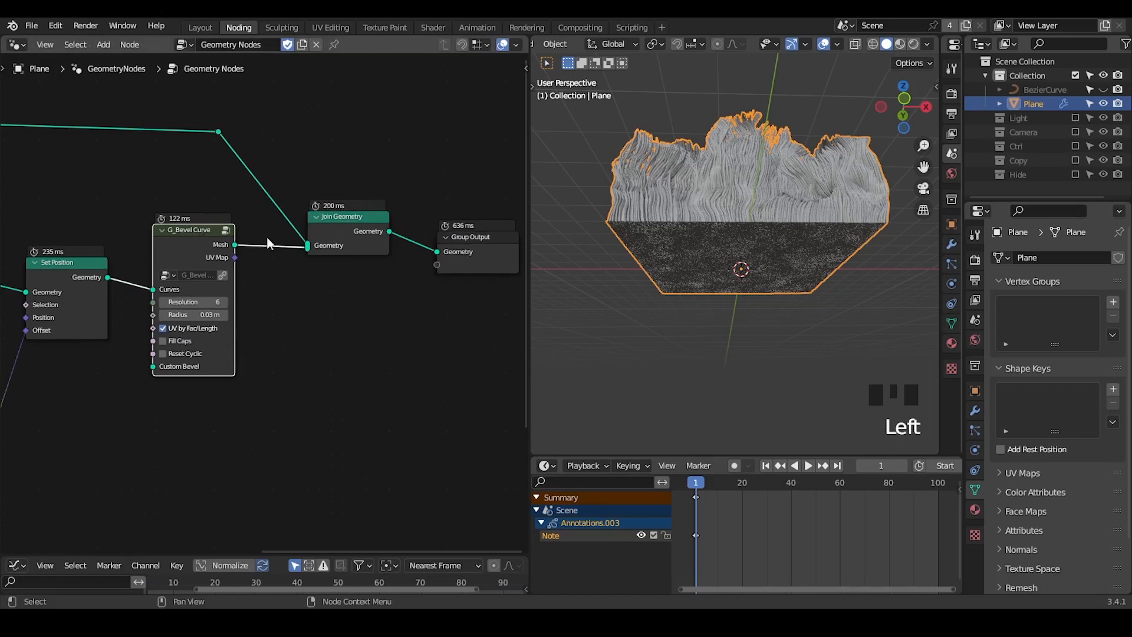
pyautogui.moveTo(348, 229); pyautogui.dragTo(342, 231)
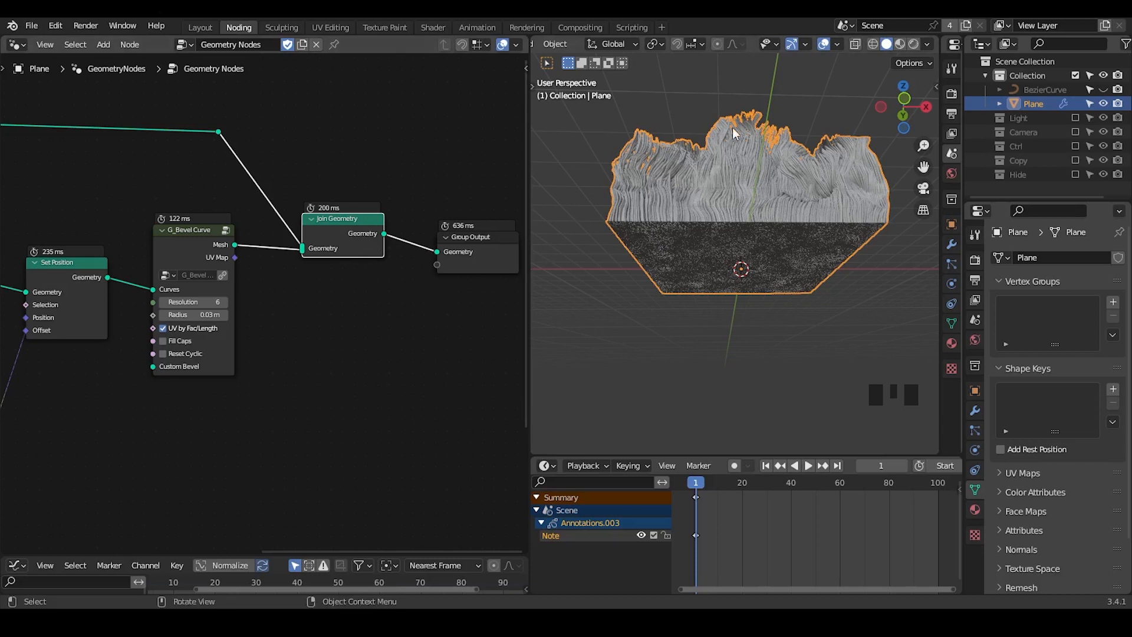
pyautogui.hotkey('shift', 'a')
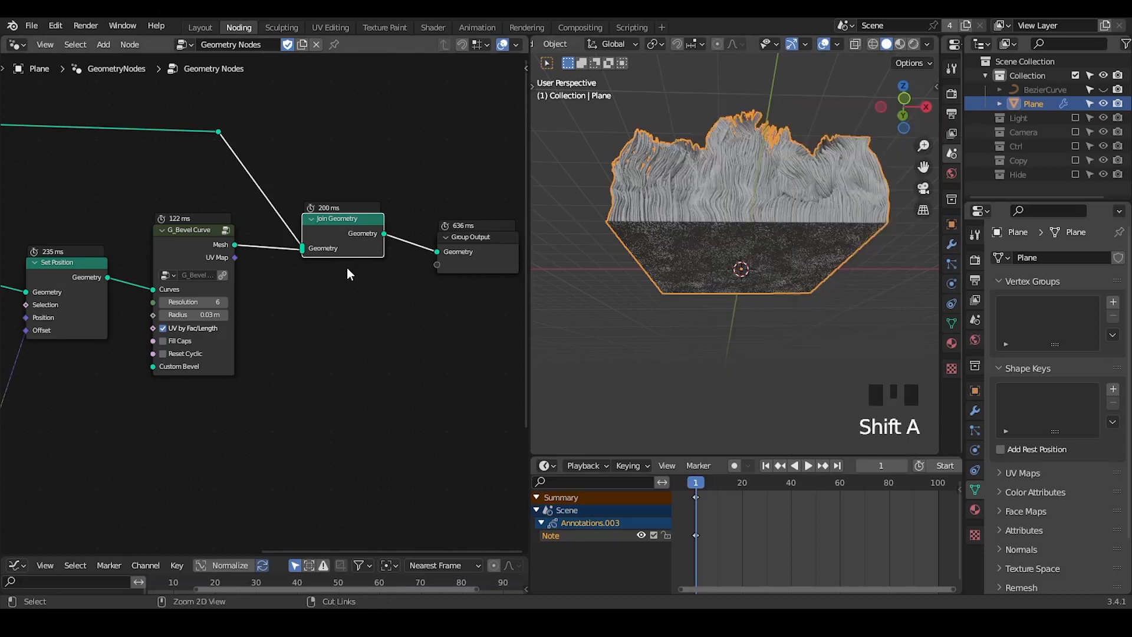
pyautogui.hotkey('ctrl', 'a')
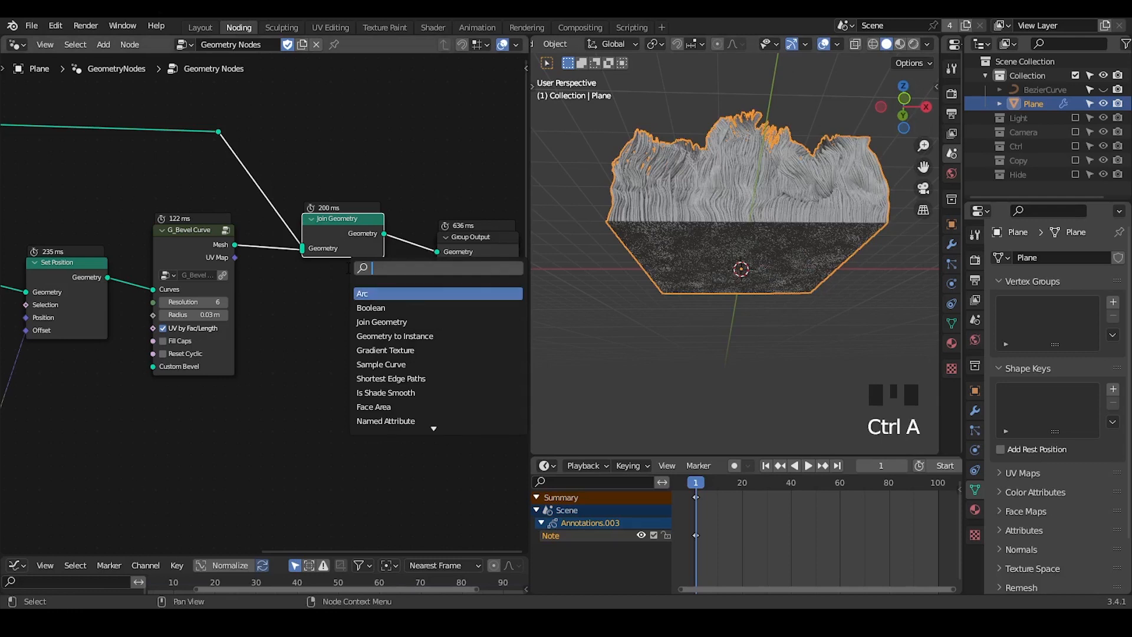
pyautogui.write('switch')
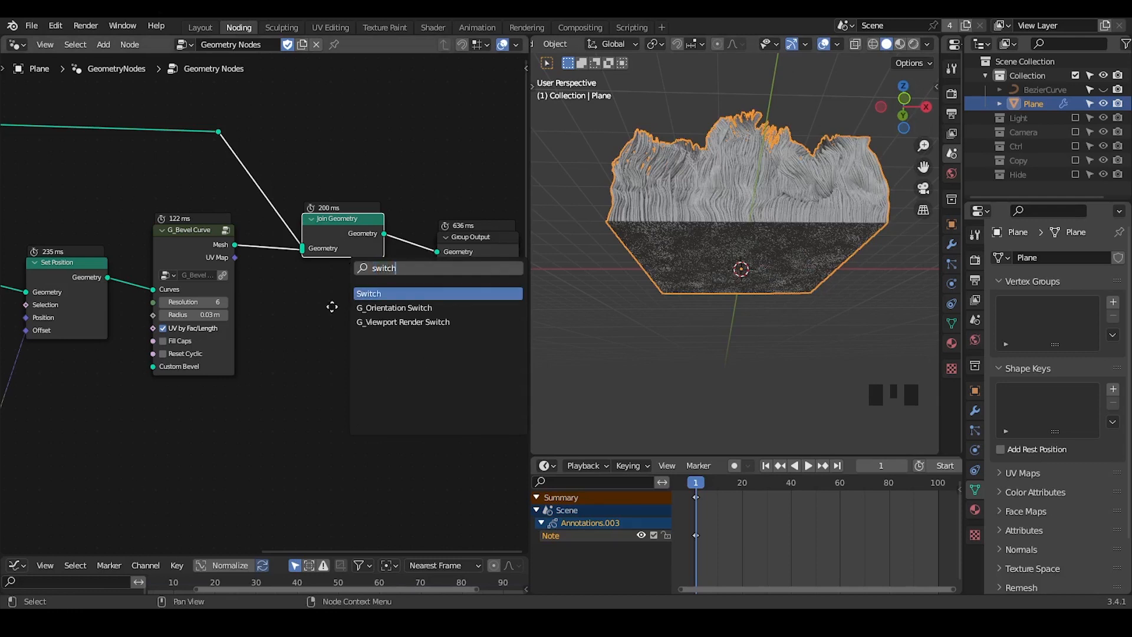
pyautogui.press('Return')
pyautogui.click(372, 356)
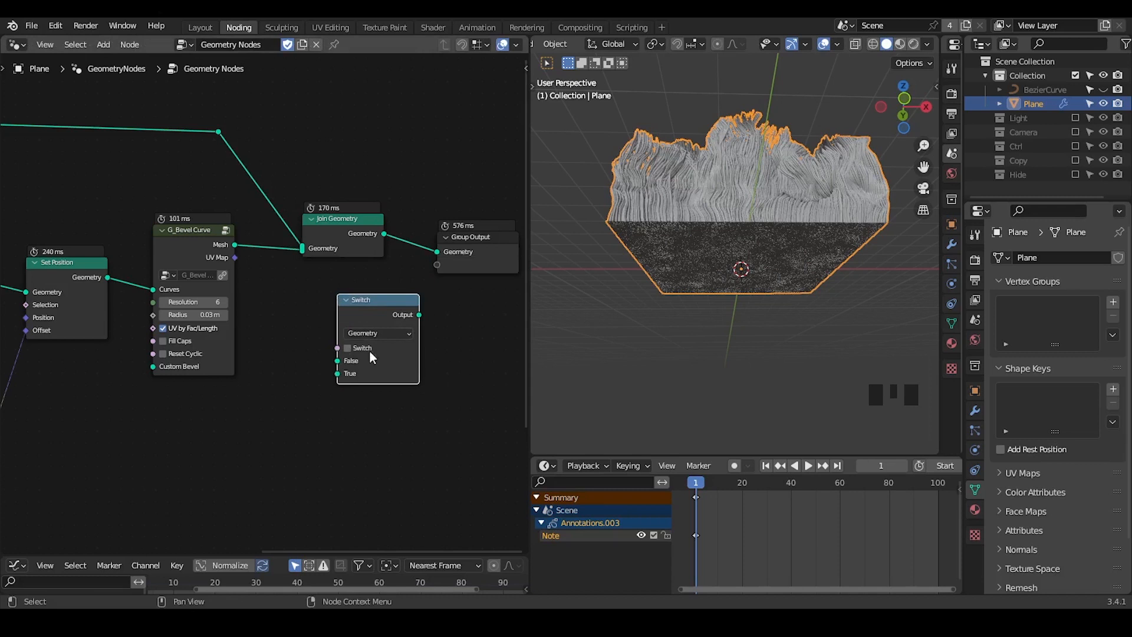
pyautogui.click(384, 303)
pyautogui.press('x')
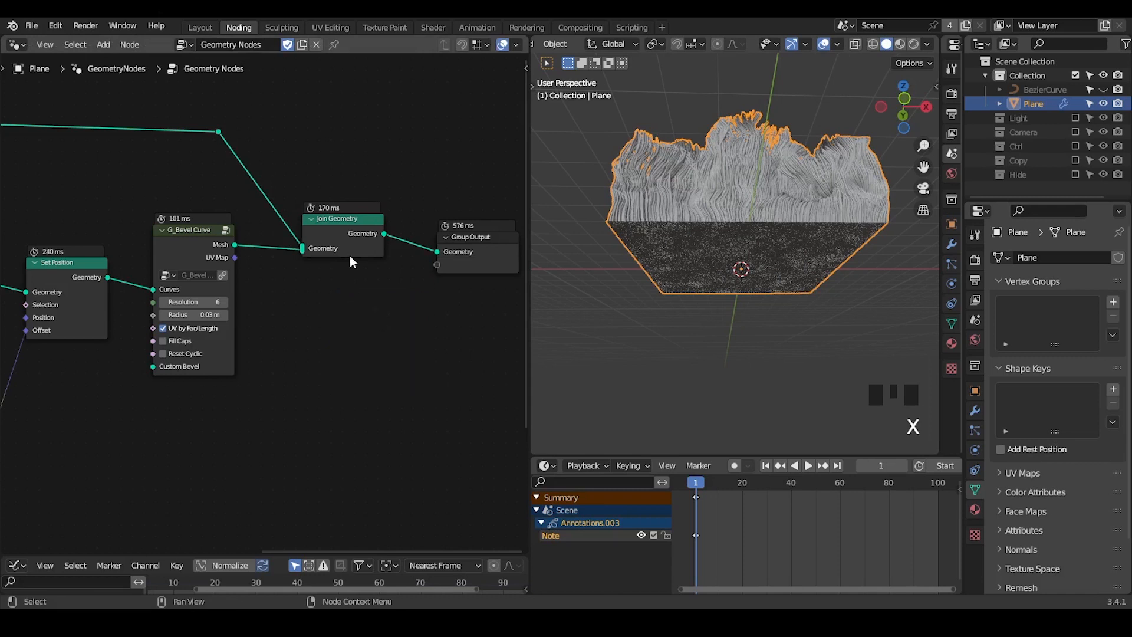
# - Review the end of the node tree, mark the Group Output node's timing with an annotation, and erase the mark
pyautogui.moveTo(312, 298); pyautogui.dragTo(318, 270, button='middle')
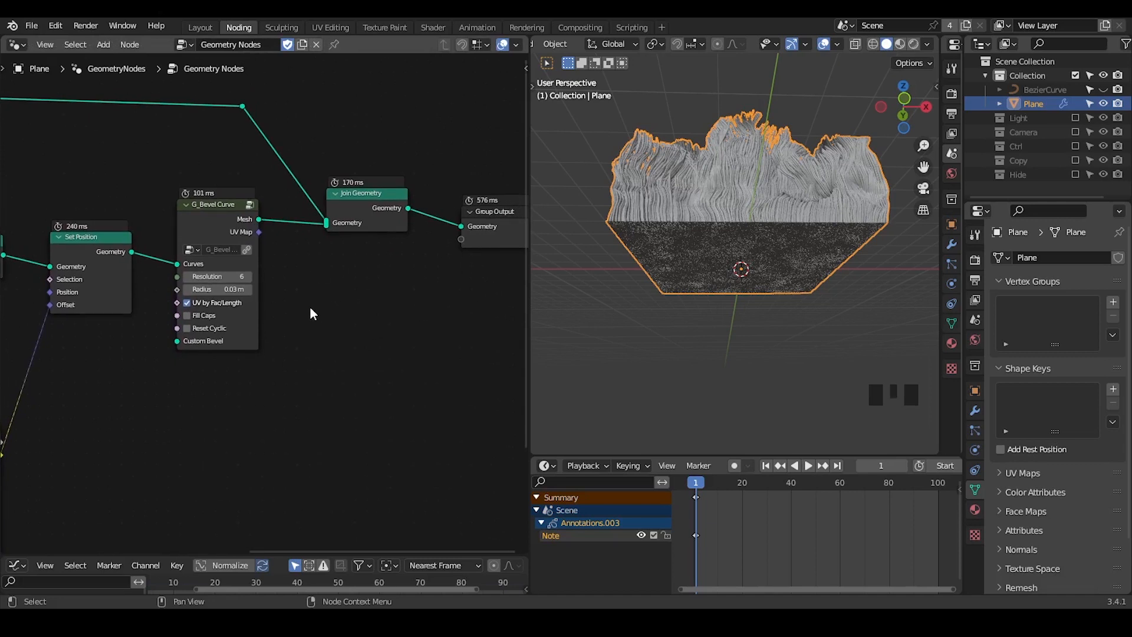
pyautogui.scroll(-4, 312, 313)
pyautogui.moveTo(256, 320); pyautogui.dragTo(321, 288, button='middle')
pyautogui.moveTo(440, 224); pyautogui.dragTo(416, 221, button='middle')
pyautogui.scroll(2, 412, 234)
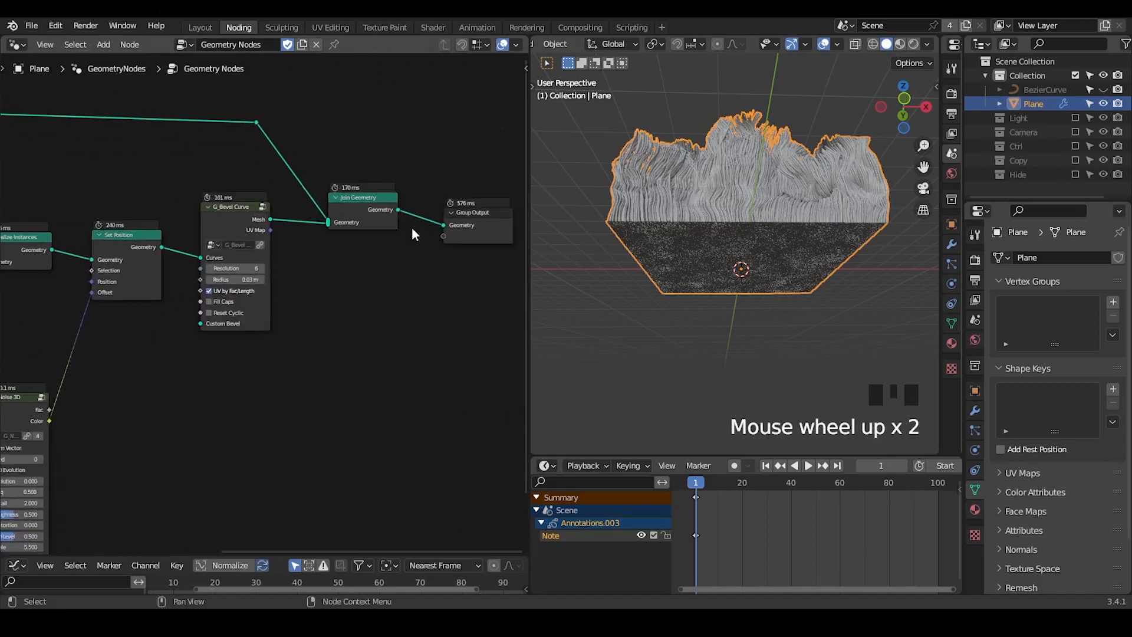
pyautogui.press('d')
pyautogui.moveTo(463, 184)
pyautogui.mouseDown()
pyautogui.moveTo(476, 200)
pyautogui.moveTo(465, 185)
pyautogui.mouseUp()
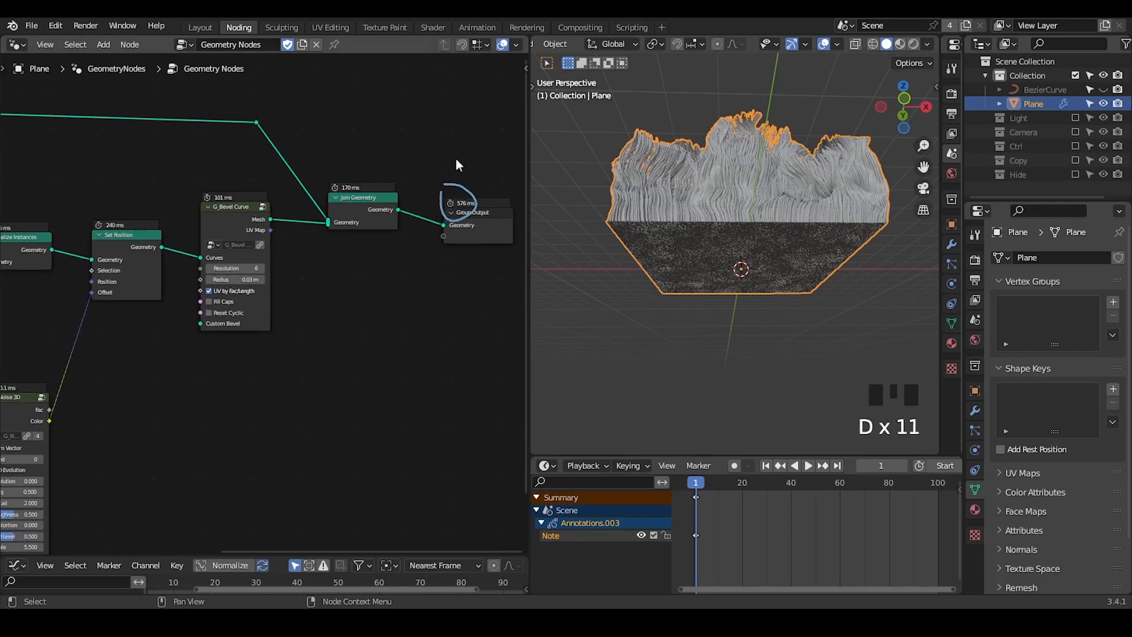
pyautogui.press('d')
pyautogui.moveTo(444, 190); pyautogui.dragTo(455, 215, button='right')
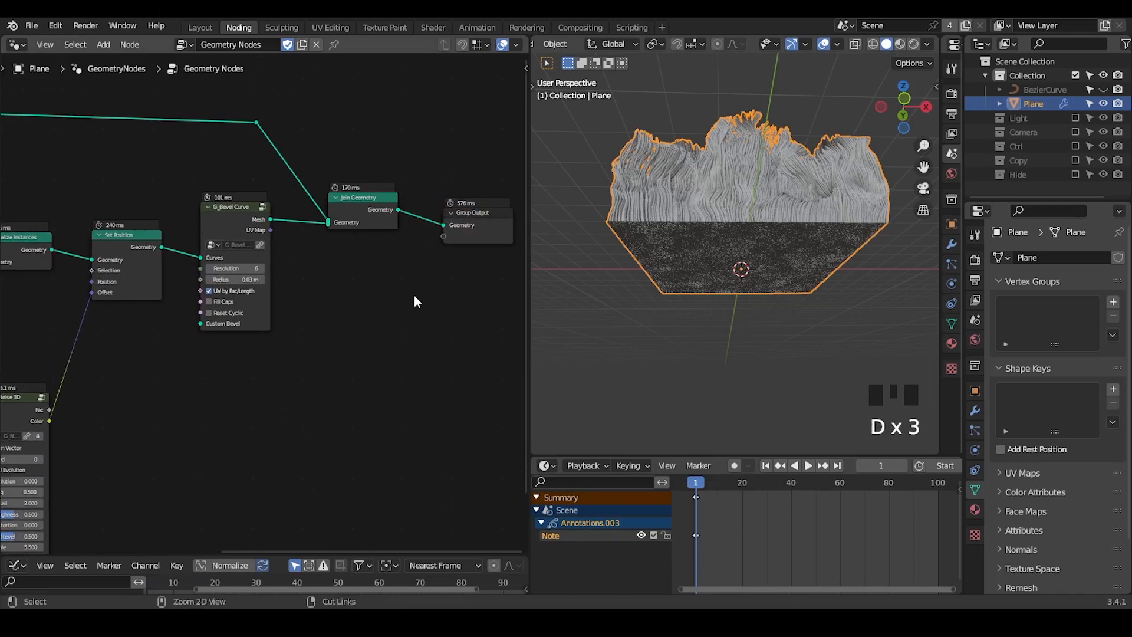
# - Reposition the Group Output node beside the Join Geometry node and clear the node selection
pyautogui.hotkey('shift', 'ctrl', 'alt', 'q')
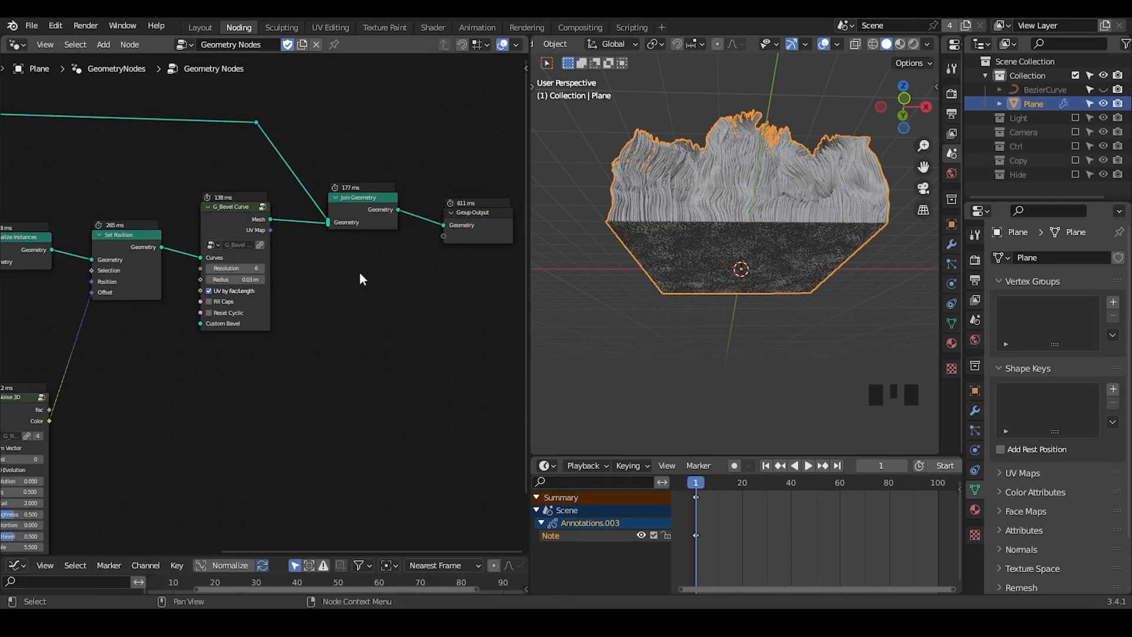
pyautogui.moveTo(379, 278); pyautogui.dragTo(329, 300, button='middle')
pyautogui.moveTo(424, 254); pyautogui.dragTo(415, 239)
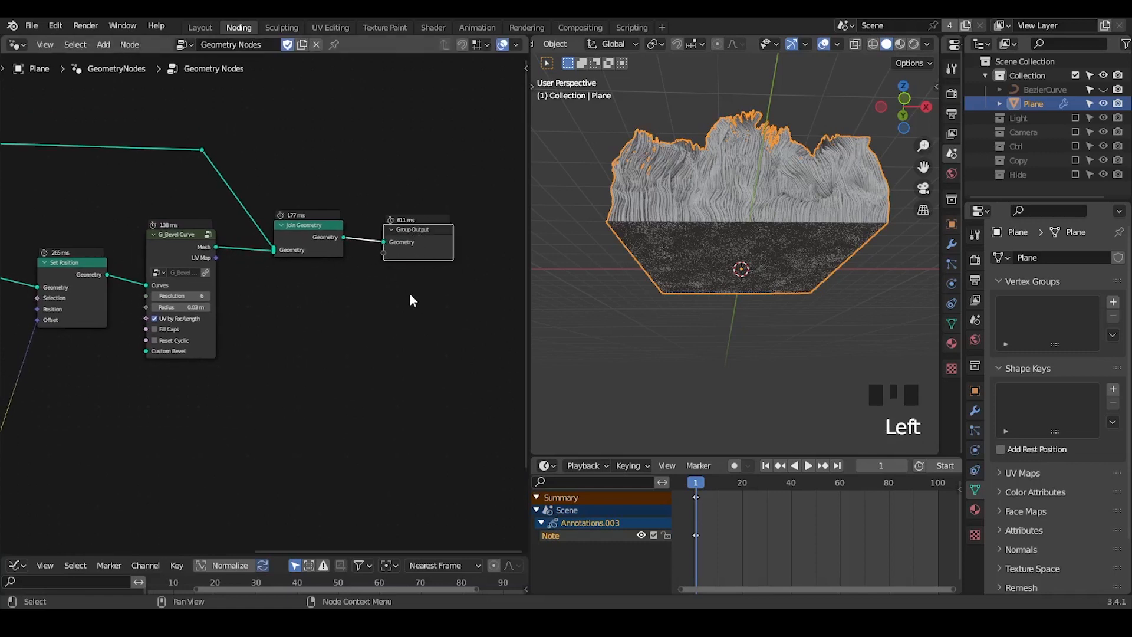
pyautogui.scroll(1, 289, 285)
pyautogui.moveTo(289, 285); pyautogui.dragTo(318, 291, button='middle')
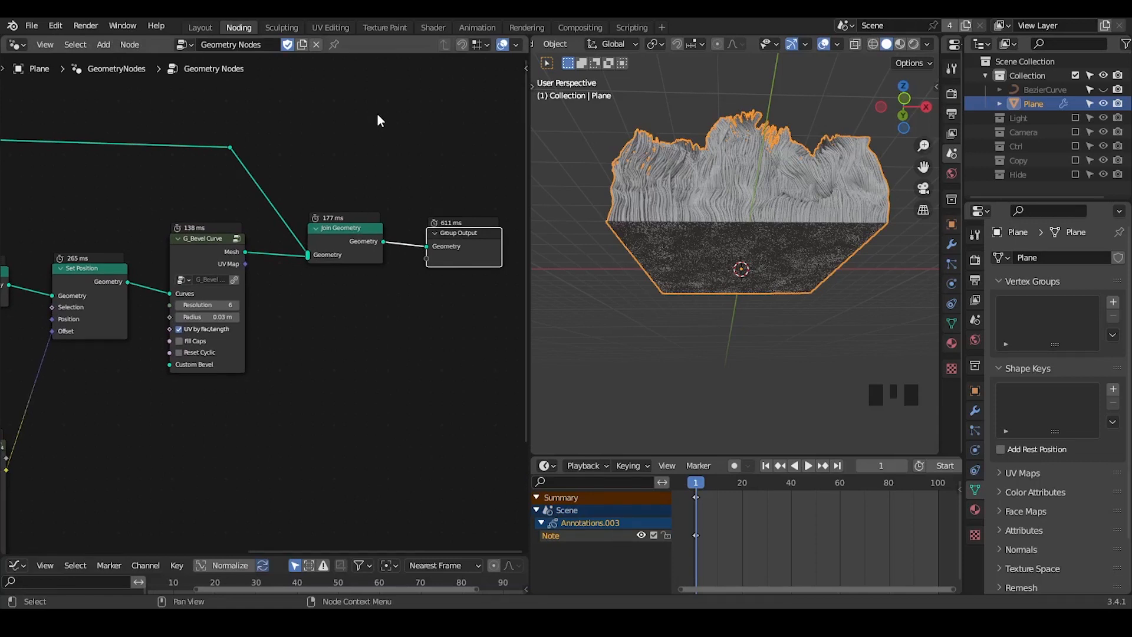
pyautogui.moveTo(380, 105); pyautogui.dragTo(284, 194)
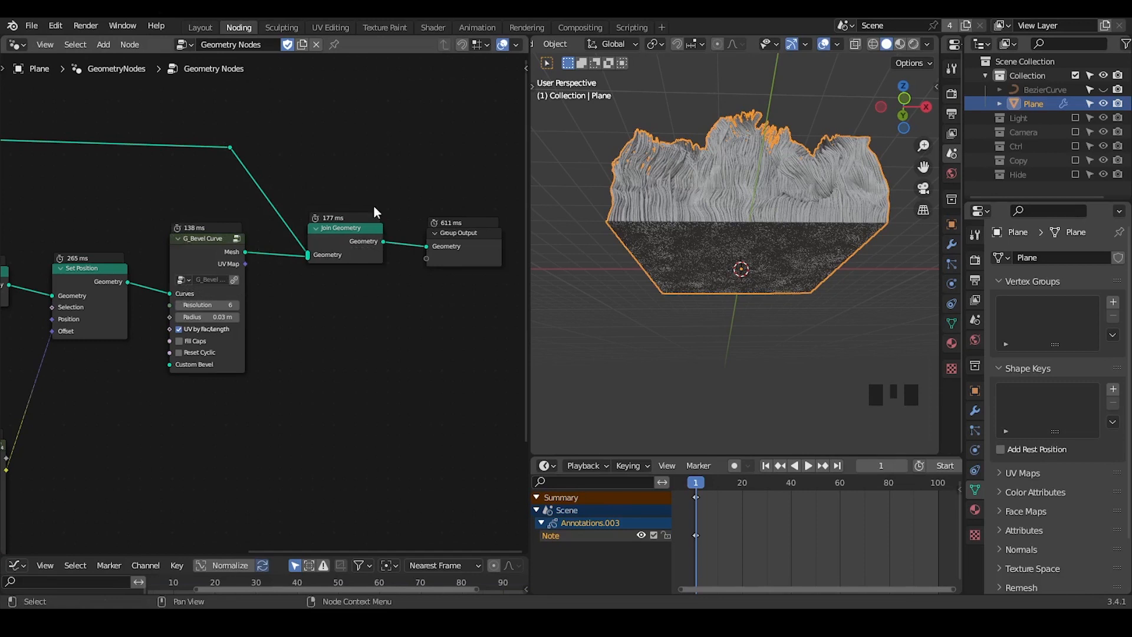
# - Remove the Join Geometry node and connect the repositioned G_Bevel Curve node's Mesh output to the Group Output
pyautogui.click(360, 240)
pyautogui.hotkey('ctrl', 'x')
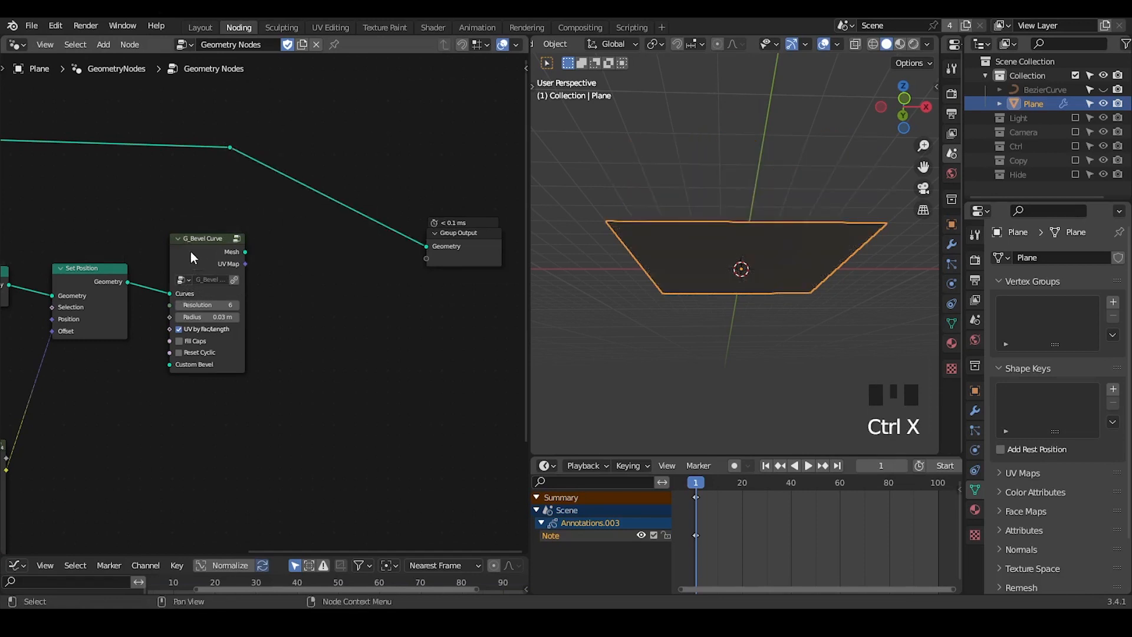
pyautogui.moveTo(190, 251); pyautogui.dragTo(238, 239)
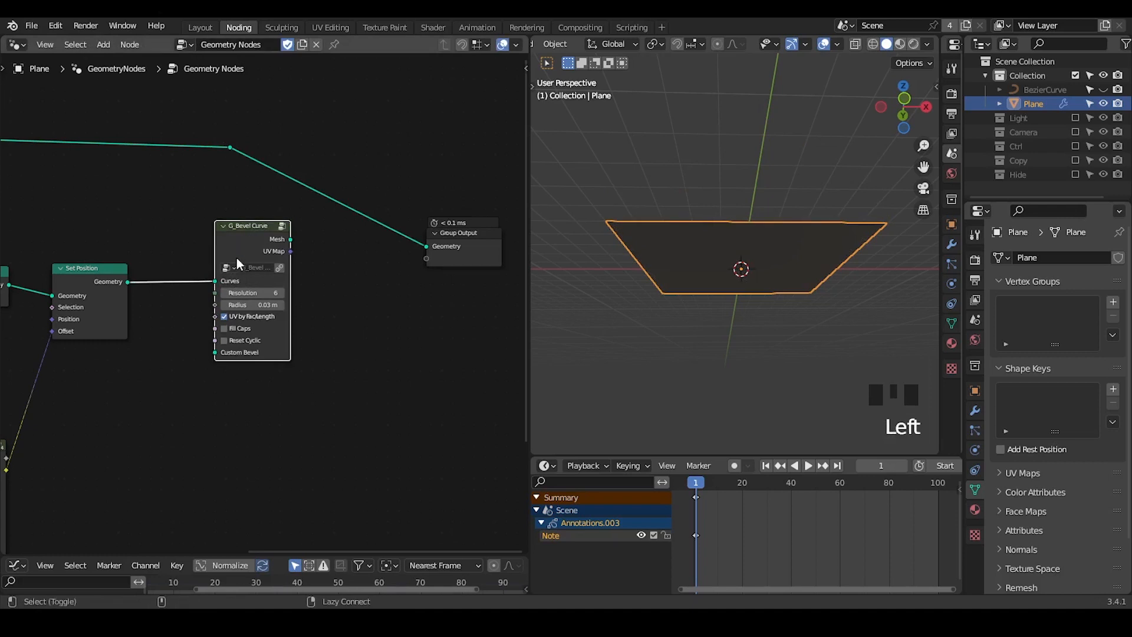
pyautogui.keyDown('alt'); pyautogui.keyDown('shift'); pyautogui.click(264, 232); pyautogui.keyUp('shift'); pyautogui.keyUp('alt')
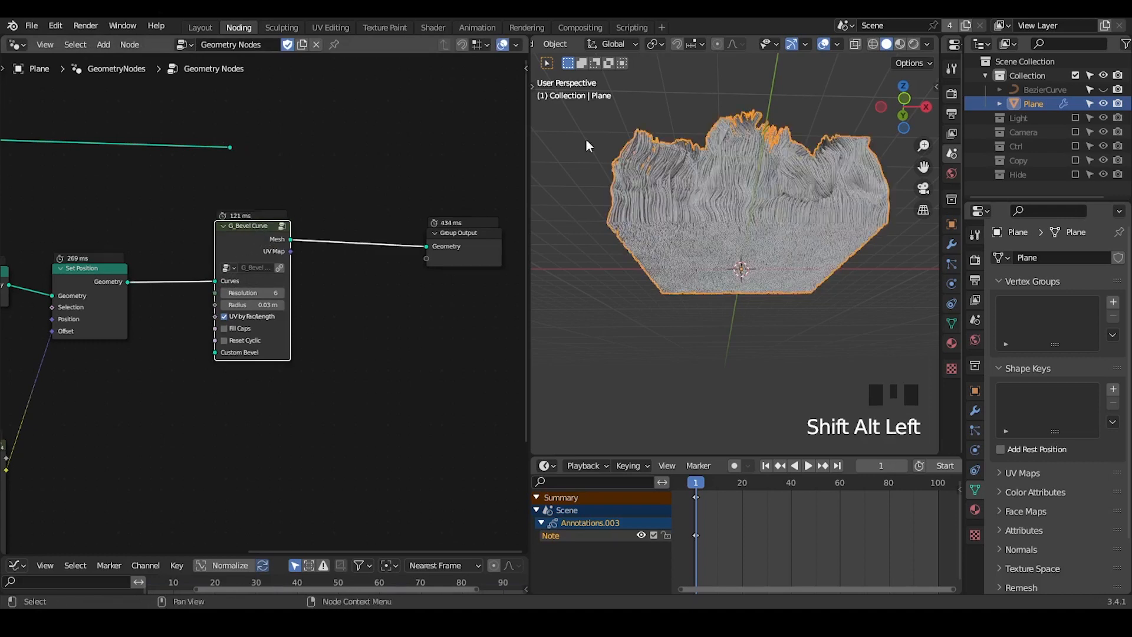
# - Disable the Plane's Geometry Nodes modifier for both the viewport and rendering
pyautogui.moveTo(690, 145); pyautogui.dragTo(699, 236, button='middle')
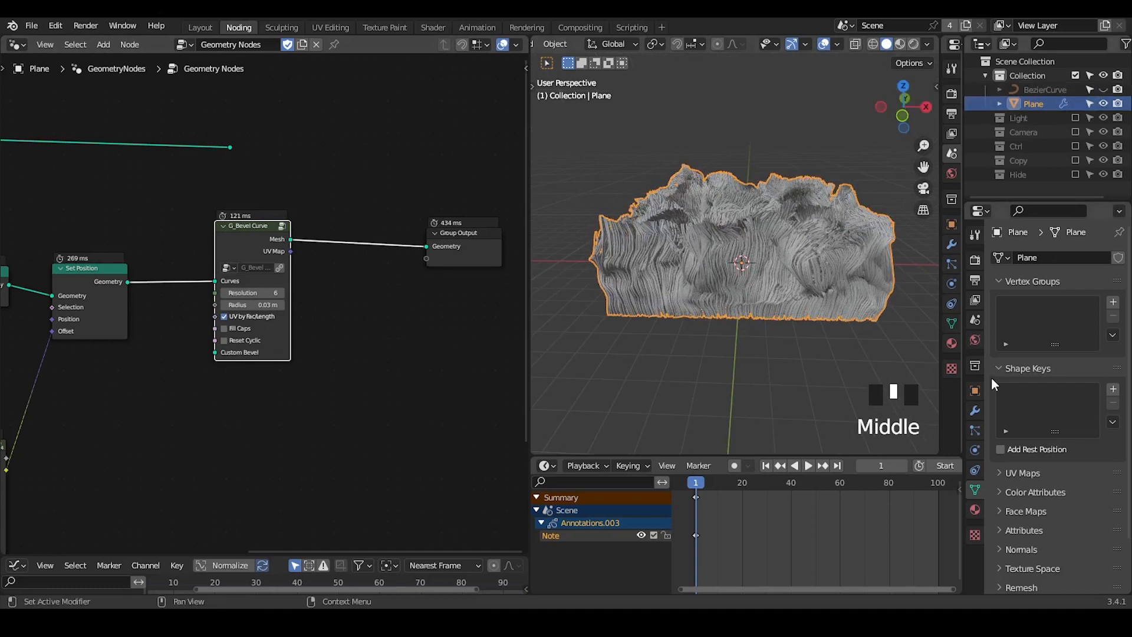
pyautogui.click(975, 407)
pyautogui.click(1057, 282)
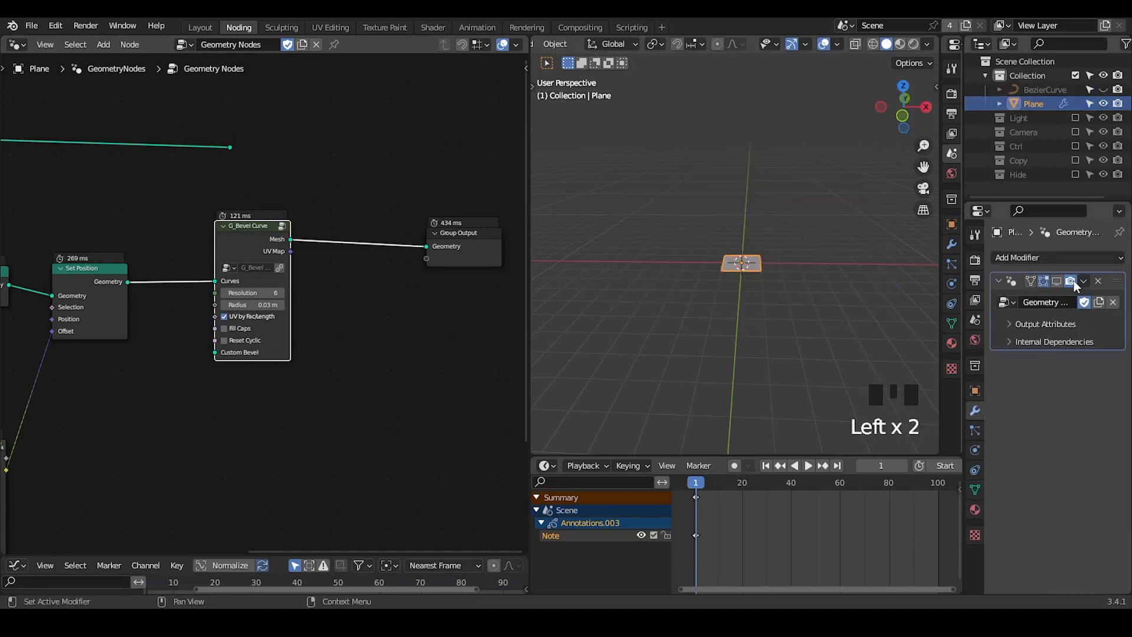
pyautogui.click(1071, 282)
pyautogui.keyDown('shift'); pyautogui.moveTo(778, 275); pyautogui.dragTo(710, 122, button='middle'); pyautogui.keyUp('shift')
pyautogui.hotkey('shift', 'a')
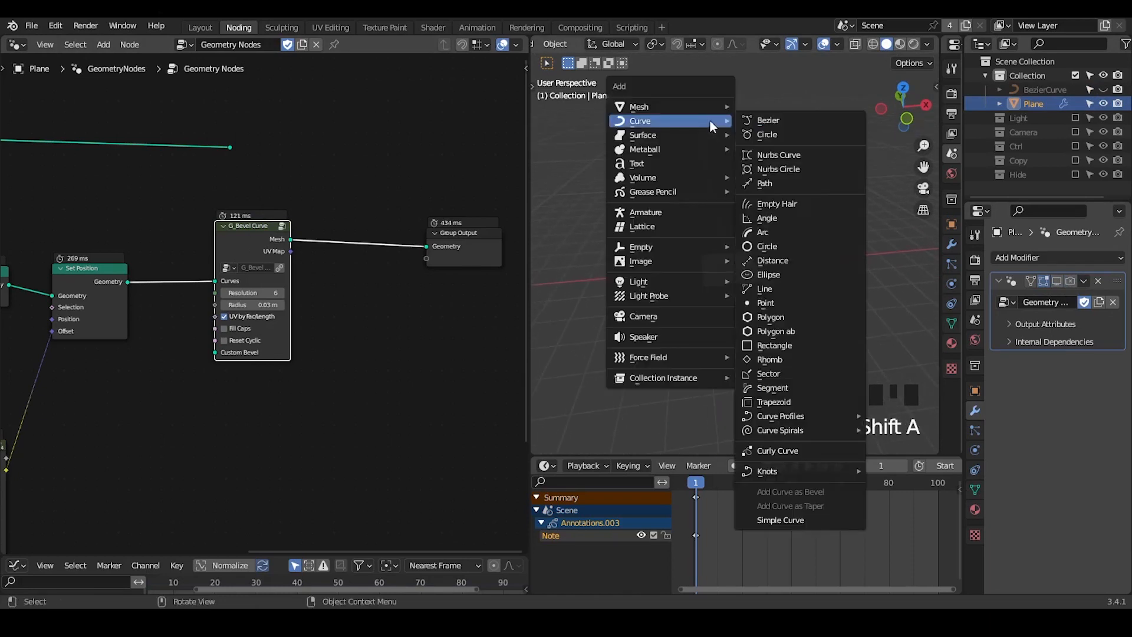
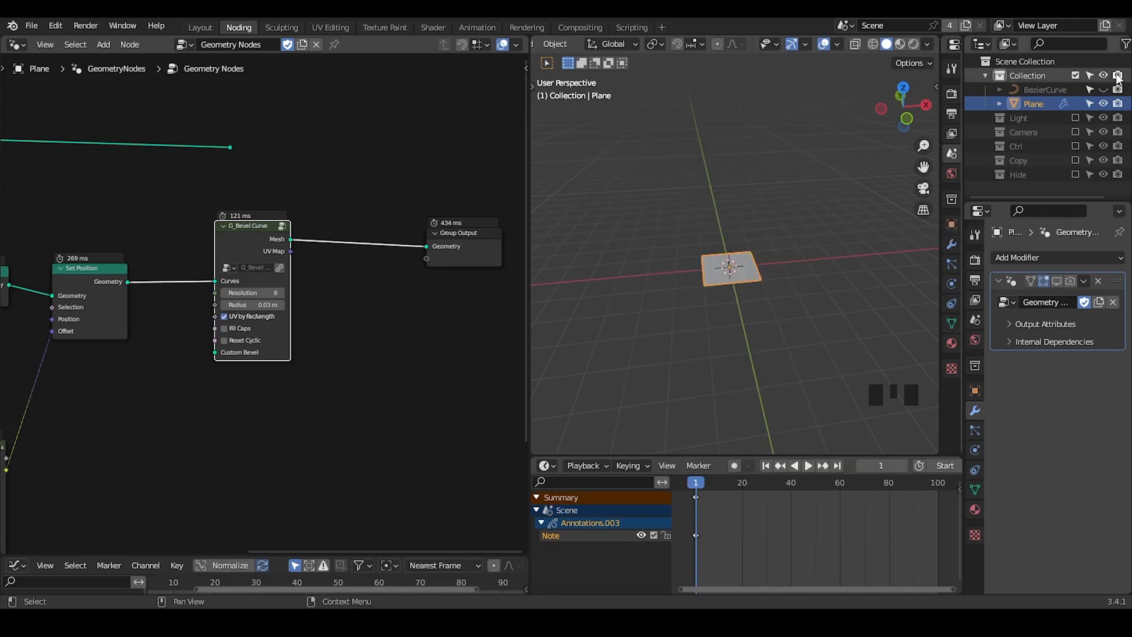
# - Unhide the BezierCurve, show its curve data properties, and reselect the Plane object
pyautogui.click(1103, 89)
pyautogui.click(1061, 87)
pyautogui.click(975, 469)
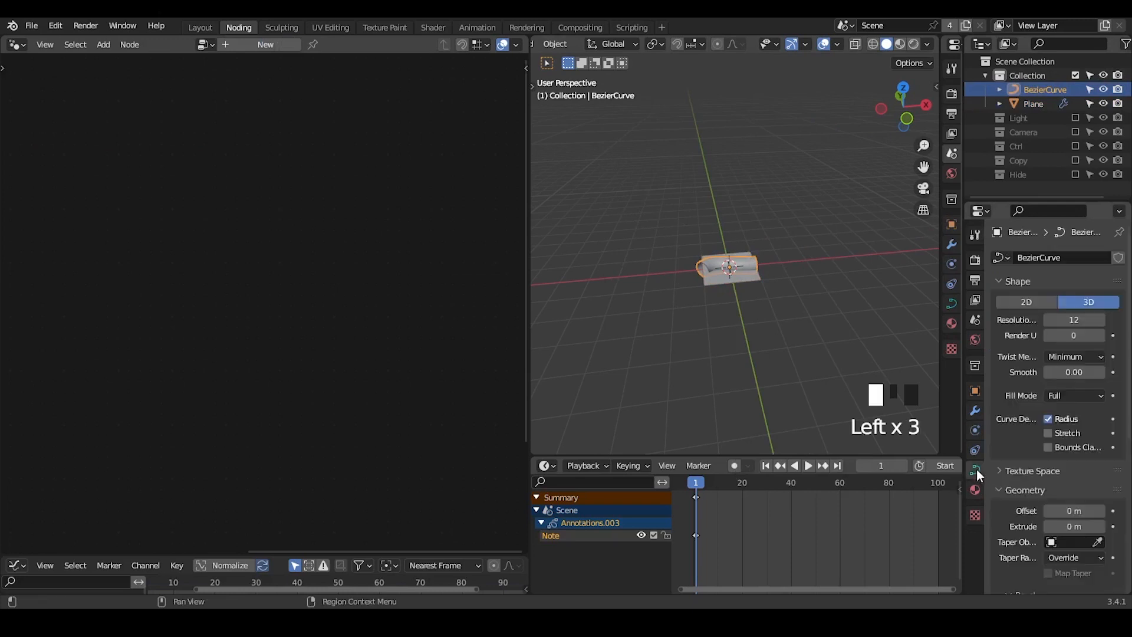
pyautogui.click(1028, 102)
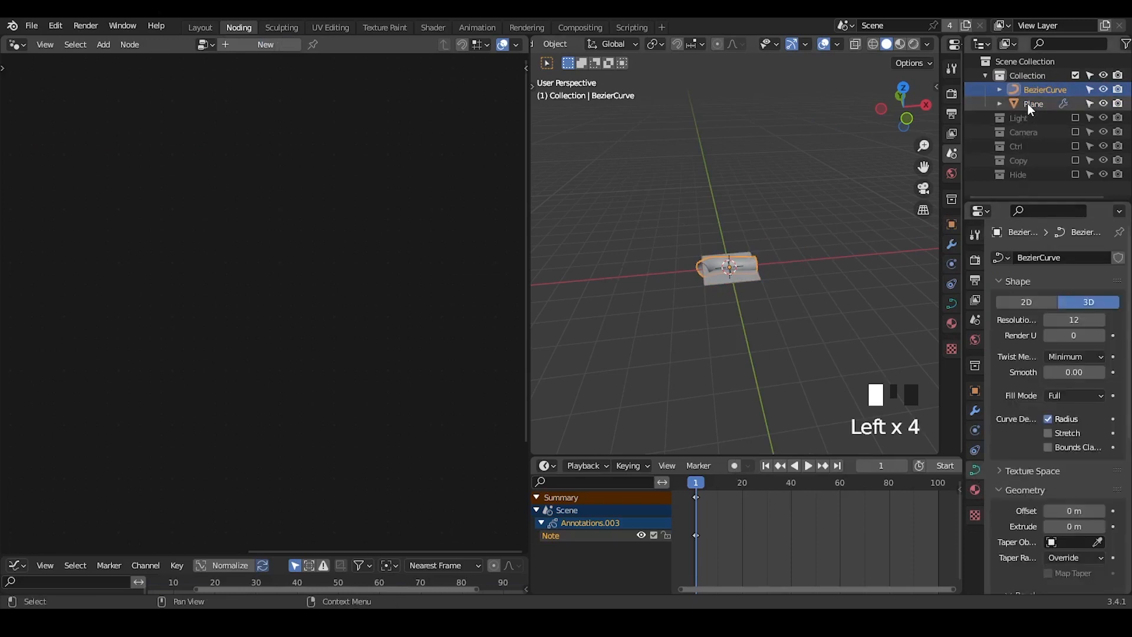
# - Add an Empty Hair curves object on the Plane and expand the Plane's hierarchy in the outliner
pyautogui.hotkey('shift', 'a')
pyautogui.moveTo(744, 172)
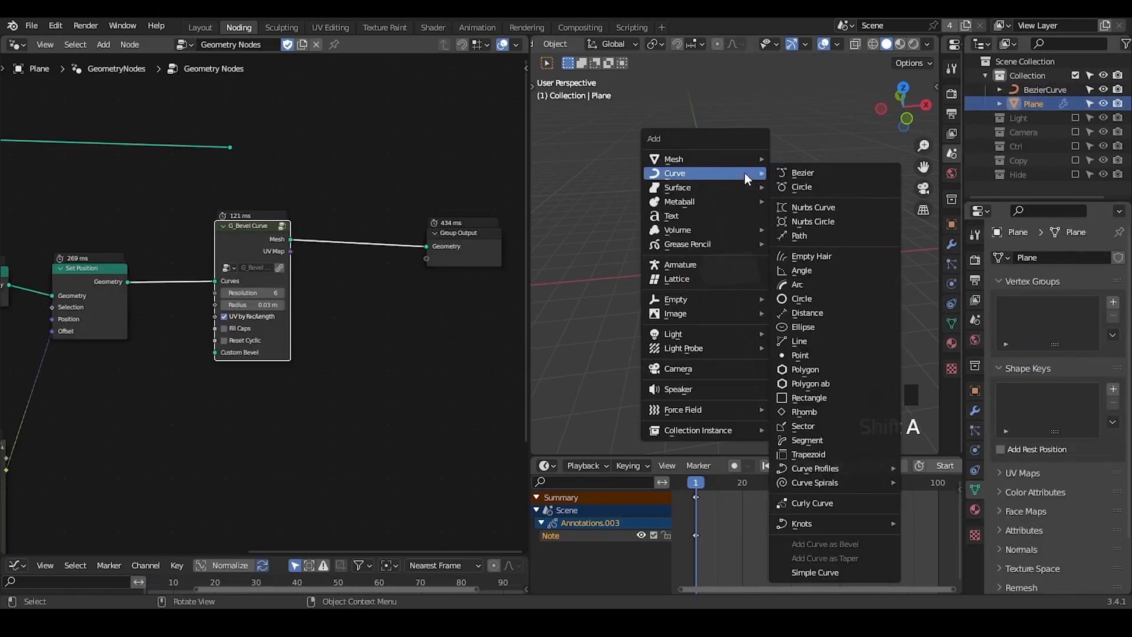
pyautogui.click(800, 257)
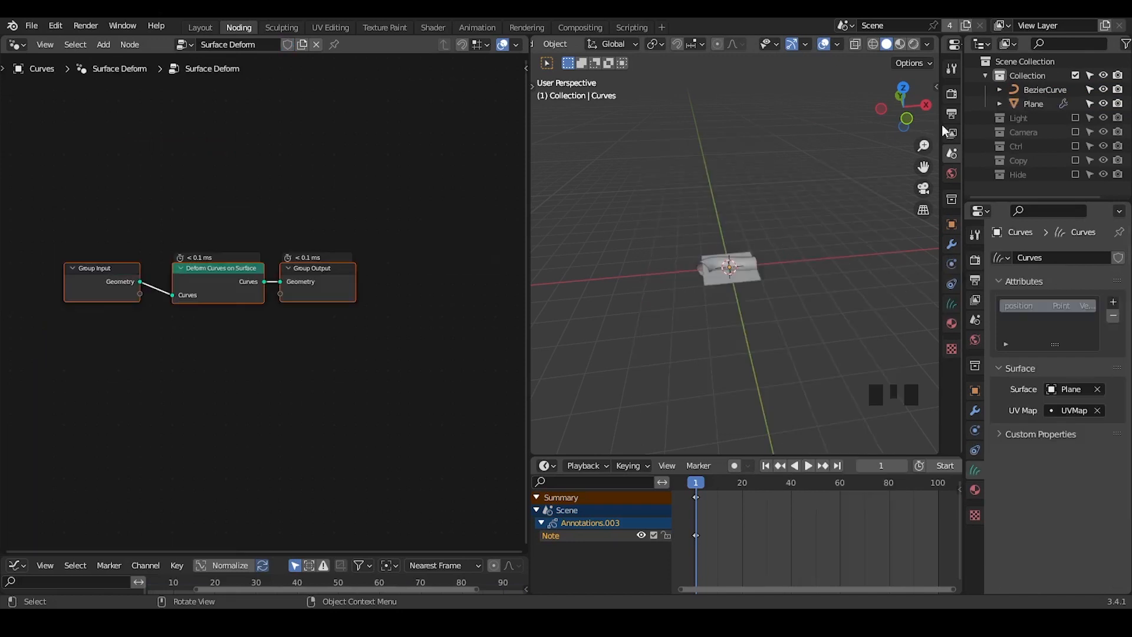
pyautogui.click(1000, 103)
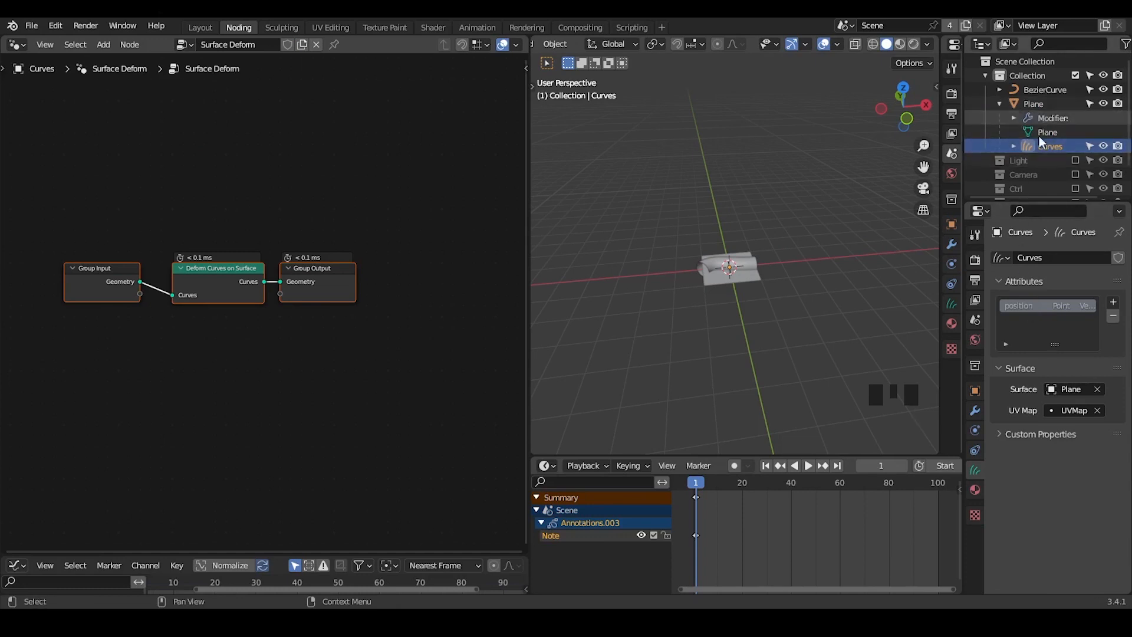
pyautogui.moveTo(235, 276); pyautogui.dragTo(242, 280, button='middle')
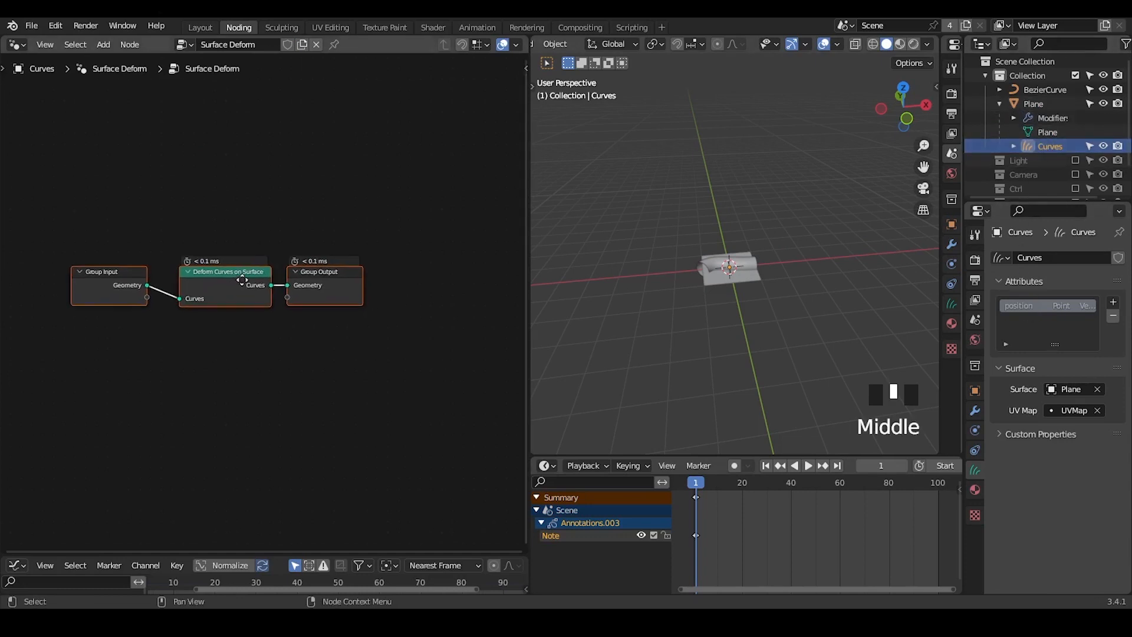
# - Hide the BezierCurve in the viewport so only the Plane remains in view
pyautogui.keyDown('ctrl'); pyautogui.moveTo(637, 278); pyautogui.dragTo(653, 223, button='middle'); pyautogui.keyUp('ctrl')
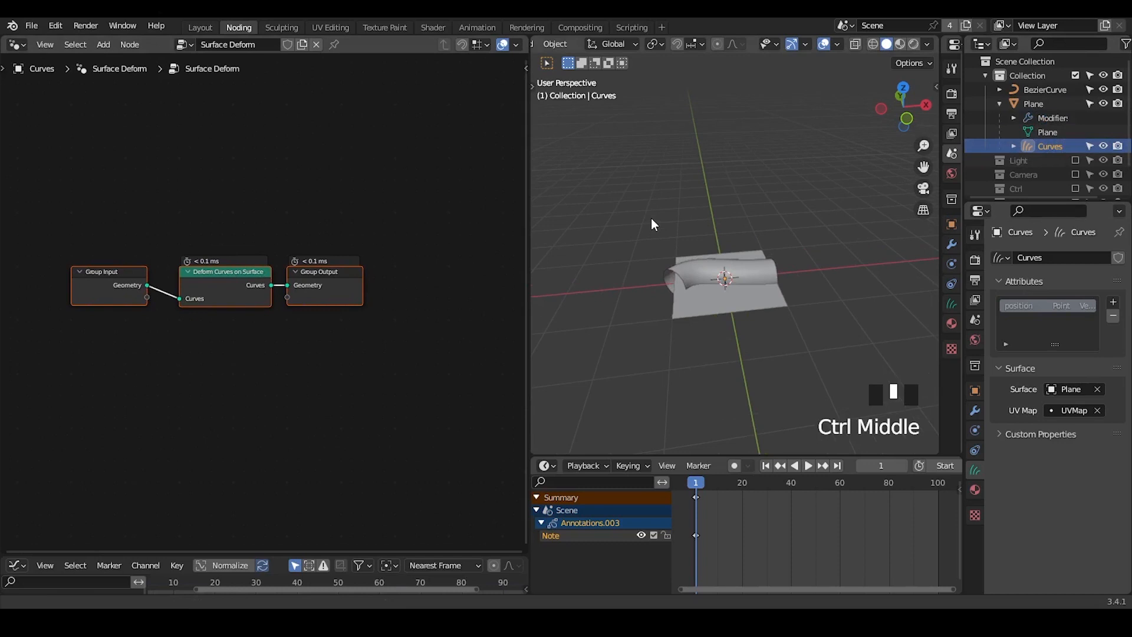
pyautogui.click(1104, 89)
pyautogui.keyDown('shift'); pyautogui.moveTo(823, 213); pyautogui.dragTo(643, 109, button='middle'); pyautogui.keyUp('shift')
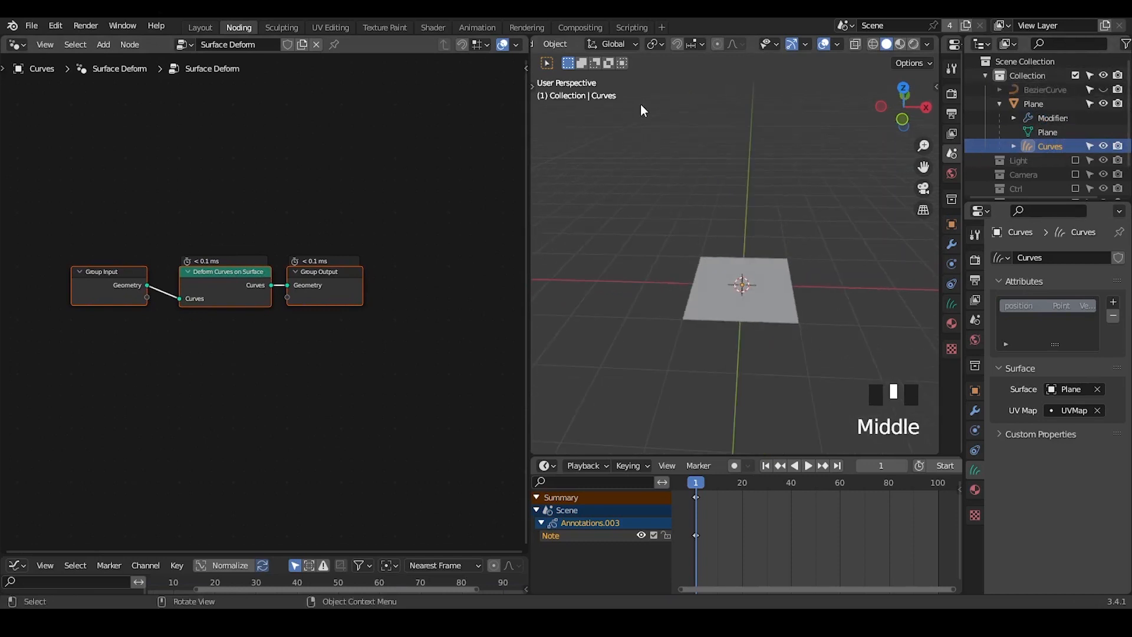
# - Switch the Curves object to Sculpt Mode, reveal the labelled sculpt tools, and choose the Add brush
pyautogui.moveTo(570, 46); pyautogui.dragTo(632, 48, button='middle')
pyautogui.click(561, 43)
pyautogui.click(566, 78)
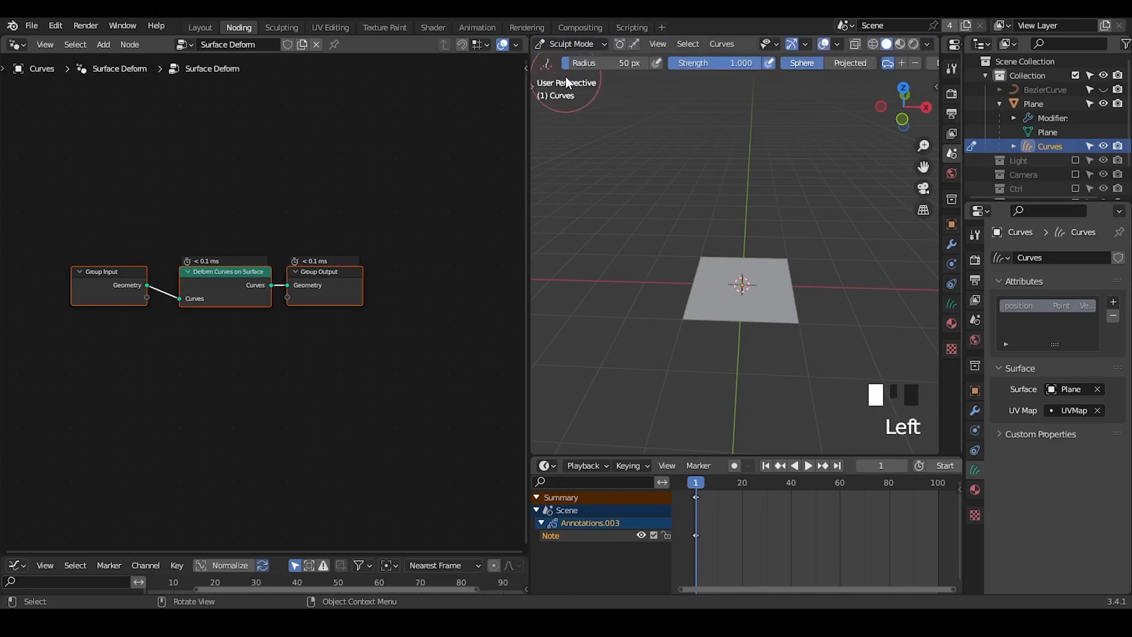
pyautogui.press('t')
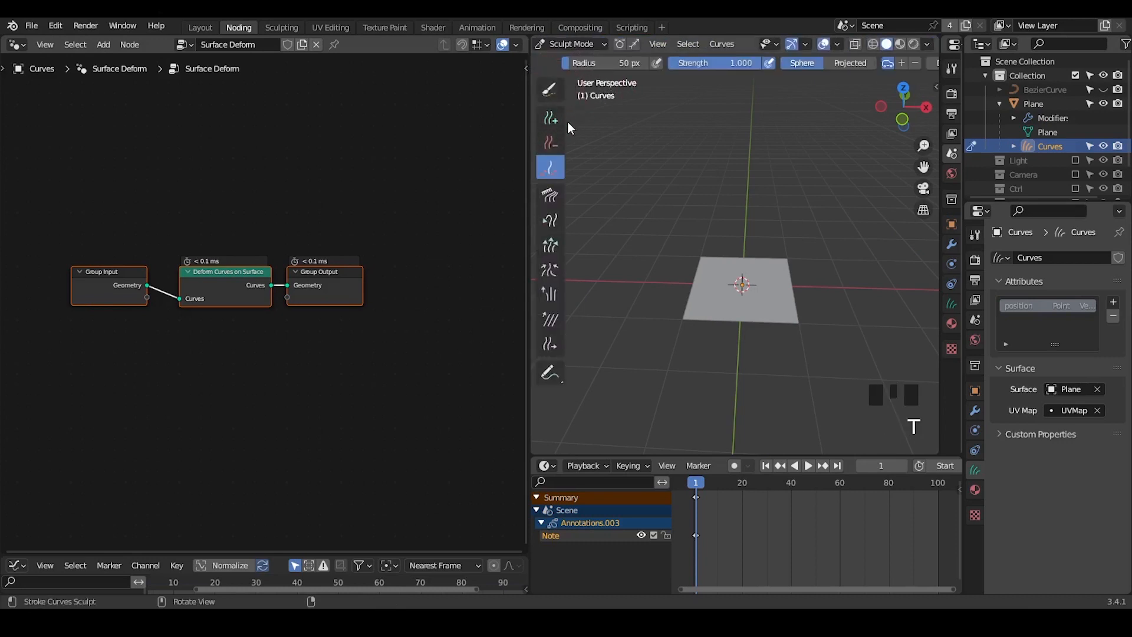
pyautogui.moveTo(565, 121); pyautogui.dragTo(622, 123)
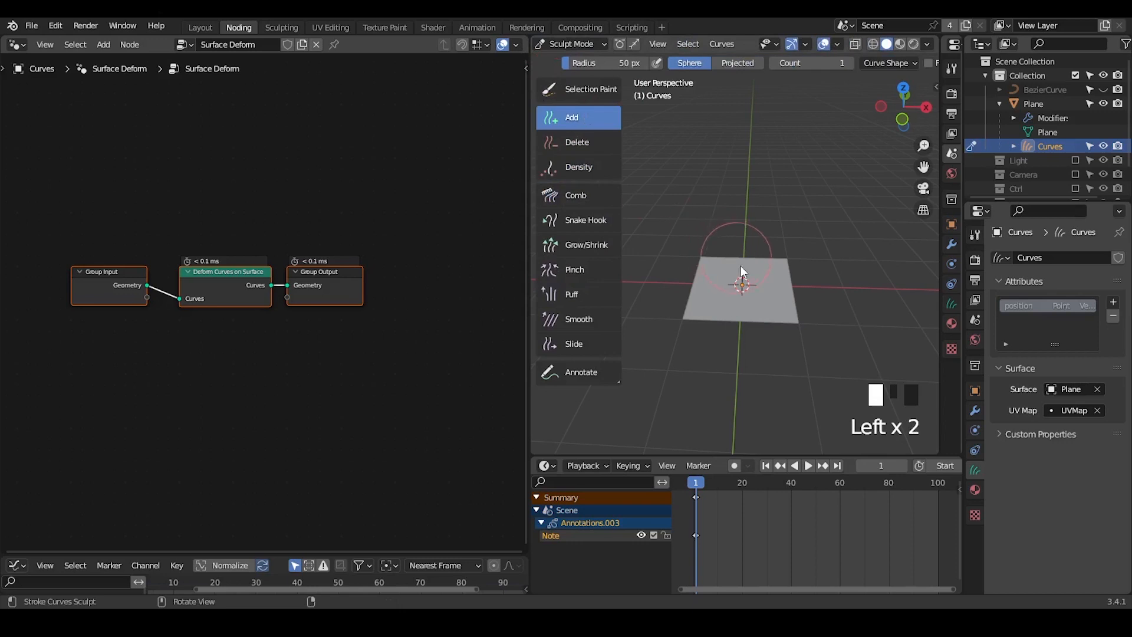
# - Brush hair strands onto the back and middle areas of the Plane with the Add brush
pyautogui.moveTo(741, 265)
pyautogui.keyDown('shift'); pyautogui.mouseDown(button='middle')
pyautogui.moveTo(766, 260)
pyautogui.moveTo(763, 303)
pyautogui.moveTo(767, 251)
pyautogui.mouseUp(button='middle'); pyautogui.keyUp('shift')
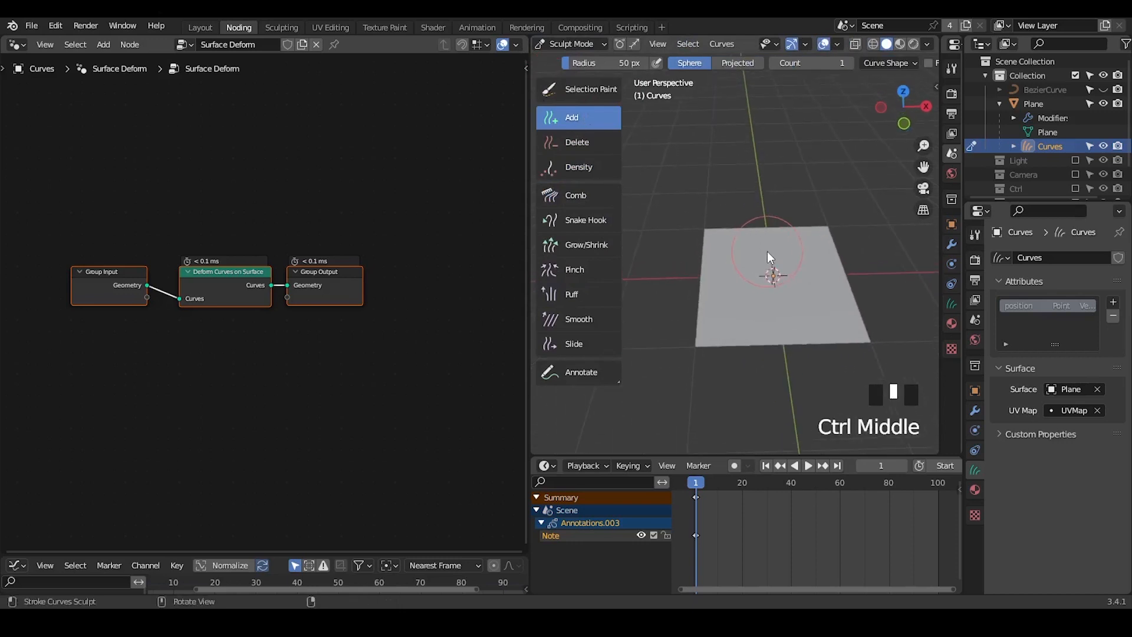
pyautogui.moveTo(767, 251); pyautogui.dragTo(798, 295)
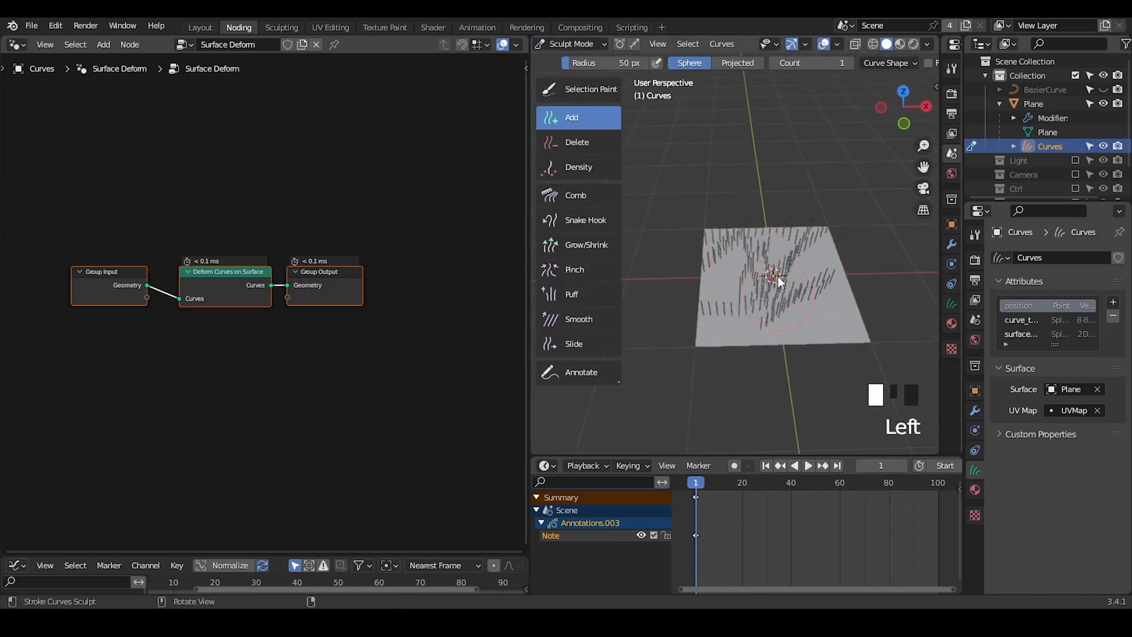
pyautogui.moveTo(729, 293); pyautogui.dragTo(740, 292)
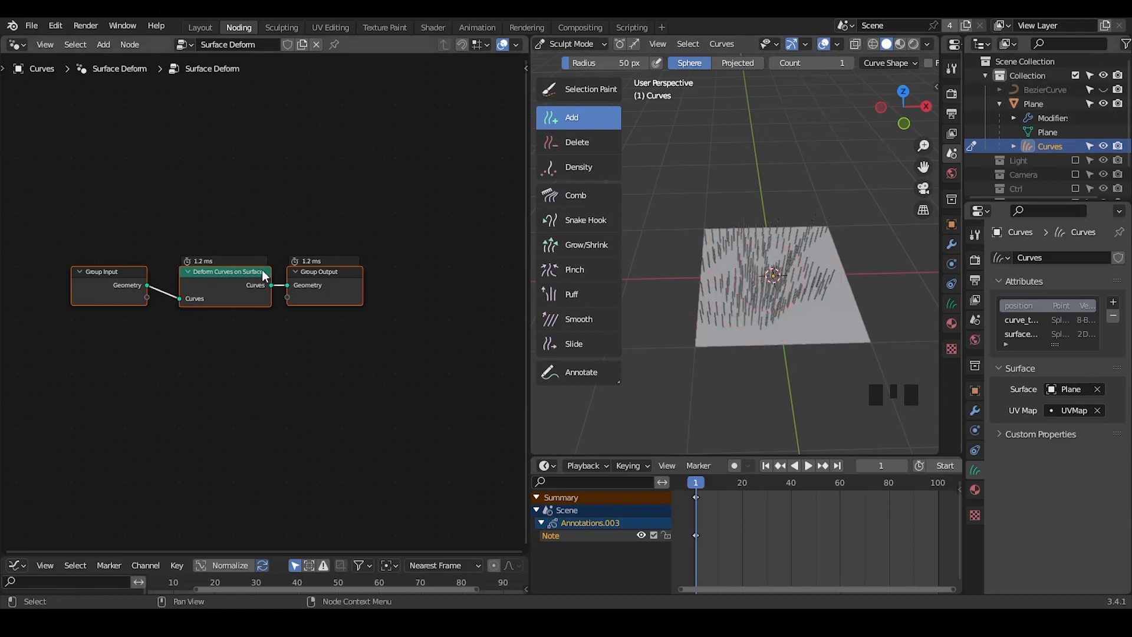
pyautogui.moveTo(763, 296)
pyautogui.mouseDown(button='middle')
pyautogui.moveTo(764, 255)
pyautogui.moveTo(776, 246)
pyautogui.moveTo(775, 282)
pyautogui.mouseUp(button='middle')
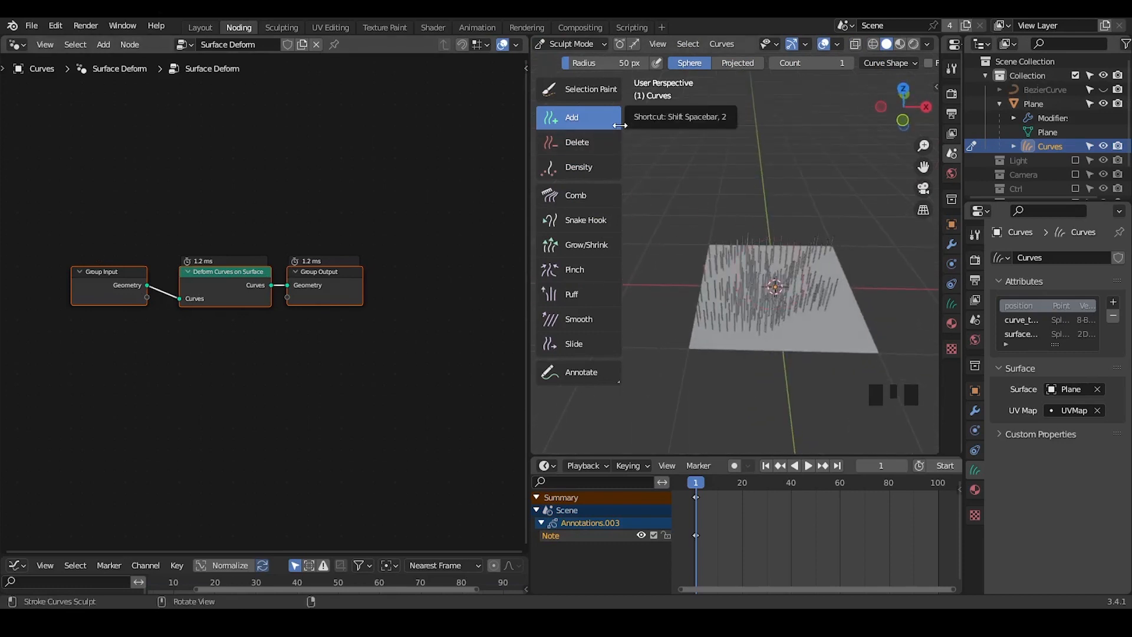
# - Hide the sculpt tools, return the Curves object to Object Mode, and deselect it
pyautogui.press('t')
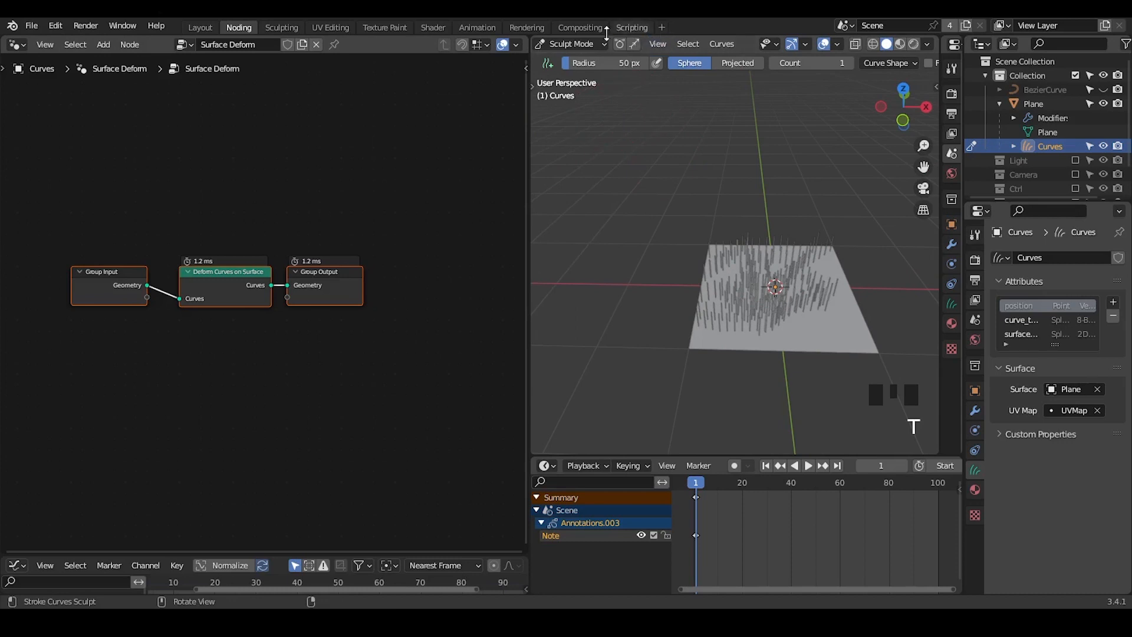
pyautogui.click(593, 44)
pyautogui.click(590, 62)
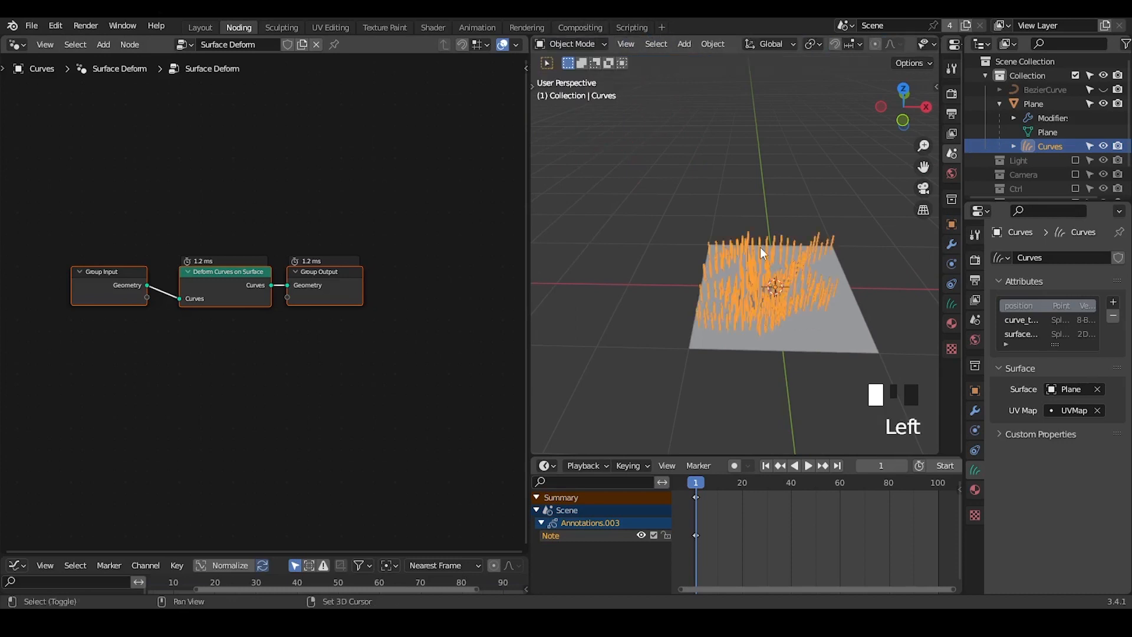
pyautogui.moveTo(760, 247)
pyautogui.keyDown('shift'); pyautogui.mouseDown(button='middle')
pyautogui.moveTo(742, 243)
pyautogui.moveTo(774, 275)
pyautogui.moveTo(824, 48)
pyautogui.moveTo(667, 47)
pyautogui.mouseUp(button='middle'); pyautogui.keyUp('shift')
pyautogui.click(822, 124)
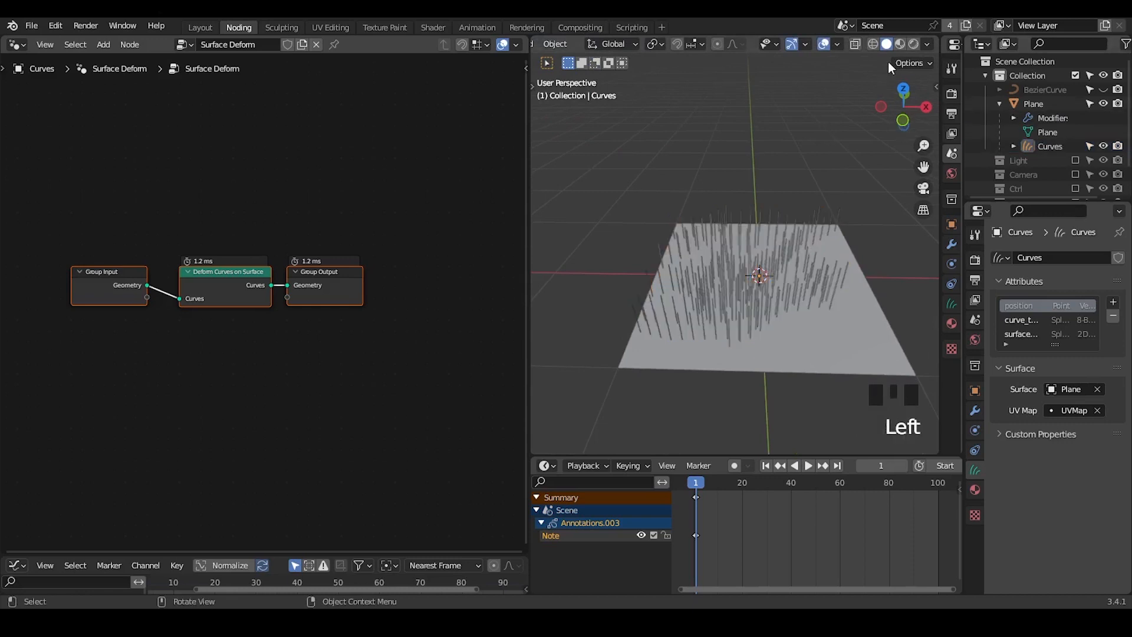
# - Show the hair in Material Preview shading with the viewport overlays turned off
pyautogui.click(899, 46)
pyautogui.moveTo(738, 257)
pyautogui.mouseDown(button='middle')
pyautogui.moveTo(736, 219)
pyautogui.moveTo(715, 208)
pyautogui.mouseUp(button='middle')
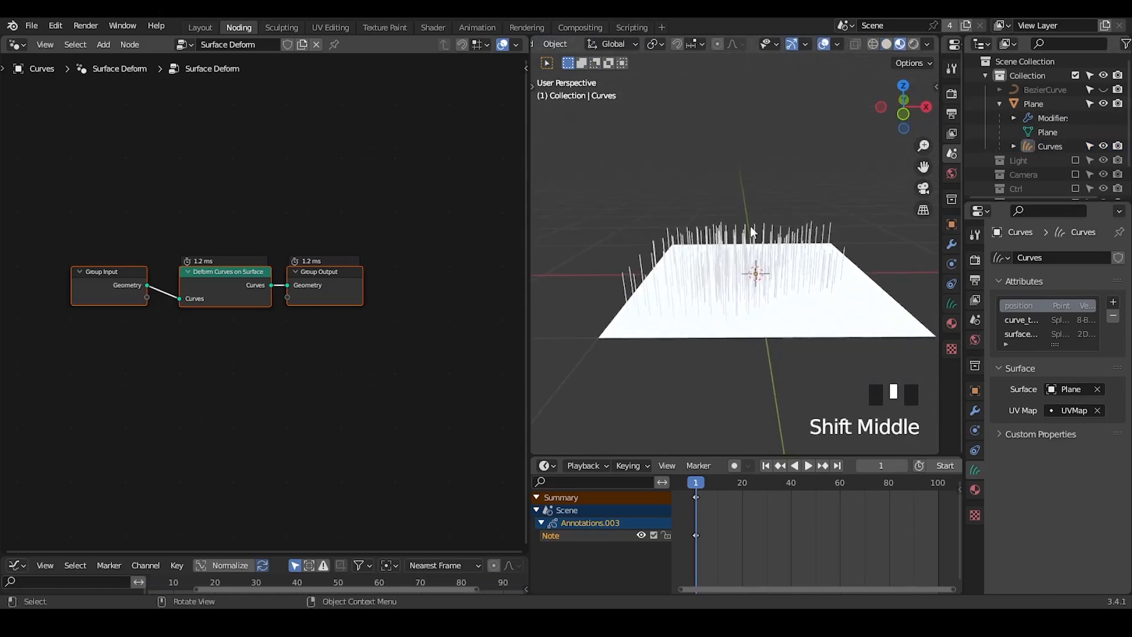
pyautogui.click(824, 45)
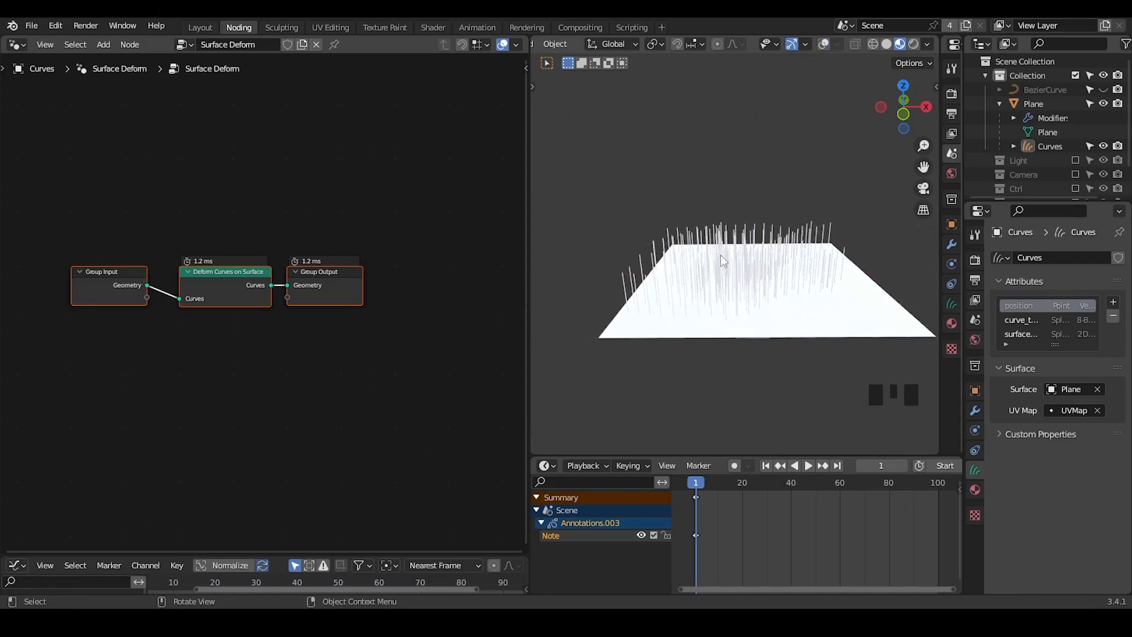
# - Clear the parent of the Curves object to separate it from the Plane
pyautogui.click(1043, 147)
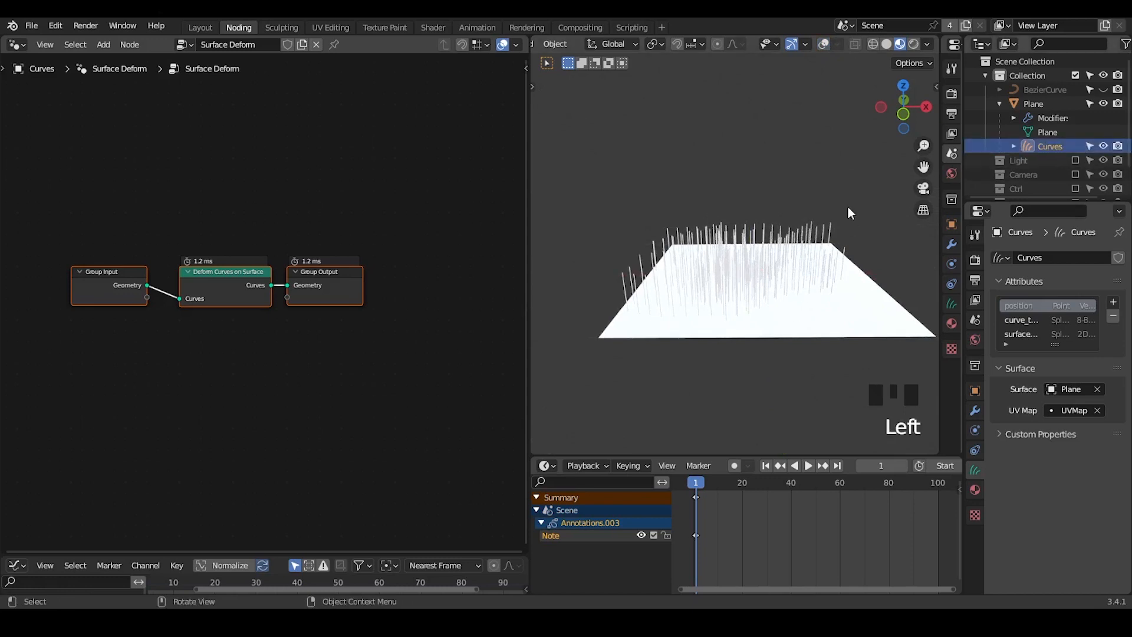
pyautogui.hotkey('alt', 'p')
pyautogui.click(848, 207)
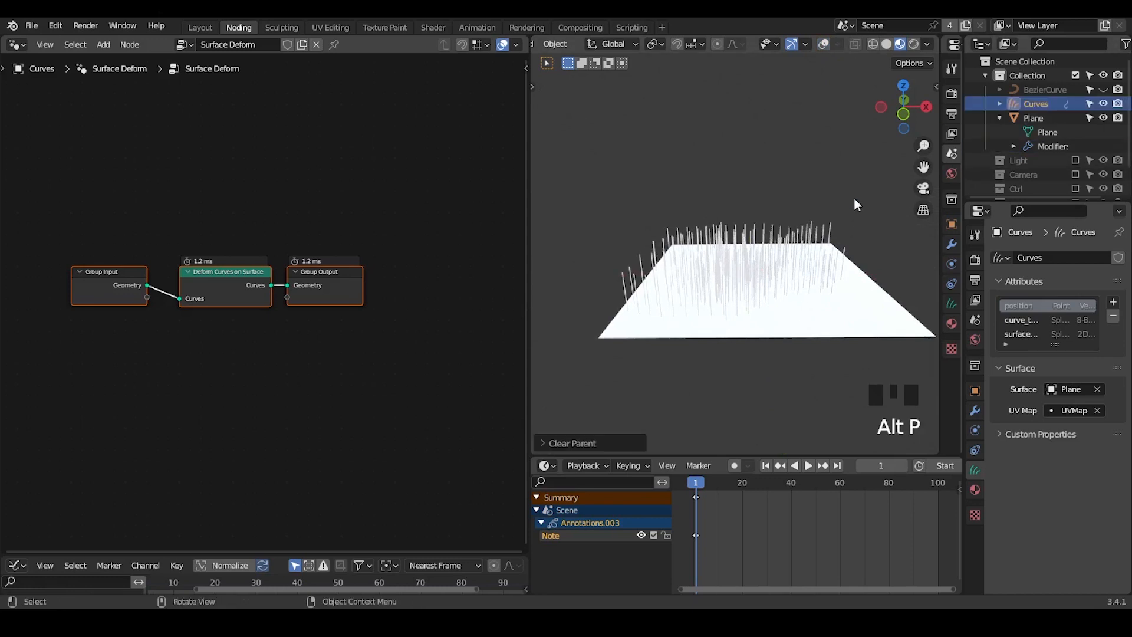
# - Delete the Plane object and select the Curves object
pyautogui.click(1033, 121)
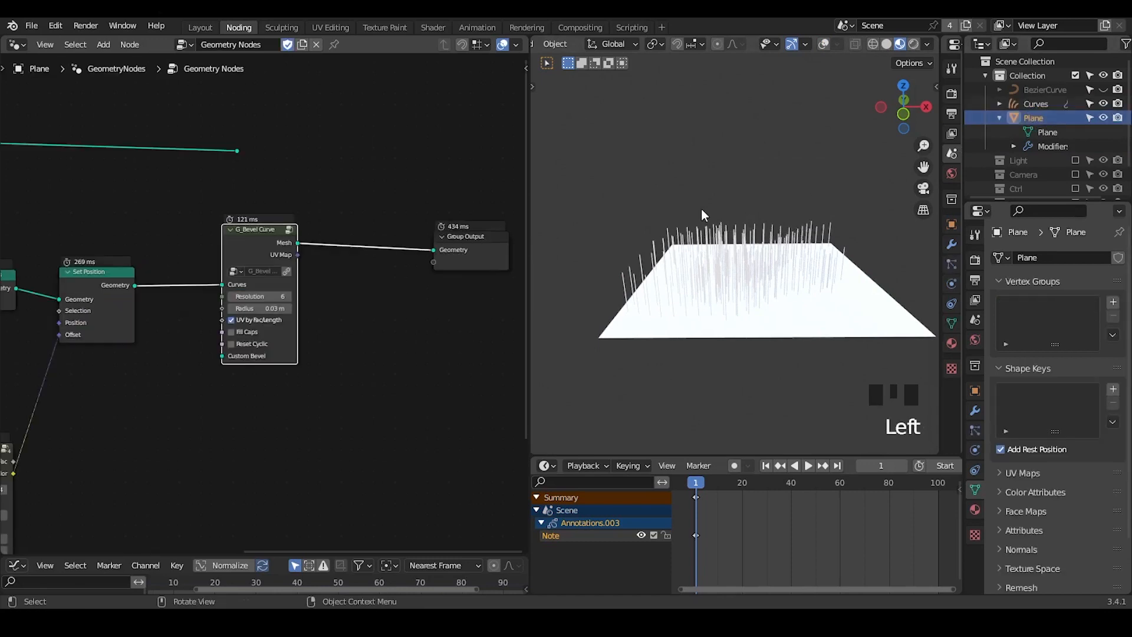
pyautogui.press('x')
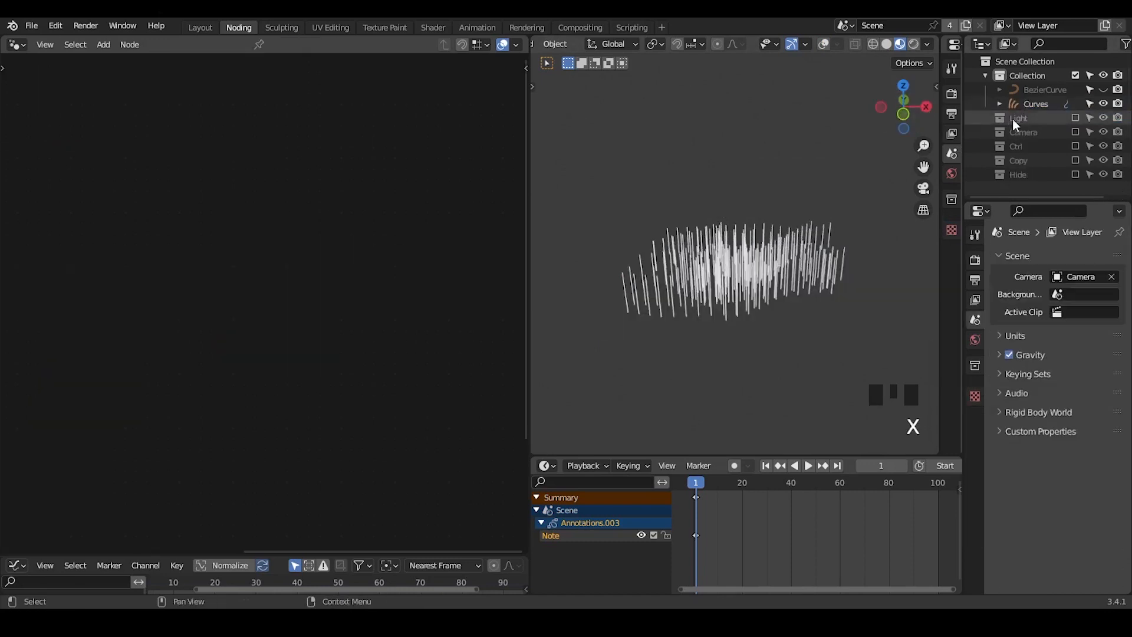
pyautogui.click(1033, 104)
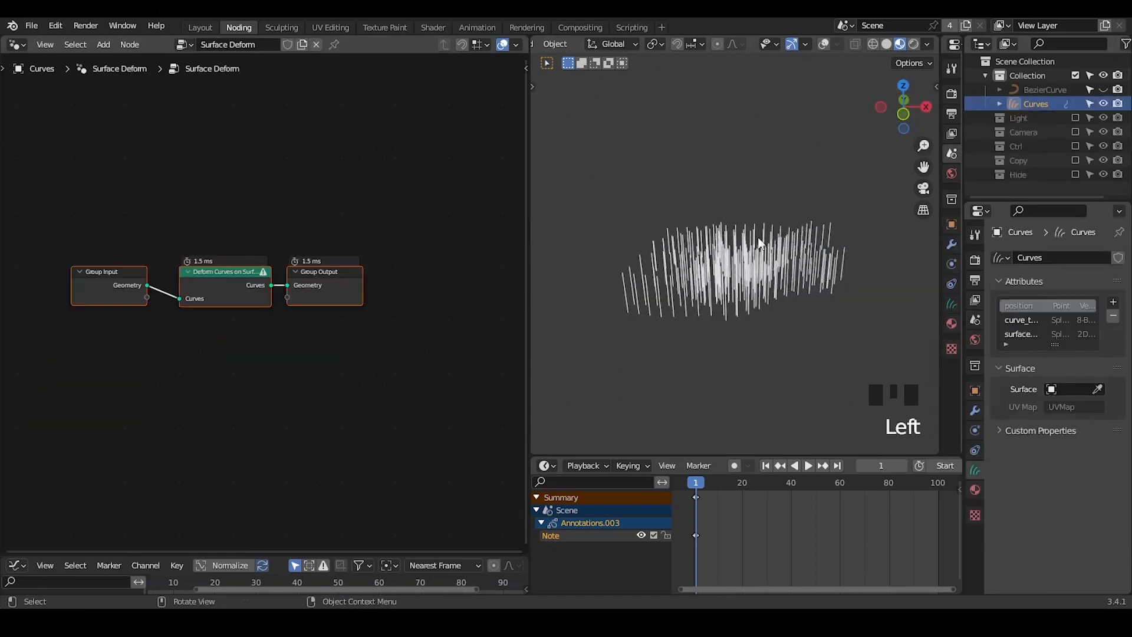
pyautogui.keyDown('ctrl'); pyautogui.moveTo(701, 319); pyautogui.dragTo(702, 288, button='middle'); pyautogui.keyUp('ctrl')
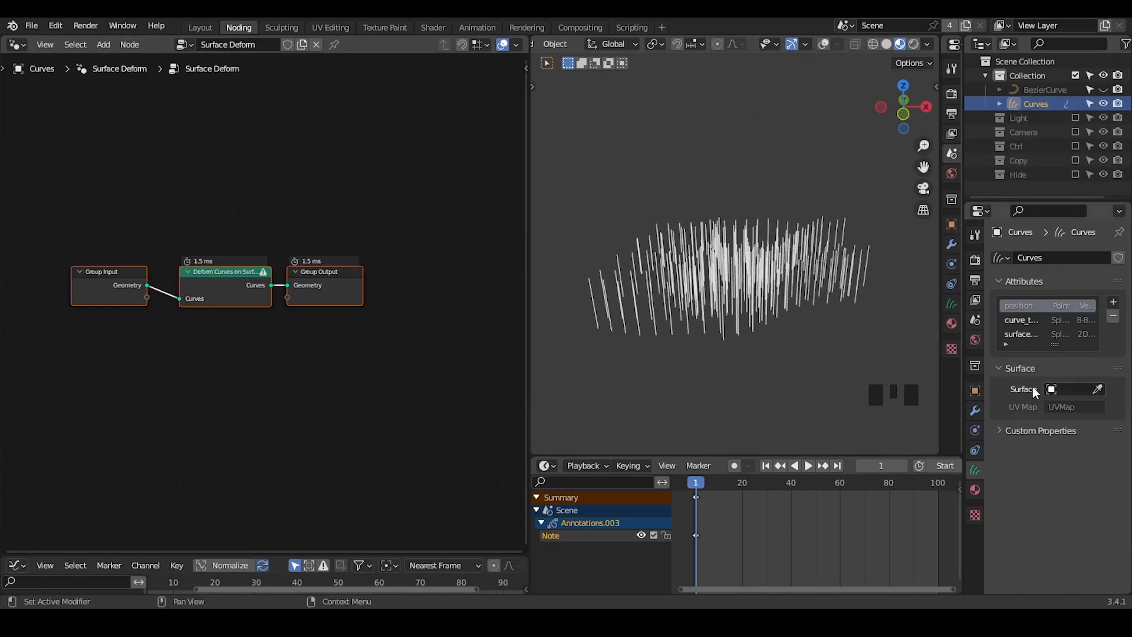
# - Assign the existing Geometry Nodes node tree to the Curves object's Surface Deform modifier
pyautogui.click(237, 294)
pyautogui.click(228, 292)
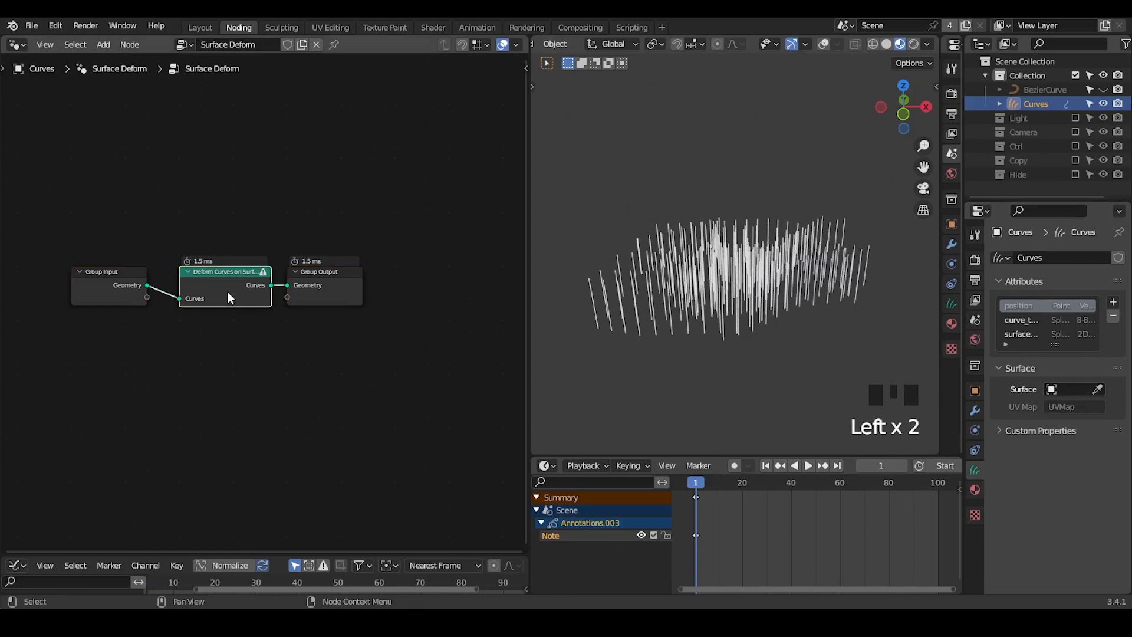
pyautogui.click(182, 45)
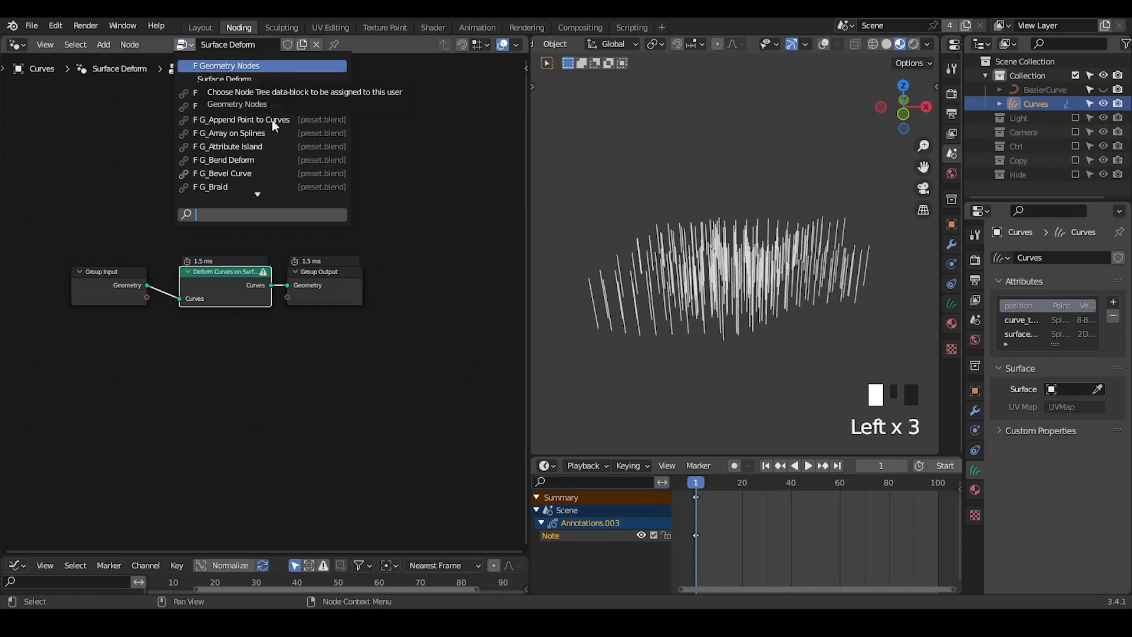
pyautogui.scroll(-10, 614, 188)
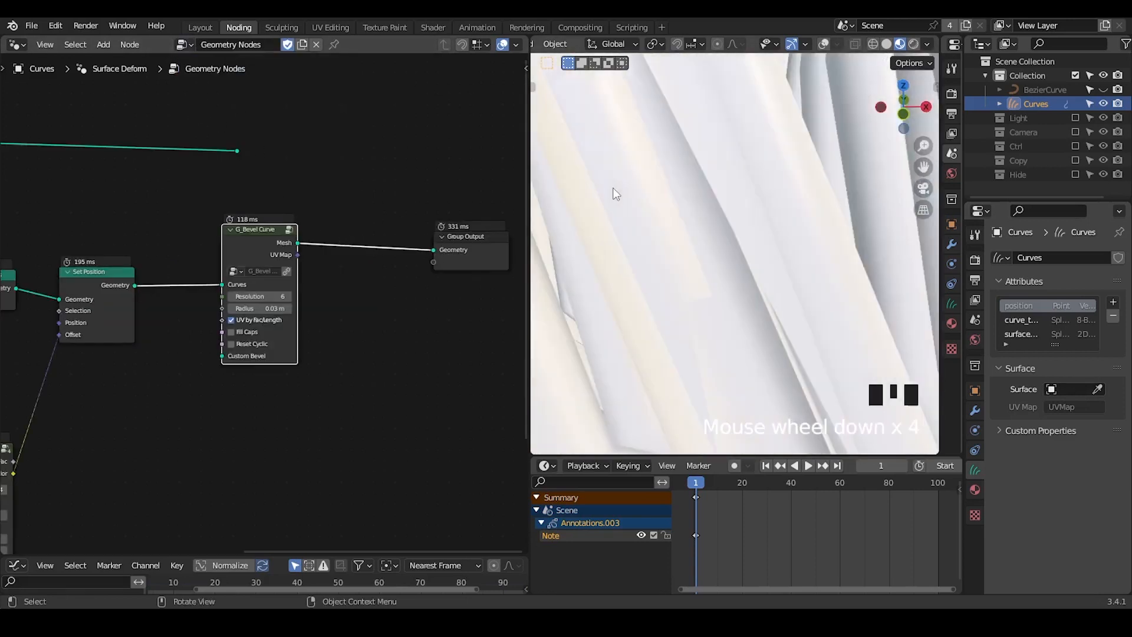
pyautogui.keyDown('shift'); pyautogui.moveTo(613, 188); pyautogui.dragTo(667, 240, button='middle'); pyautogui.keyUp('shift')
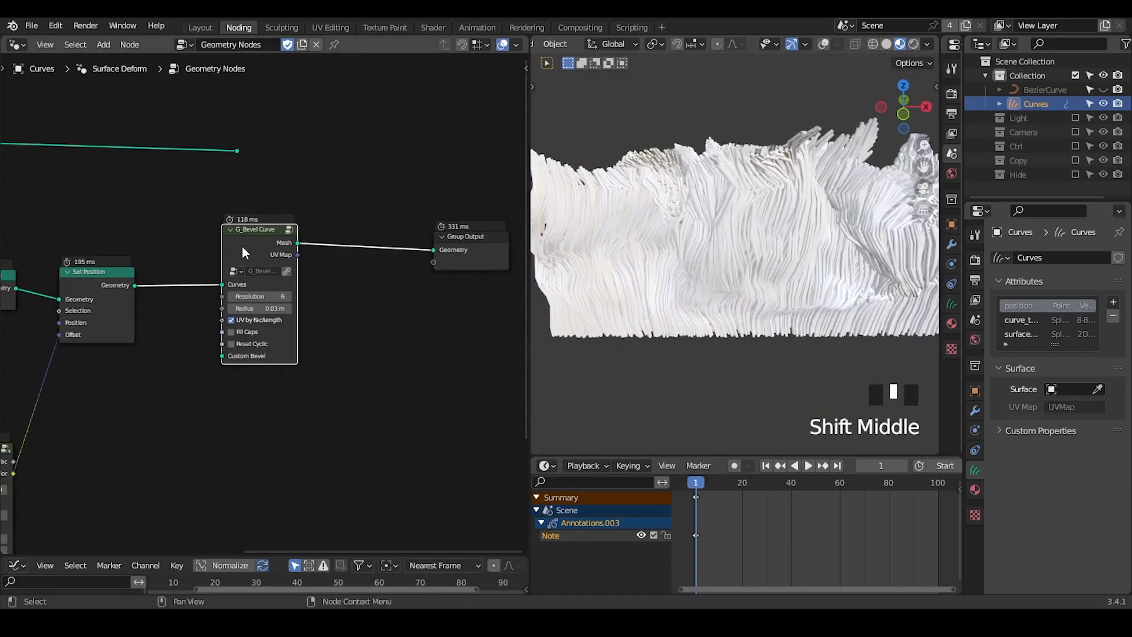
# - Dissolve the G_Bevel Curve node, keeping Set Position linked to the Group Output, and move the Group Output closer to Set Position
pyautogui.moveTo(241, 241); pyautogui.dragTo(267, 244)
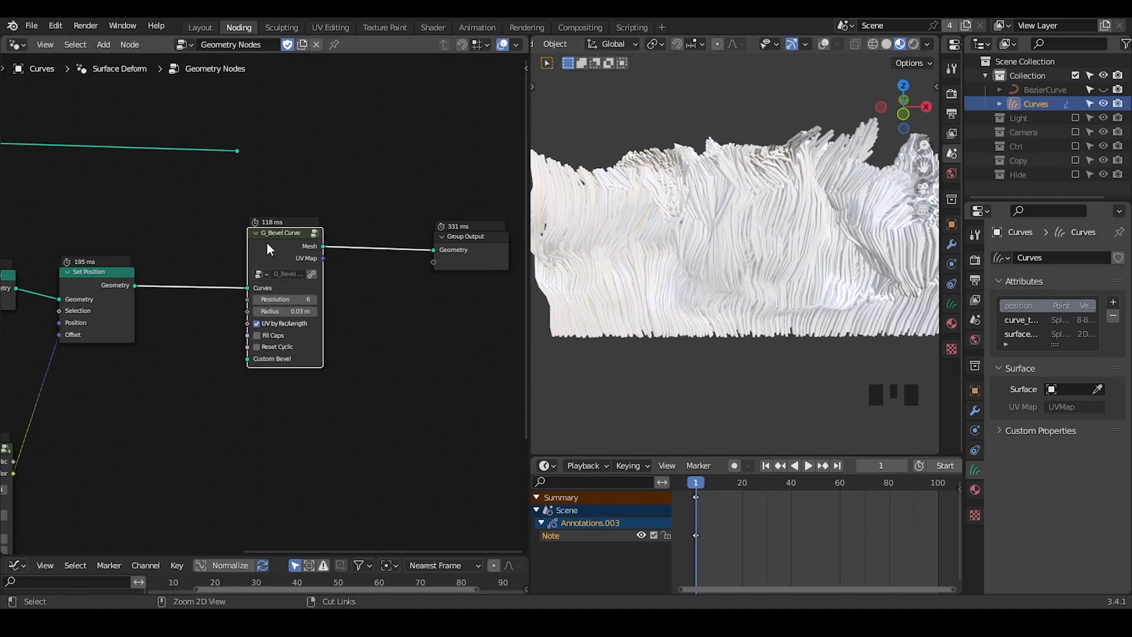
pyautogui.hotkey('ctrl', 'x')
pyautogui.keyDown('shift'); pyautogui.moveTo(684, 185); pyautogui.dragTo(615, 240, button='middle'); pyautogui.keyUp('shift')
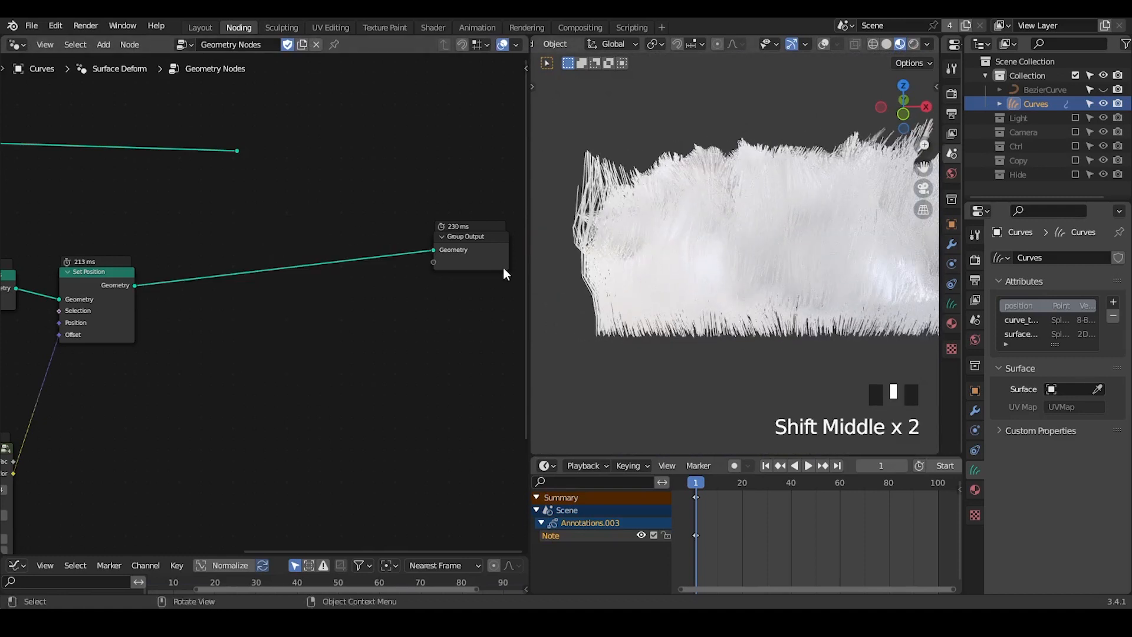
pyautogui.moveTo(467, 242); pyautogui.dragTo(328, 267)
pyautogui.moveTo(192, 300); pyautogui.dragTo(232, 284, button='middle')
pyautogui.scroll(1, 248, 283)
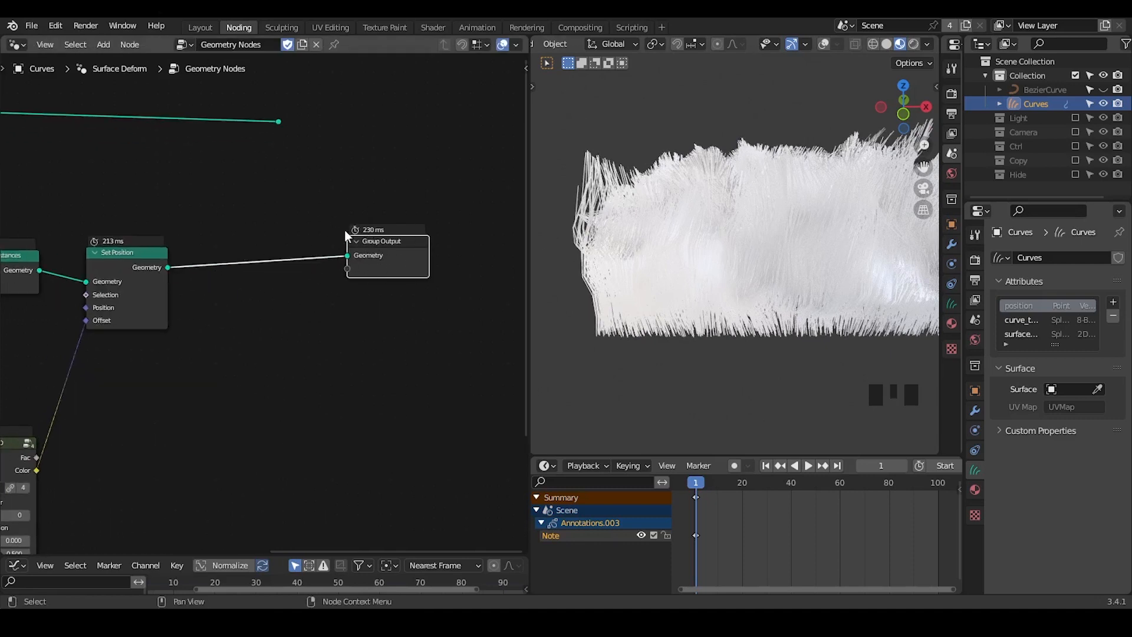
# - Switch the viewport to Solid shading and inspect the generated hair strands up close
pyautogui.moveTo(652, 252)
pyautogui.keyDown('shift'); pyautogui.mouseDown(button='middle')
pyautogui.moveTo(685, 253)
pyautogui.moveTo(636, 239)
pyautogui.mouseUp(button='middle'); pyautogui.keyUp('shift')
pyautogui.keyDown('shift'); pyautogui.moveTo(635, 240); pyautogui.dragTo(686, 246, button='middle'); pyautogui.keyUp('shift')
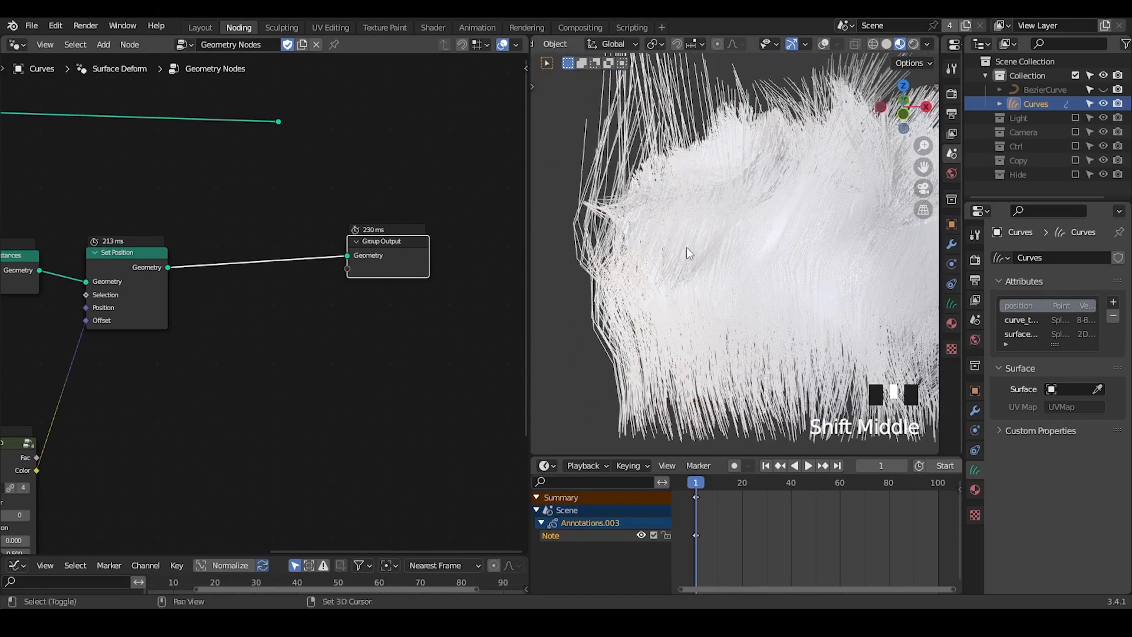
pyautogui.press('z')
pyautogui.click(742, 218)
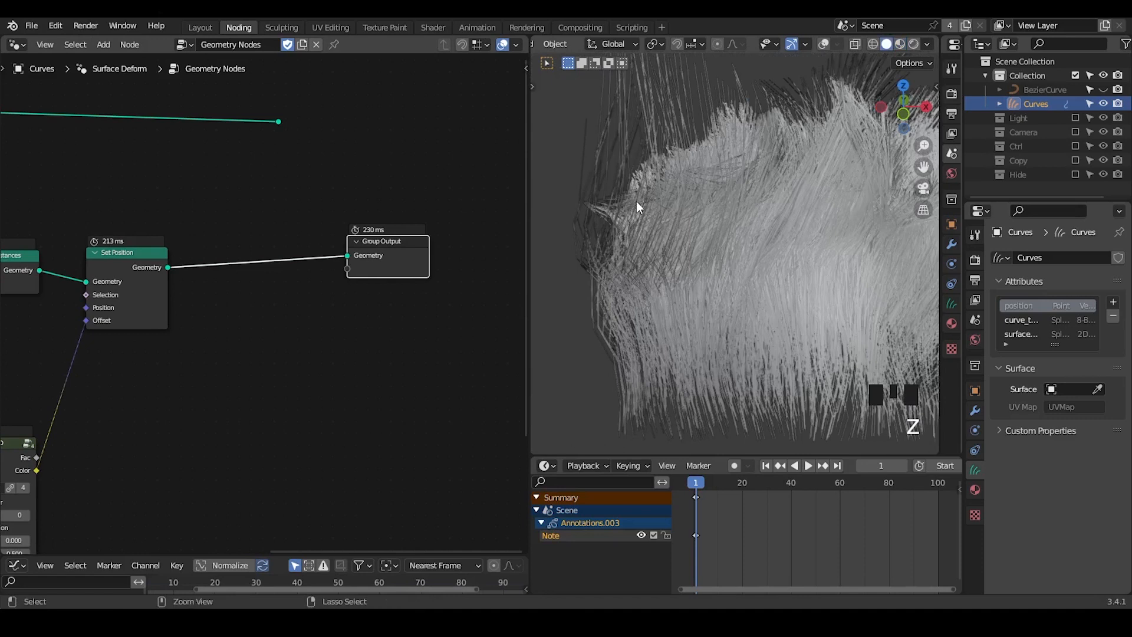
pyautogui.keyDown('ctrl'); pyautogui.moveTo(637, 207); pyautogui.dragTo(633, 223, button='middle'); pyautogui.keyUp('ctrl')
pyautogui.click(672, 212)
pyautogui.keyDown('shift'); pyautogui.moveTo(641, 154); pyautogui.dragTo(618, 256, button='middle'); pyautogui.keyUp('shift')
# - In the Eevee render settings, expand the Curves section and set the additional subdivisions to 3
pyautogui.click(977, 263)
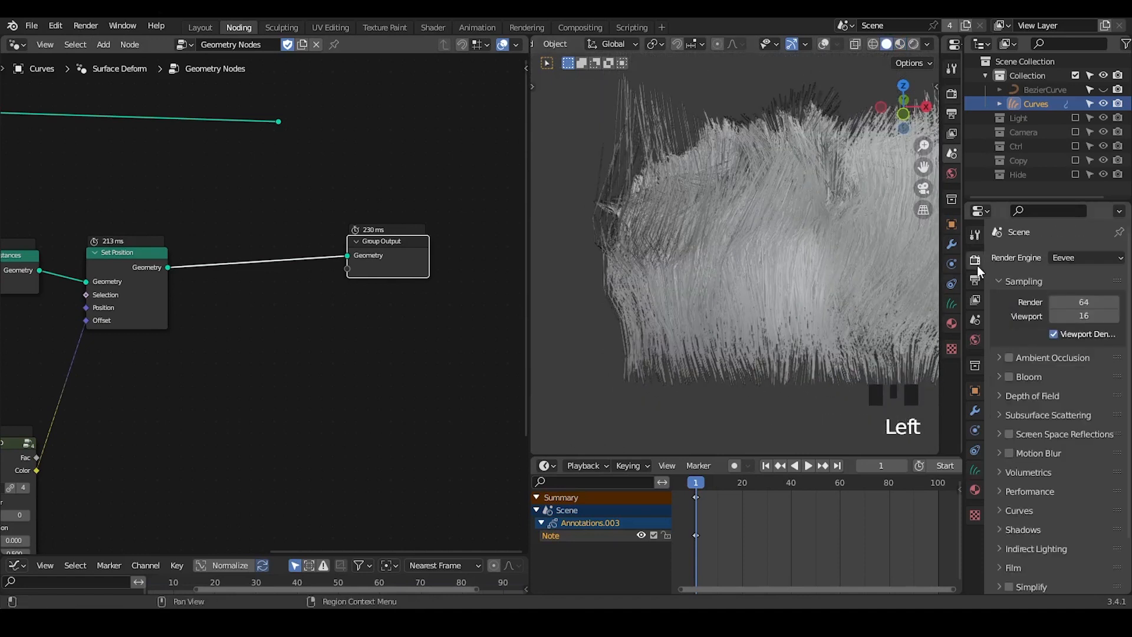
pyautogui.click(1011, 282)
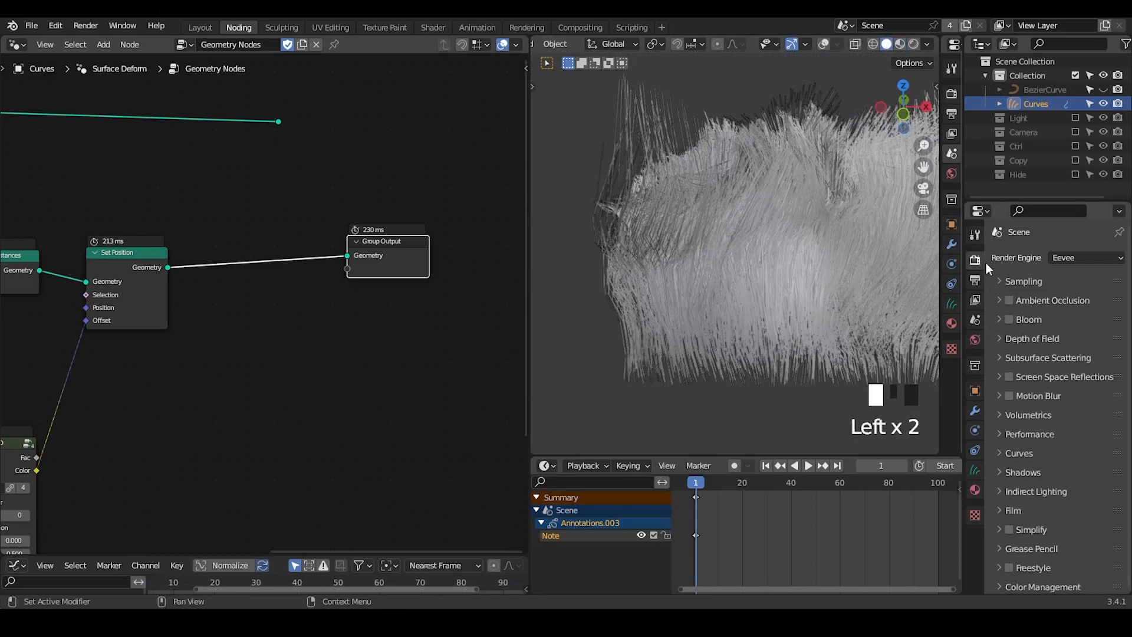
pyautogui.middleClick(1025, 453)
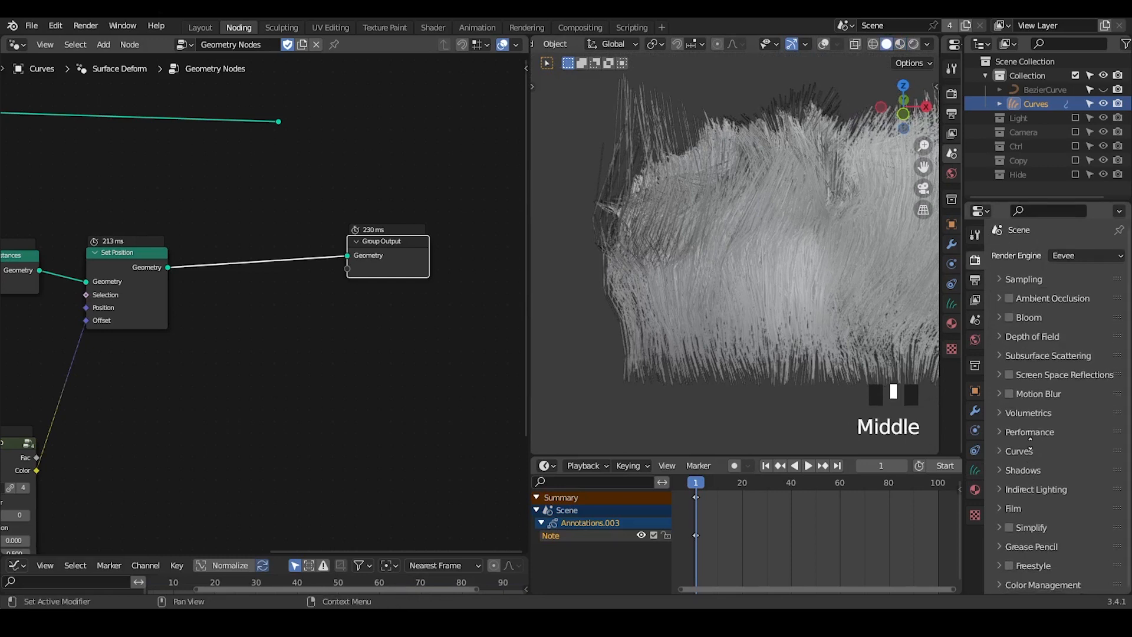
pyautogui.click(1029, 450)
pyautogui.moveTo(1036, 465); pyautogui.dragTo(1034, 390, button='middle')
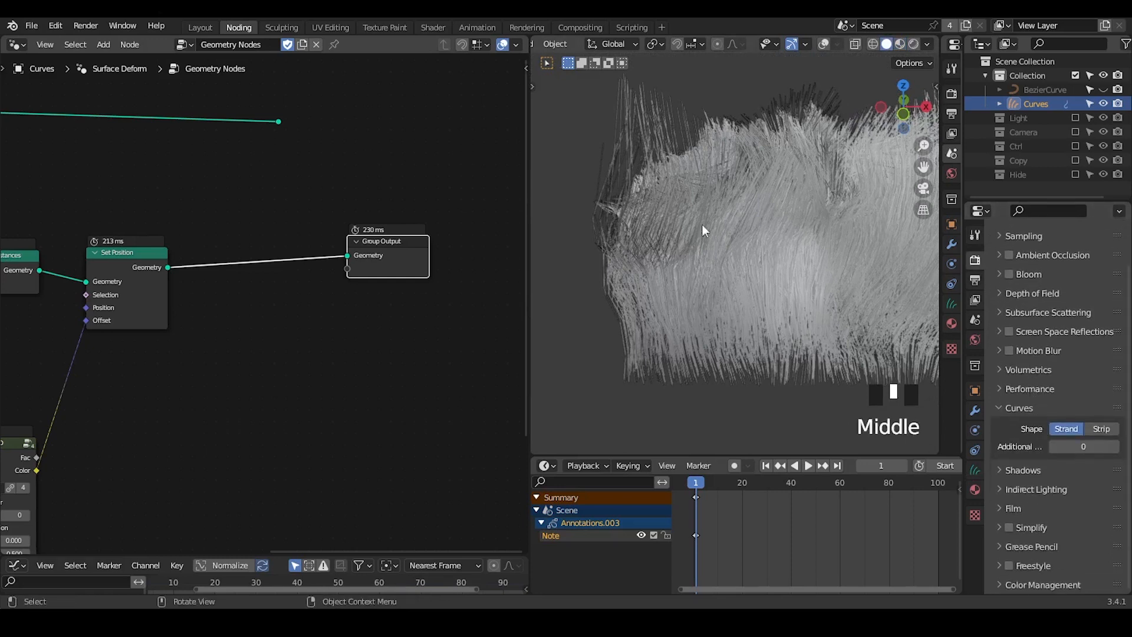
pyautogui.click(1117, 450)
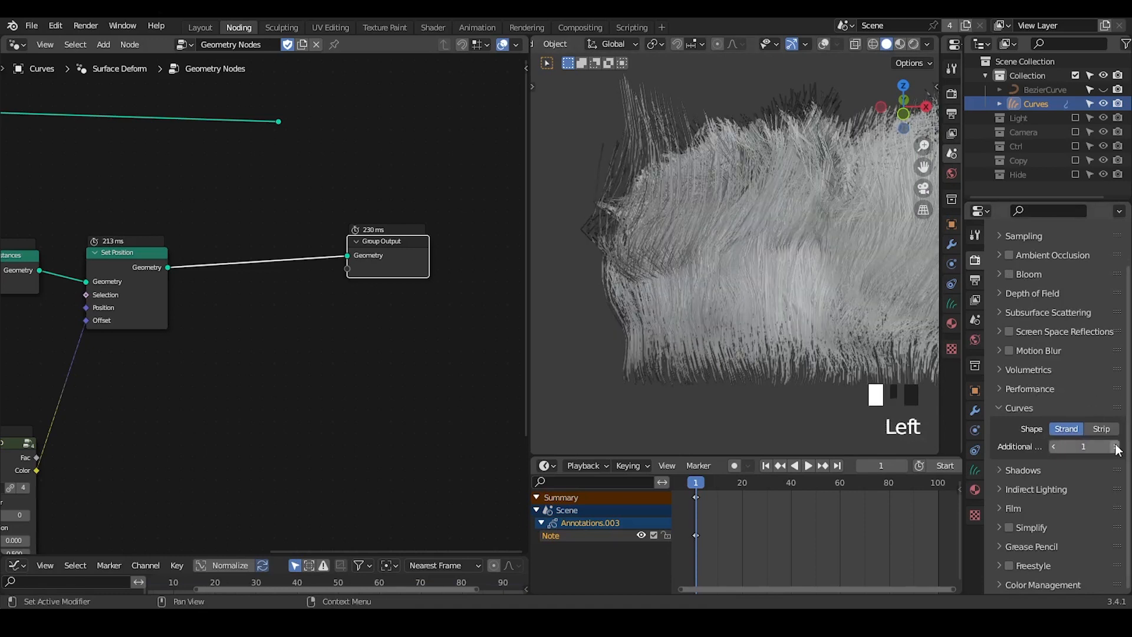
pyautogui.click(1117, 450)
pyautogui.click(1116, 450)
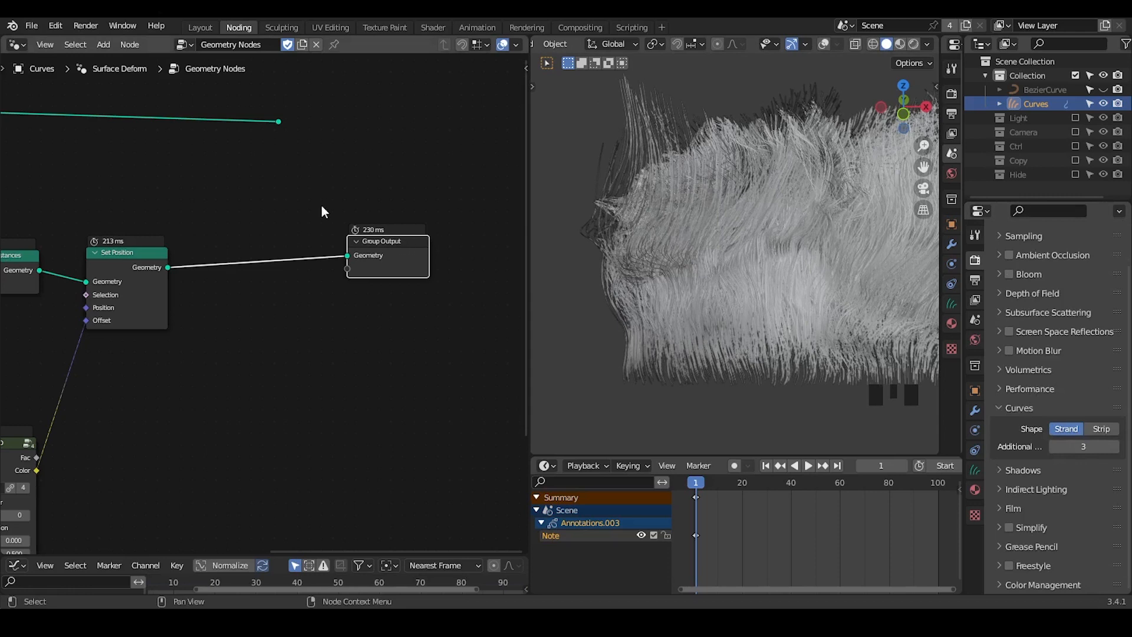
# - Set the Count of the G_Curve Linear node to 5
pyautogui.moveTo(339, 222); pyautogui.dragTo(366, 197)
pyautogui.moveTo(420, 177)
pyautogui.mouseDown(button='right')
pyautogui.moveTo(367, 261)
pyautogui.moveTo(405, 240)
pyautogui.mouseUp(button='right')
pyautogui.moveTo(147, 348); pyautogui.dragTo(367, 317, button='middle')
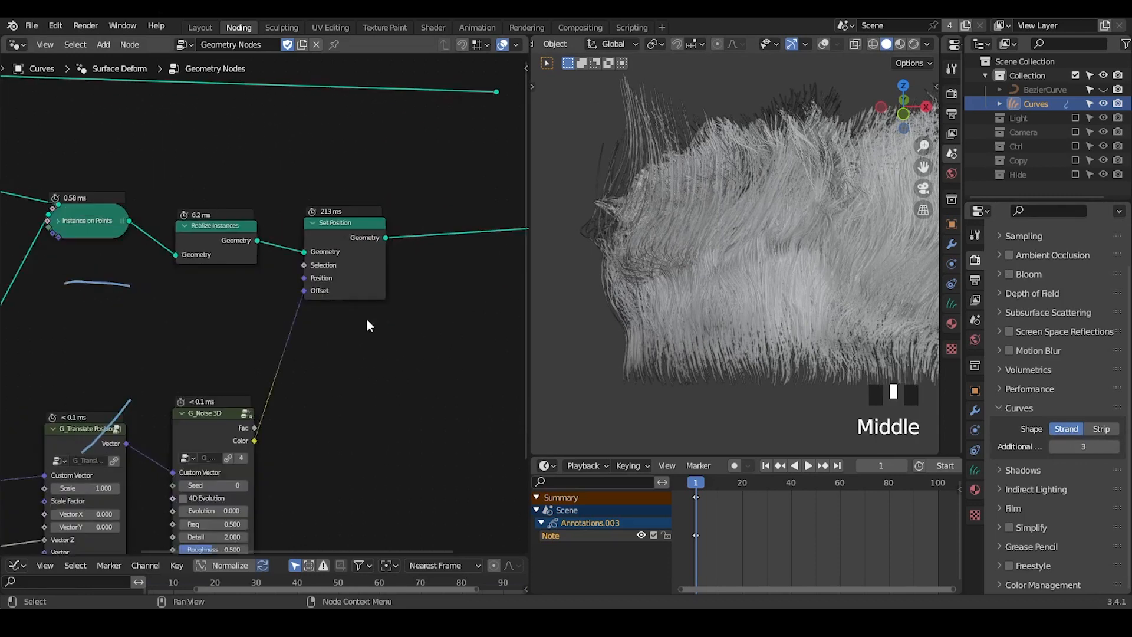
pyautogui.scroll(-4, 366, 317)
pyautogui.moveTo(89, 352); pyautogui.dragTo(362, 310, button='middle')
pyautogui.scroll(4, 318, 336)
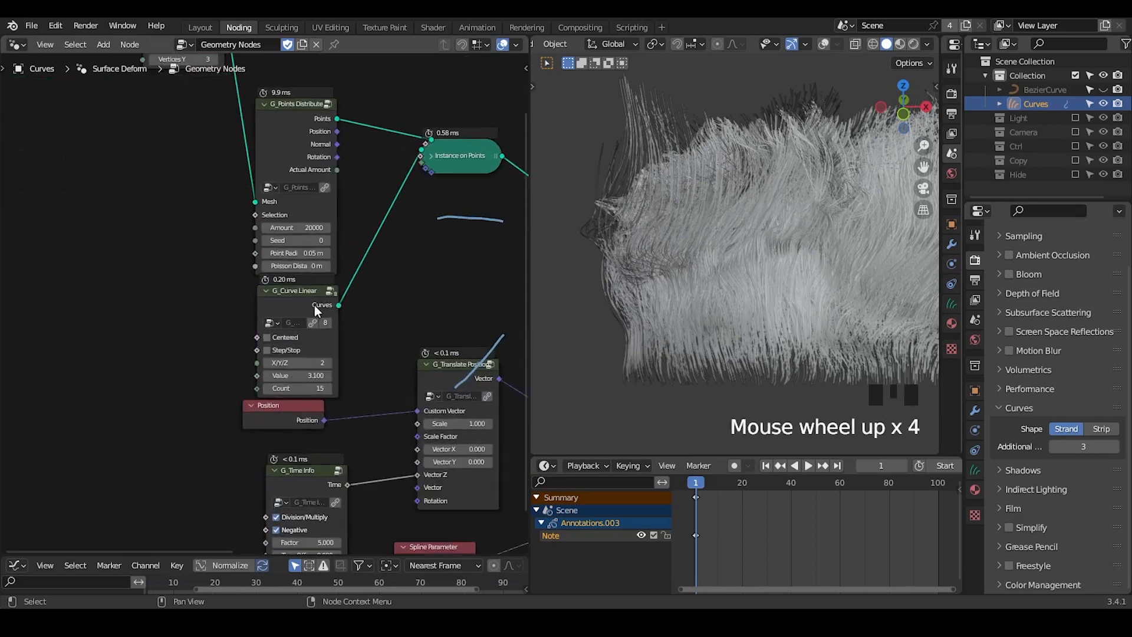
pyautogui.click(301, 387)
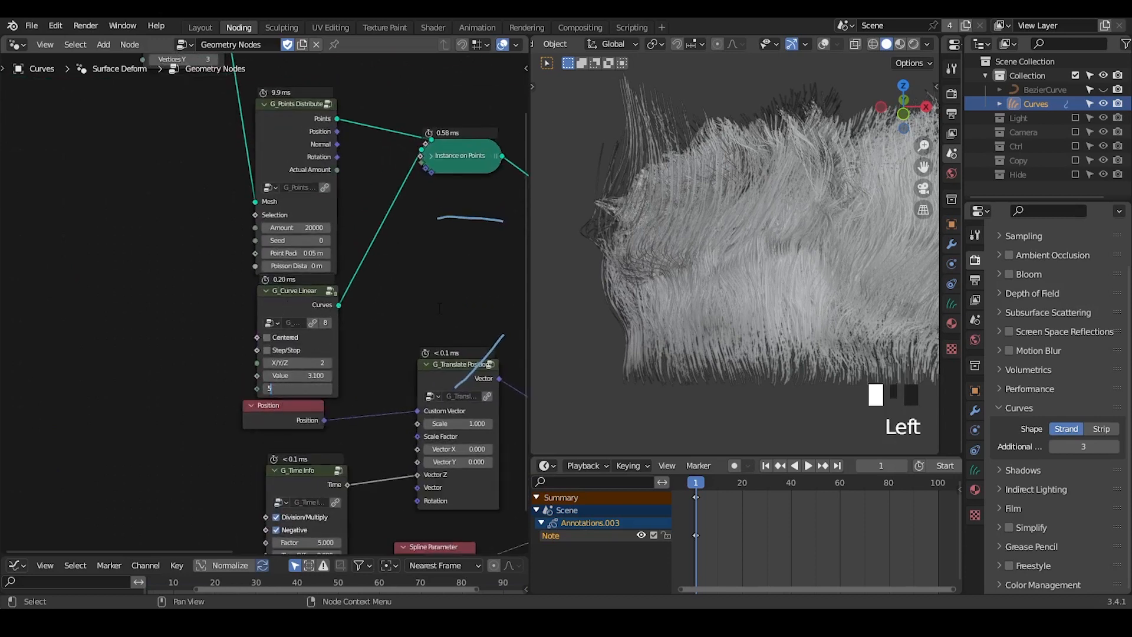
pyautogui.click(439, 308)
pyautogui.moveTo(392, 229); pyautogui.dragTo(177, 216, button='middle')
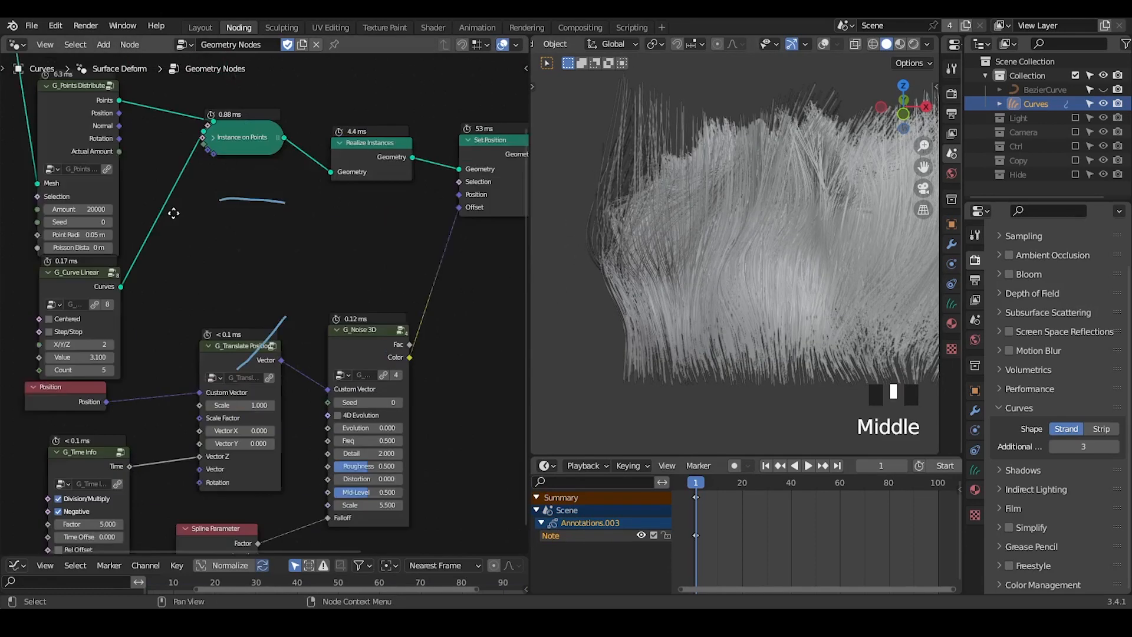
pyautogui.scroll(-3, 177, 215)
# - Reduce the additional subdivisions of the rendered curves to 0
pyautogui.click(1056, 446)
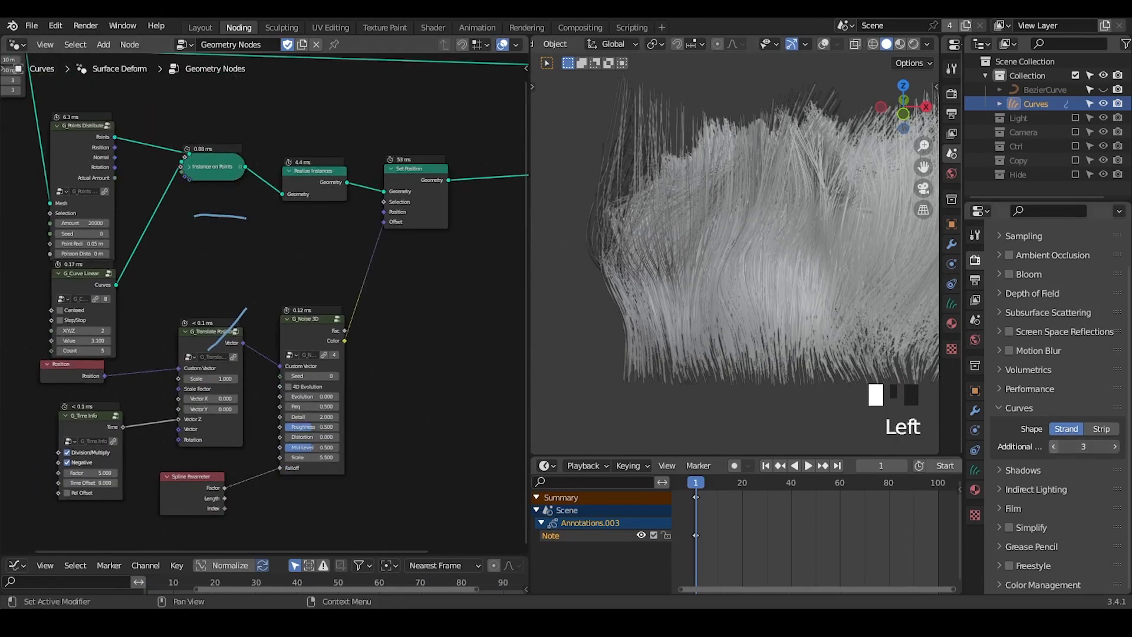
pyautogui.click(1056, 446)
pyautogui.click(1056, 446)
pyautogui.click(1056, 447)
pyautogui.click(1056, 446)
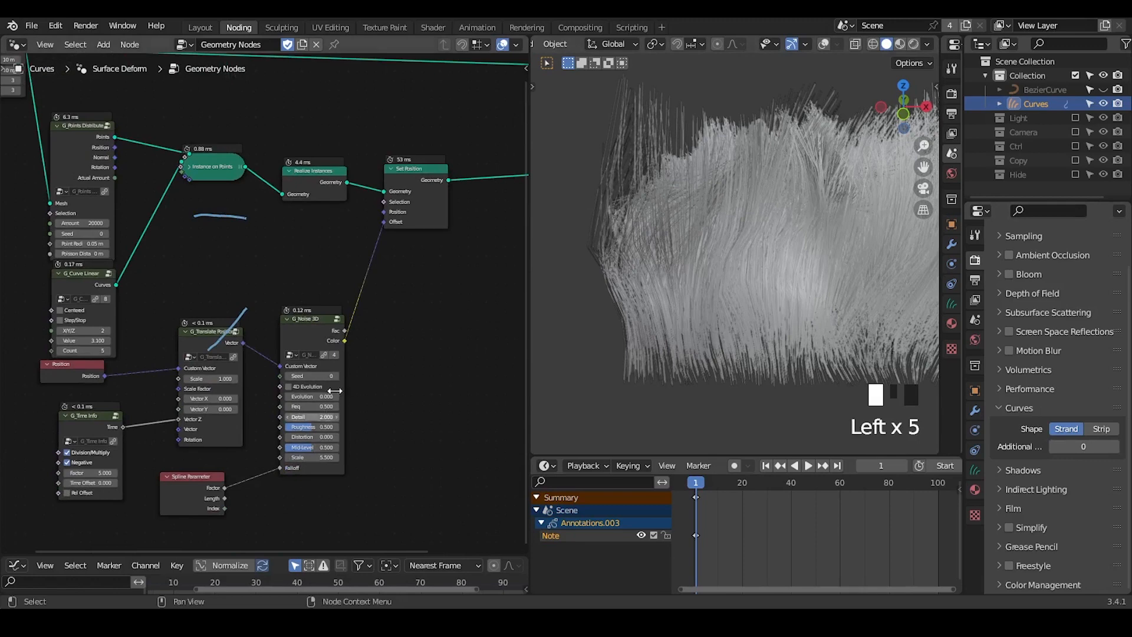
# - Raise the Scale of the G_Noise 3D node to 8.4
pyautogui.moveTo(319, 457); pyautogui.dragTo(378, 457)
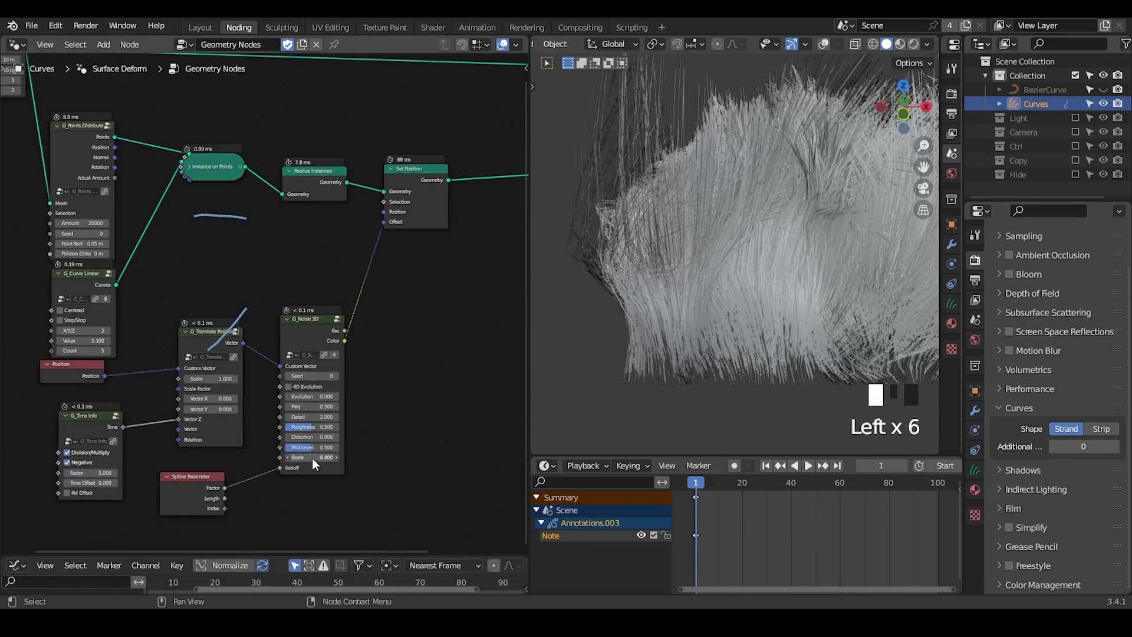
pyautogui.keyDown('shift'); pyautogui.moveTo(578, 261); pyautogui.dragTo(564, 209, button='middle'); pyautogui.keyUp('shift')
pyautogui.click(660, 289)
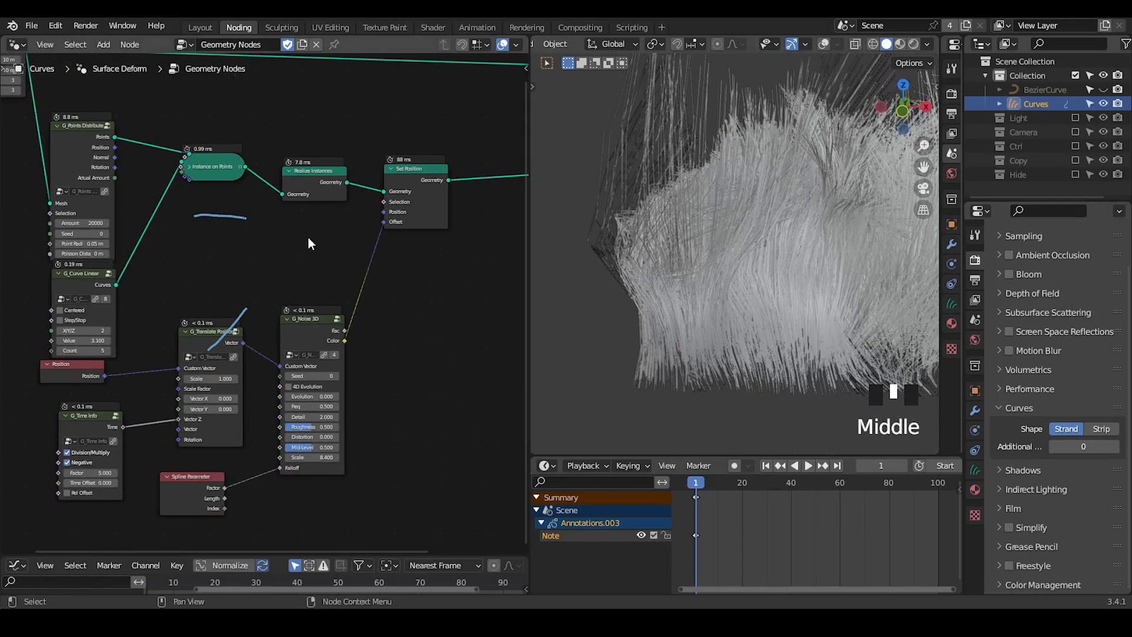
# - Increase the additional curve subdivisions in the render settings to 3
pyautogui.click(1114, 446)
pyautogui.click(1115, 447)
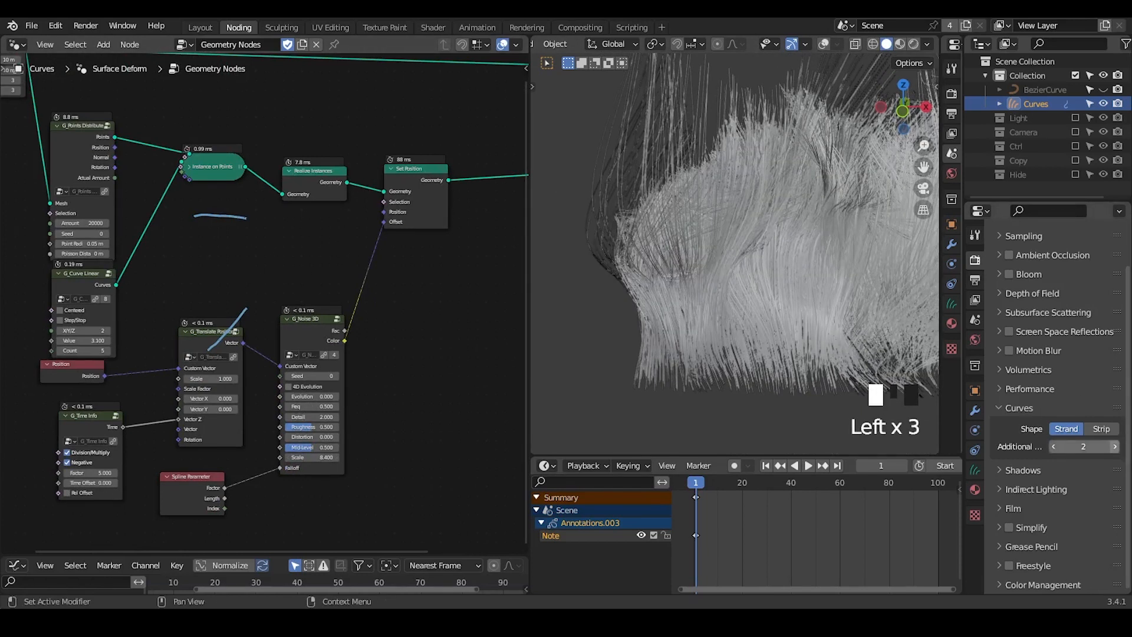
pyautogui.click(1115, 447)
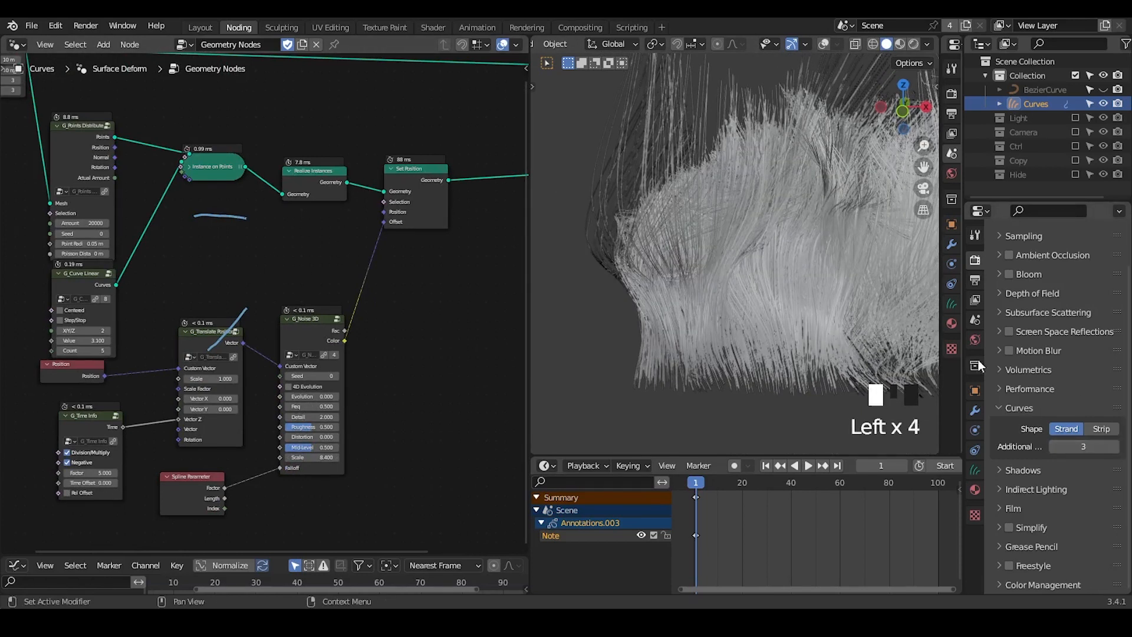
# - Set the G_Curve Linear node's Count to 15 and inspect the strands up close
pyautogui.click(98, 350)
pyautogui.press('Return')
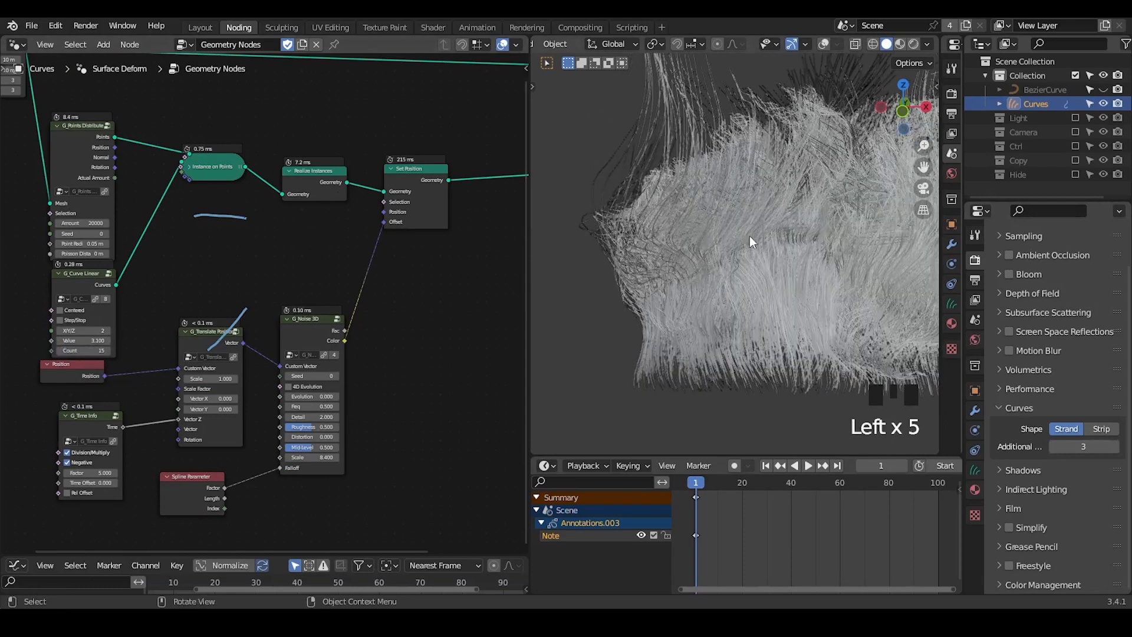
pyautogui.keyDown('shift'); pyautogui.moveTo(696, 211); pyautogui.dragTo(705, 244, button='middle'); pyautogui.keyUp('shift')
pyautogui.scroll(2, 391, 362)
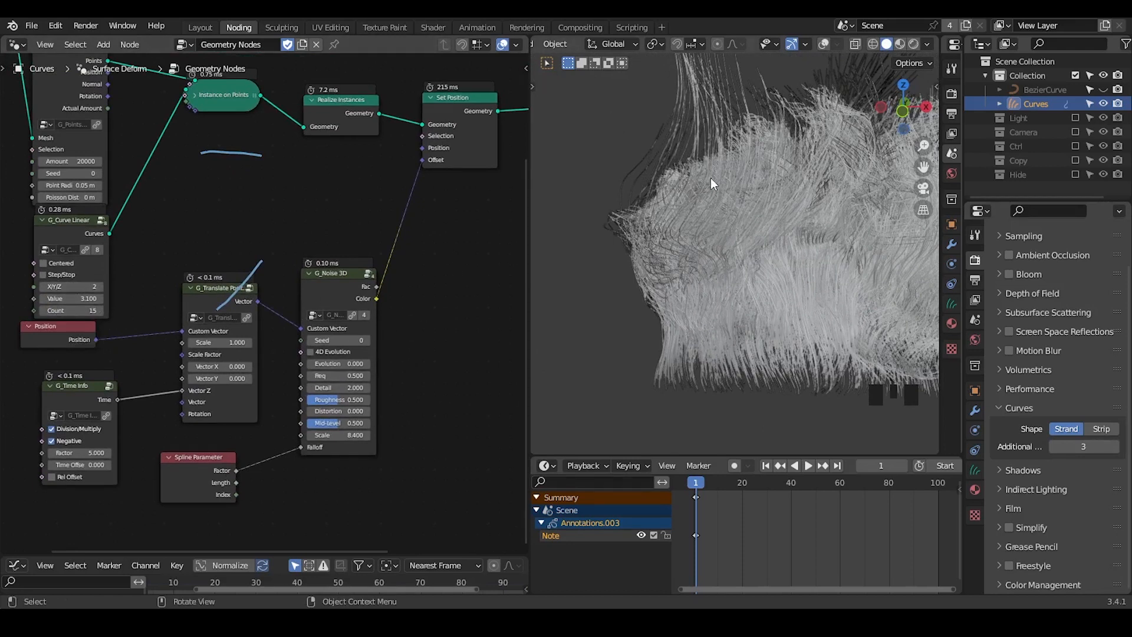
pyautogui.keyDown('shift'); pyautogui.moveTo(710, 178); pyautogui.dragTo(703, 200, button='middle'); pyautogui.keyUp('shift')
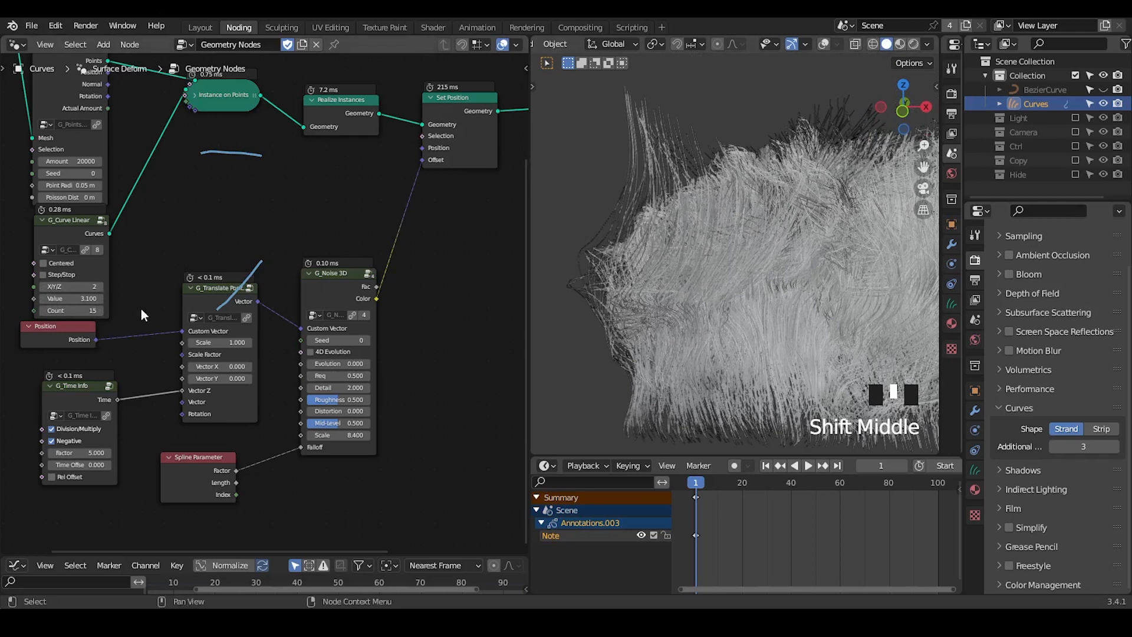
# - Lower the Count of the G_Curve Linear node and view the updated strands
pyautogui.click(81, 308)
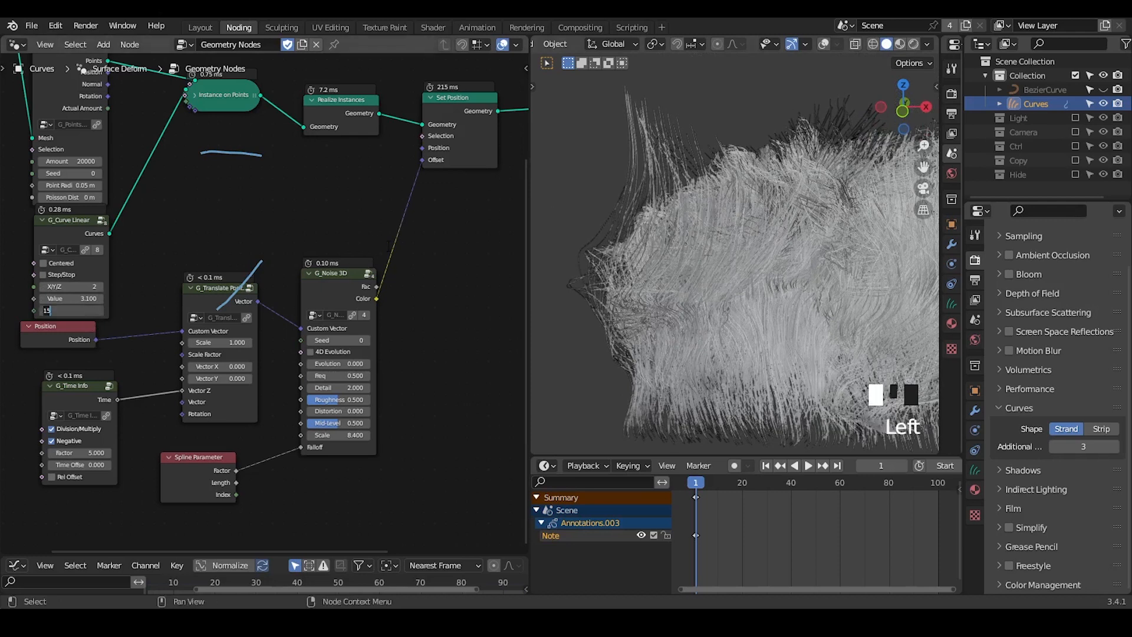
pyautogui.moveTo(441, 245); pyautogui.dragTo(237, 298, button='middle')
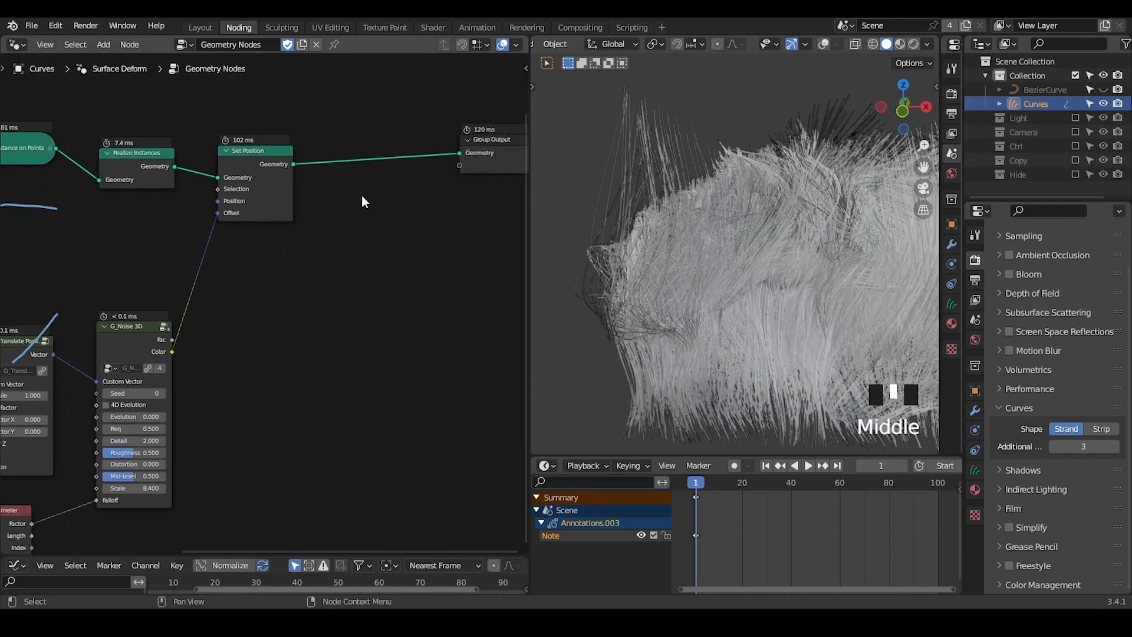
pyautogui.moveTo(362, 200); pyautogui.dragTo(438, 243, button='middle')
pyautogui.keyDown('shift'); pyautogui.moveTo(720, 260); pyautogui.dragTo(684, 295, button='middle'); pyautogui.keyUp('shift')
# - Step the additional curve subdivisions down and back up, ending at 2
pyautogui.click(1056, 444)
pyautogui.click(1056, 444)
pyautogui.click(1057, 443)
pyautogui.click(1056, 444)
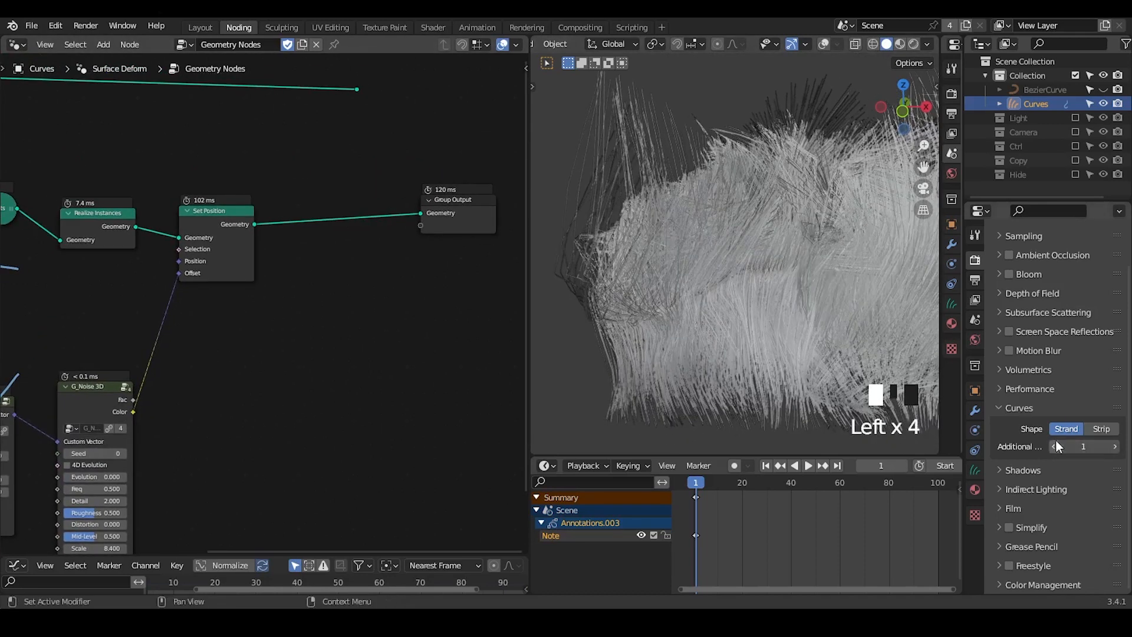
pyautogui.click(1115, 446)
pyautogui.click(1115, 446)
pyautogui.click(1116, 446)
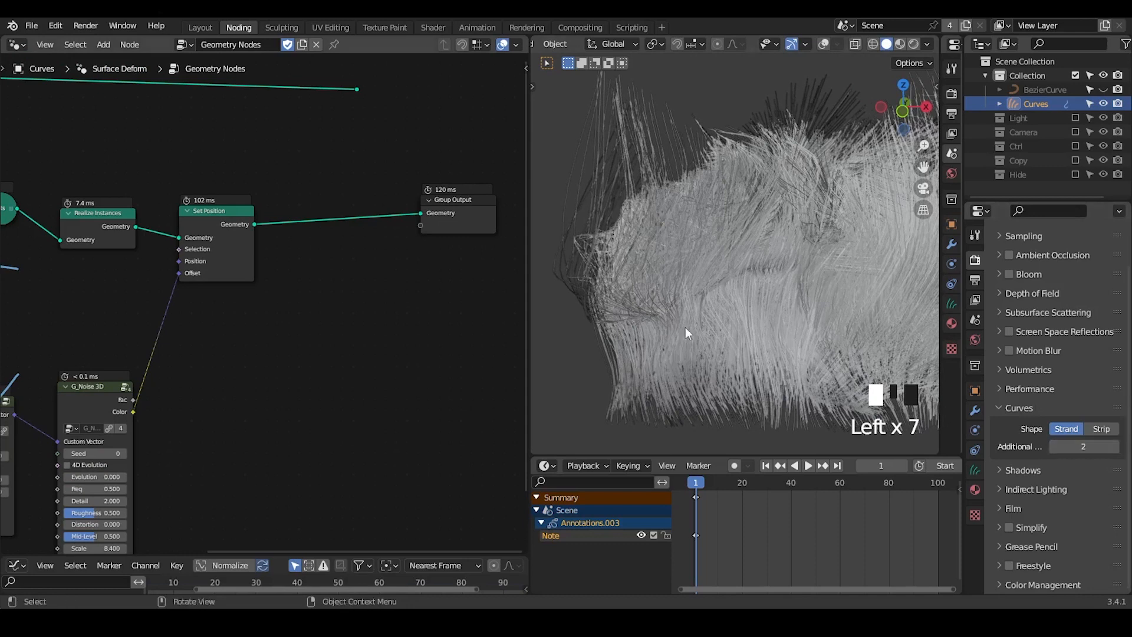
# - Circle the Group Output node with an annotation stroke and erase the stroke
pyautogui.moveTo(361, 191); pyautogui.dragTo(321, 178, button='middle')
pyautogui.moveTo(382, 160); pyautogui.dragTo(413, 154)
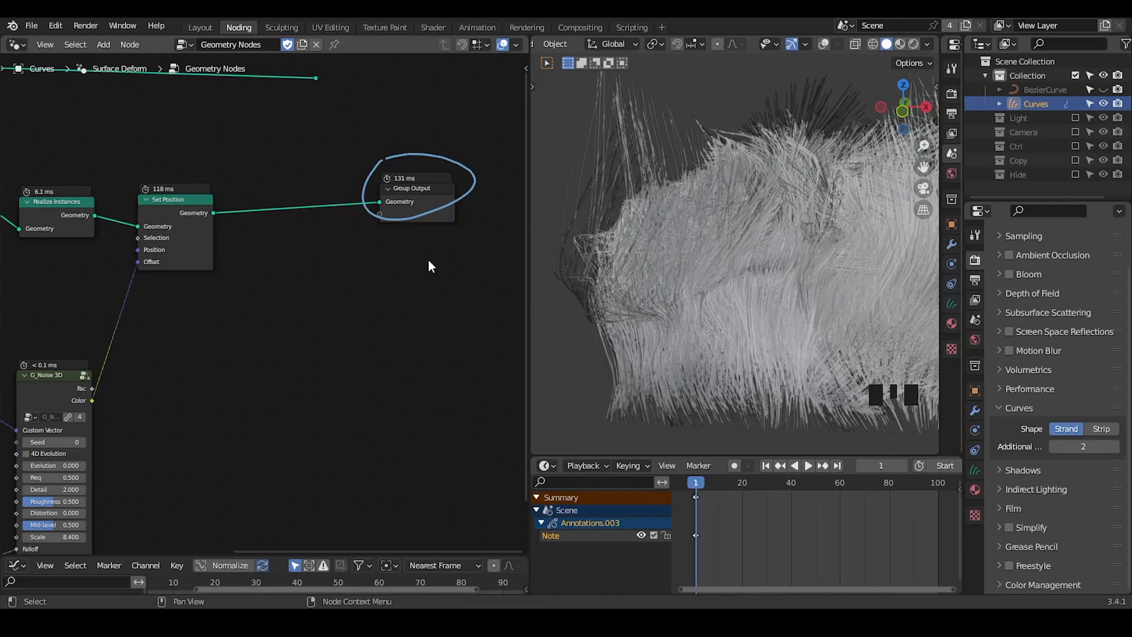
pyautogui.moveTo(428, 266); pyautogui.dragTo(360, 286, button='middle')
pyautogui.moveTo(670, 228)
pyautogui.mouseDown(button='middle')
pyautogui.moveTo(703, 249)
pyautogui.moveTo(739, 238)
pyautogui.moveTo(603, 230)
pyautogui.moveTo(664, 236)
pyautogui.mouseUp(button='middle')
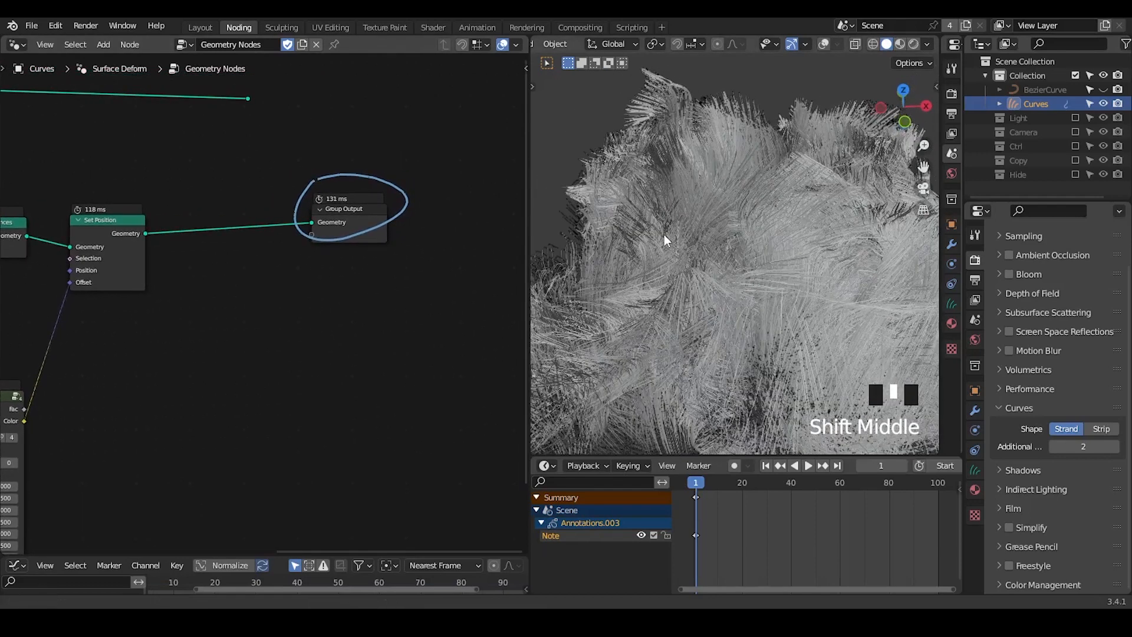
pyautogui.moveTo(404, 220)
pyautogui.mouseDown(button='right')
pyautogui.moveTo(425, 167)
pyautogui.moveTo(289, 226)
pyautogui.mouseUp(button='right')
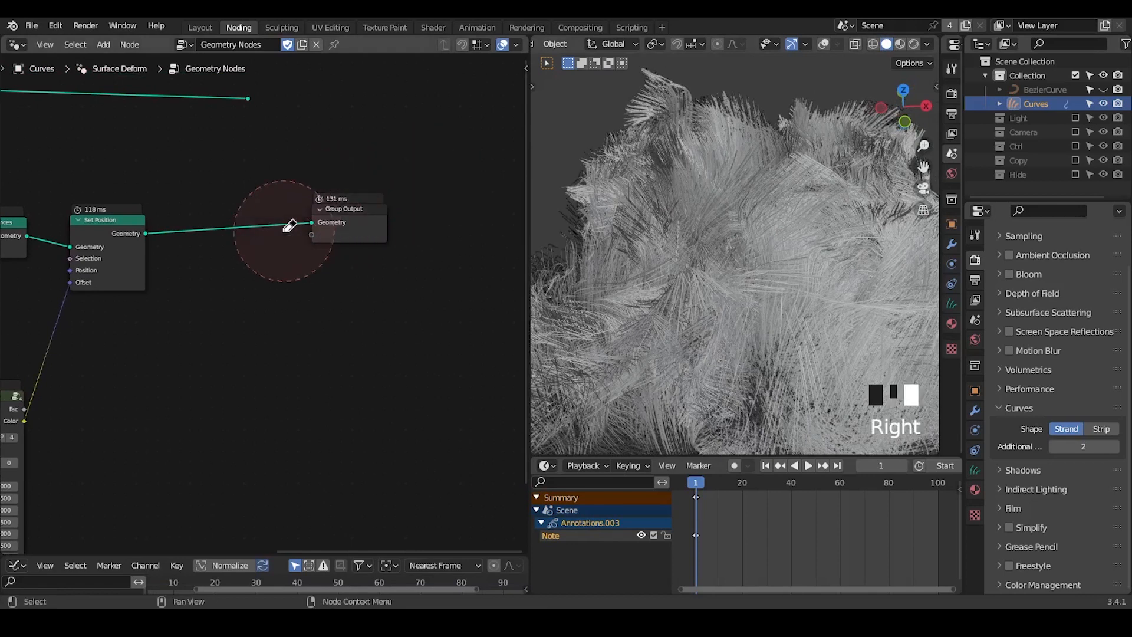
# - Show the Curves object's data properties and move the Group Output node farther from Set Position
pyautogui.moveTo(342, 223); pyautogui.dragTo(338, 237)
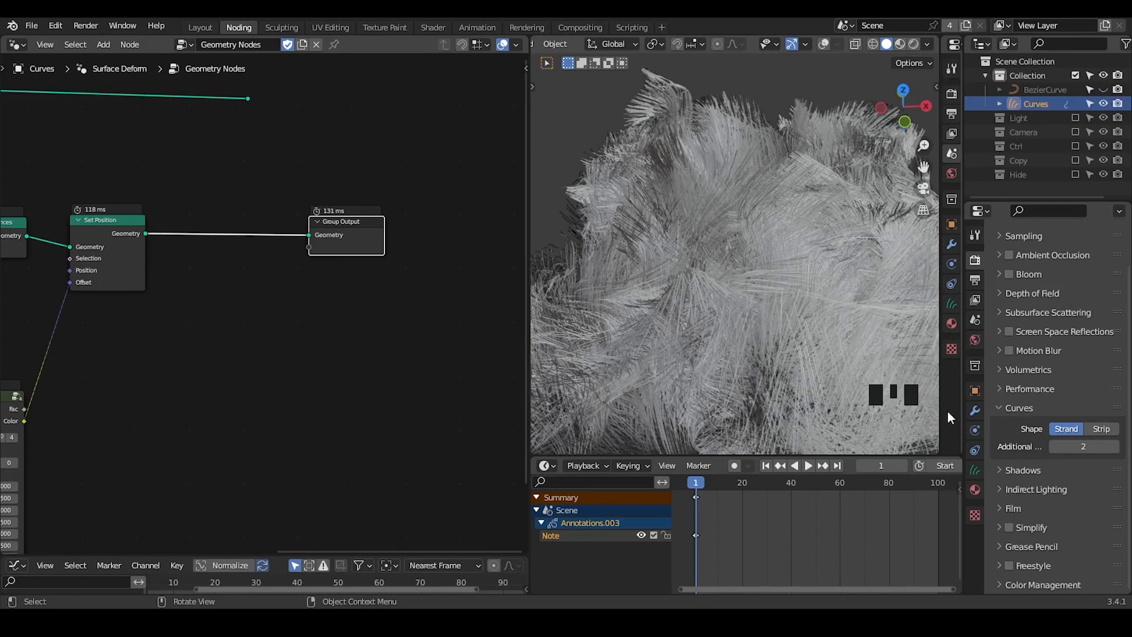
pyautogui.click(975, 469)
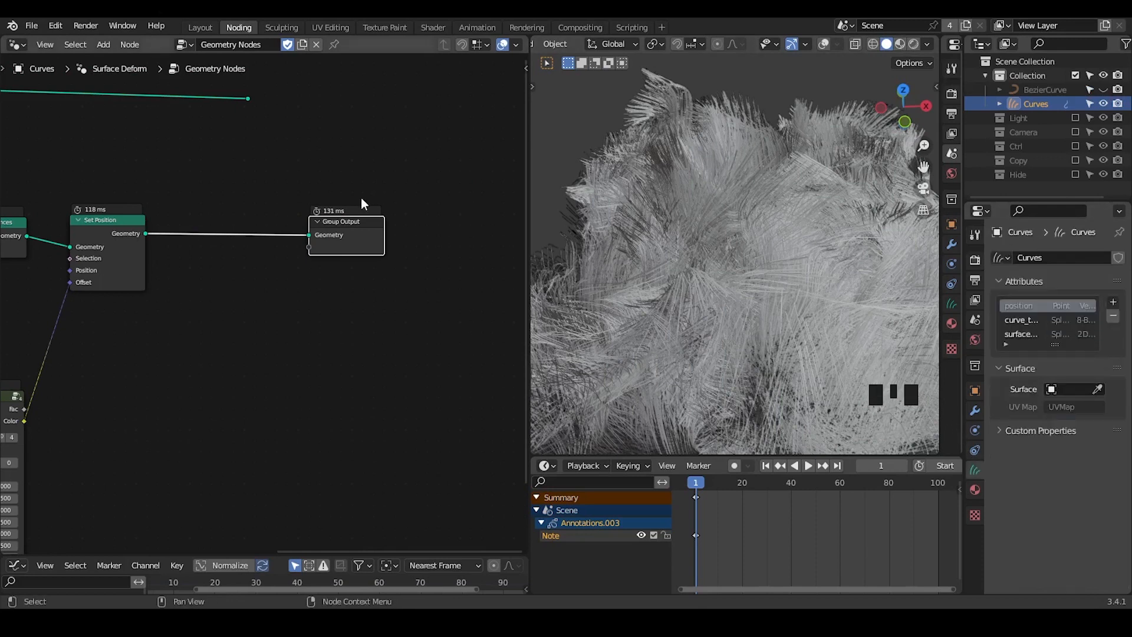
pyautogui.middleClick(345, 231)
pyautogui.scroll(4, 345, 231)
pyautogui.hotkey('ctrl', 'a')
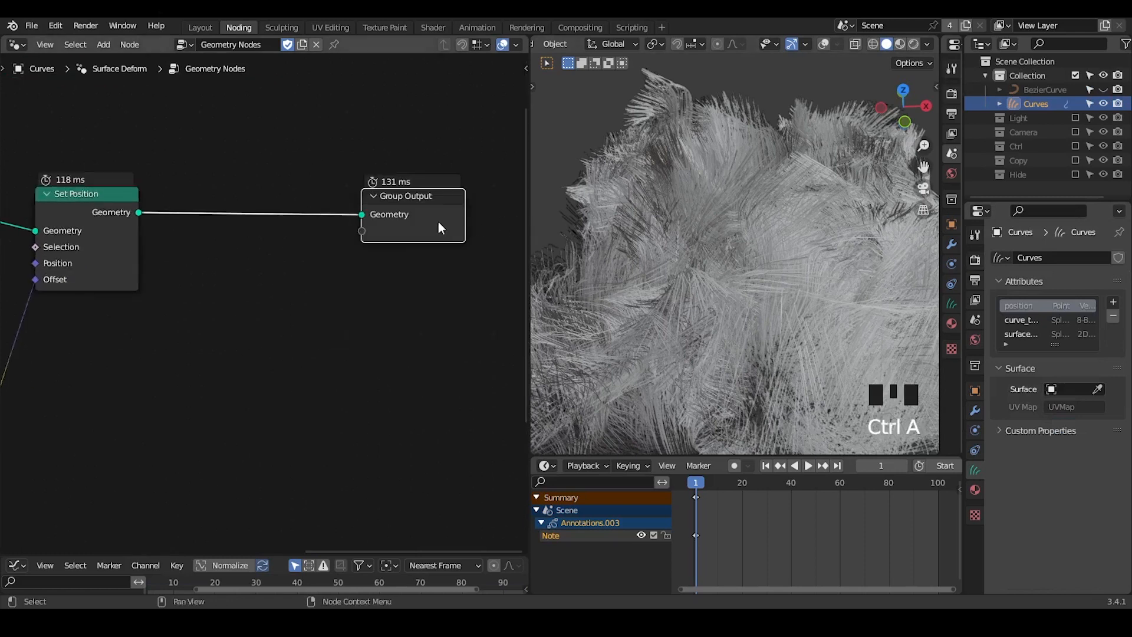
pyautogui.moveTo(439, 227); pyautogui.dragTo(467, 215)
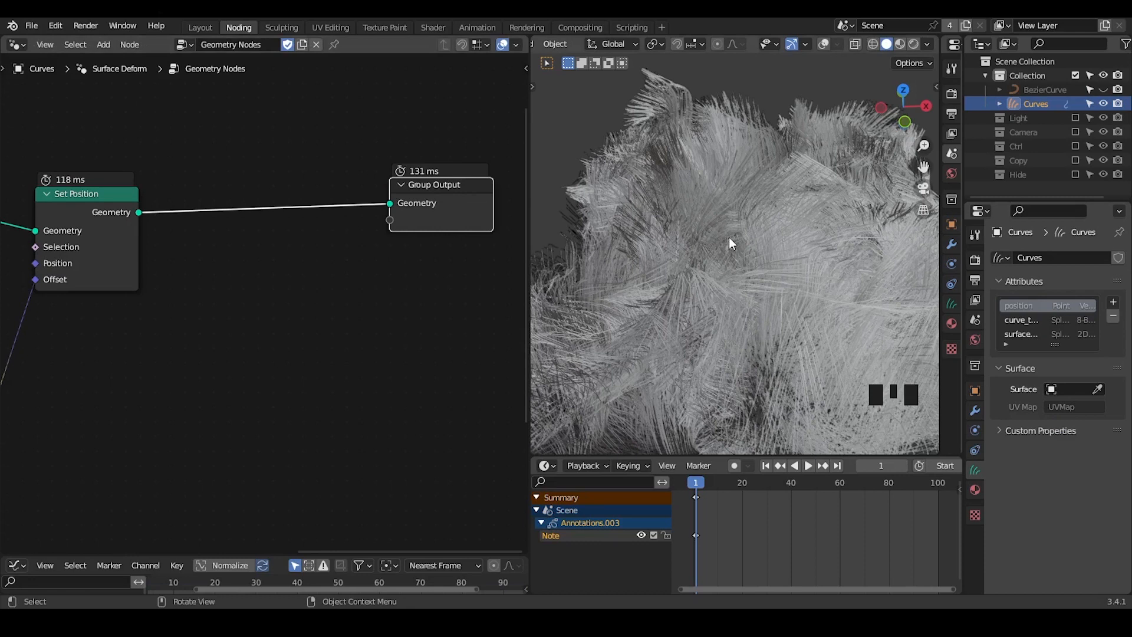
# - Enable the viewport overlays over a wider side view of the hair
pyautogui.moveTo(708, 288); pyautogui.dragTo(713, 253, button='middle')
pyautogui.scroll(-2, 691, 196)
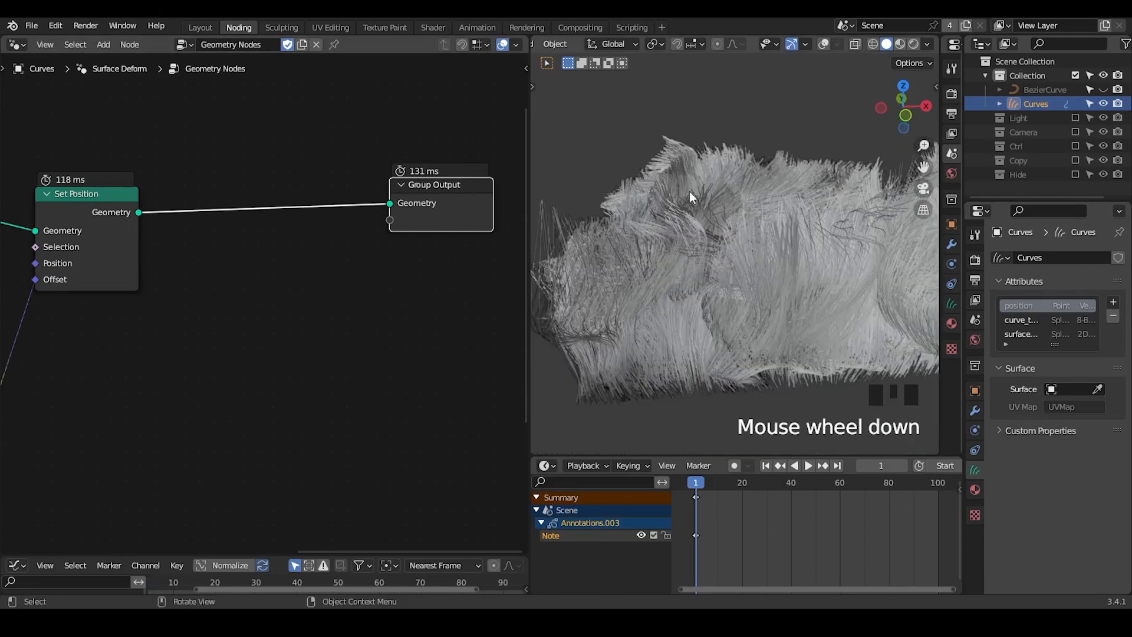
pyautogui.click(823, 48)
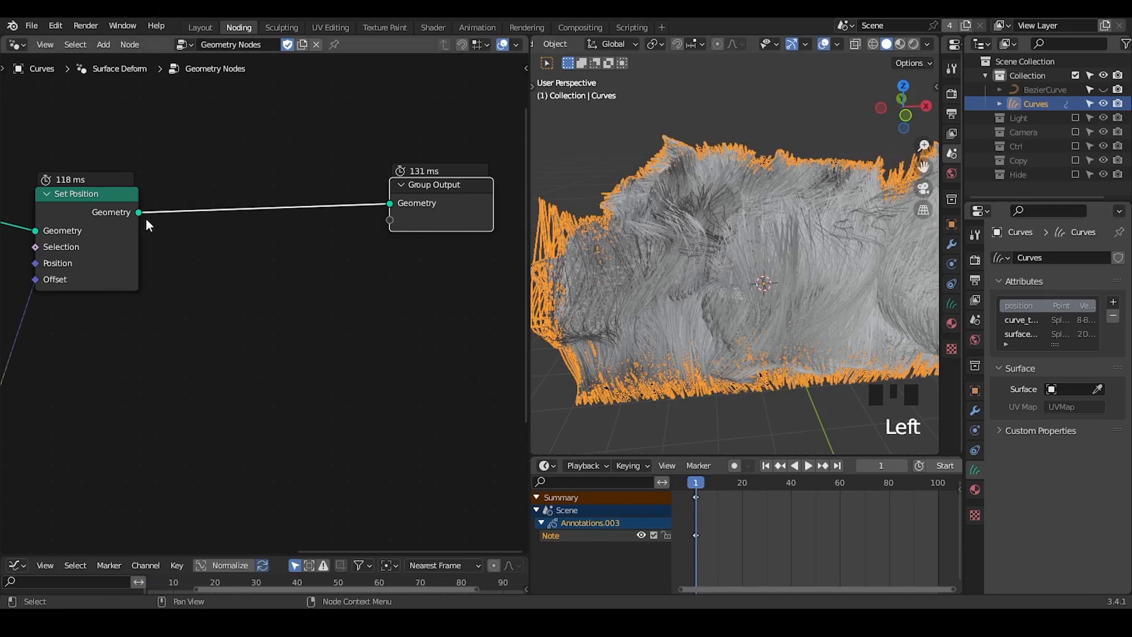
# - Add a Spline Parameter node below Set Position and connect Set Position's geometry to a Viewer node
pyautogui.hotkey('ctrl', 'a')
pyautogui.write('spl')
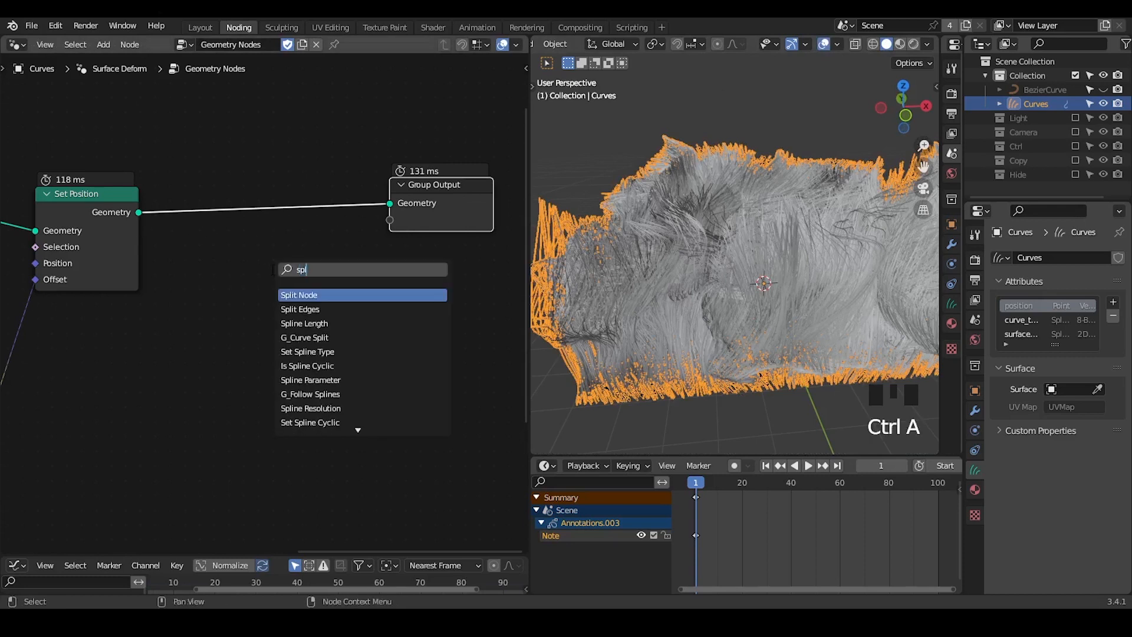
pyautogui.write('ine ra')
pyautogui.press('Return')
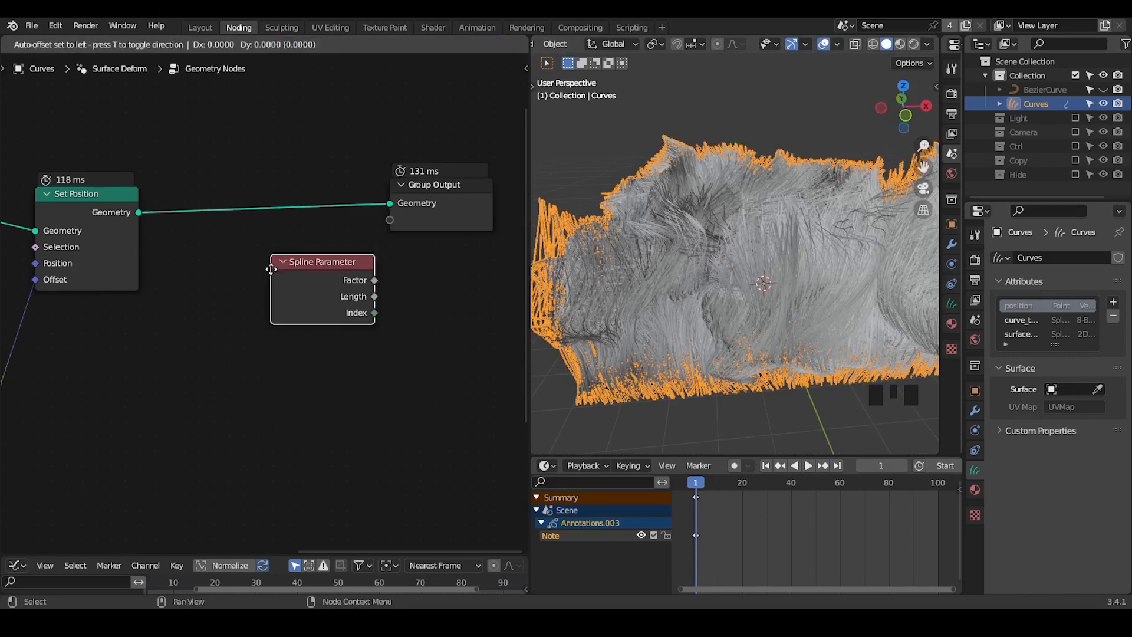
pyautogui.click(156, 353)
pyautogui.keyDown('ctrl'); pyautogui.keyDown('shift'); pyautogui.click(110, 227); pyautogui.keyUp('shift'); pyautogui.keyUp('ctrl')
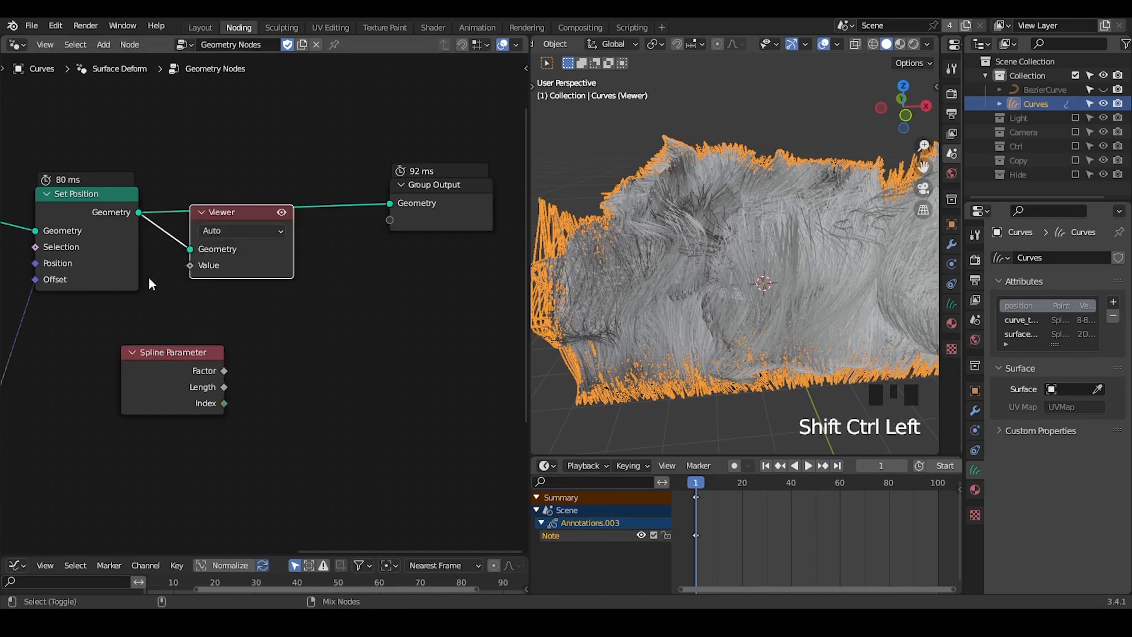
# - Feed the Spline Parameter's Factor into the Viewer's Value and move the Viewer node clear of the Set Position link
pyautogui.keyDown('ctrl'); pyautogui.keyDown('shift'); pyautogui.click(173, 361); pyautogui.keyUp('shift'); pyautogui.keyUp('ctrl')
pyautogui.moveTo(227, 351); pyautogui.dragTo(315, 328, button='middle')
pyautogui.scroll(1, 302, 314)
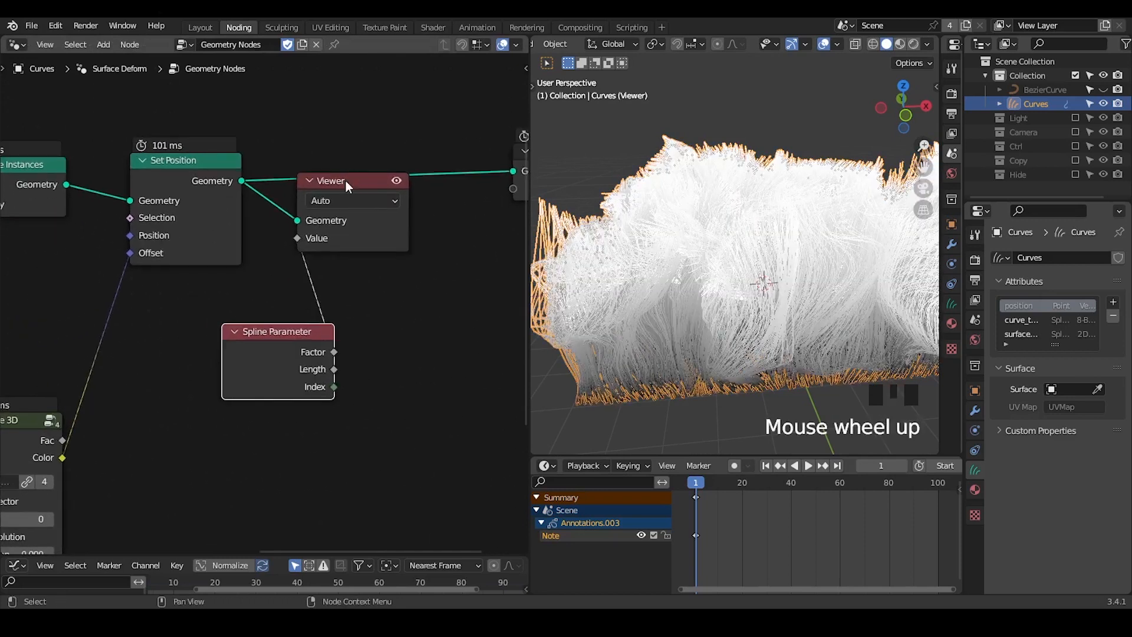
pyautogui.moveTo(348, 187); pyautogui.dragTo(428, 228)
# - Circle the hair roots and mark beside the tips with annotation strokes, erase both marks, and deselect the hair
pyautogui.keyDown('shift'); pyautogui.moveTo(680, 327); pyautogui.dragTo(747, 269, button='middle'); pyautogui.keyUp('shift')
pyautogui.click(634, 311)
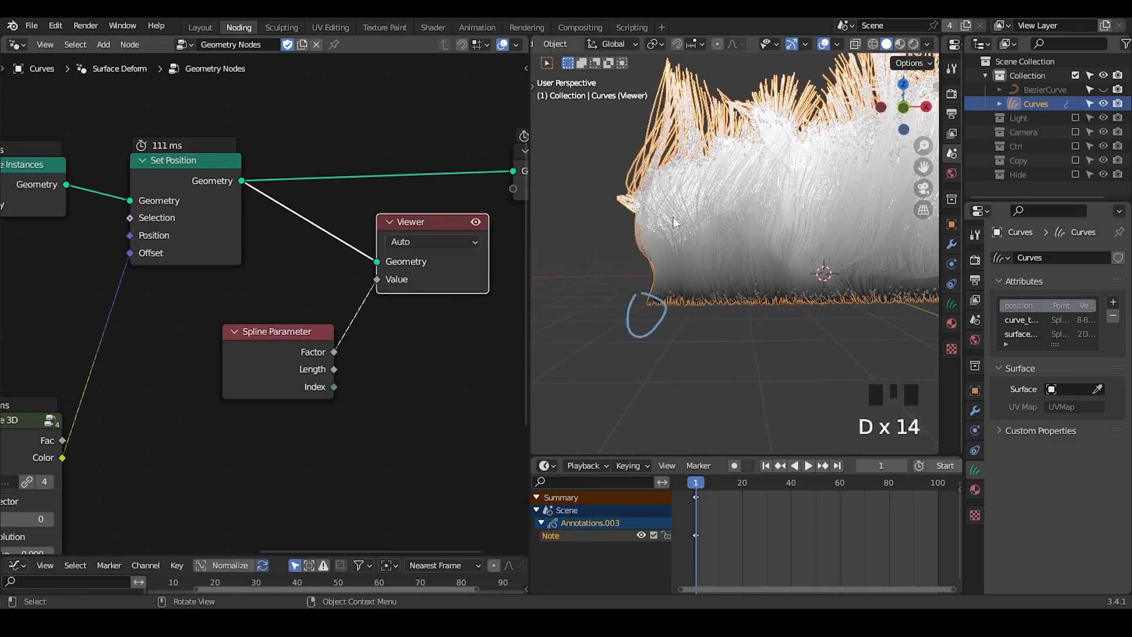
pyautogui.keyDown('shift'); pyautogui.moveTo(676, 240); pyautogui.dragTo(677, 289, button='middle'); pyautogui.keyUp('shift')
pyautogui.moveTo(634, 123); pyautogui.dragTo(631, 174)
pyautogui.press('d')
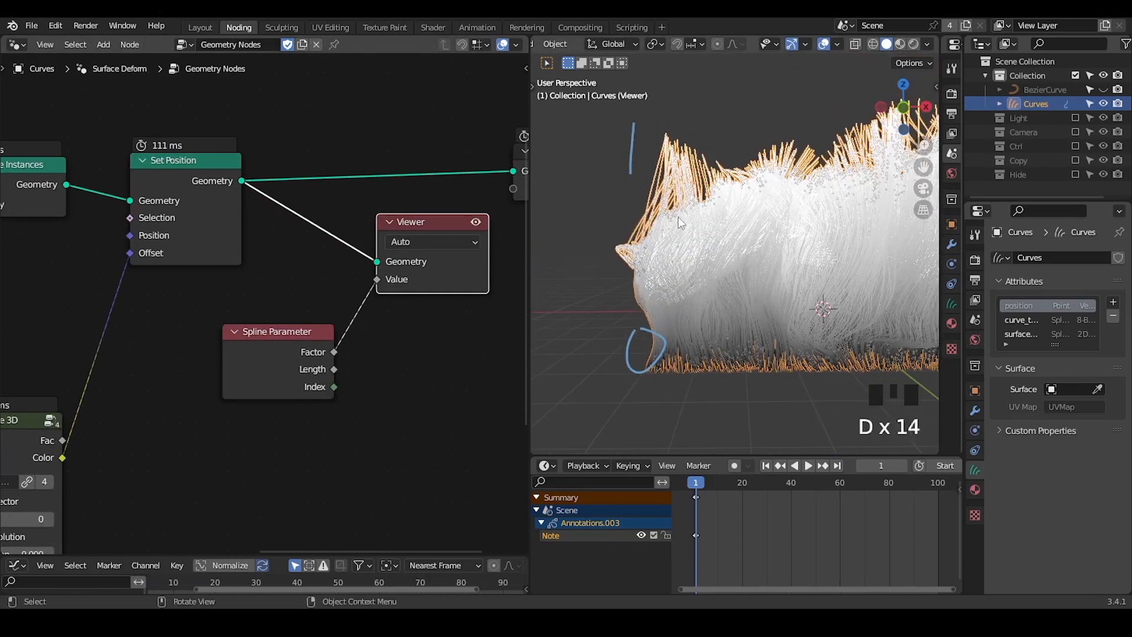
pyautogui.moveTo(634, 151)
pyautogui.mouseDown(button='right')
pyautogui.moveTo(607, 286)
pyautogui.moveTo(606, 366)
pyautogui.moveTo(648, 354)
pyautogui.mouseUp(button='right')
pyautogui.click(741, 86)
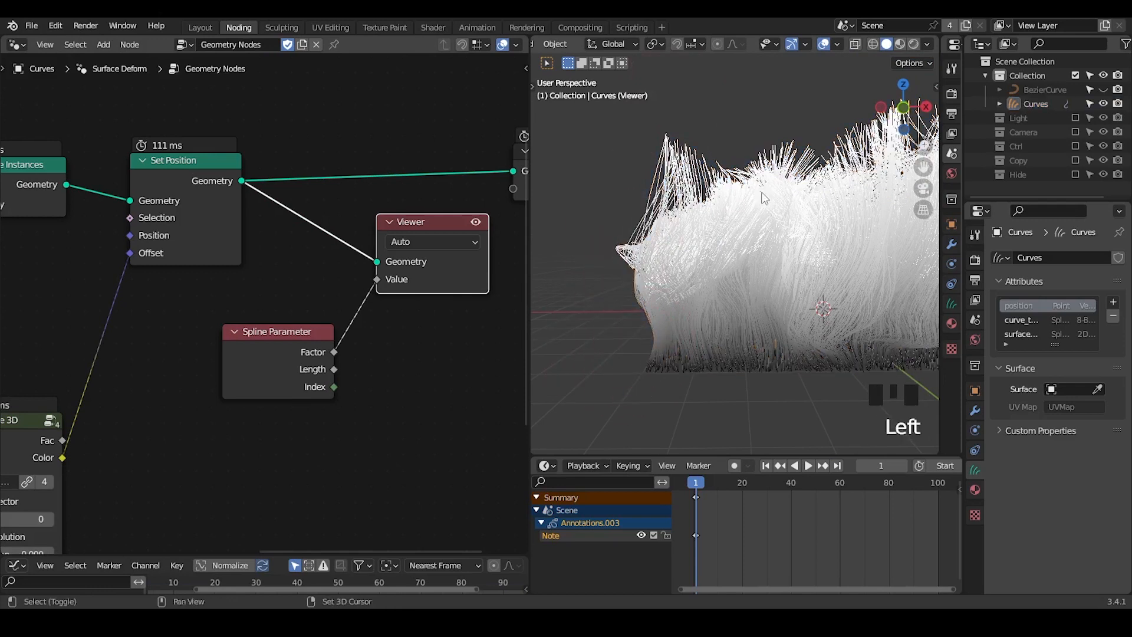
# - Delete the Viewer and Spline Parameter nodes
pyautogui.keyDown('shift'); pyautogui.moveTo(761, 194); pyautogui.dragTo(725, 192, button='middle'); pyautogui.keyUp('shift')
pyautogui.moveTo(491, 174); pyautogui.dragTo(302, 356)
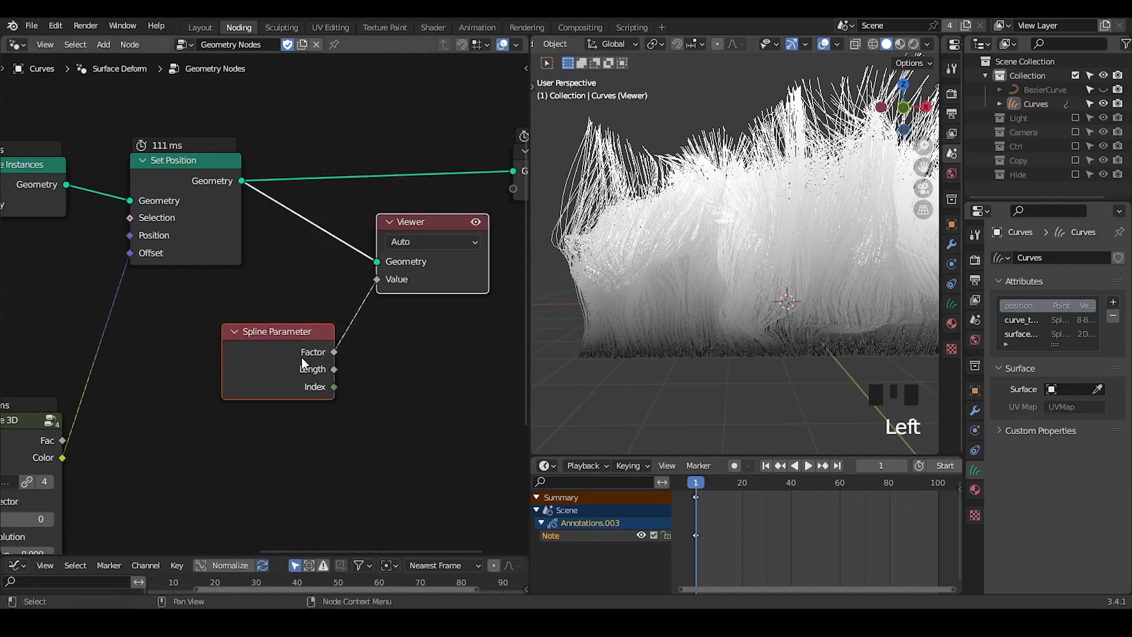
pyautogui.press('x')
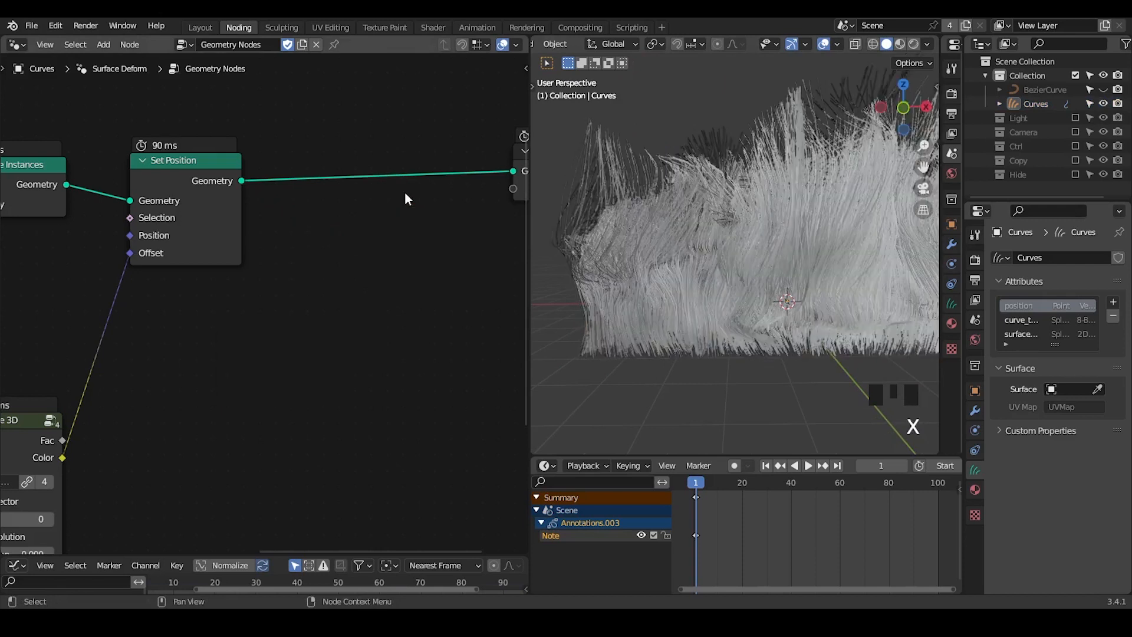
# - Insert a Set Material node between Set Position and Group Output
pyautogui.hotkey('ctrl', 'a')
pyautogui.write('set')
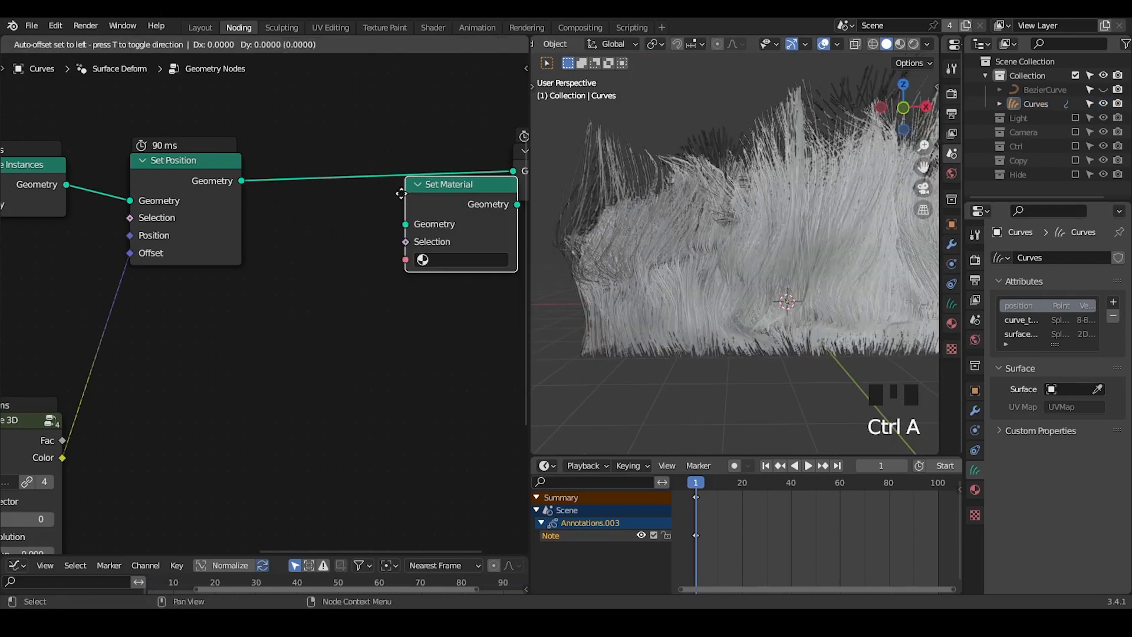
pyautogui.click(401, 195)
pyautogui.moveTo(401, 194); pyautogui.dragTo(342, 177, button='middle')
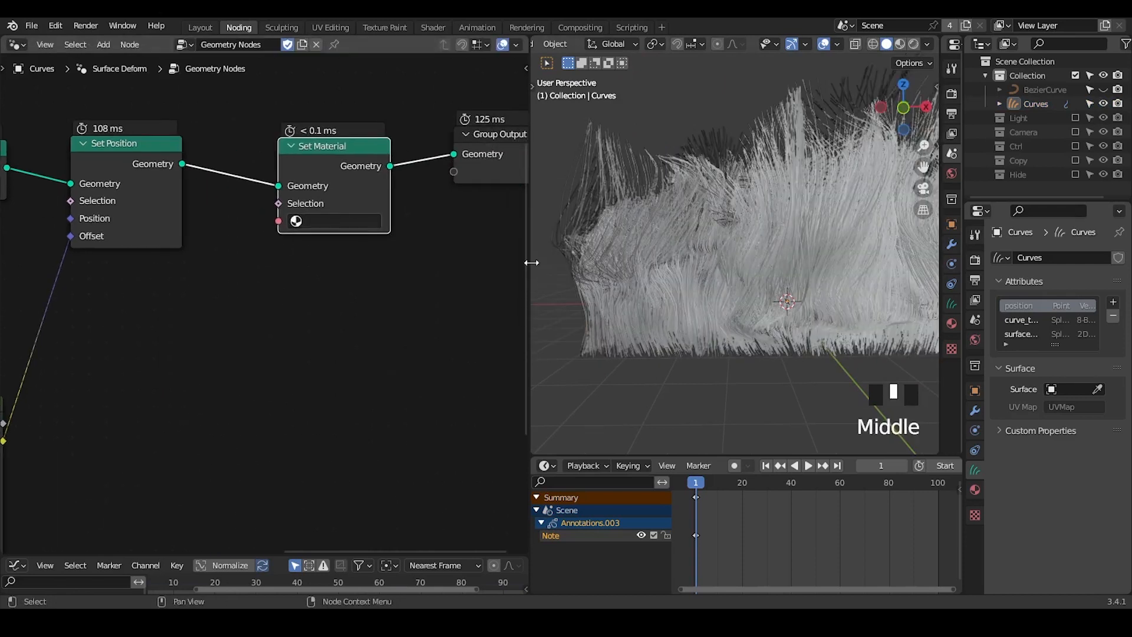
# - Create a new material named Hair on the Curves object and assign it in the Set Material node
pyautogui.click(975, 491)
pyautogui.click(1046, 317)
pyautogui.doubleClick(1052, 259)
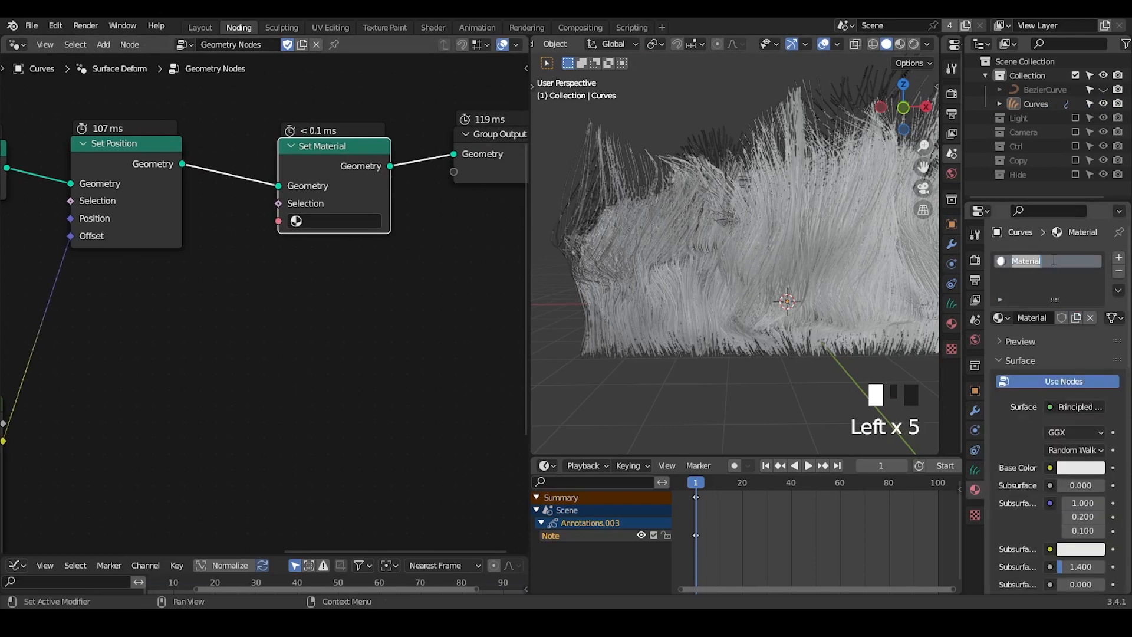
pyautogui.write('Hair')
pyautogui.press('Return')
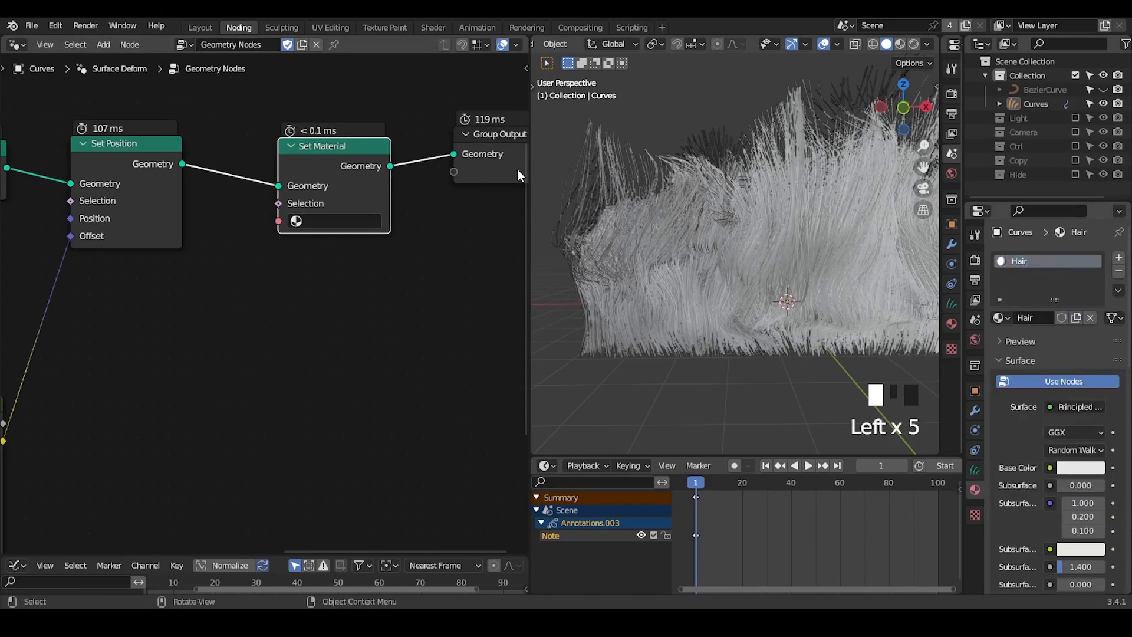
pyautogui.click(307, 220)
pyautogui.click(297, 244)
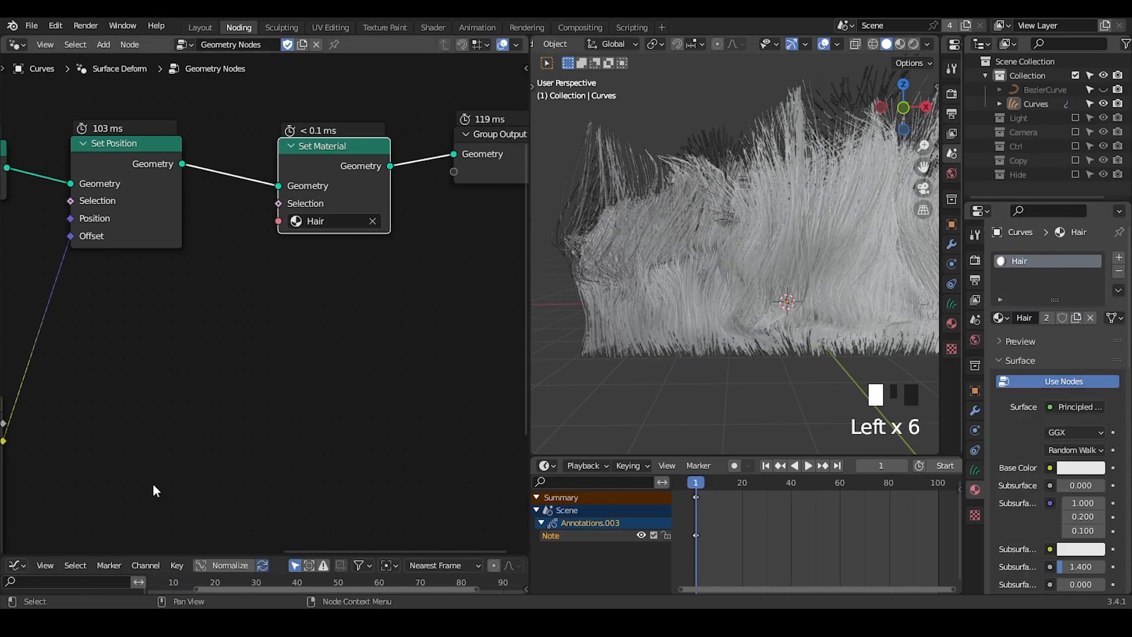
# - Split the node editor area horizontally and switch the lower part to the Shader Editor showing the Hair material
pyautogui.moveTo(6, 552); pyautogui.dragTo(27, 323)
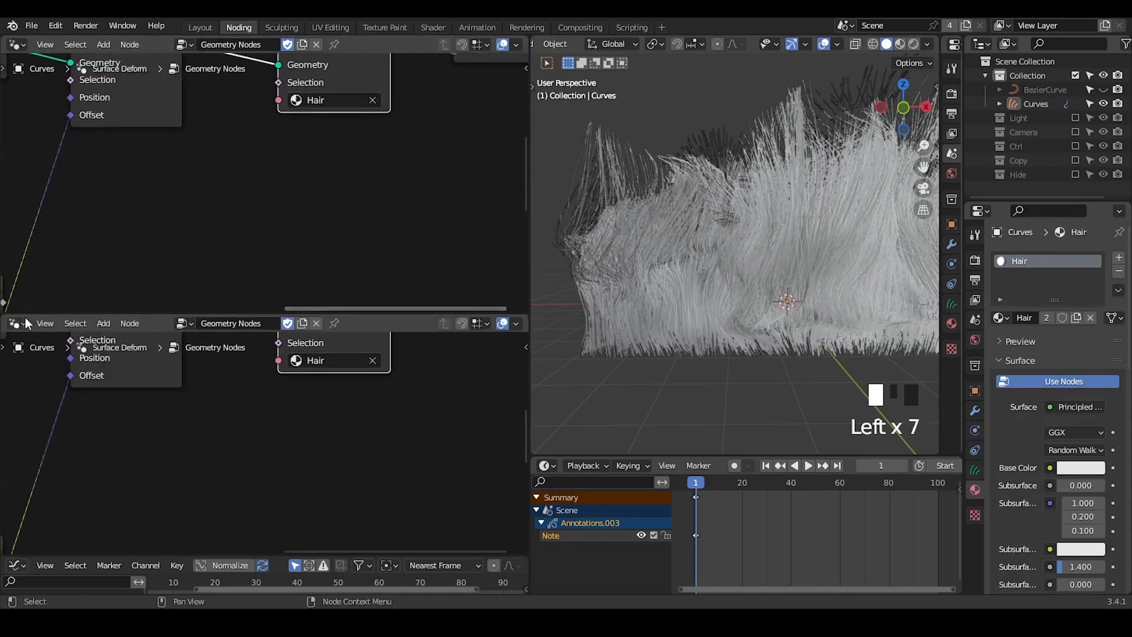
pyautogui.click(27, 324)
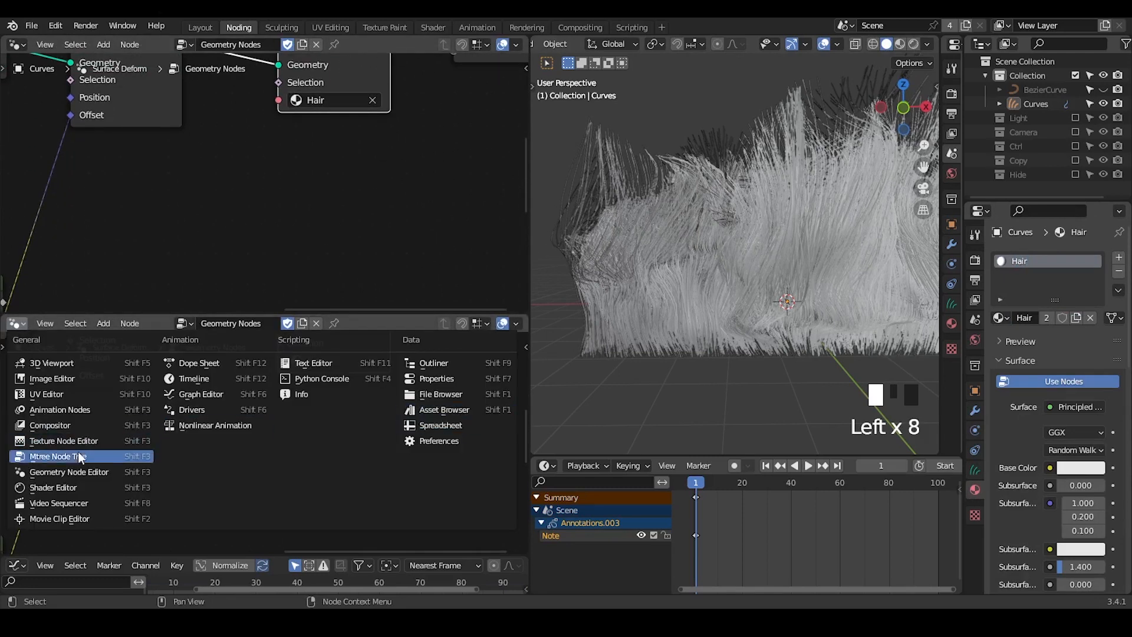
pyautogui.moveTo(78, 457); pyautogui.dragTo(71, 487)
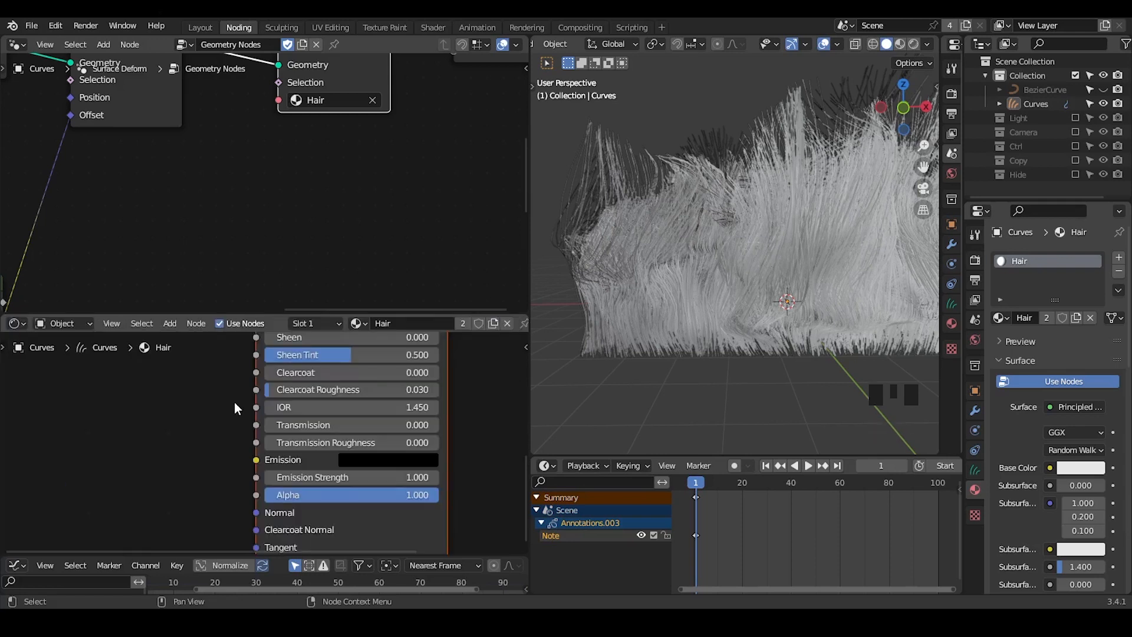
pyautogui.moveTo(235, 402); pyautogui.dragTo(253, 553, button='middle')
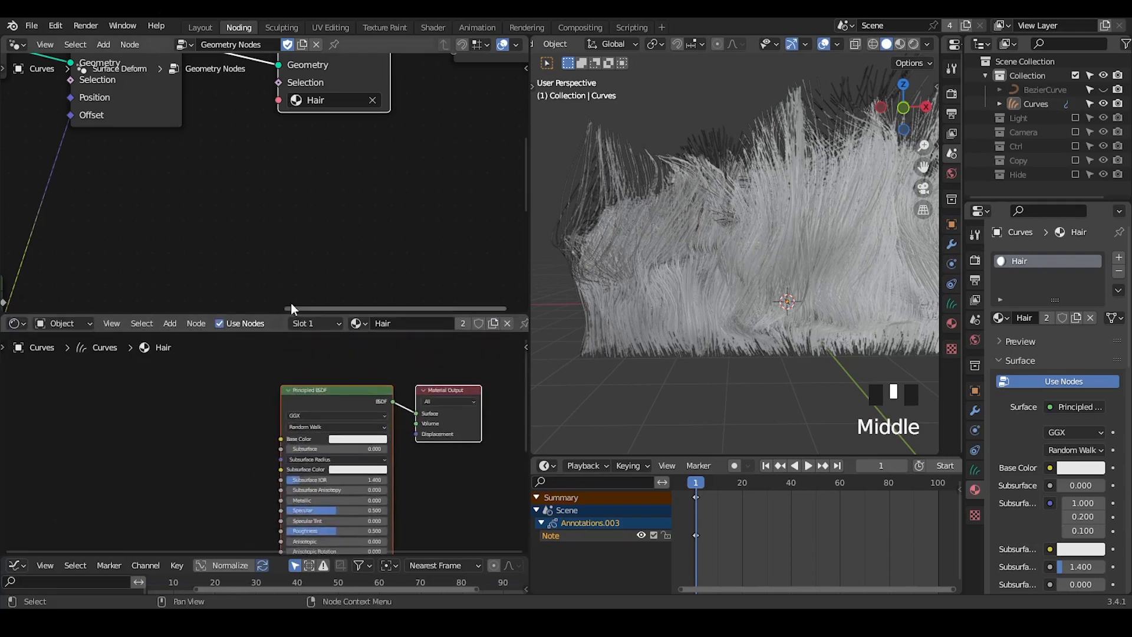
# - Replace the Hair material's Principled BSDF with a Checker Texture whose Color feeds the Material Output's Surface
pyautogui.click(319, 404)
pyautogui.hotkey('ctrl', 'x')
pyautogui.hotkey('ctrl', 'a')
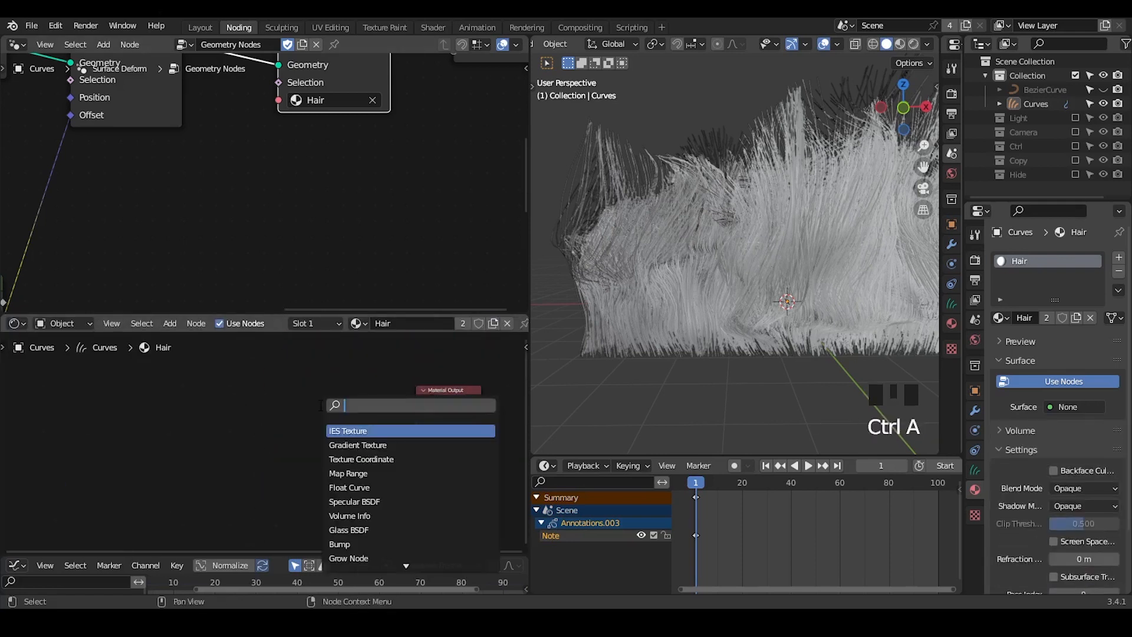
pyautogui.write('check')
pyautogui.press('Return')
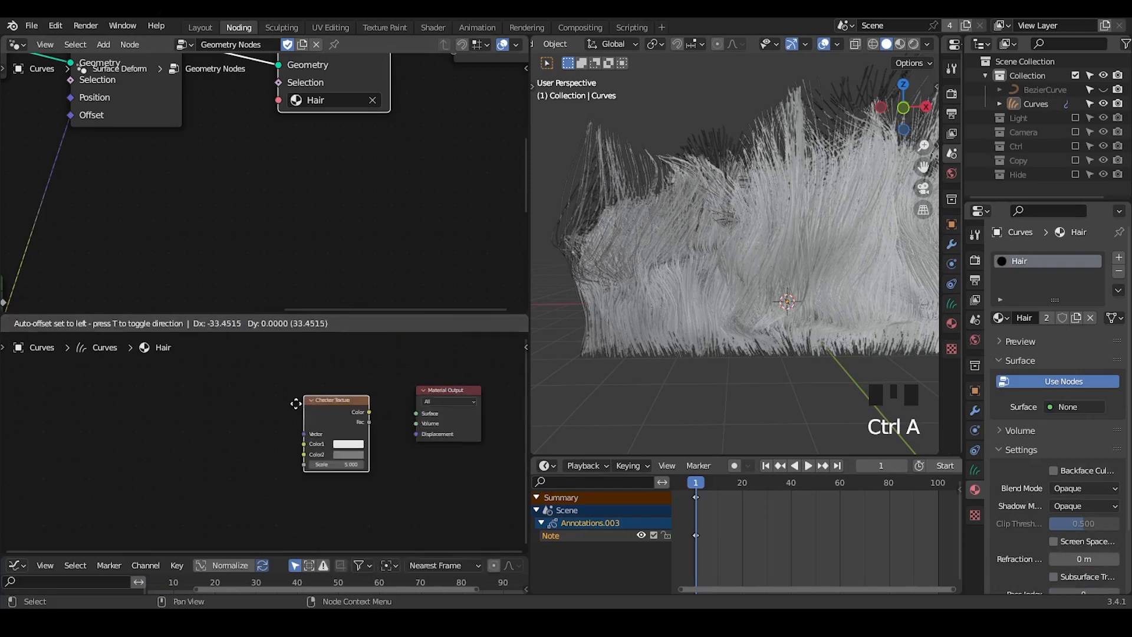
pyautogui.click(277, 403)
pyautogui.keyDown('ctrl'); pyautogui.keyDown('shift'); pyautogui.click(317, 413); pyautogui.keyUp('shift'); pyautogui.keyUp('ctrl')
# - Display the hair in Material Preview shading, viewed from a higher angle
pyautogui.press('z')
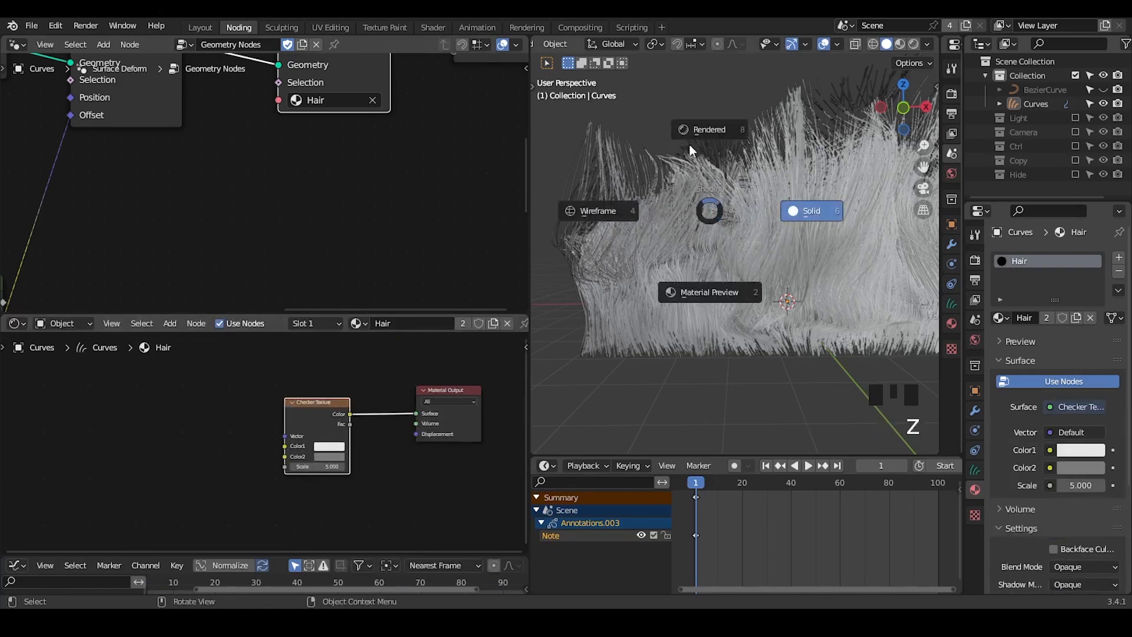
pyautogui.click(701, 289)
pyautogui.moveTo(701, 289); pyautogui.dragTo(722, 268, button='middle')
# - Set the G_Curve Linear node's Value to 0.5
pyautogui.moveTo(92, 220); pyautogui.dragTo(440, 173, button='middle')
pyautogui.scroll(-3, 227, 176)
pyautogui.click(273, 234)
pyautogui.write('0.5')
pyautogui.press('Return')
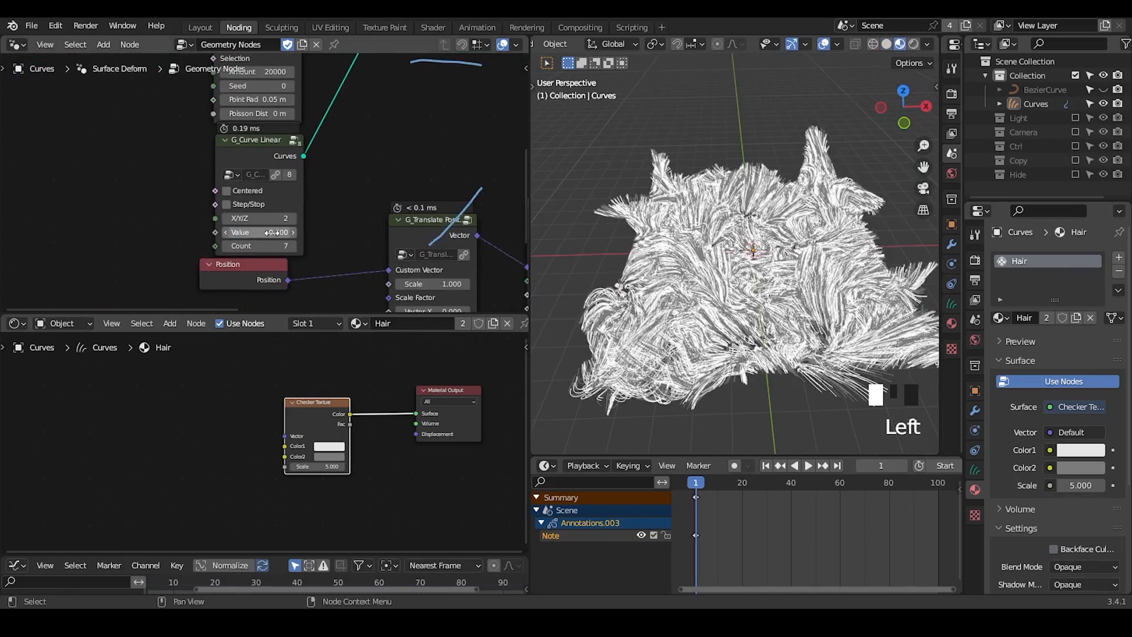
# - Add Texture Coordinate and Mapping nodes feeding the Checker Texture's Vector and reposition them beside it
pyautogui.scroll(2, 289, 430)
pyautogui.click(312, 402)
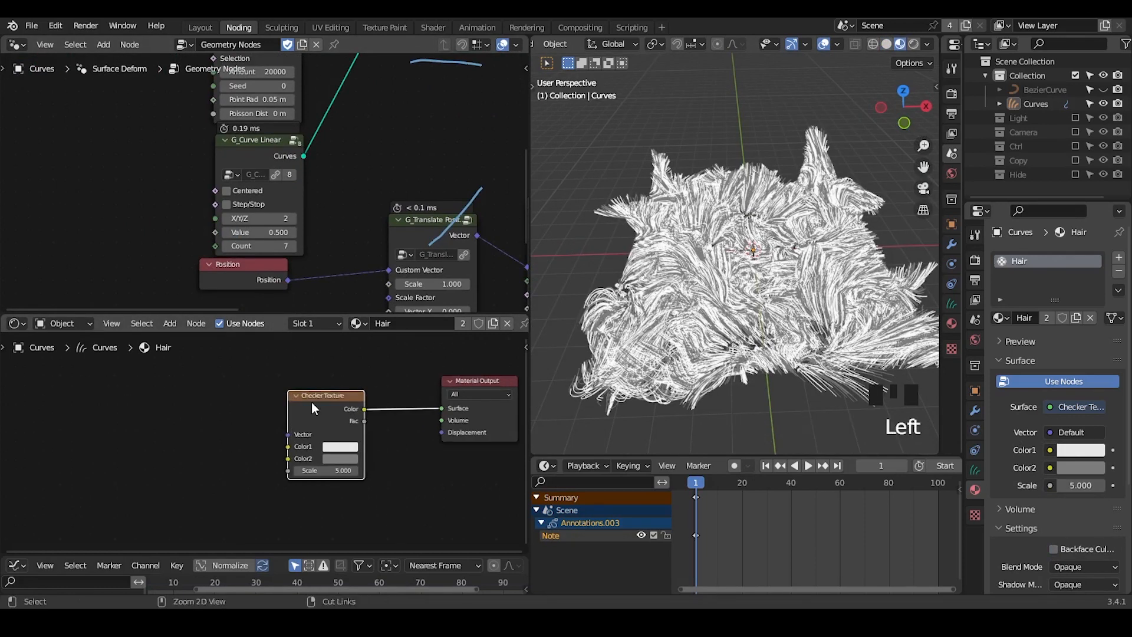
pyautogui.hotkey('ctrl', 't')
pyautogui.moveTo(311, 402); pyautogui.dragTo(304, 377, button='middle')
pyautogui.press('g')
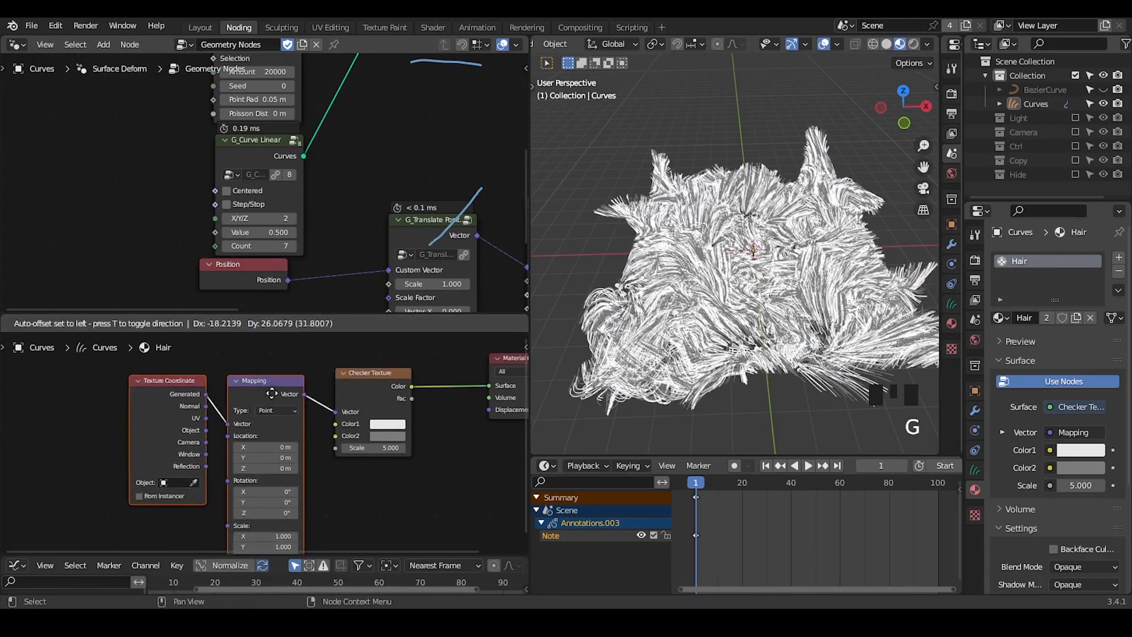
pyautogui.click(286, 360)
pyautogui.scroll(5, 268, 388)
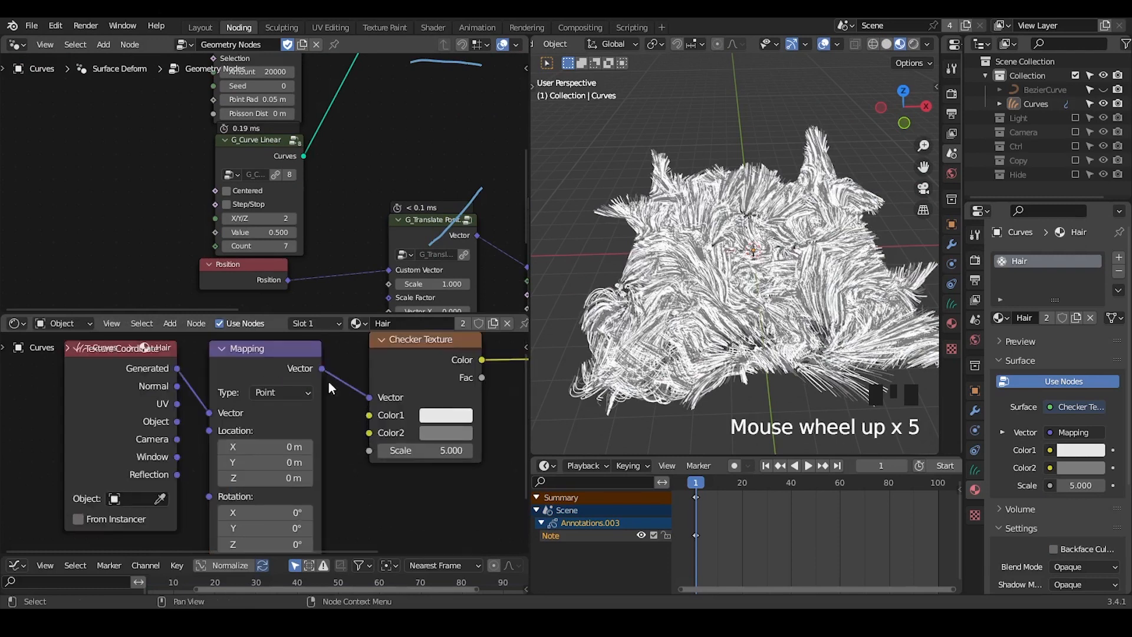
# - Remove the Mapping node while keeping Generated linked to the Checker Texture's Vector, and set the checker Scale to -0.600
pyautogui.click(352, 362)
pyautogui.click(288, 363)
pyautogui.hotkey('ctrl', 'x')
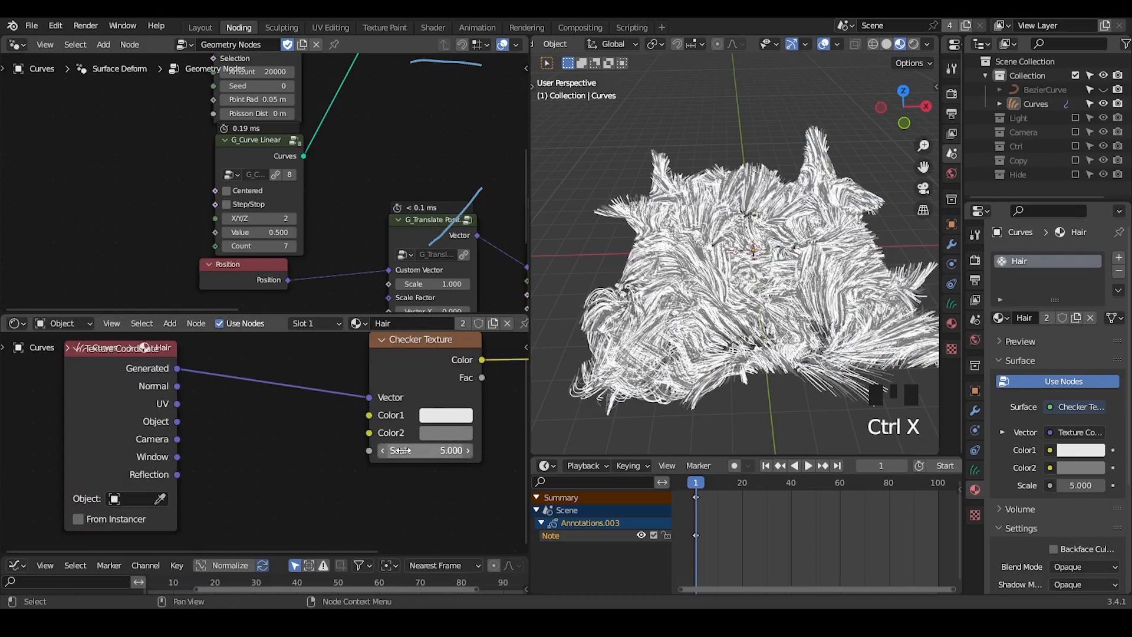
pyautogui.moveTo(401, 451)
pyautogui.mouseDown()
pyautogui.moveTo(366, 451)
pyautogui.moveTo(392, 451)
pyautogui.mouseUp()
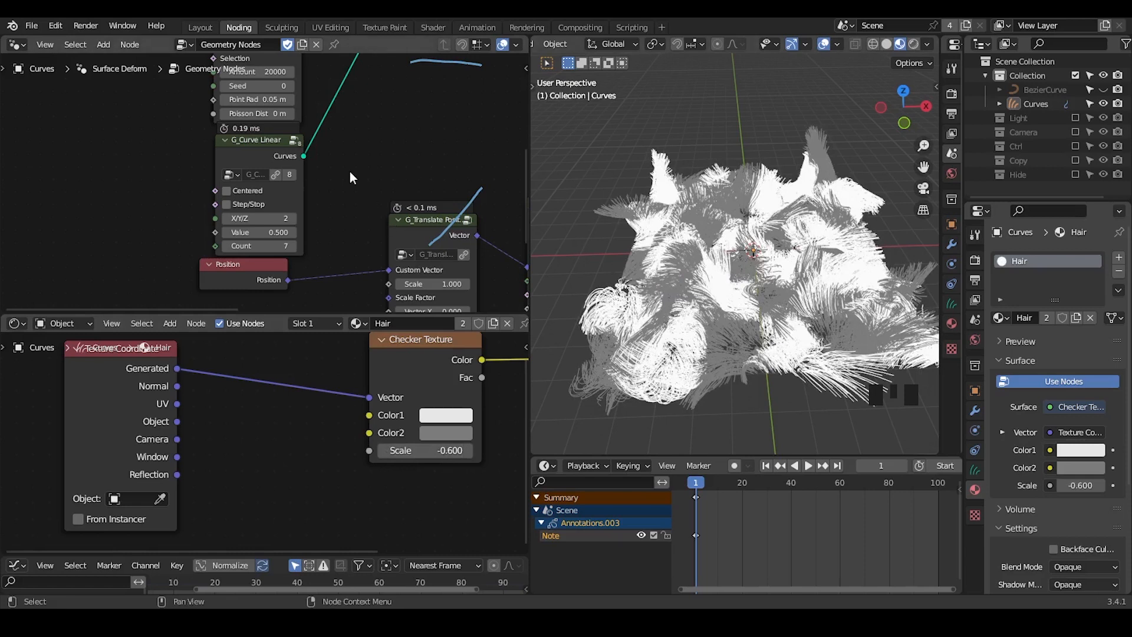
# - Add a reroute point on the Grid node's two Mesh links and move the Grid farther away to make room
pyautogui.moveTo(349, 171); pyautogui.dragTo(354, 206, button='middle')
pyautogui.scroll(-3, 354, 206)
pyautogui.moveTo(256, 130); pyautogui.dragTo(260, 186, button='middle')
pyautogui.moveTo(258, 94); pyautogui.dragTo(167, 130)
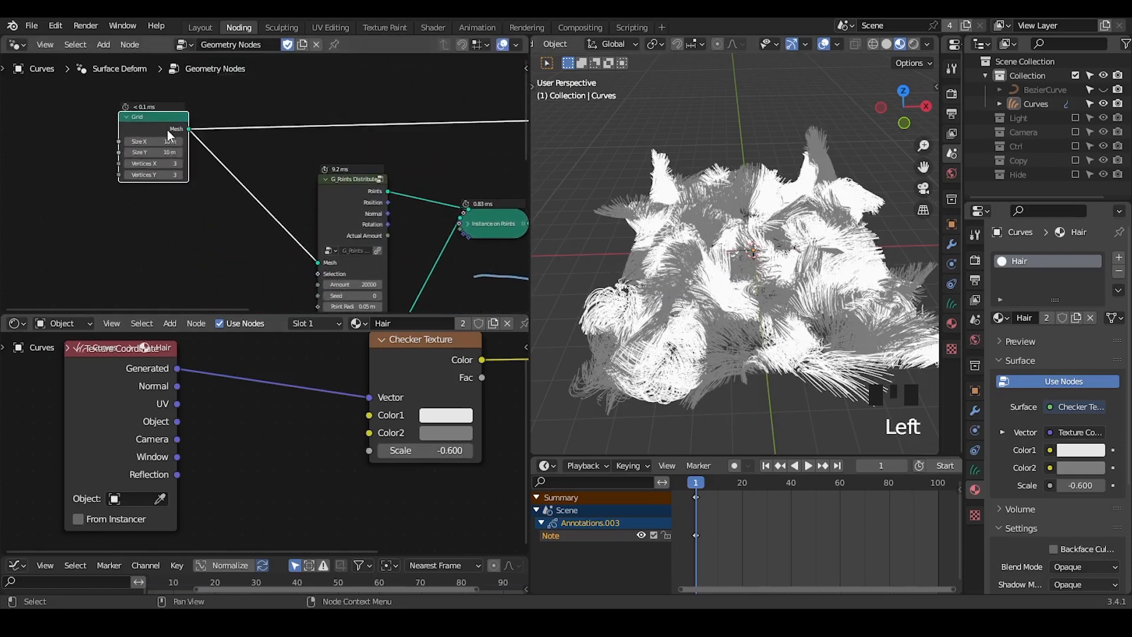
pyautogui.keyDown('shift'); pyautogui.moveTo(225, 108); pyautogui.dragTo(225, 220, button='right'); pyautogui.keyUp('shift')
pyautogui.press('g')
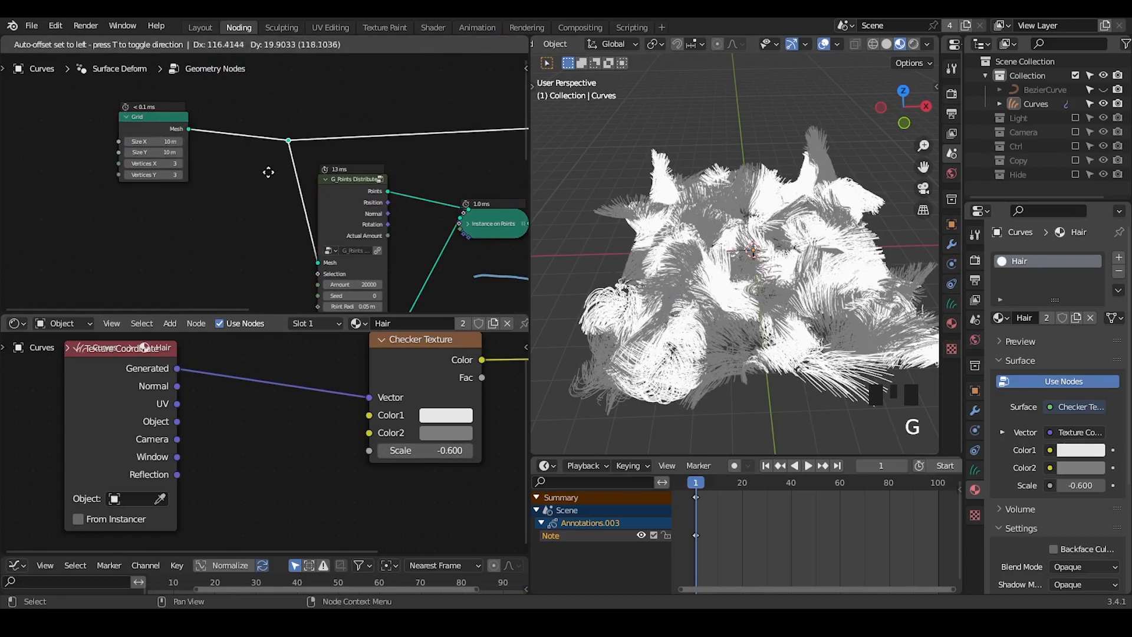
pyautogui.moveTo(271, 169); pyautogui.dragTo(255, 192, button='middle')
pyautogui.scroll(2, 255, 191)
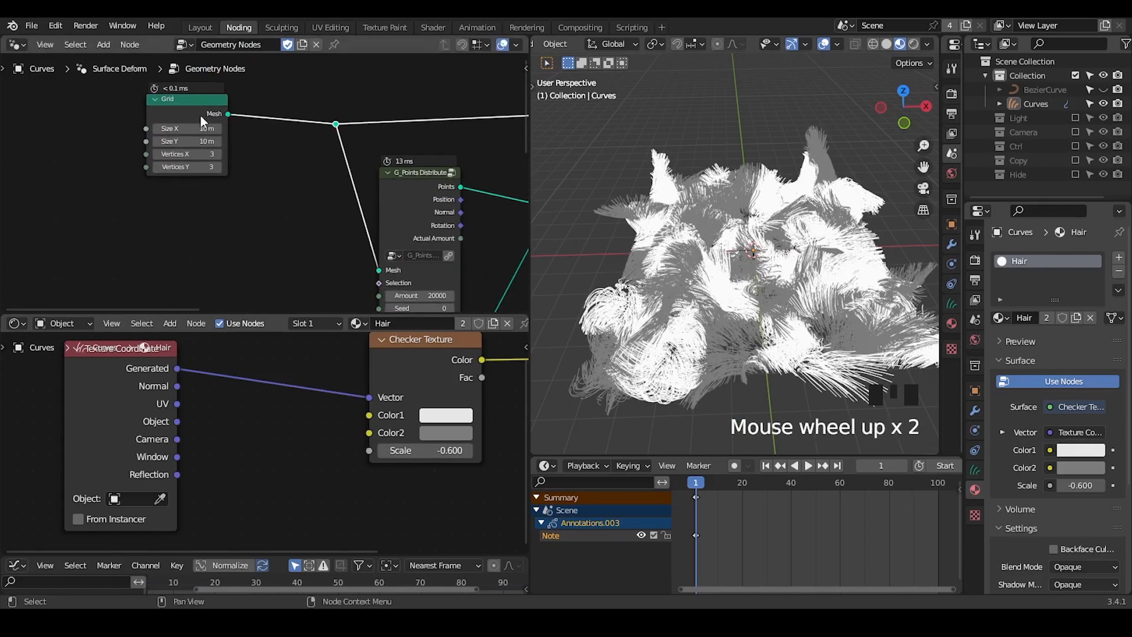
pyautogui.moveTo(201, 115); pyautogui.dragTo(155, 126)
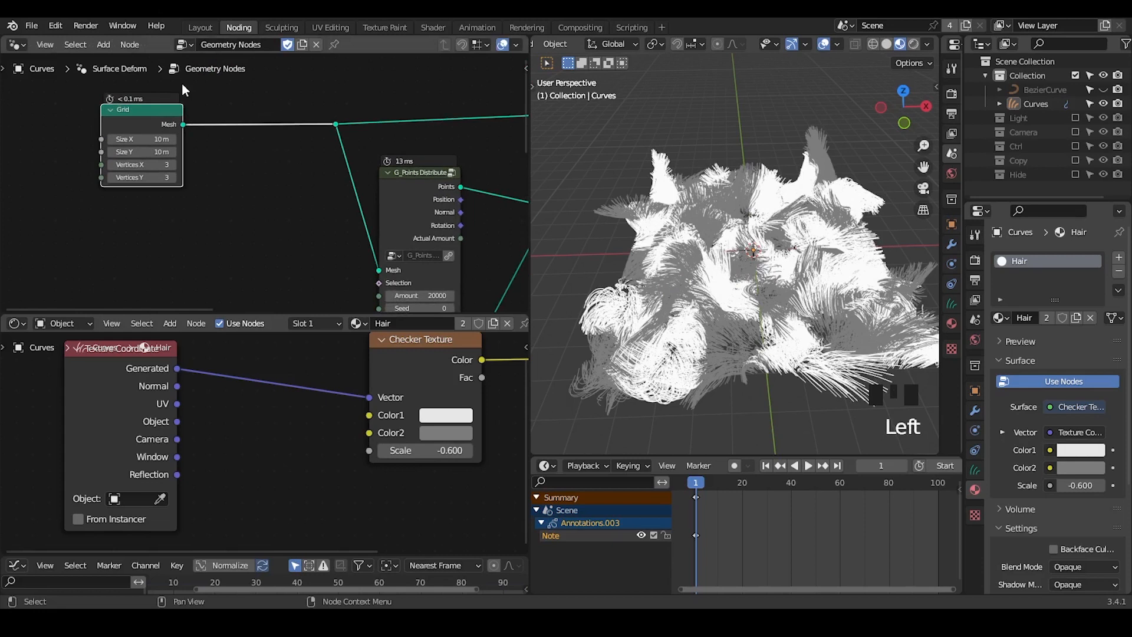
# - Insert a Store Named Attribute node after the Grid, with data type Vector and domain Face Corner
pyautogui.hotkey('ctrl', 'a')
pyautogui.write('store')
pyautogui.press('Return')
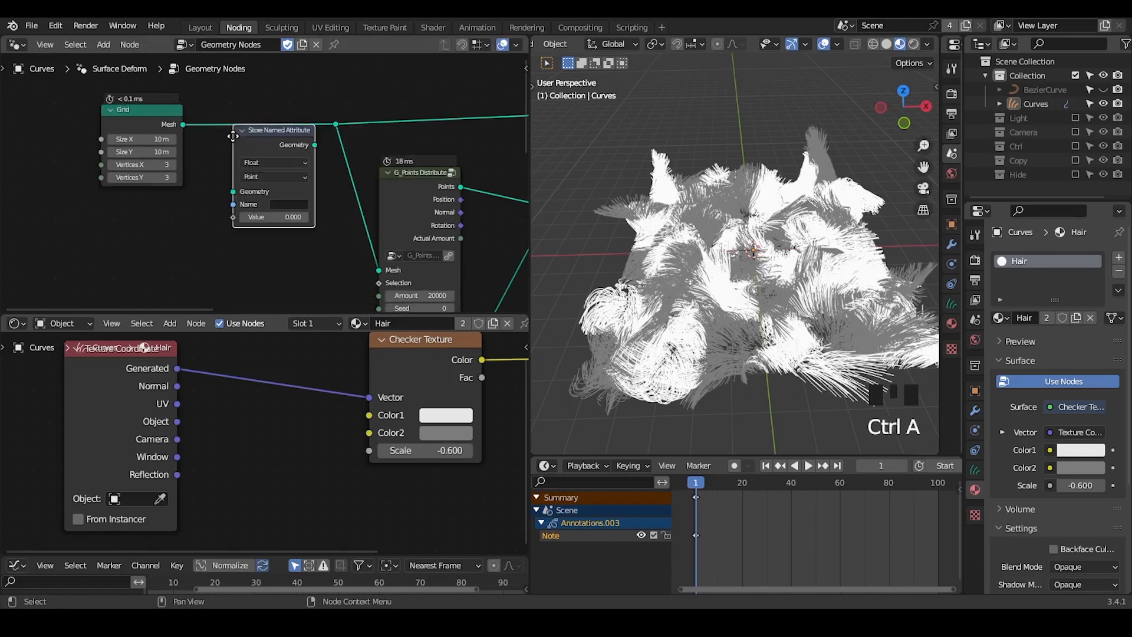
pyautogui.click(204, 110)
pyautogui.click(251, 148)
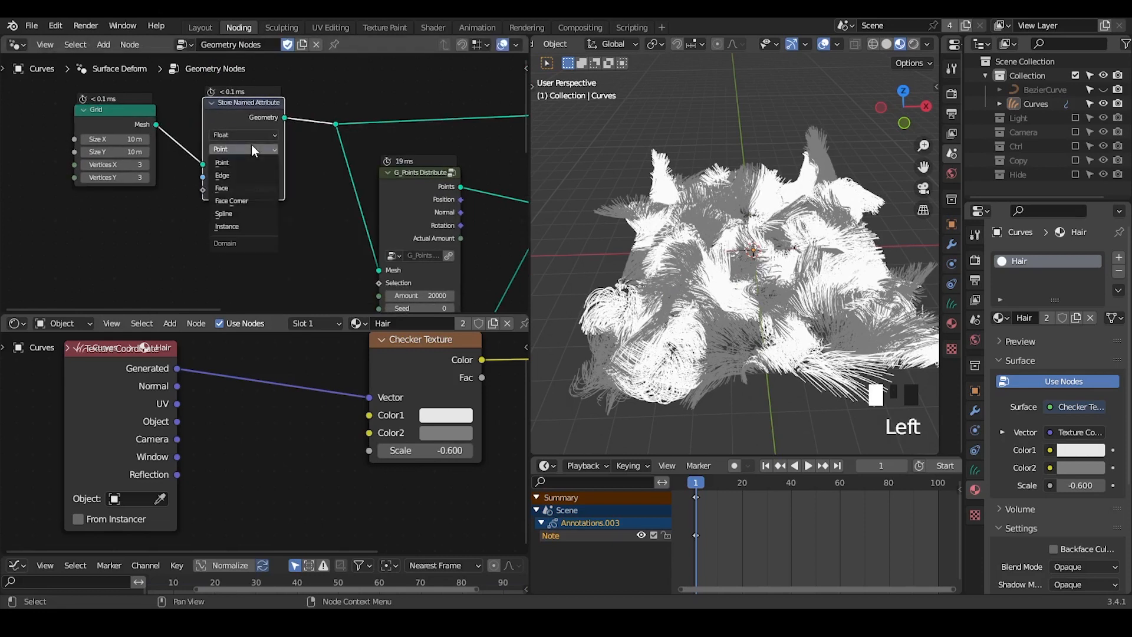
pyautogui.click(240, 137)
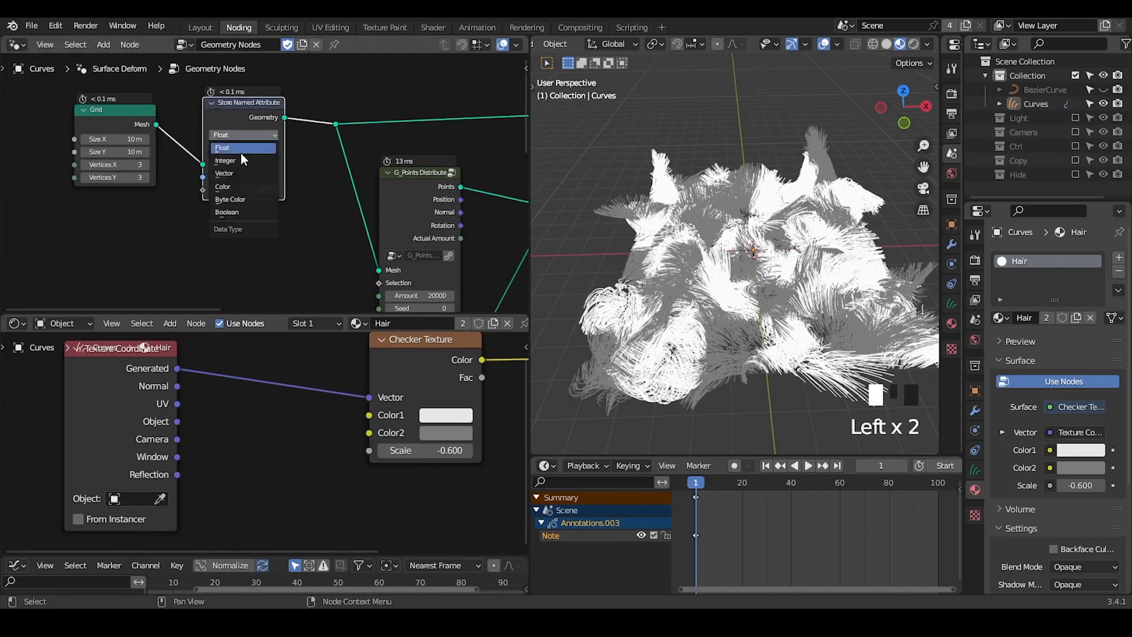
pyautogui.click(242, 175)
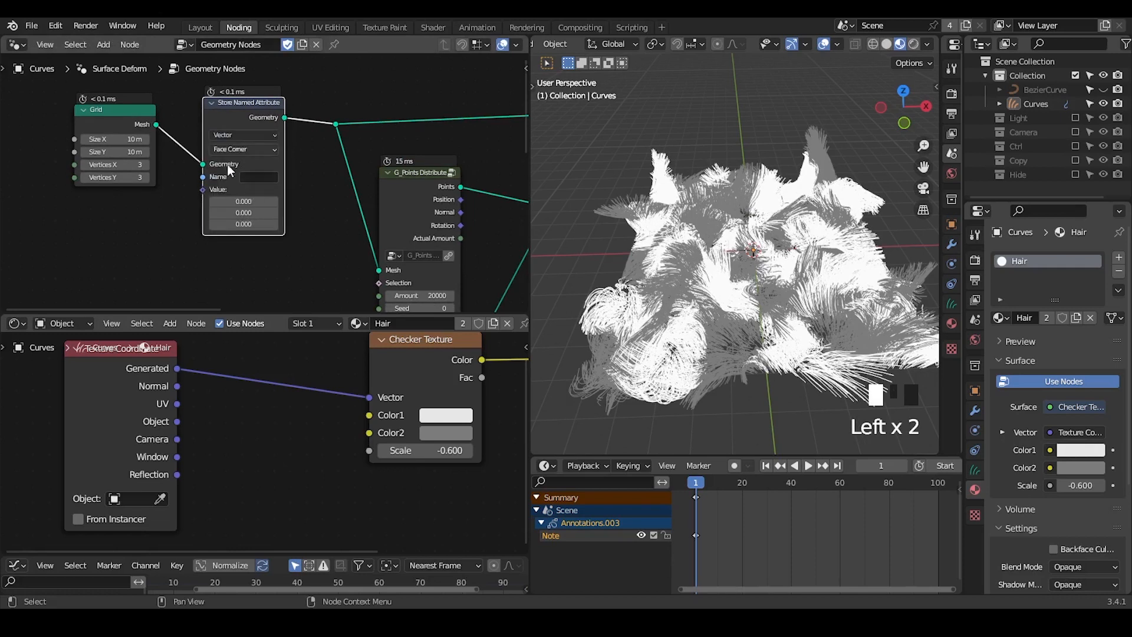
# - Add a Named Attribute node of type Vector below the Grid and link its Attribute to the Store Named Attribute's Value
pyautogui.hotkey('ctrl', 'a')
pyautogui.write('name')
pyautogui.press('Return')
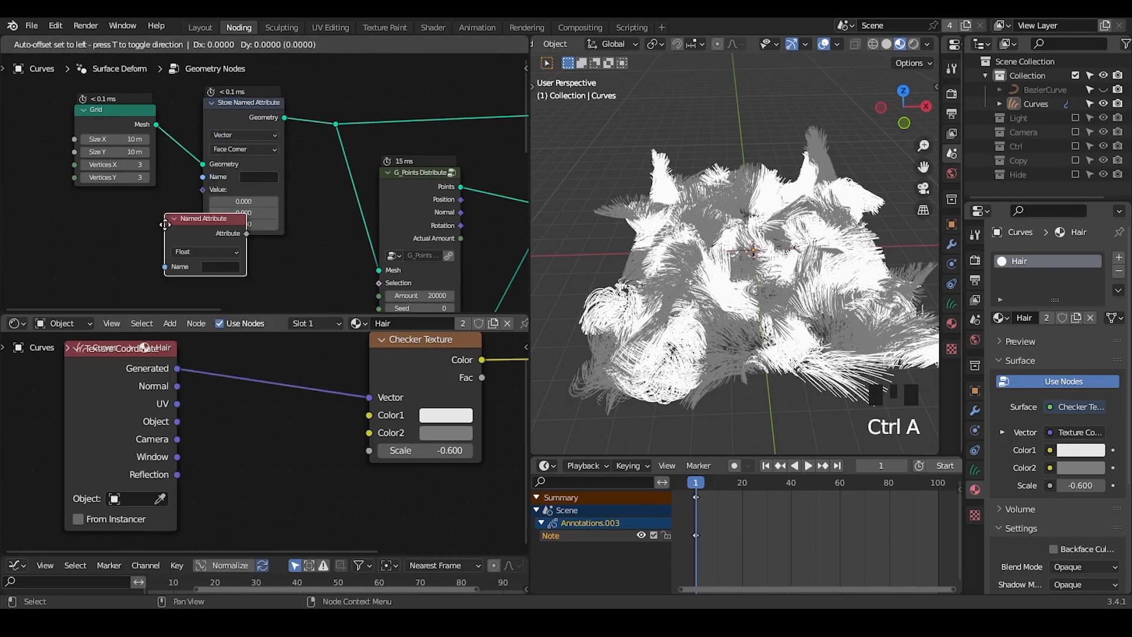
pyautogui.click(87, 227)
pyautogui.click(108, 256)
pyautogui.click(111, 288)
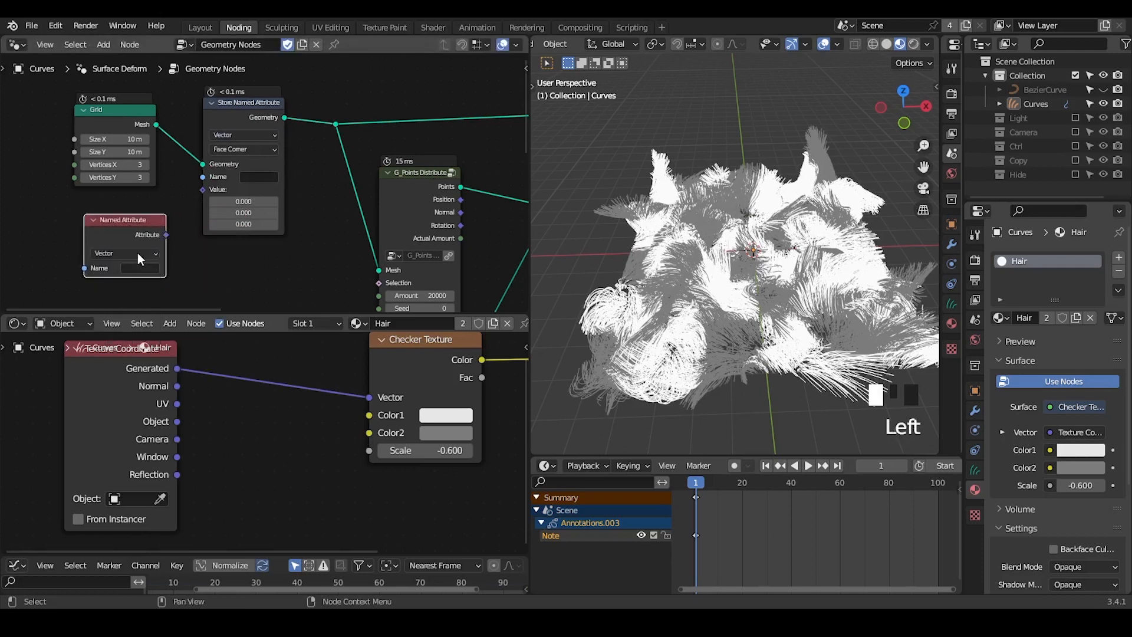
pyautogui.moveTo(139, 227); pyautogui.dragTo(193, 202)
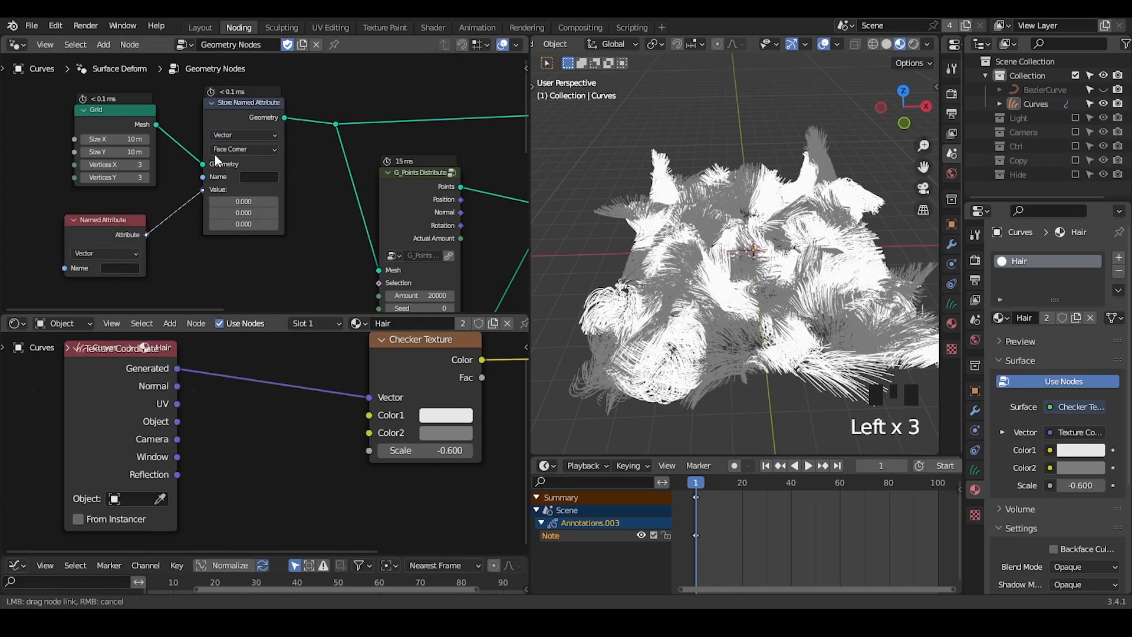
# - Annotate the node tree with "2D" above Store Named Attribute and a line from the Grid's Mesh output to the Value input
pyautogui.moveTo(214, 154); pyautogui.dragTo(215, 154)
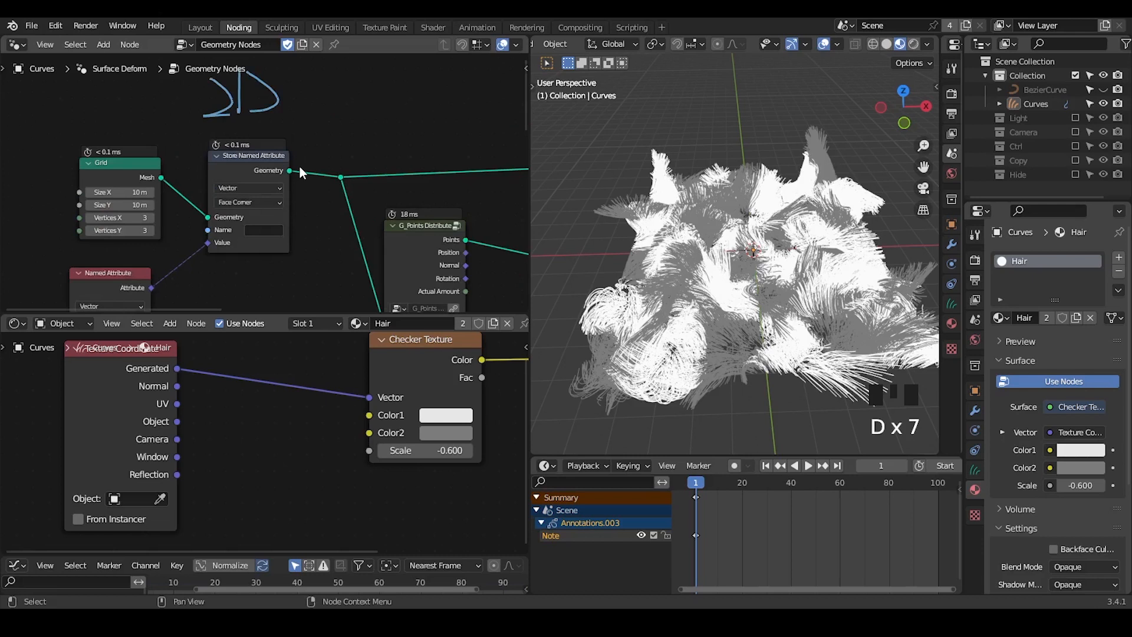
pyautogui.scroll(1, 299, 167)
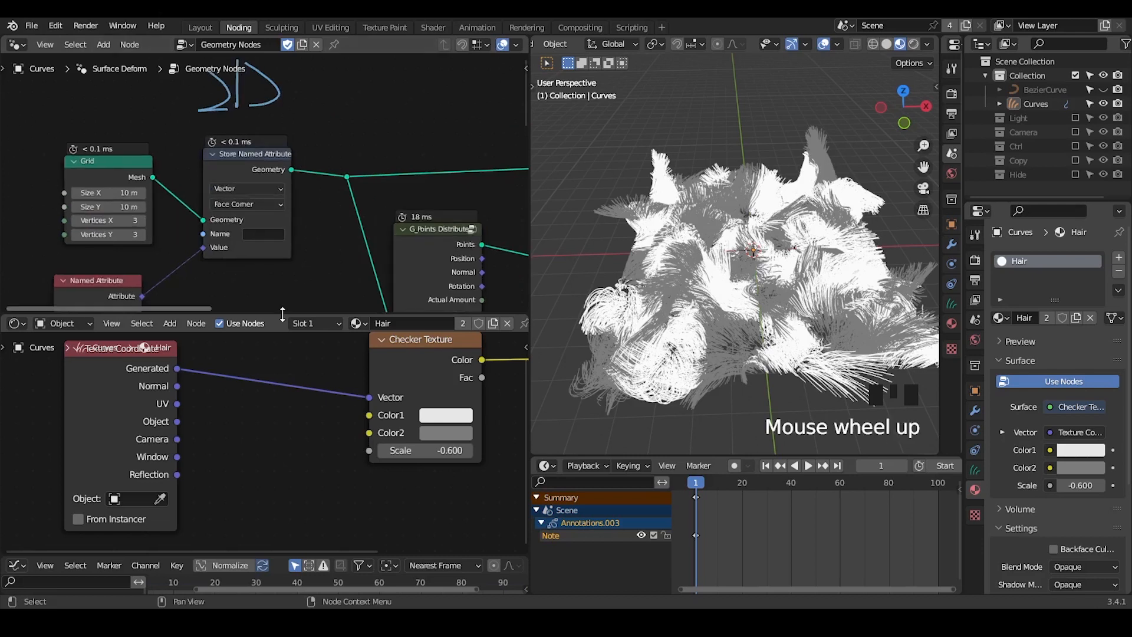
pyautogui.moveTo(282, 314); pyautogui.dragTo(283, 453)
pyautogui.moveTo(231, 271); pyautogui.dragTo(290, 281, button='middle')
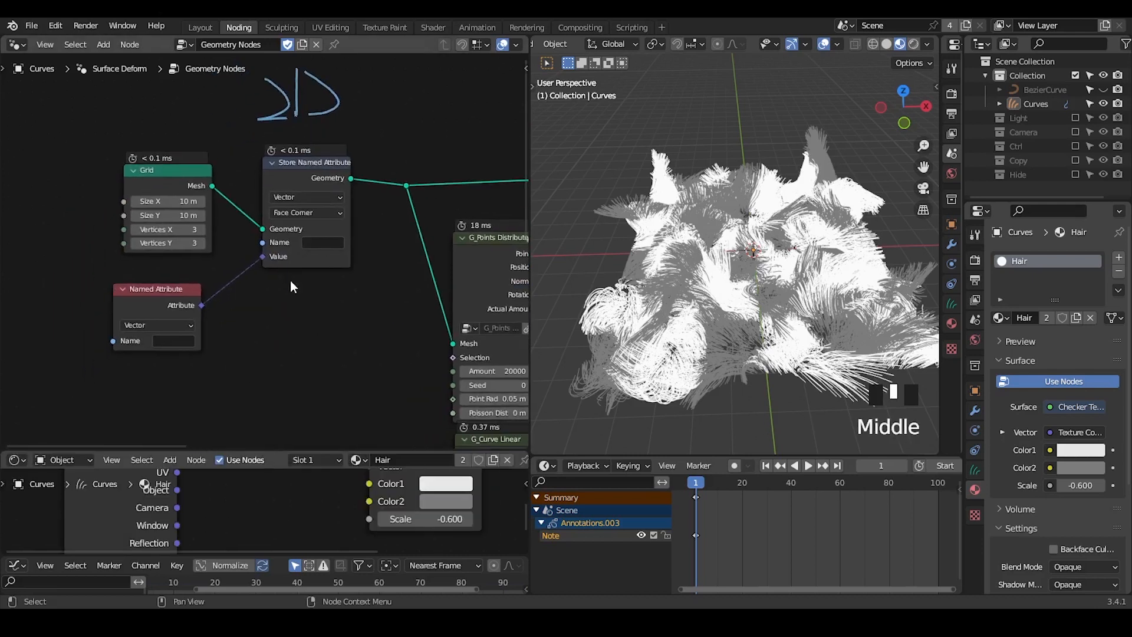
pyautogui.scroll(1, 290, 281)
pyautogui.moveTo(157, 160)
pyautogui.mouseDown()
pyautogui.moveTo(132, 151)
pyautogui.moveTo(178, 173)
pyautogui.mouseUp()
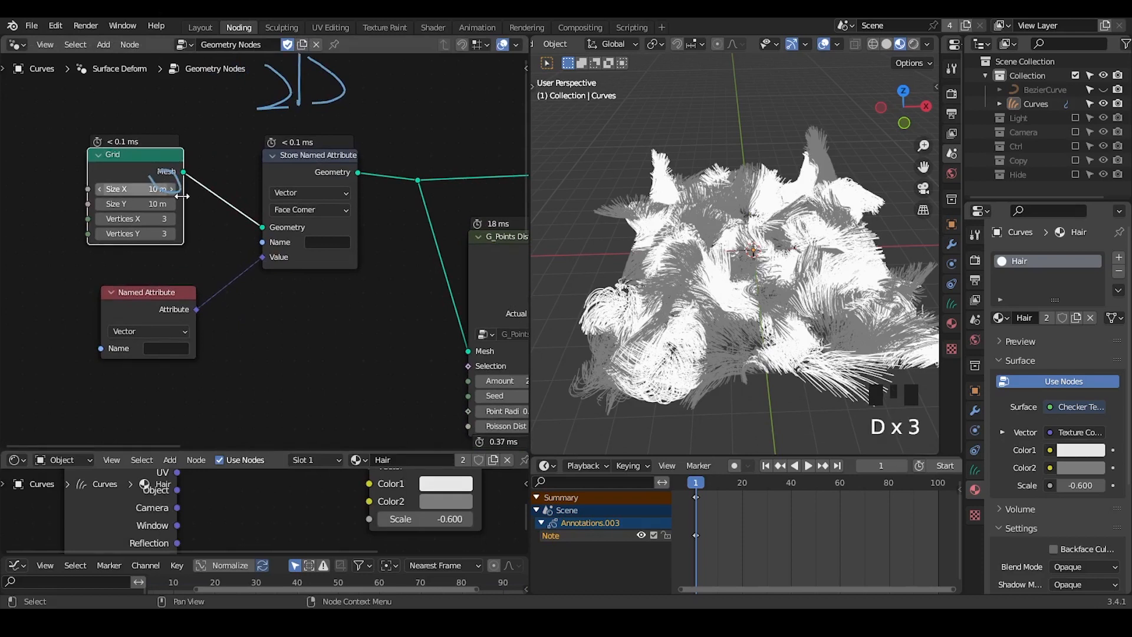
pyautogui.moveTo(183, 195); pyautogui.dragTo(261, 257)
# - Set the Named Attribute node's Name to uv_map and the Store Named Attribute node's Name to UV
pyautogui.click(167, 350)
pyautogui.press('Down')
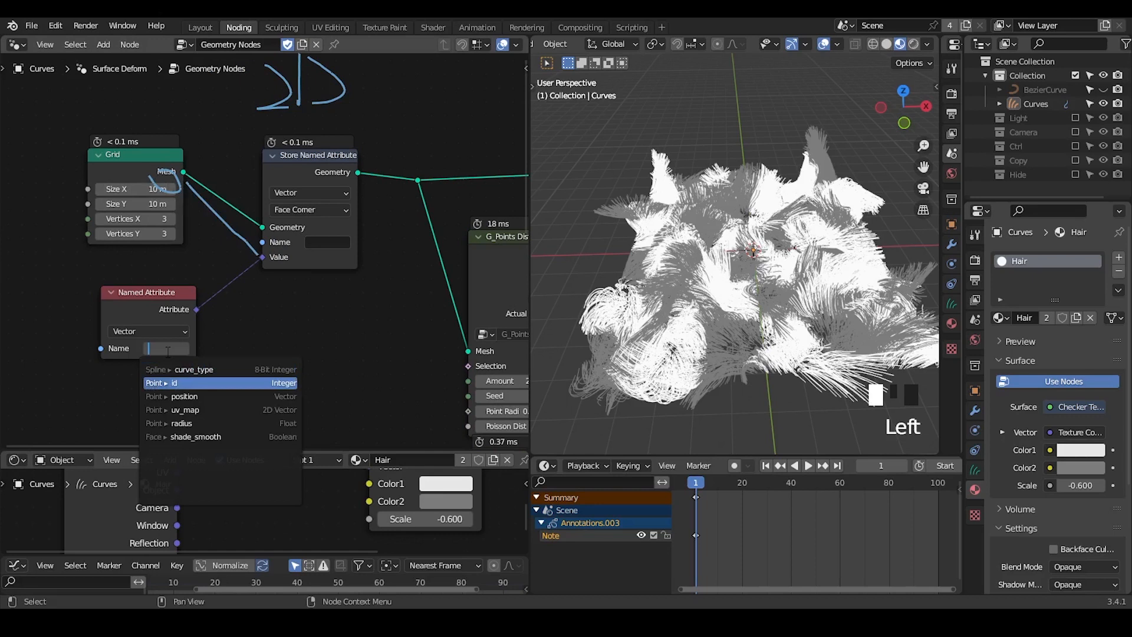
pyautogui.press('Down')
pyautogui.press('Down')
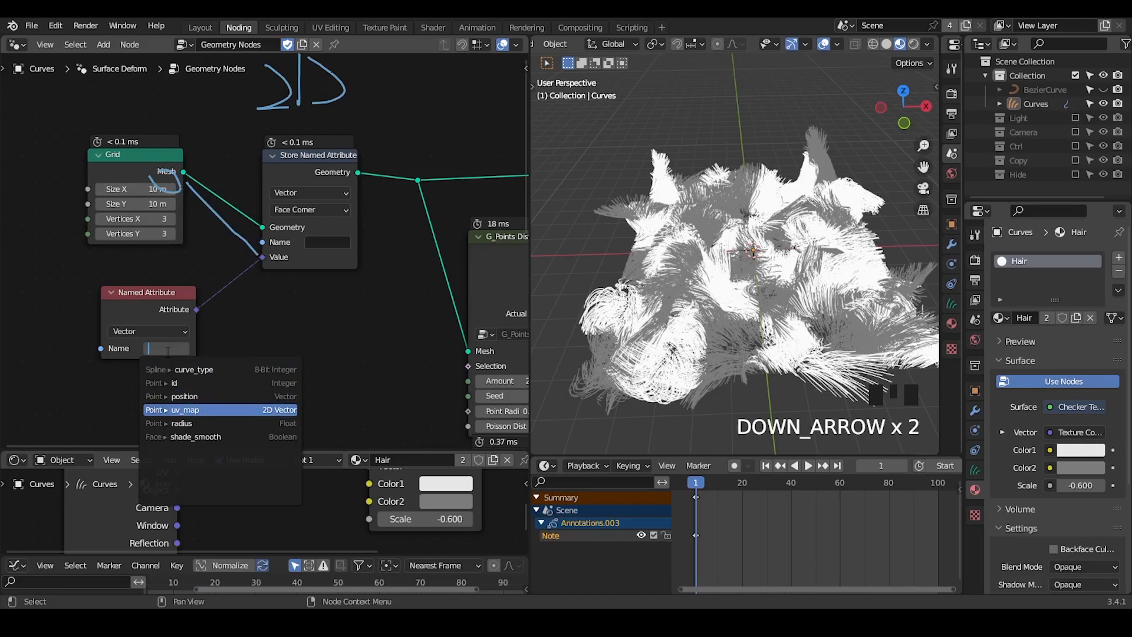
pyautogui.click(200, 410)
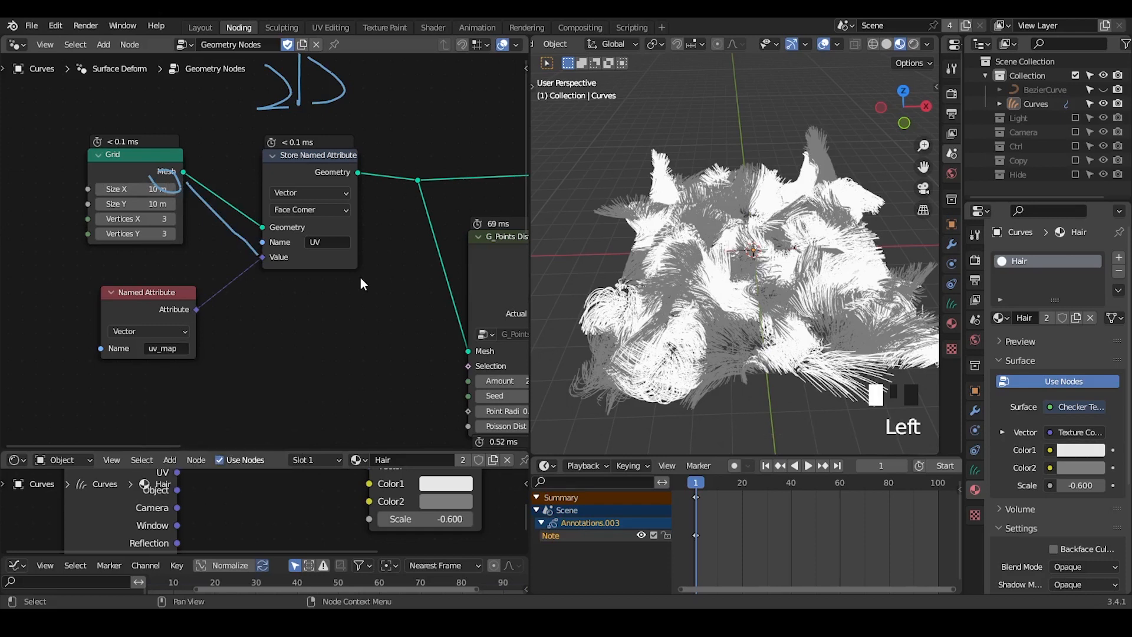
# - Add a shader Attribute node named UV, link its Vector to the Checker Texture's Vector, and set the checker Scale to 4.300
pyautogui.moveTo(260, 453); pyautogui.dragTo(259, 314)
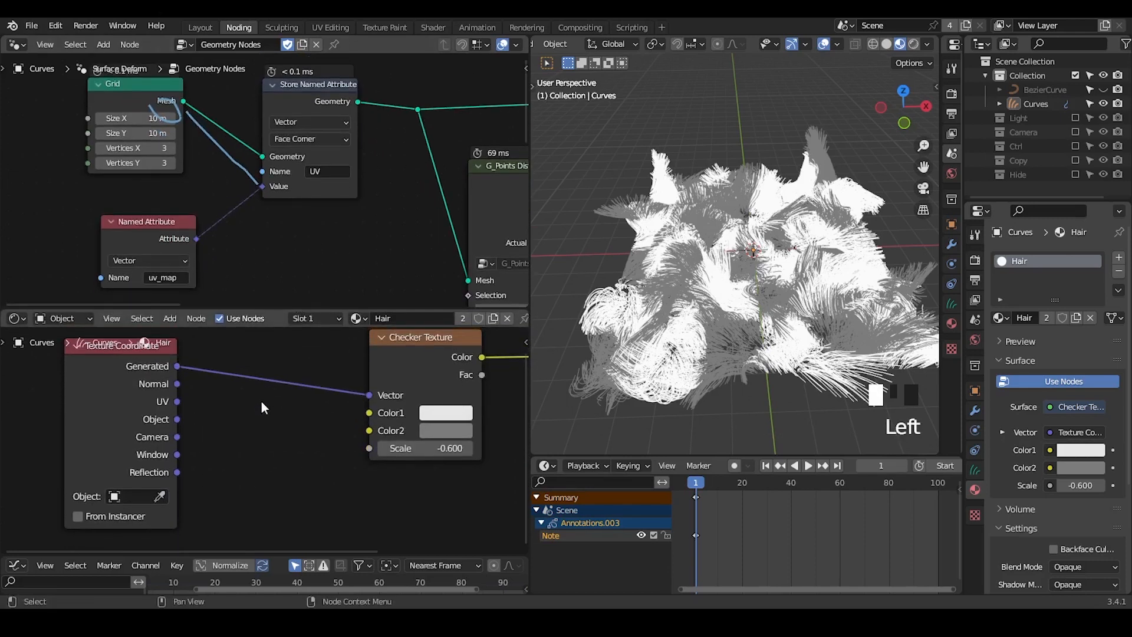
pyautogui.moveTo(260, 401); pyautogui.dragTo(211, 415, button='middle')
pyautogui.scroll(-1, 241, 414)
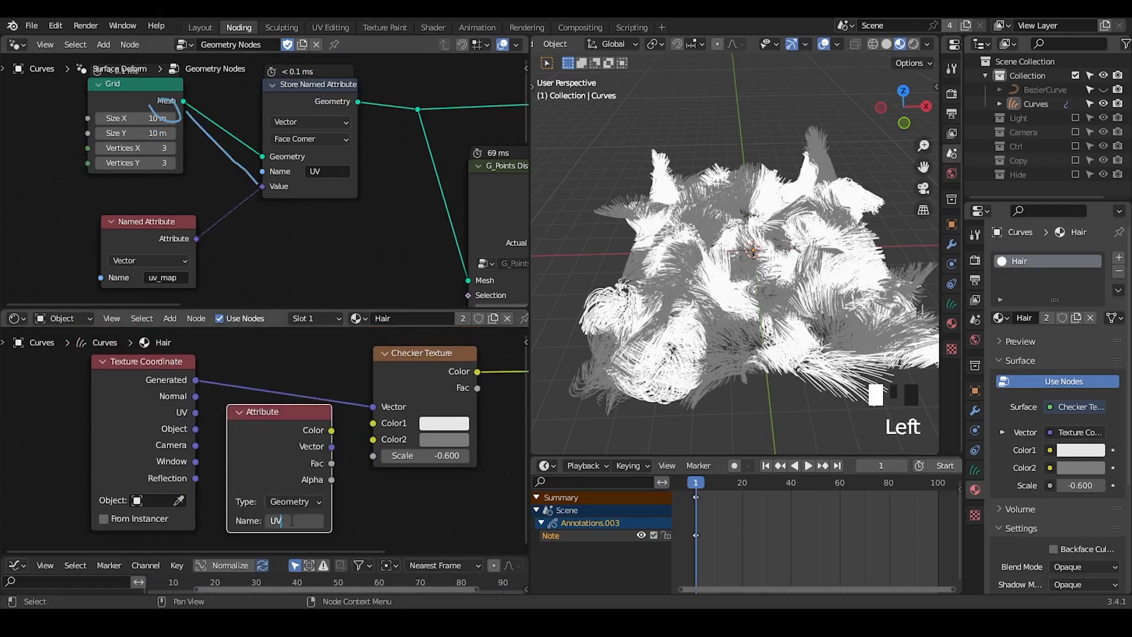
pyautogui.moveTo(272, 421); pyautogui.dragTo(268, 384)
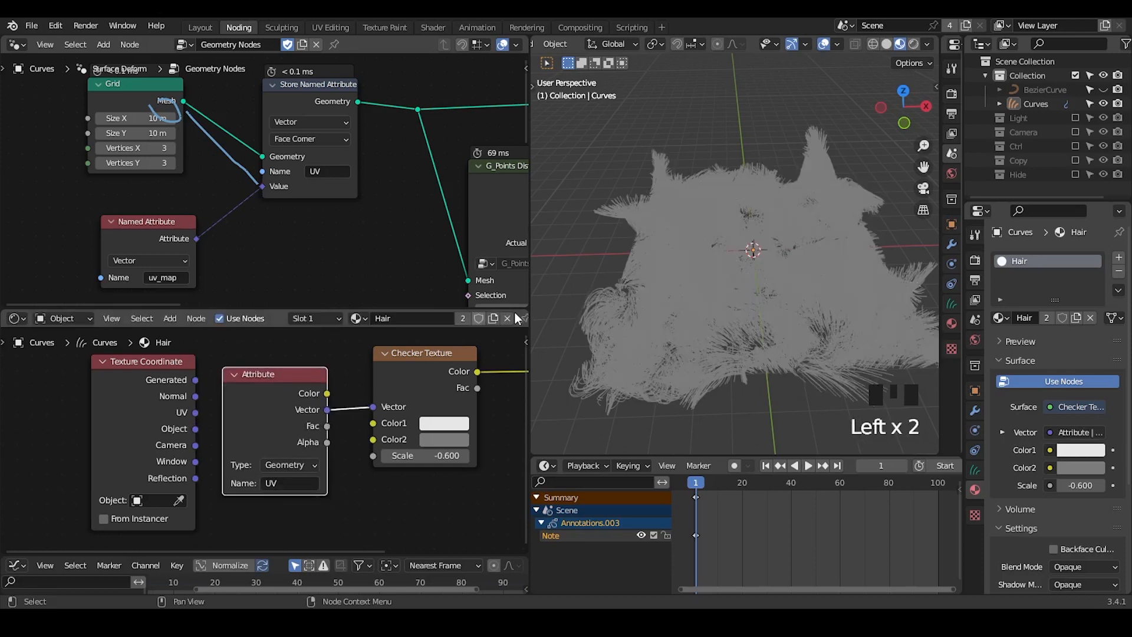
pyautogui.keyDown('shift'); pyautogui.moveTo(425, 455); pyautogui.dragTo(466, 445); pyautogui.keyUp('shift')
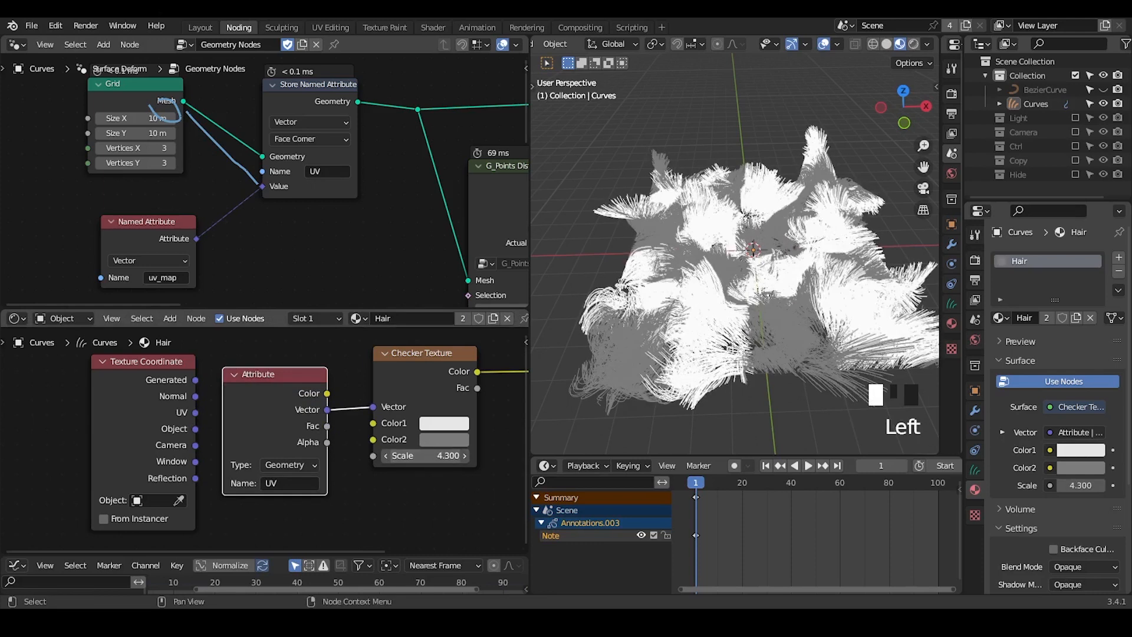
# - Erase the line annotation beside the Grid node and draw a short underline below the Instance on Points node
pyautogui.moveTo(394, 270); pyautogui.dragTo(300, 252, button='middle')
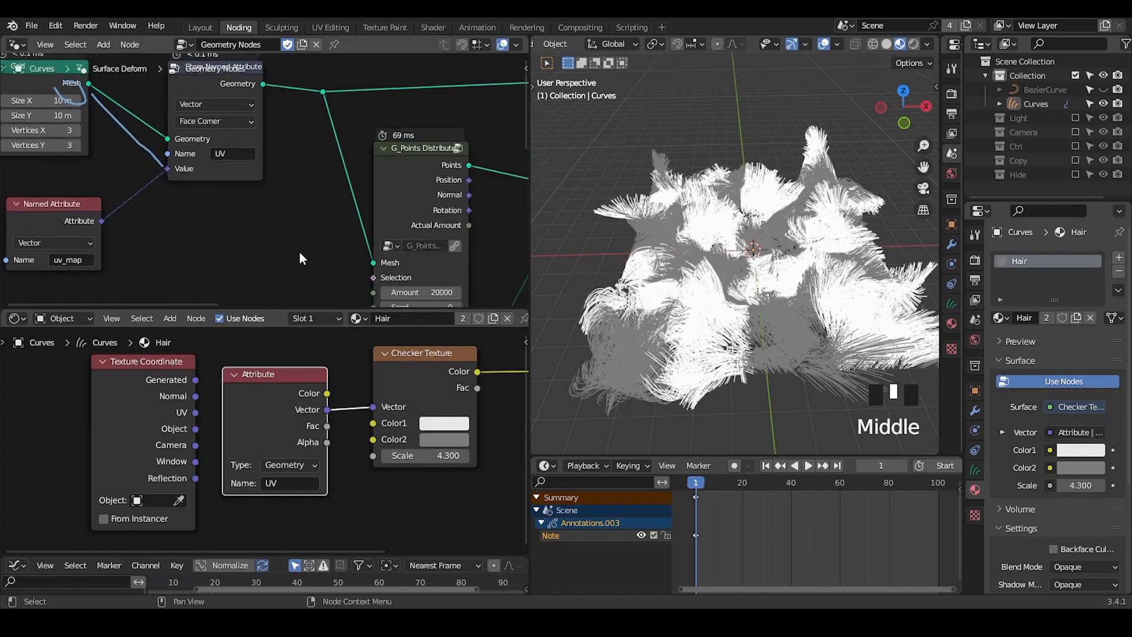
pyautogui.scroll(-2, 672, 305)
pyautogui.moveTo(672, 305); pyautogui.dragTo(727, 361, button='middle')
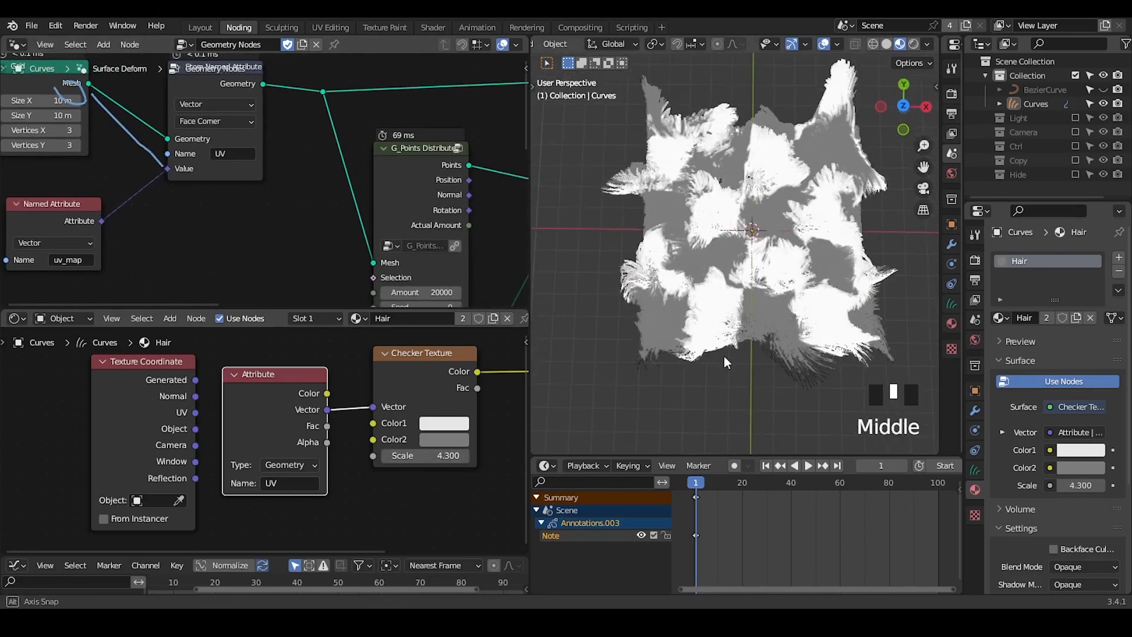
pyautogui.moveTo(725, 356); pyautogui.dragTo(733, 339, button='middle')
pyautogui.press('d')
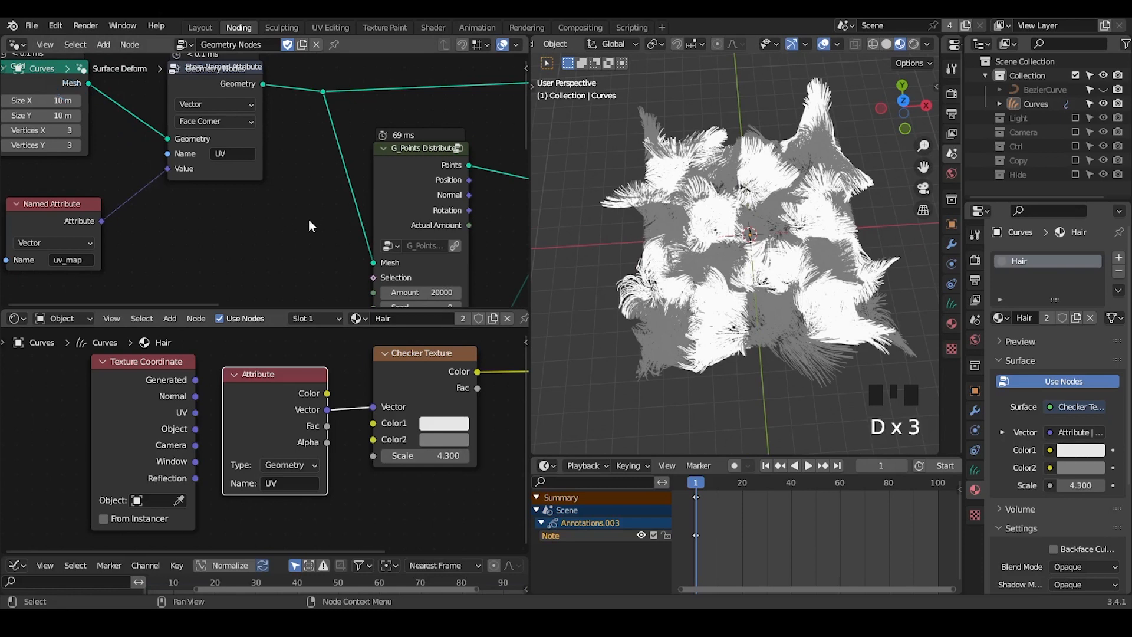
pyautogui.scroll(-4, 309, 218)
pyautogui.moveTo(408, 172); pyautogui.dragTo(389, 226, button='middle')
pyautogui.press('d')
pyautogui.moveTo(318, 100)
pyautogui.mouseDown(button='right')
pyautogui.moveTo(304, 94)
pyautogui.moveTo(190, 142)
pyautogui.moveTo(248, 171)
pyautogui.mouseUp(button='right')
pyautogui.moveTo(501, 281); pyautogui.dragTo(305, 185, button='middle')
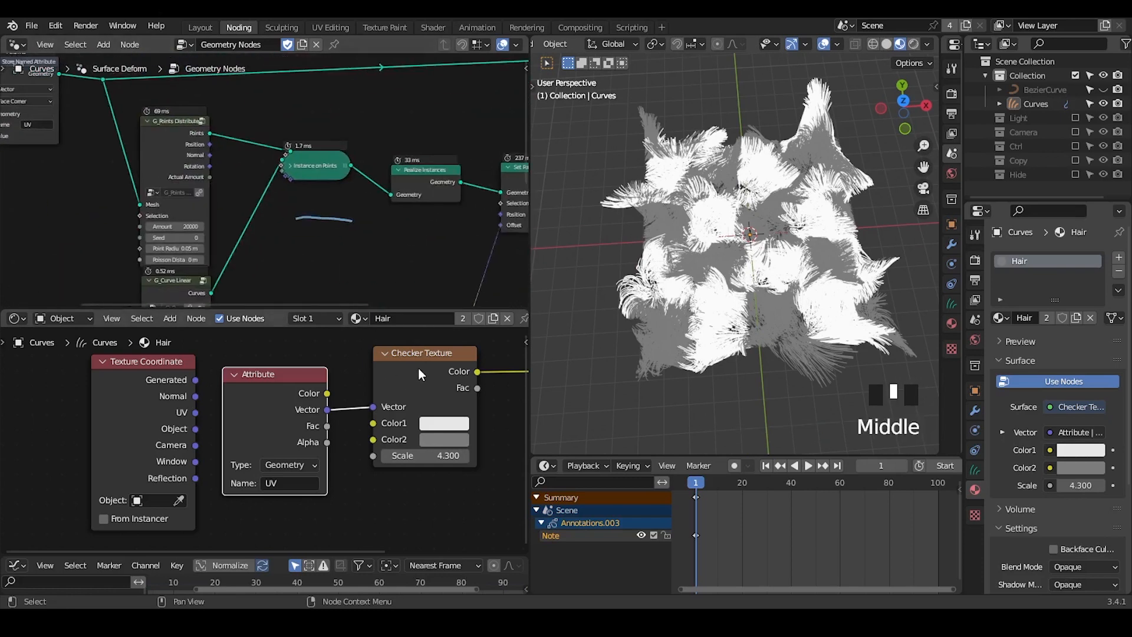
# - Move the Texture Coordinate node away from the Attribute node and shift the Checker Texture node slightly
pyautogui.moveTo(418, 372); pyautogui.dragTo(423, 378)
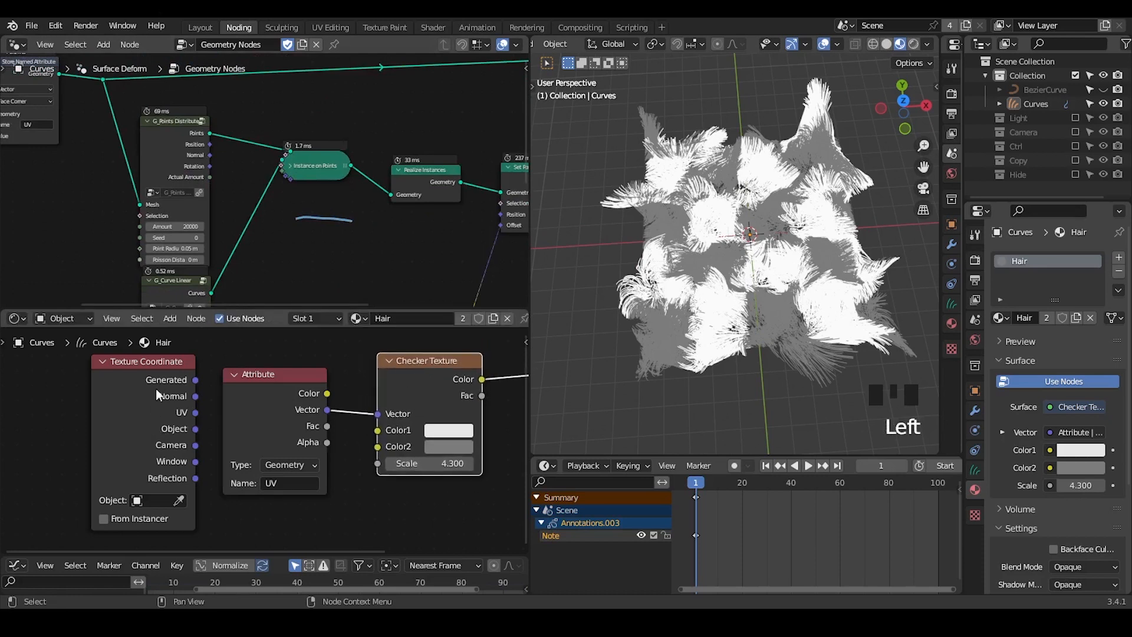
pyautogui.moveTo(159, 395); pyautogui.dragTo(78, 464)
pyautogui.moveTo(399, 431); pyautogui.dragTo(291, 355, button='middle')
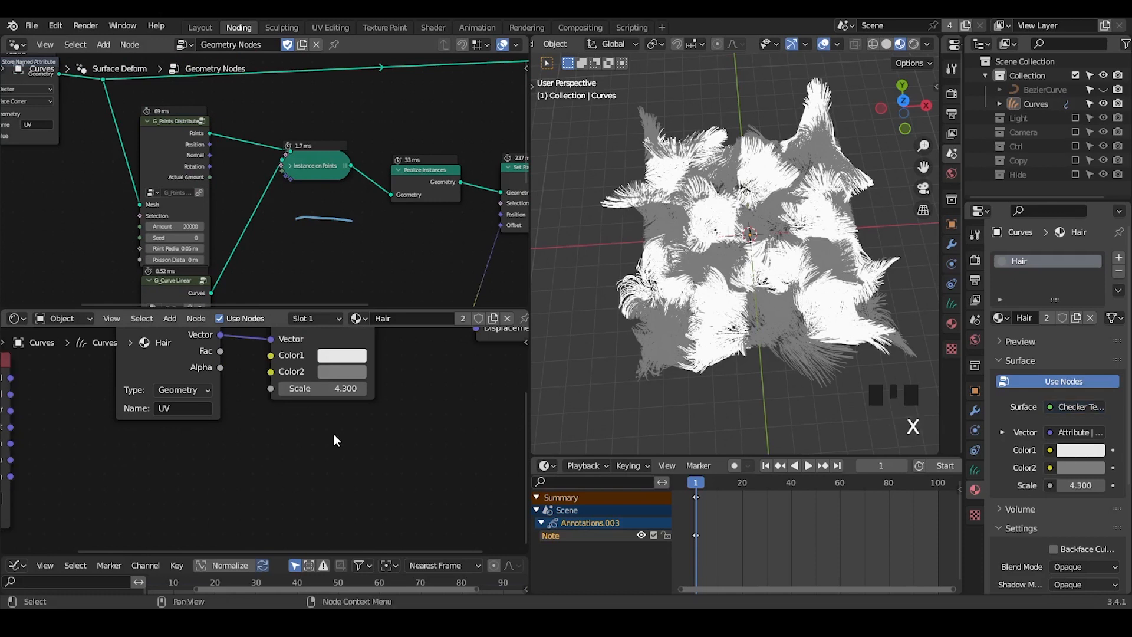
pyautogui.moveTo(362, 402); pyautogui.dragTo(354, 496, button='middle')
# - Draw a circle annotation around the Group Output node's header and timing
pyautogui.scroll(-9, 402, 193)
pyautogui.moveTo(448, 105); pyautogui.dragTo(213, 130, button='middle')
pyautogui.scroll(13, 285, 200)
pyautogui.moveTo(582, 242); pyautogui.dragTo(687, 154, button='middle')
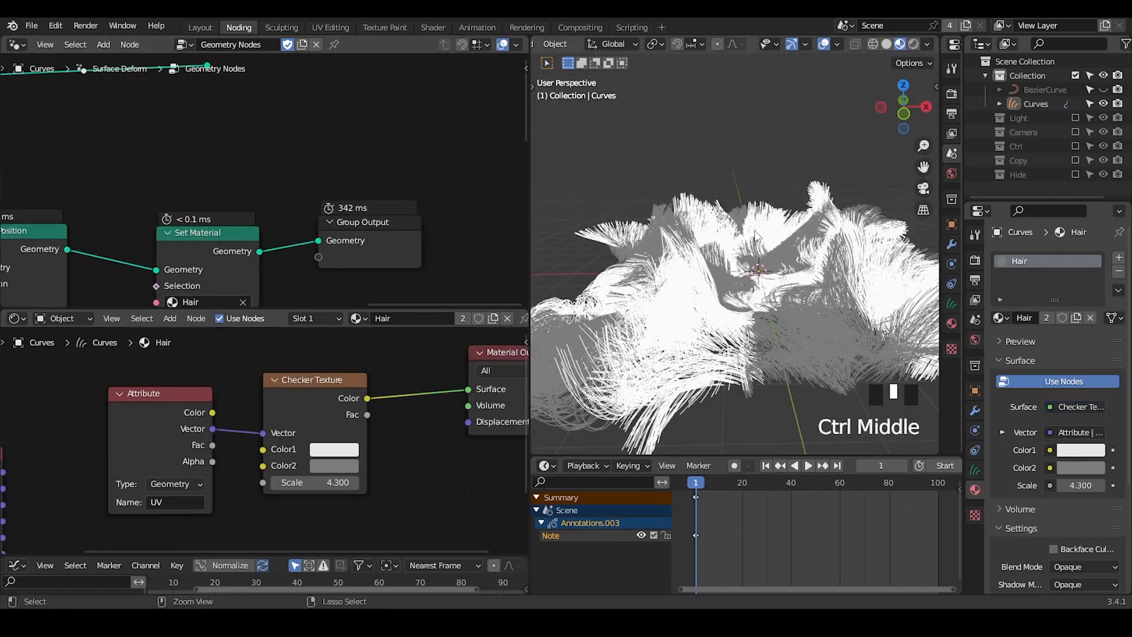
pyautogui.moveTo(264, 214); pyautogui.dragTo(261, 156, button='middle')
pyautogui.moveTo(317, 147)
pyautogui.mouseDown()
pyautogui.moveTo(331, 142)
pyautogui.moveTo(323, 125)
pyautogui.mouseUp()
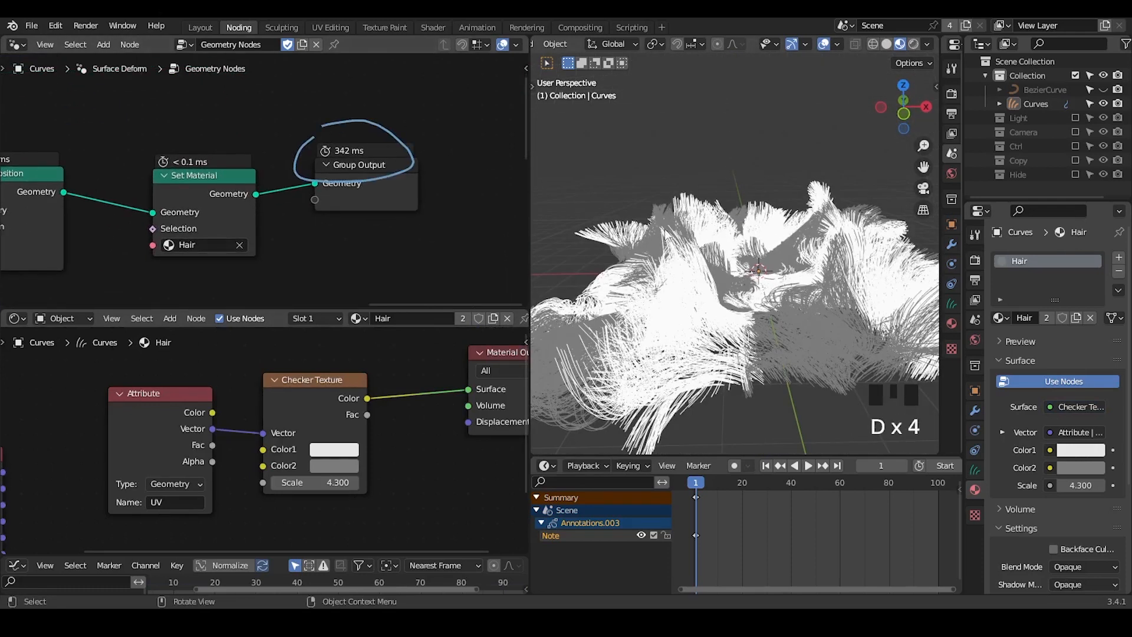
# - In the scene's Eevee render settings for Curves, try different additional subdivision values and leave the setting at 3
pyautogui.click(977, 280)
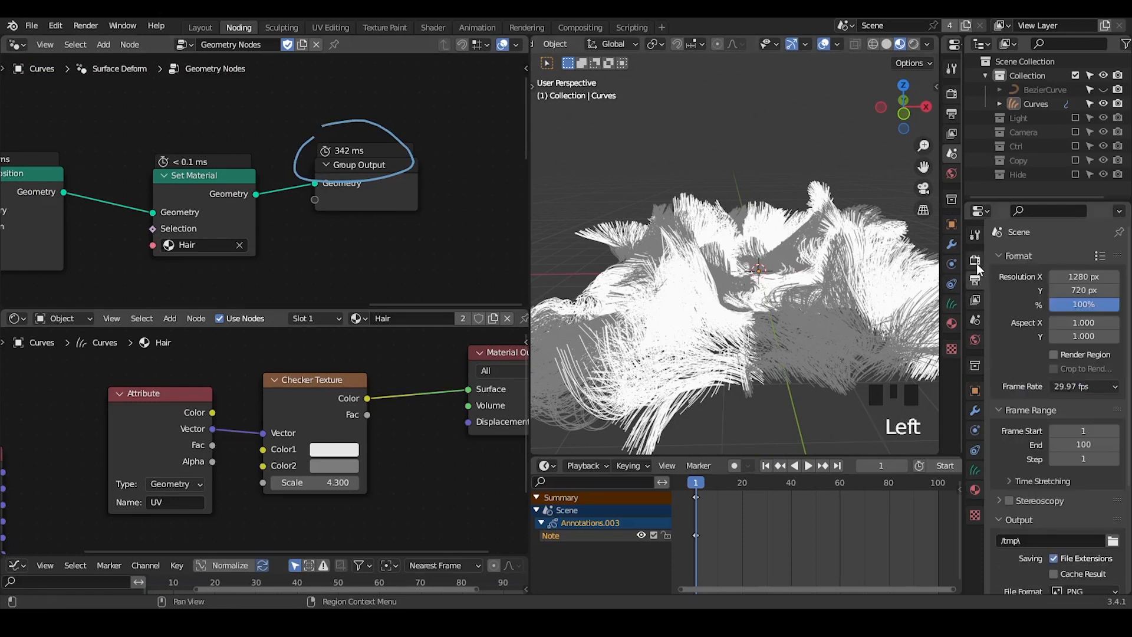
pyautogui.click(977, 263)
pyautogui.click(1108, 492)
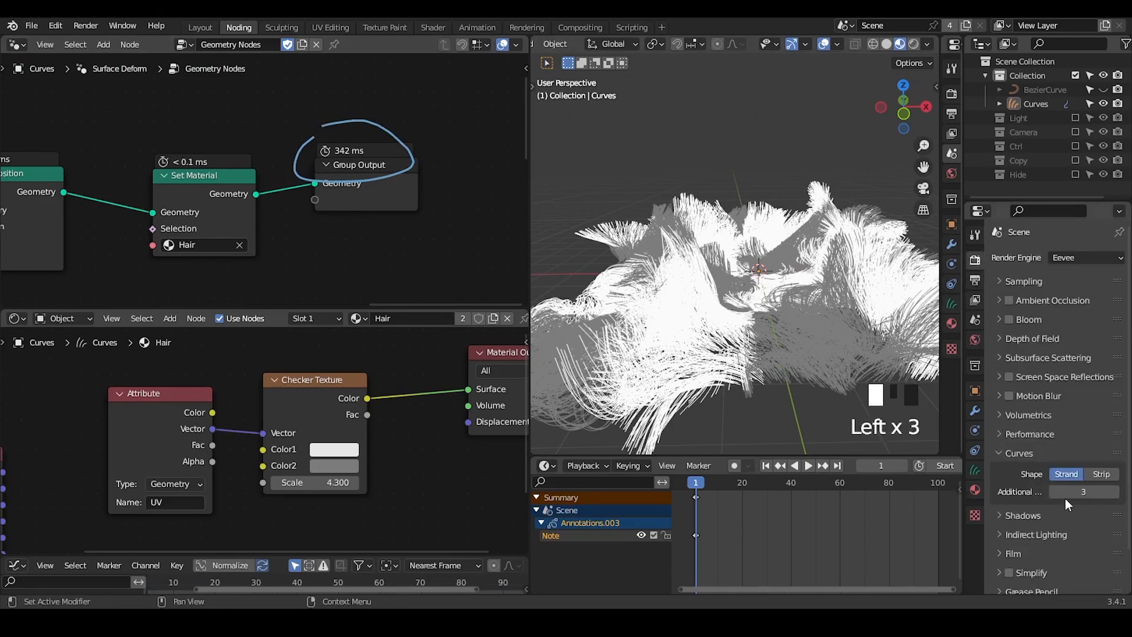
pyautogui.click(1053, 492)
pyautogui.click(1053, 491)
pyautogui.click(1116, 492)
pyautogui.click(1117, 492)
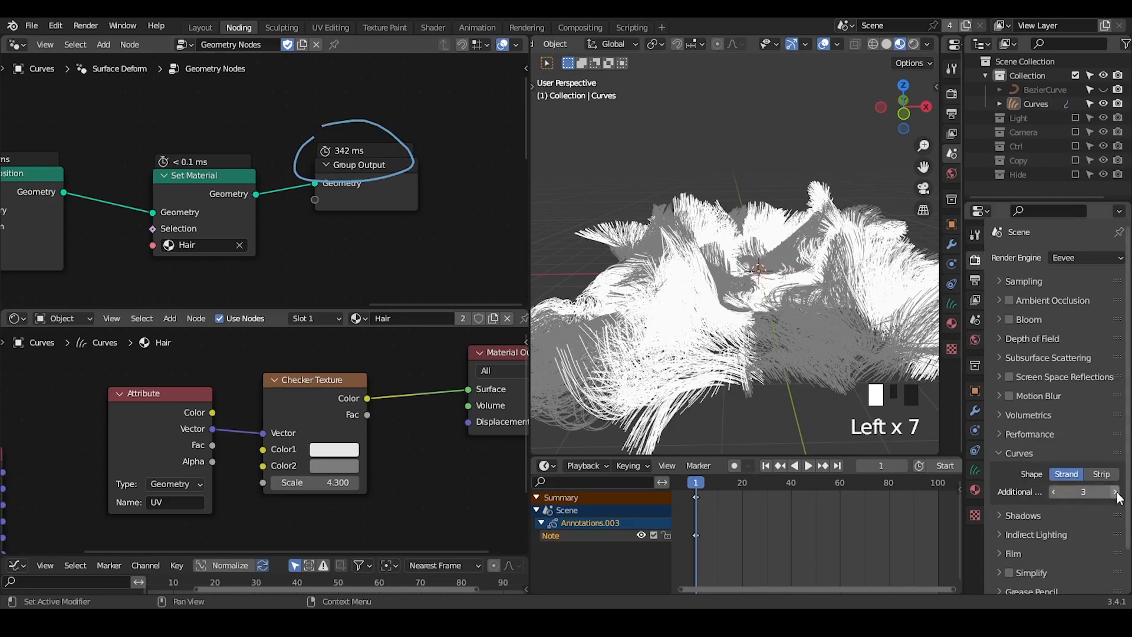
pyautogui.keyDown('shift'); pyautogui.moveTo(731, 316); pyautogui.dragTo(754, 293, button='middle'); pyautogui.keyUp('shift')
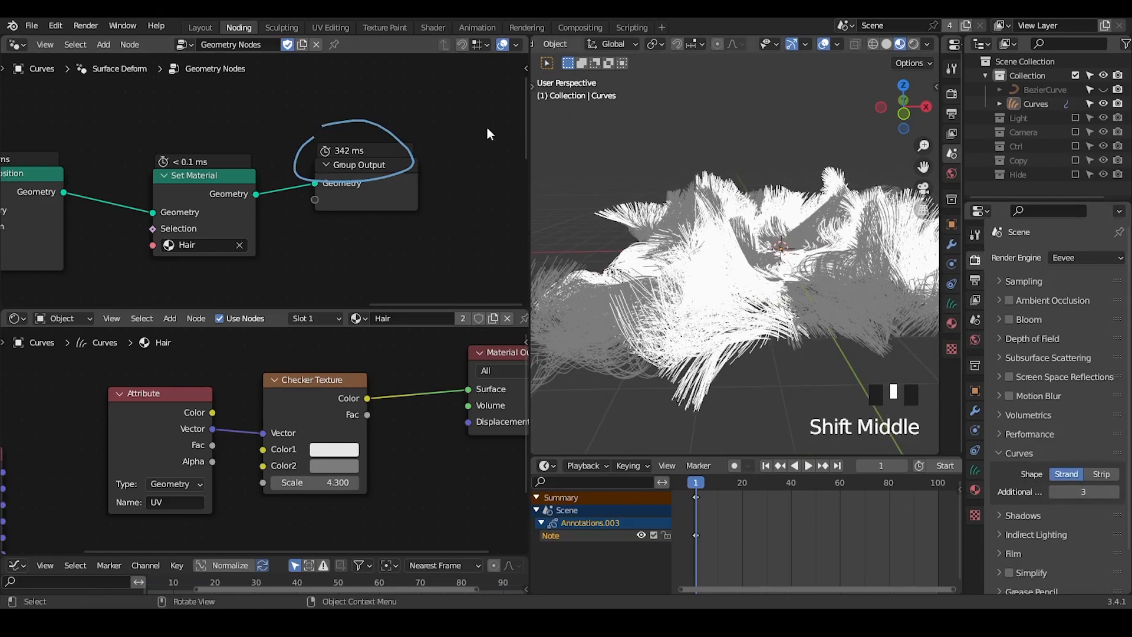
# - Insert a Set Curve Radius node between Set Material and Group Output and set its Radius to 1 m
pyautogui.moveTo(287, 227); pyautogui.dragTo(374, 196, button='middle')
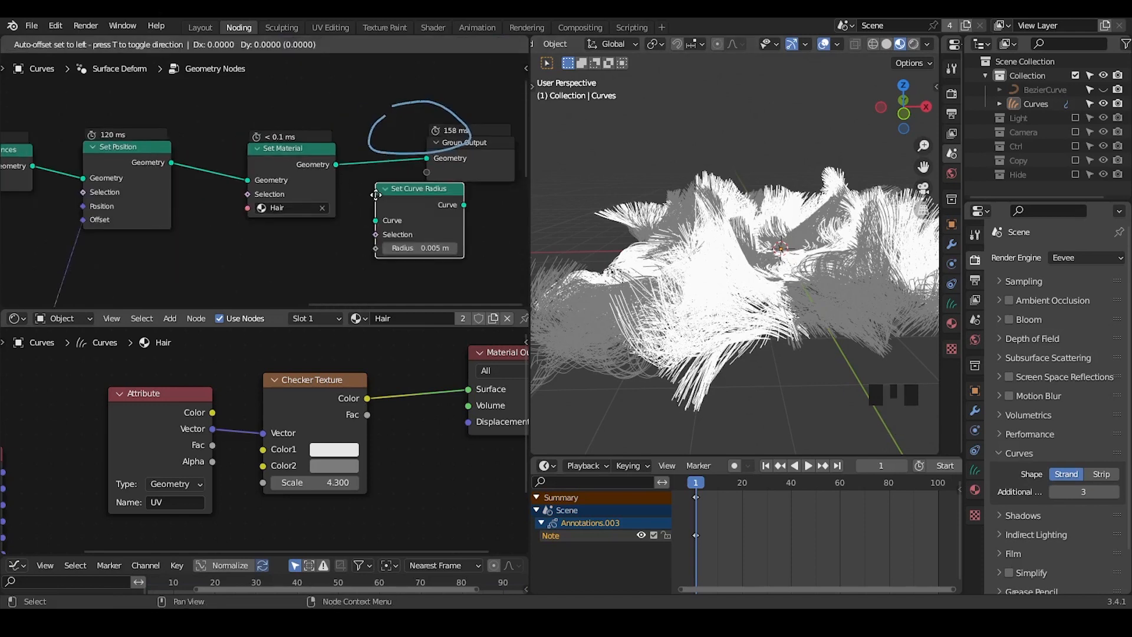
pyautogui.click(353, 159)
pyautogui.click(331, 211)
pyautogui.write('1')
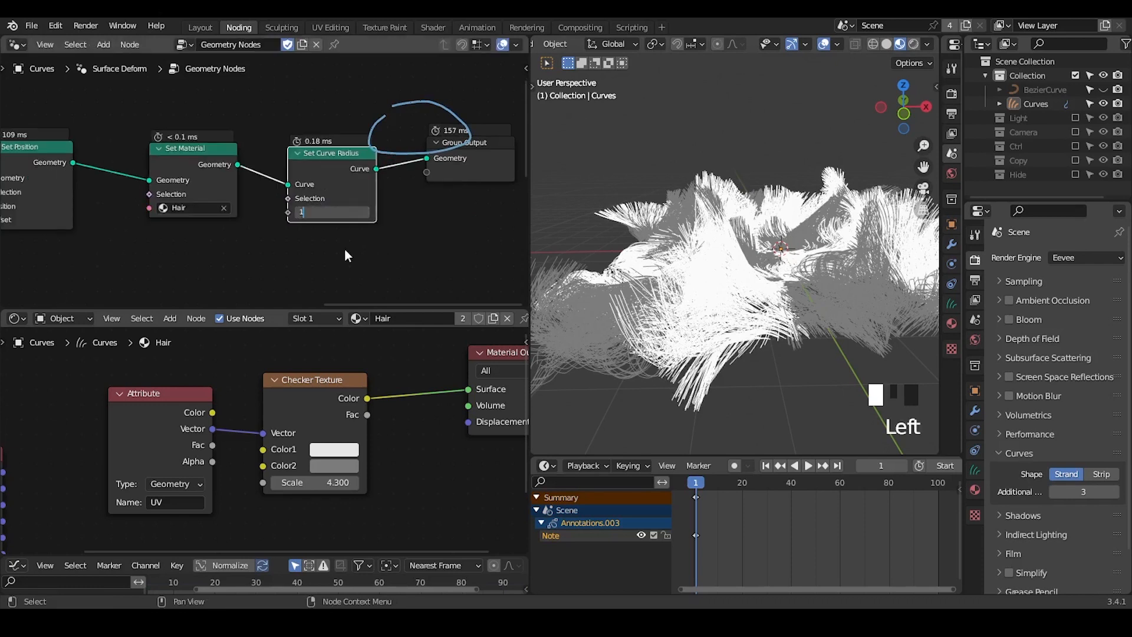
pyautogui.press('Return')
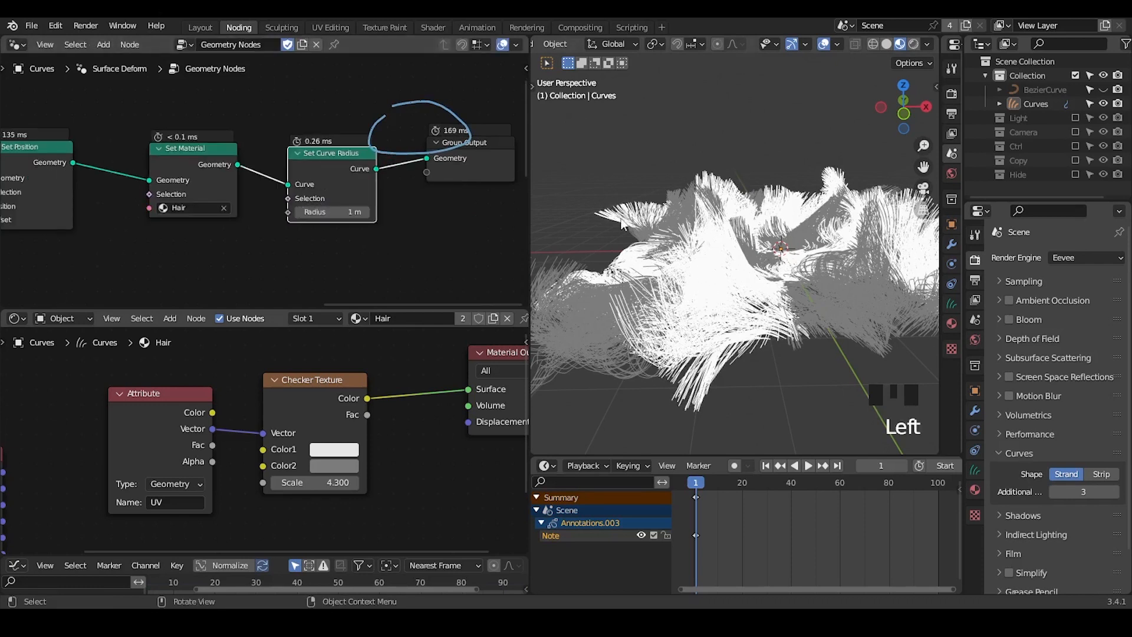
# - Set the Set Curve Radius node's Radius to 0.001 m
pyautogui.click(322, 213)
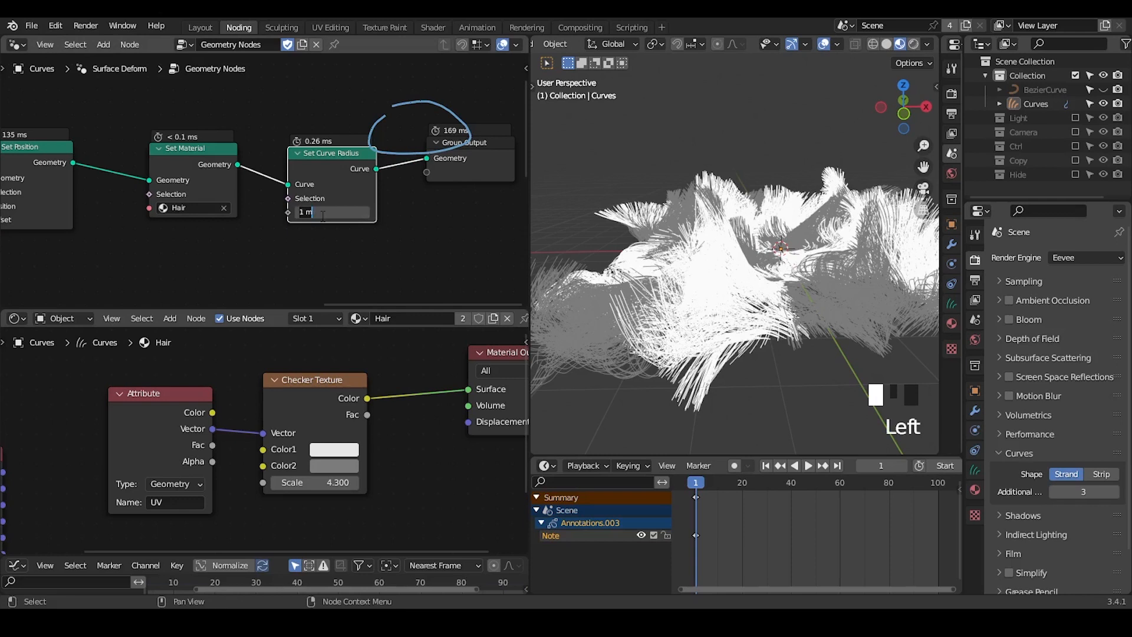
pyautogui.write('0.00')
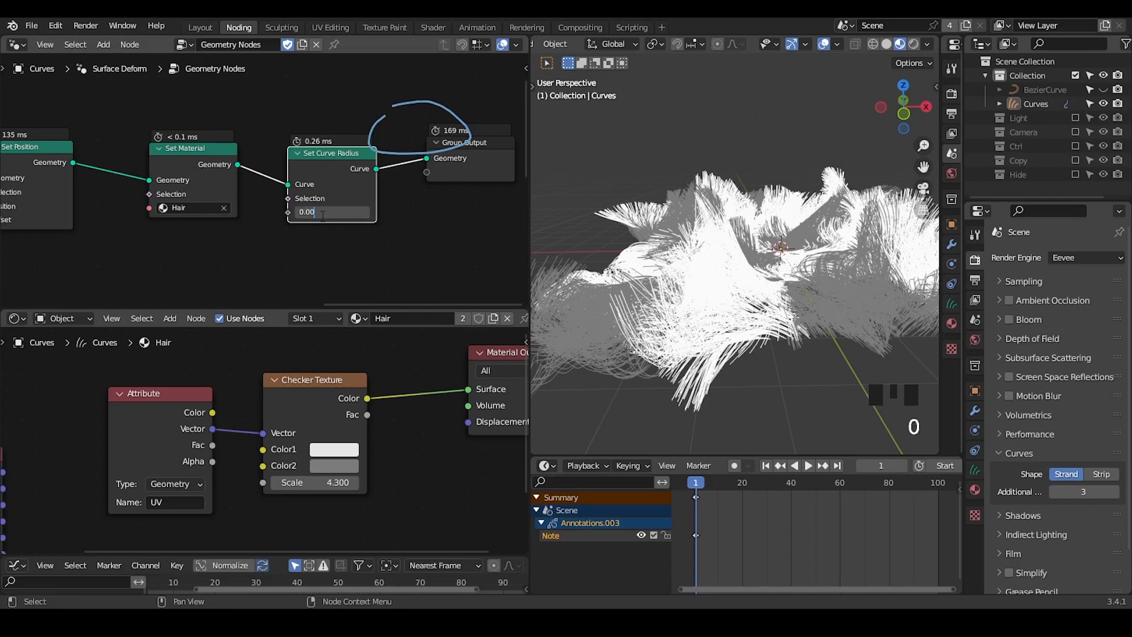
pyautogui.write('1')
pyautogui.press('Return')
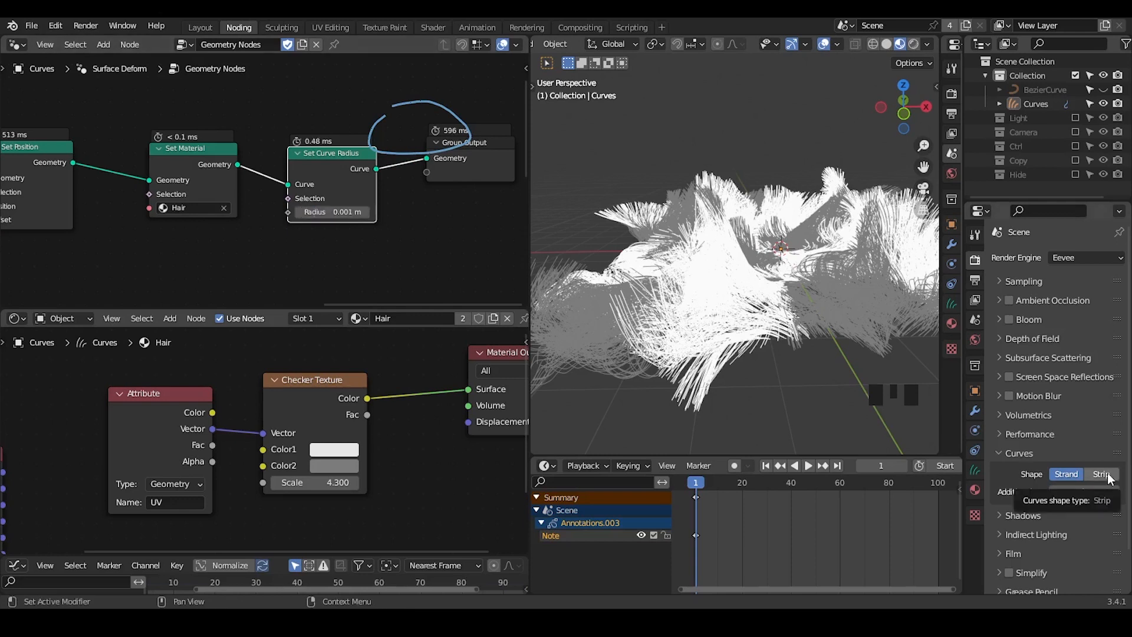
# - Switch the render Curves Shape to Strip and raise the Set Curve Radius node's Radius to 0.031 m
pyautogui.click(1101, 474)
pyautogui.moveTo(330, 213)
pyautogui.keyDown('shift'); pyautogui.mouseDown()
pyautogui.moveTo(357, 213)
pyautogui.moveTo(330, 214)
pyautogui.moveTo(349, 214)
pyautogui.moveTo(340, 214)
pyautogui.mouseUp(); pyautogui.keyUp('shift')
pyautogui.keyDown('shift'); pyautogui.moveTo(626, 311); pyautogui.dragTo(716, 299, button='middle'); pyautogui.keyUp('shift')
pyautogui.keyDown('ctrl'); pyautogui.moveTo(756, 337); pyautogui.dragTo(740, 296, button='middle'); pyautogui.keyUp('ctrl')
# - Draw a temporary annotation over the hair strips in the viewport and erase it
pyautogui.press('d')
pyautogui.moveTo(651, 95); pyautogui.dragTo(642, 96)
pyautogui.moveTo(684, 101); pyautogui.dragTo(697, 109, button='right')
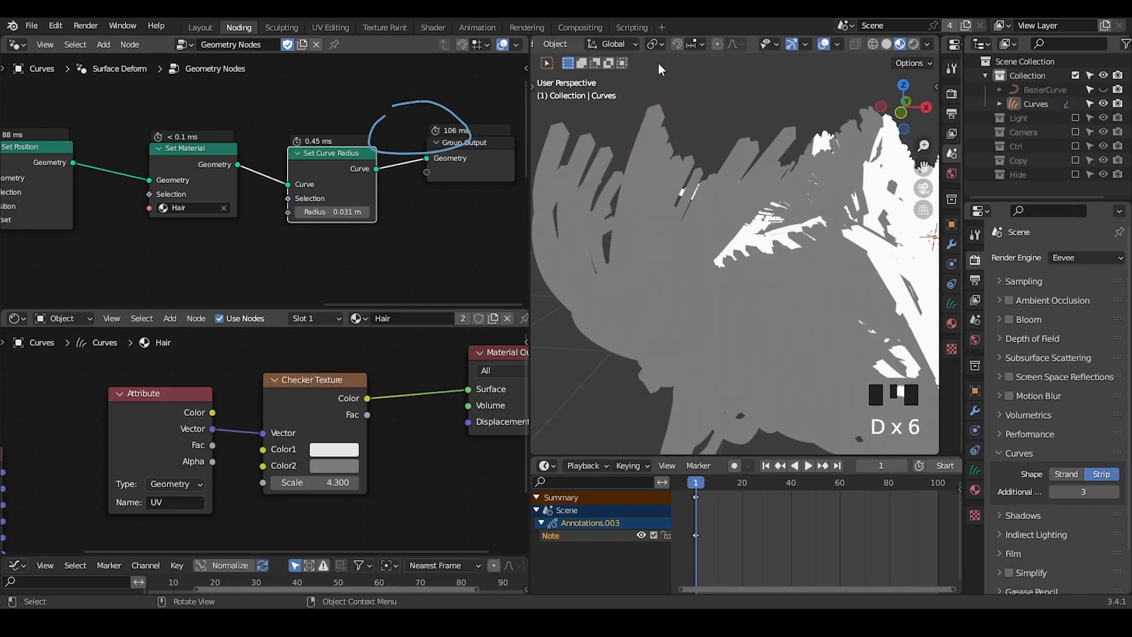
pyautogui.scroll(-2, 785, 283)
pyautogui.keyDown('shift'); pyautogui.moveTo(808, 295); pyautogui.dragTo(734, 281, button='middle'); pyautogui.keyUp('shift')
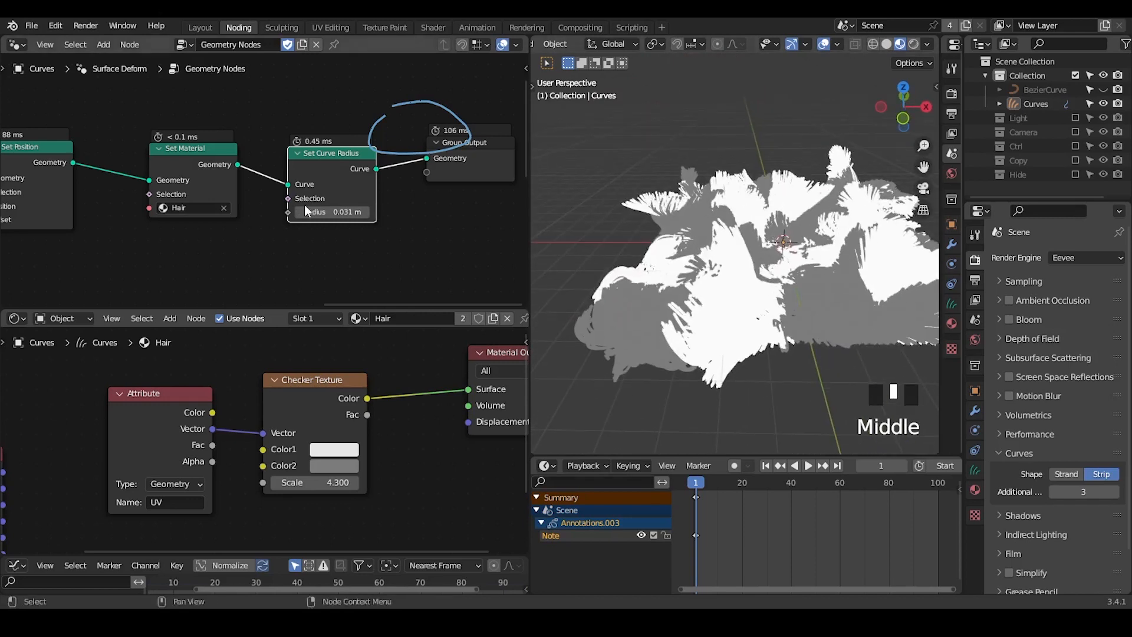
# - Switch the viewport to Solid shading and inspect the hair strips up close, drawing and erasing a small annotation mark
pyautogui.press('z')
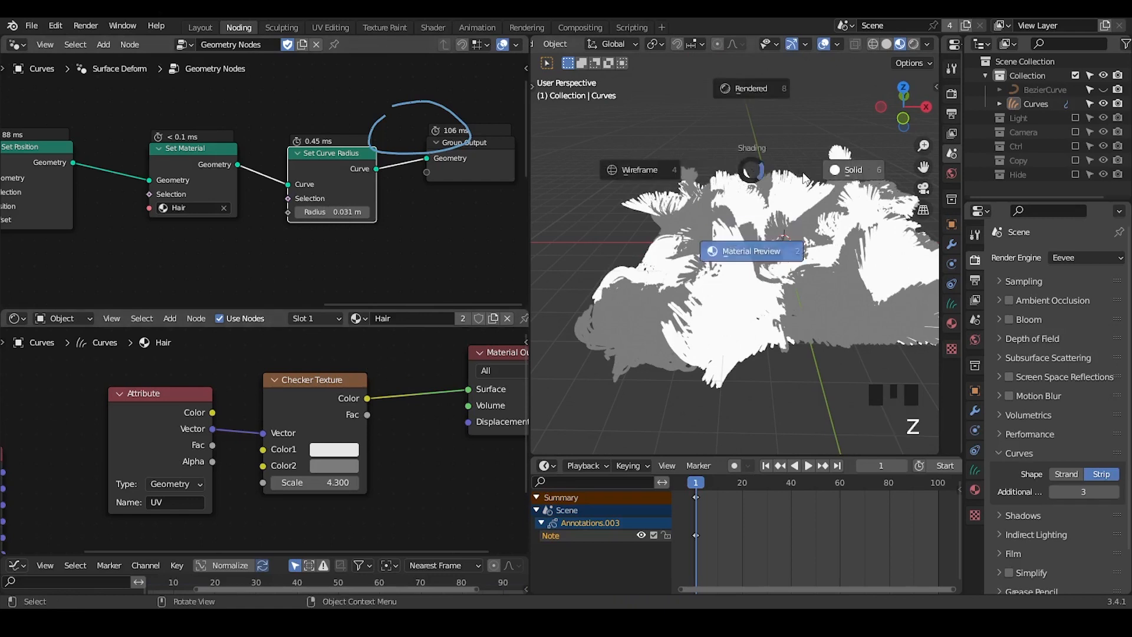
pyautogui.click(839, 169)
pyautogui.moveTo(740, 257)
pyautogui.keyDown('shift'); pyautogui.mouseDown(button='middle')
pyautogui.moveTo(716, 262)
pyautogui.moveTo(728, 328)
pyautogui.moveTo(740, 252)
pyautogui.moveTo(731, 272)
pyautogui.moveTo(720, 230)
pyautogui.mouseUp(button='middle'); pyautogui.keyUp('shift')
pyautogui.press('d')
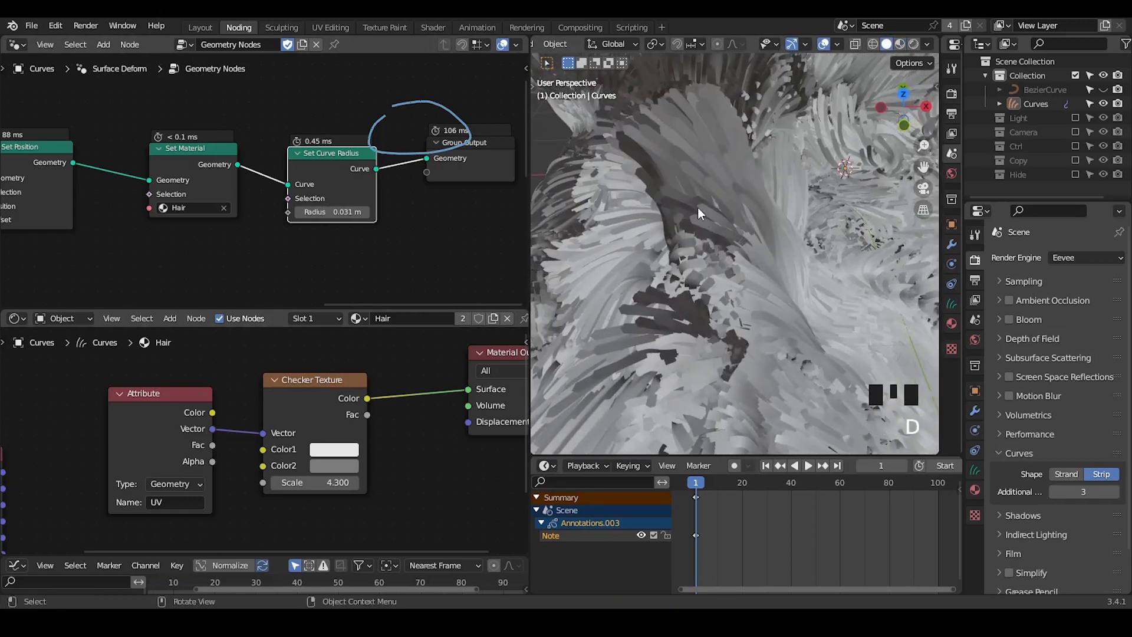
pyautogui.moveTo(698, 207); pyautogui.dragTo(700, 210)
pyautogui.moveTo(700, 210)
pyautogui.mouseDown(button='right')
pyautogui.moveTo(686, 241)
pyautogui.moveTo(699, 214)
pyautogui.mouseUp(button='right')
pyautogui.moveTo(720, 295); pyautogui.dragTo(737, 267, button='middle')
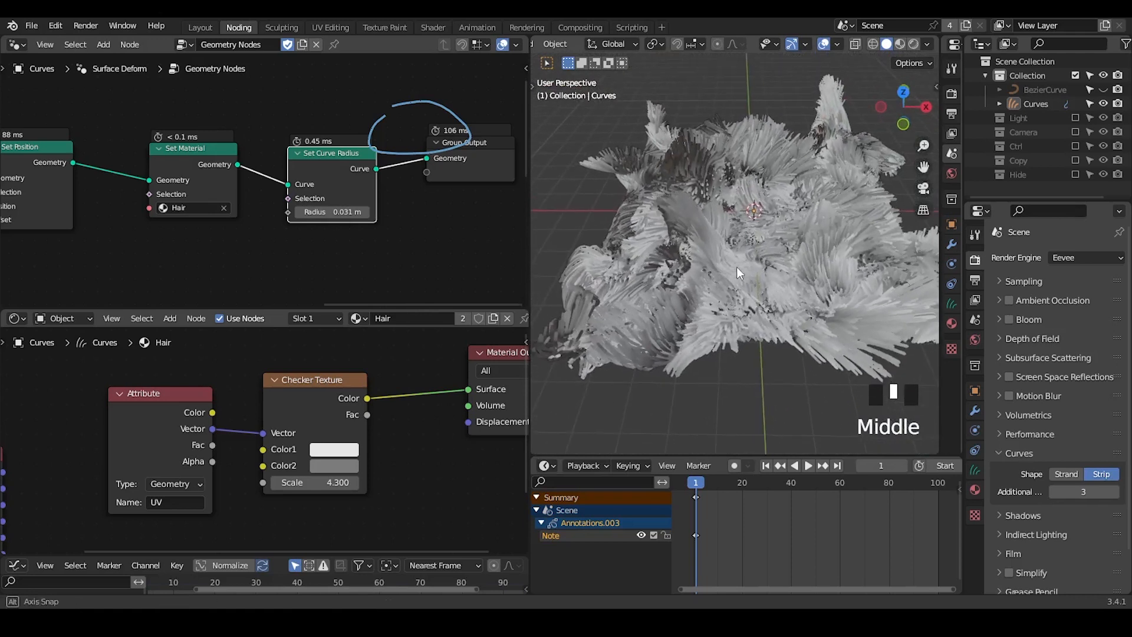
# - Enlarge the Geometry Nodes editor at the expense of the shader editor
pyautogui.moveTo(373, 309); pyautogui.dragTo(371, 481)
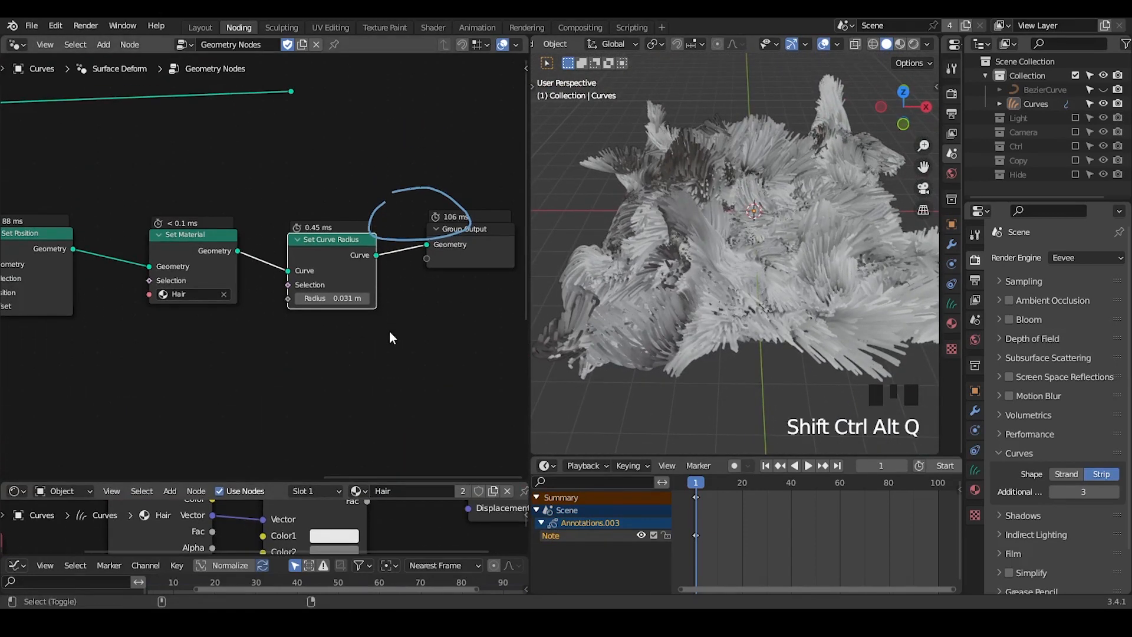
# - Add a G_Curve Linear node below the hair chain and feed its Curves output into Group Output
pyautogui.moveTo(389, 338); pyautogui.dragTo(349, 258, button='middle')
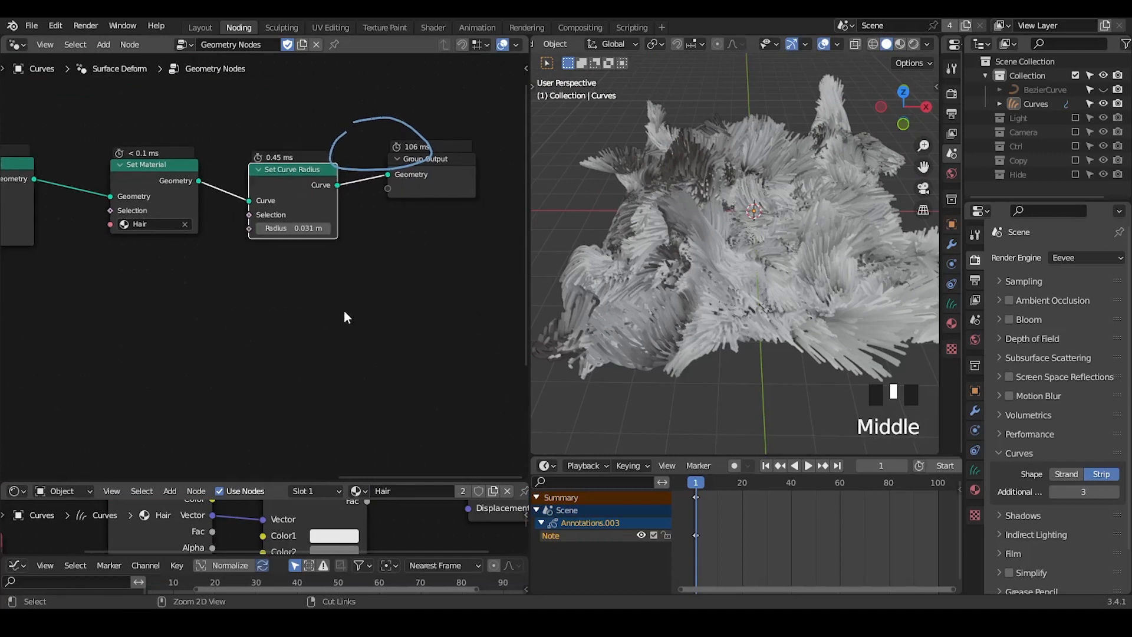
pyautogui.hotkey('ctrl', 'a')
pyautogui.write('p')
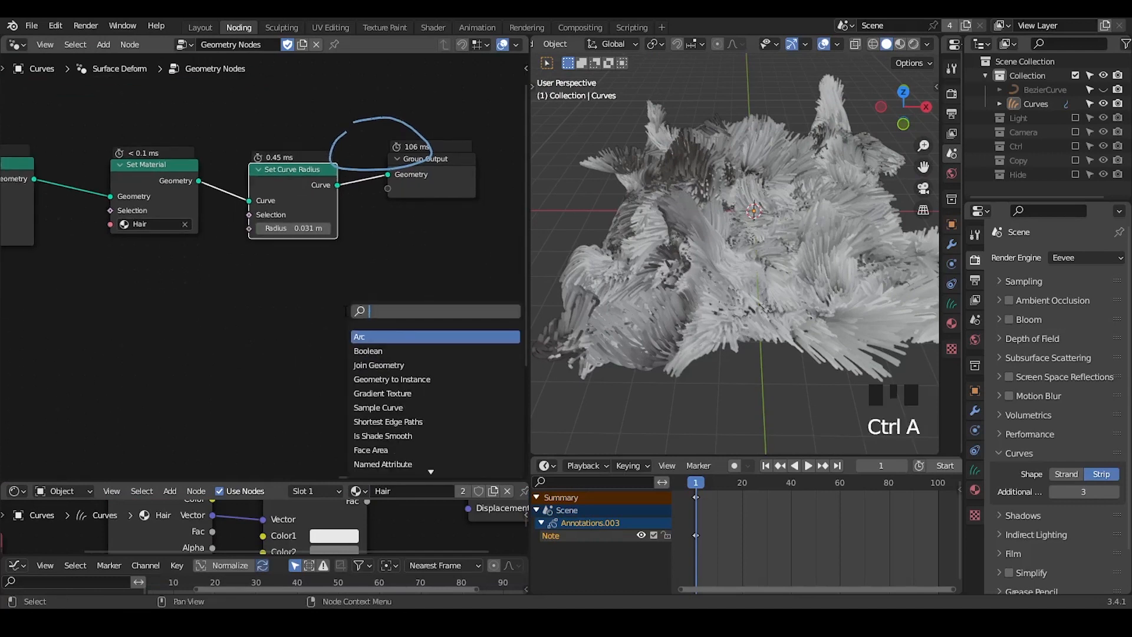
pyautogui.write('curv')
pyautogui.write('ear')
pyautogui.press('Return')
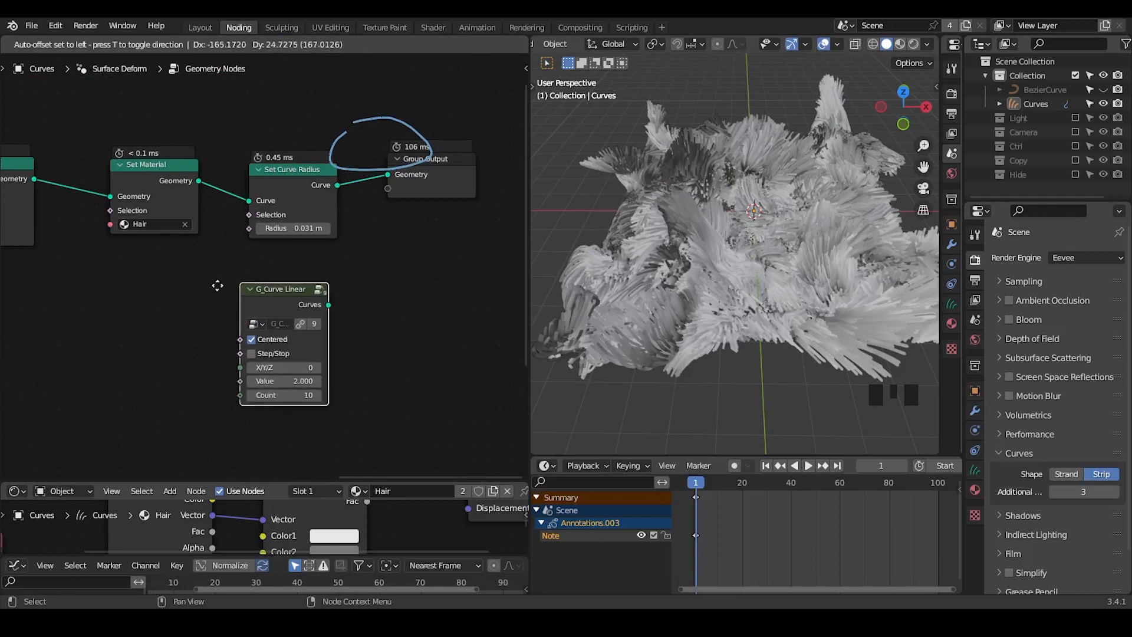
pyautogui.click(195, 278)
pyautogui.keyDown('alt'); pyautogui.keyDown('shift'); pyautogui.click(239, 297); pyautogui.keyUp('shift'); pyautogui.keyUp('alt')
pyautogui.hotkey('ctrl', 'a')
pyautogui.write('point')
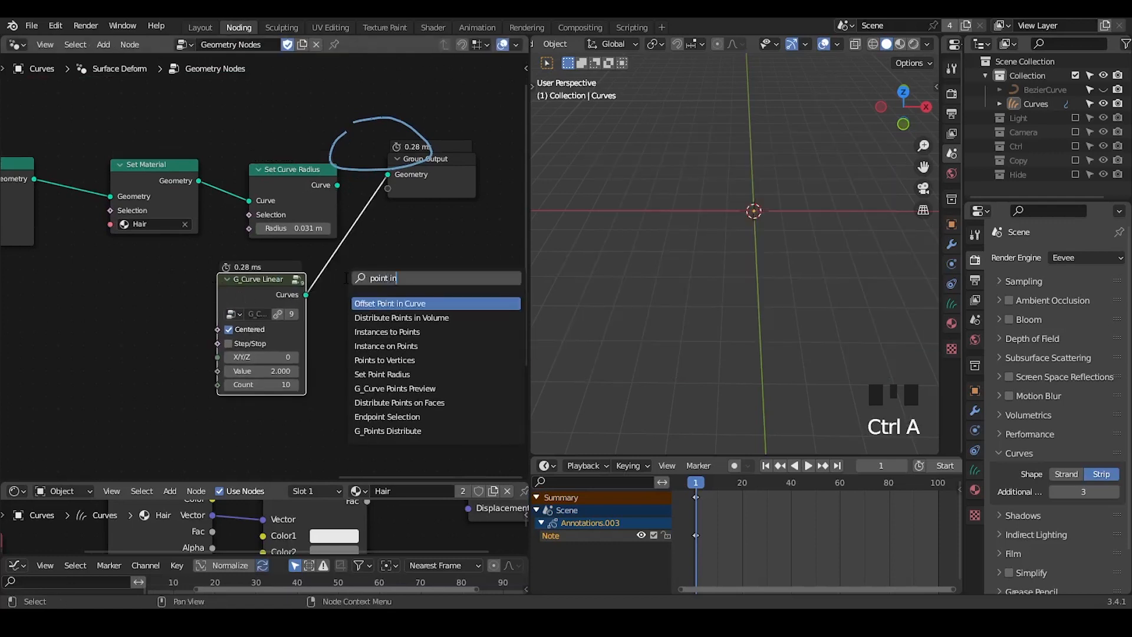
pyautogui.press('Return')
pyautogui.press('Escape')
# - Insert an Instance on Points node between G_Curve Linear and Group Output
pyautogui.hotkey('ctrl', 'a')
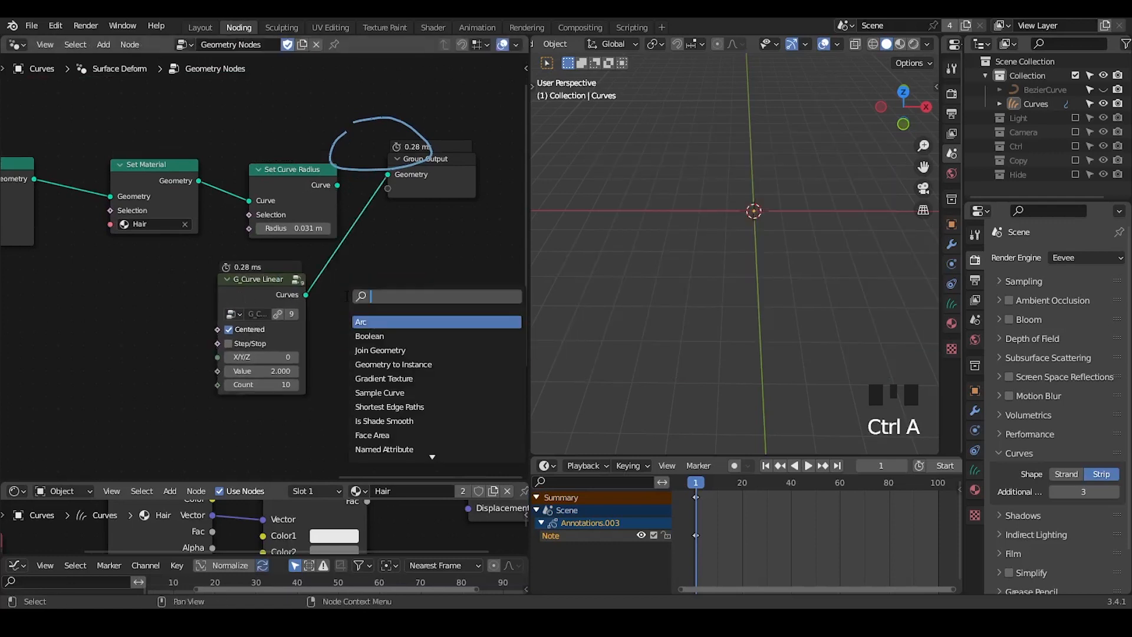
pyautogui.write('point ins')
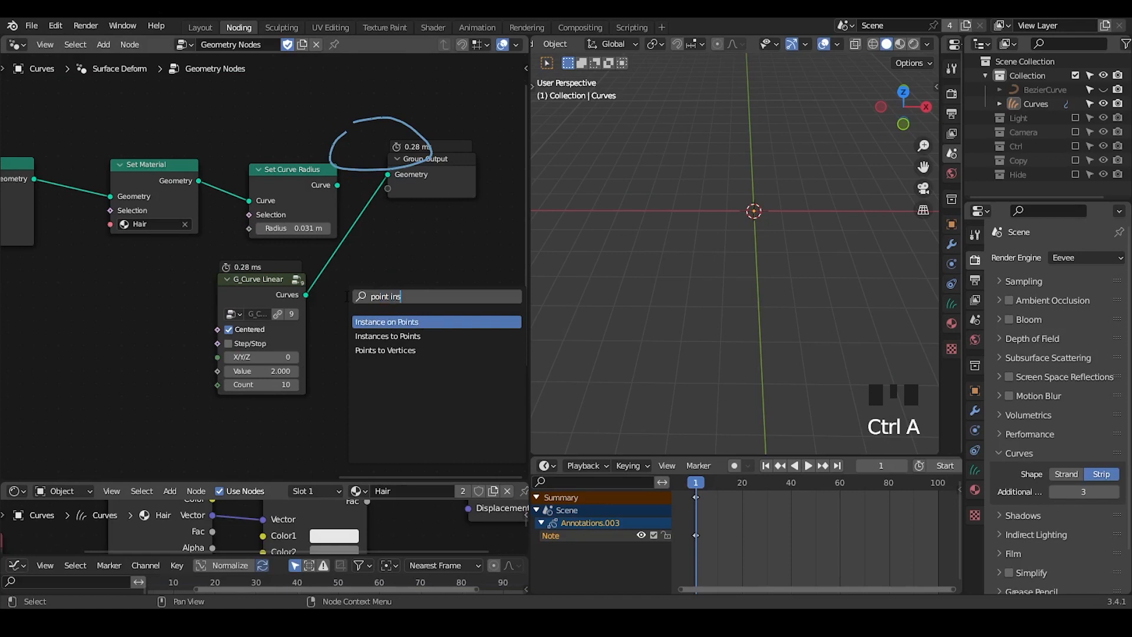
pyautogui.press('Return')
pyautogui.click(323, 288)
pyautogui.moveTo(326, 288); pyautogui.dragTo(361, 251, button='middle')
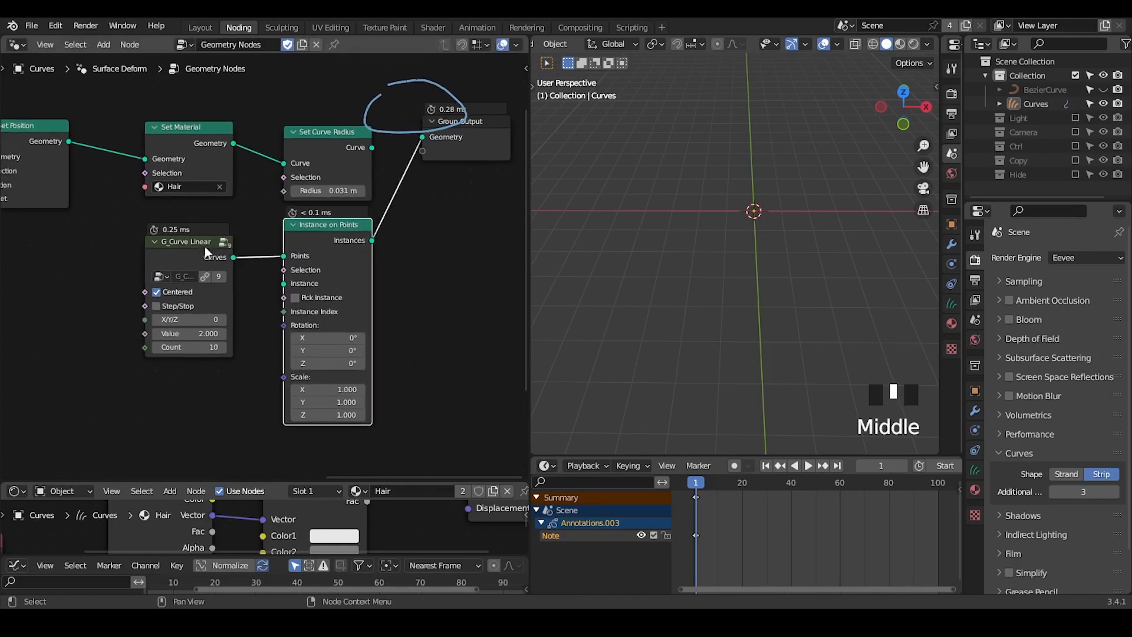
# - Duplicate G_Curve Linear, set the copy's X/Y/Z to 1, feed it into Instance on Points' Instance input, and select the resulting curves
pyautogui.click(181, 257)
pyautogui.hotkey('shift', 'd')
pyautogui.click(183, 333)
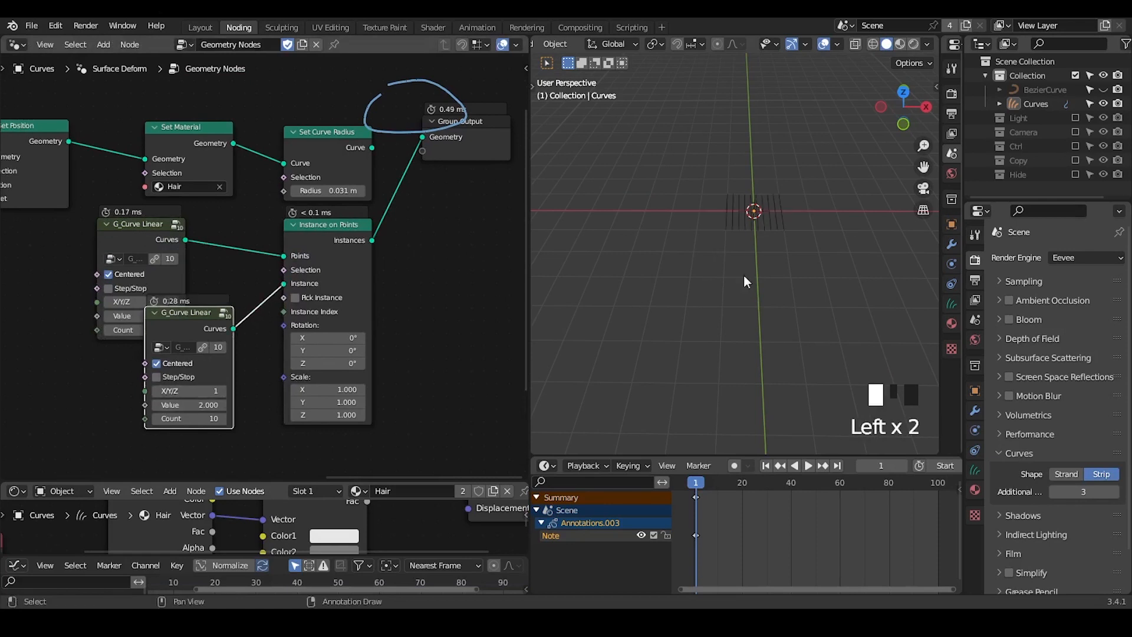
pyautogui.keyDown('ctrl'); pyautogui.moveTo(745, 282); pyautogui.dragTo(737, 253, button='middle'); pyautogui.keyUp('ctrl')
pyautogui.click(737, 253)
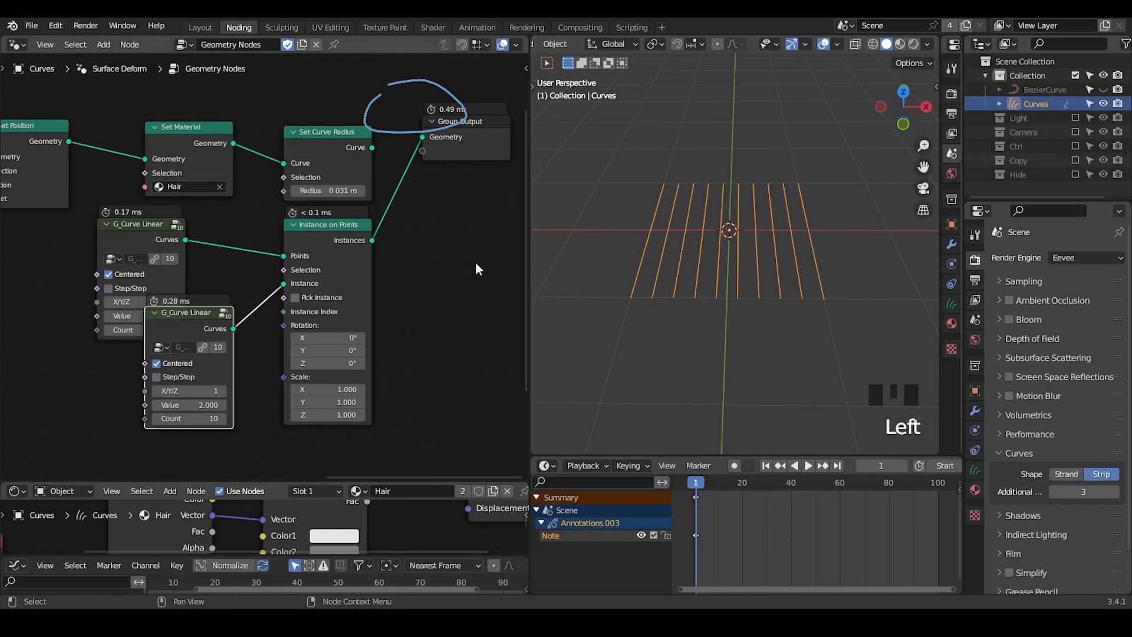
# - Move Group Output level with Instance on Points, and switch the viewport to Material Preview with overlays hidden
pyautogui.moveTo(476, 263); pyautogui.dragTo(379, 257, button='middle')
pyautogui.moveTo(355, 149); pyautogui.dragTo(399, 235)
pyautogui.moveTo(355, 275); pyautogui.dragTo(390, 251, button='middle')
pyautogui.click(281, 224)
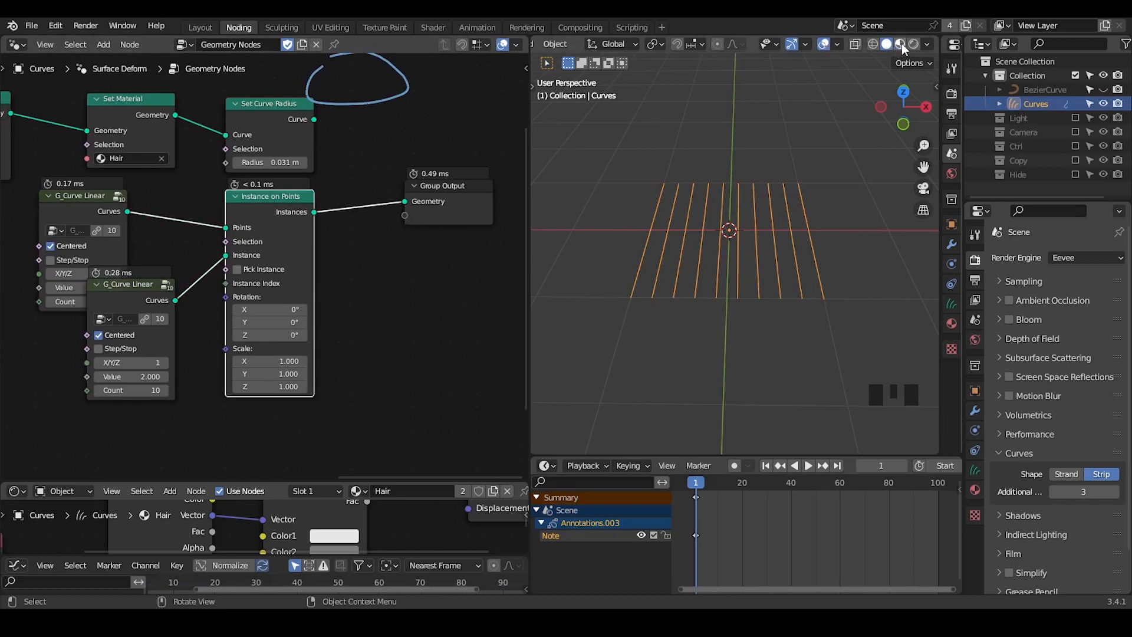
pyautogui.click(824, 44)
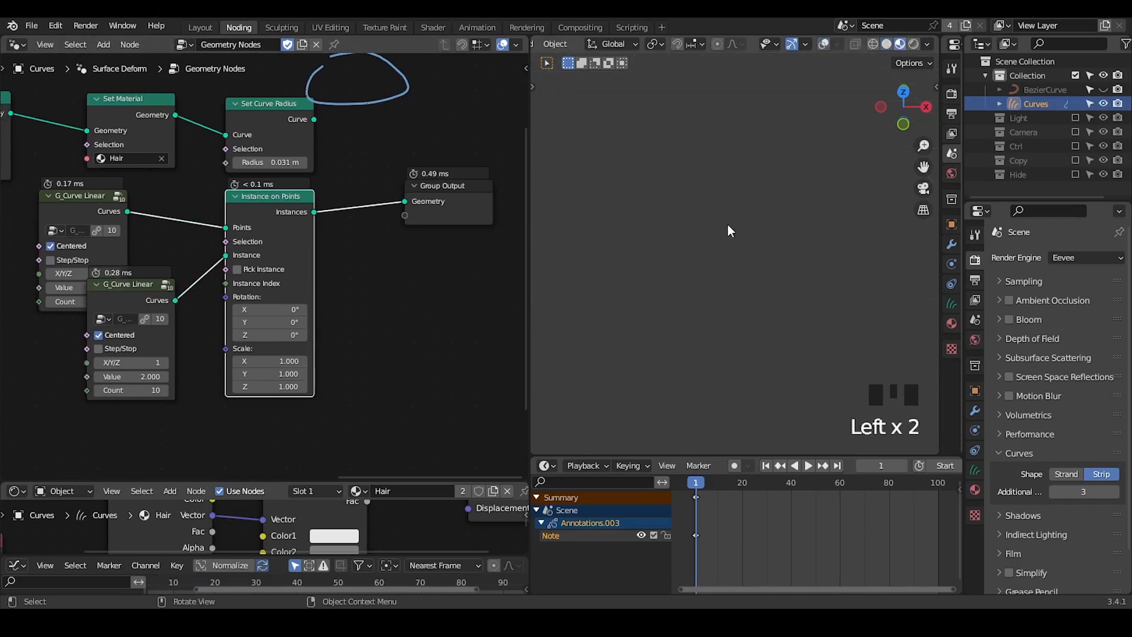
# - Make room before Group Output and insert a Realize Instances node after Instance on Points
pyautogui.moveTo(361, 261); pyautogui.dragTo(317, 255, button='middle')
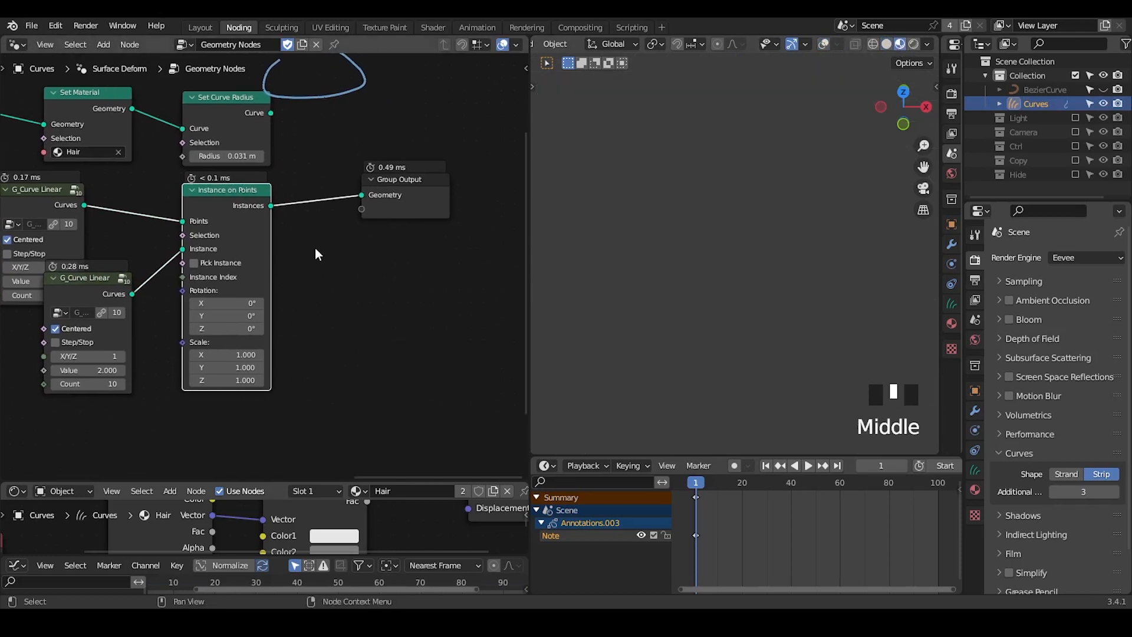
pyautogui.moveTo(410, 205); pyautogui.dragTo(481, 196)
pyautogui.moveTo(335, 270); pyautogui.dragTo(356, 270, button='middle')
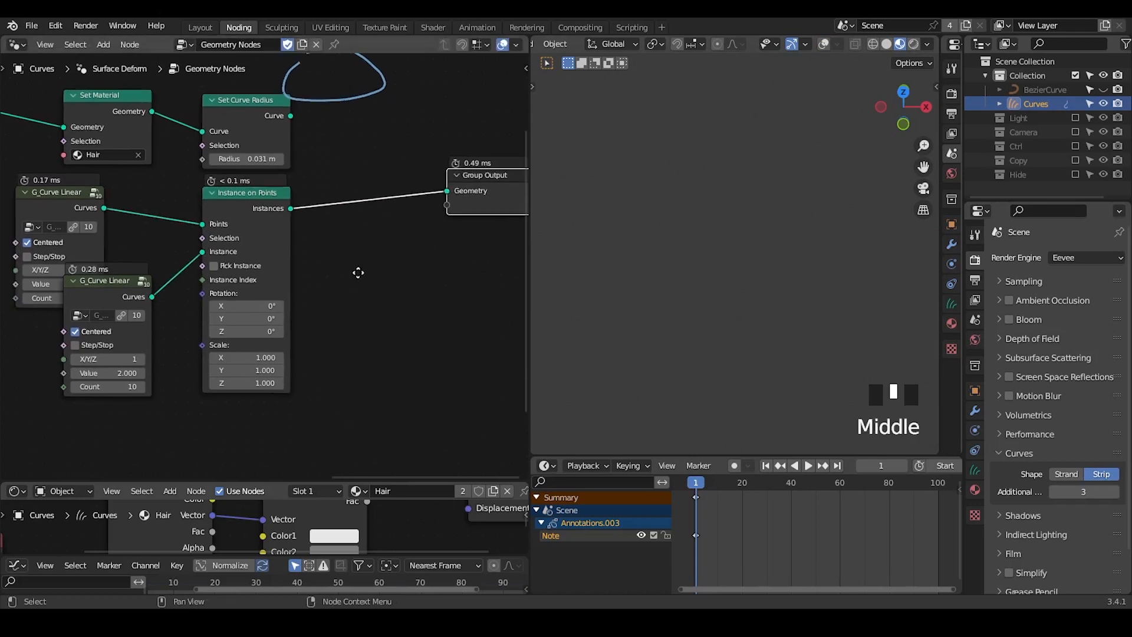
pyautogui.hotkey('ctrl', 'a')
pyautogui.write('realiz')
pyautogui.press('Return')
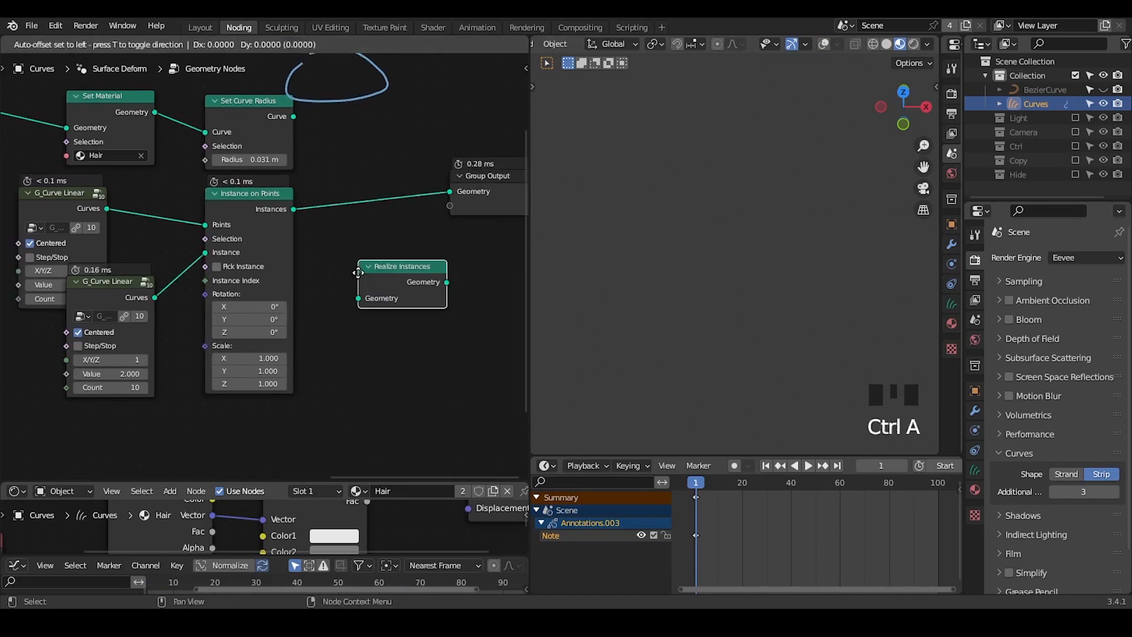
pyautogui.click(331, 210)
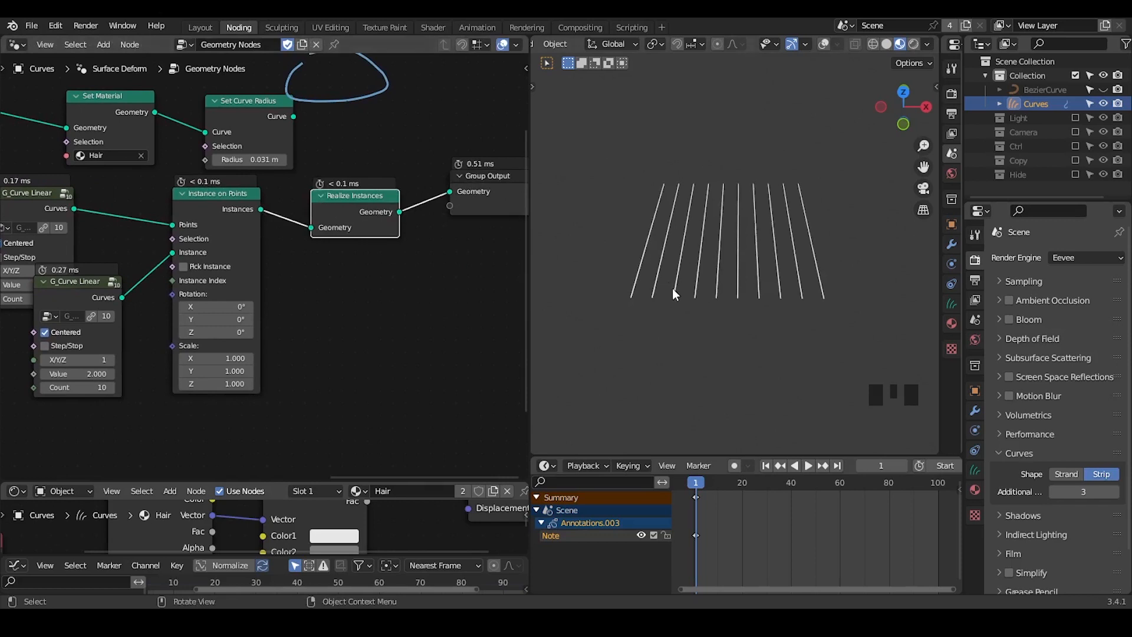
pyautogui.keyDown('ctrl'); pyautogui.moveTo(676, 293); pyautogui.dragTo(705, 207, button='middle'); pyautogui.keyUp('ctrl')
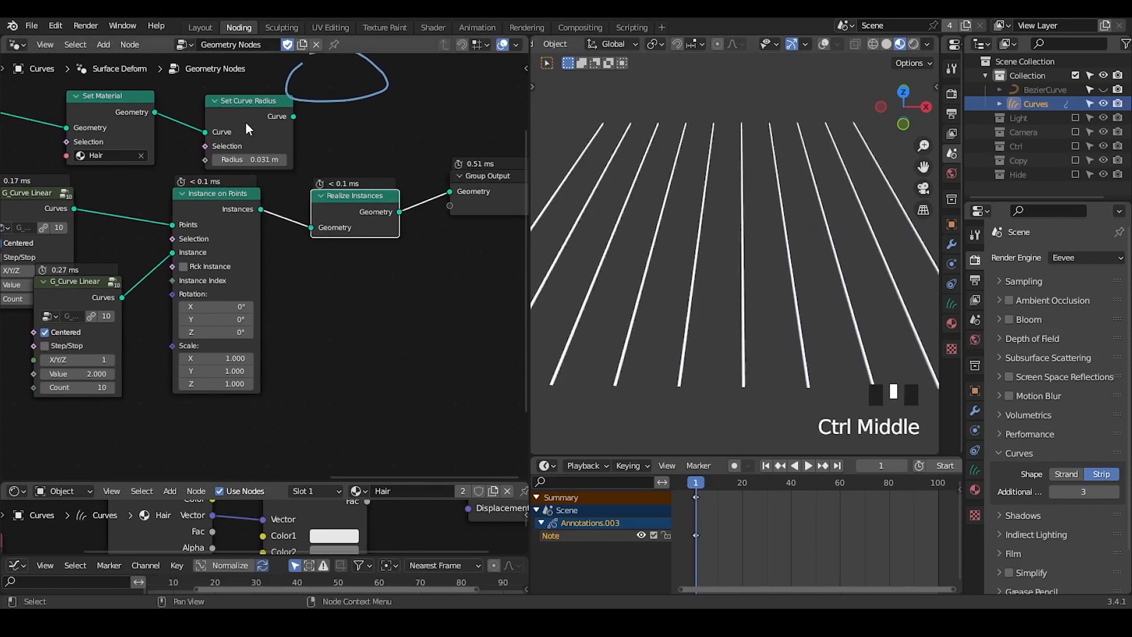
# - Duplicate the Set Curve Radius node, insert the copy after Realize Instances, and set its Radius to 0.061 m
pyautogui.hotkey('shift', 'd')
pyautogui.click(351, 198)
pyautogui.moveTo(355, 235)
pyautogui.keyDown('shift'); pyautogui.mouseDown()
pyautogui.moveTo(389, 235)
pyautogui.moveTo(366, 235)
pyautogui.mouseUp(); pyautogui.keyUp('shift')
# - Inspect the thickened strips from a low angle and turn the viewport overlays back on
pyautogui.keyDown('shift'); pyautogui.moveTo(545, 285); pyautogui.dragTo(641, 348, button='middle'); pyautogui.keyUp('shift')
pyautogui.moveTo(706, 244); pyautogui.dragTo(758, 164, button='middle')
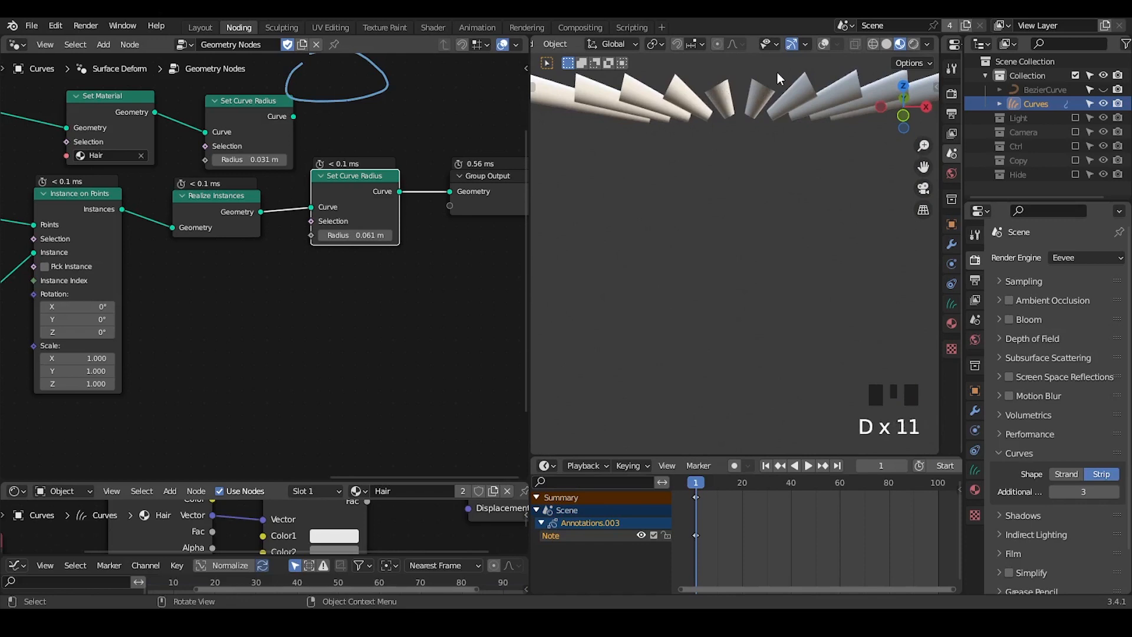
pyautogui.click(826, 45)
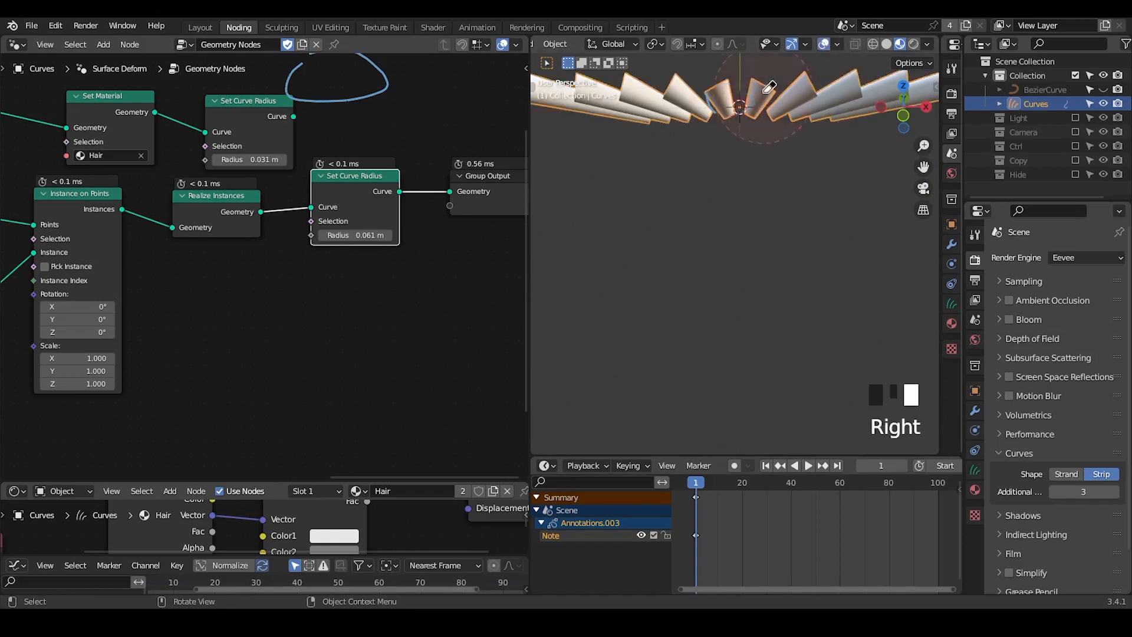
pyautogui.keyDown('shift'); pyautogui.moveTo(759, 120); pyautogui.dragTo(754, 265, button='middle'); pyautogui.keyUp('shift')
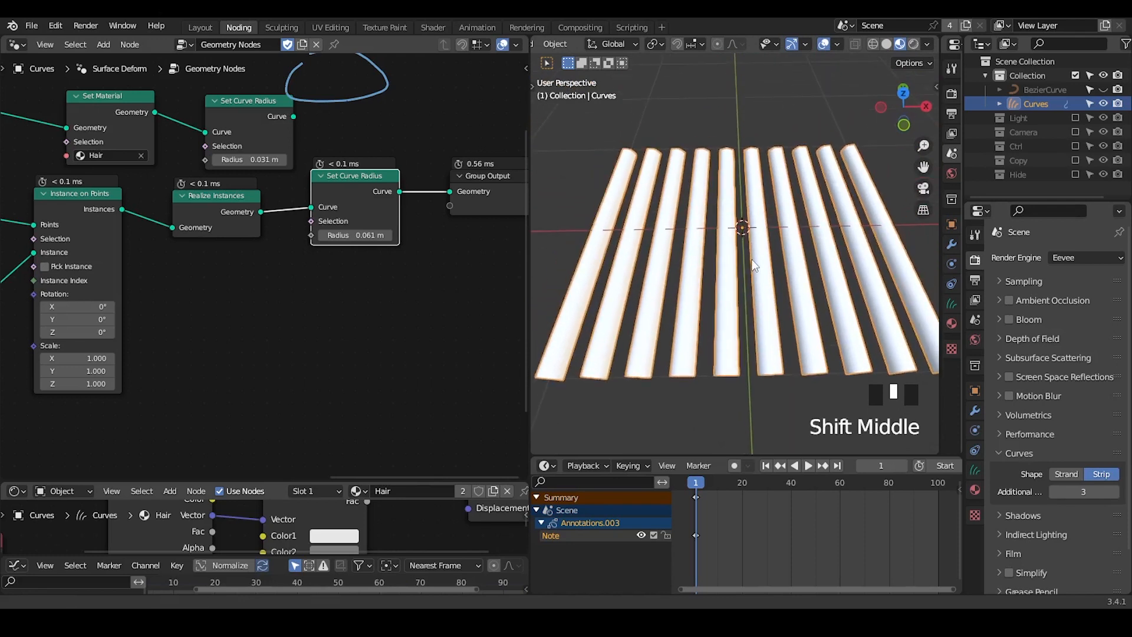
# - Nudge the Instance on Points node slightly closer to Realize Instances
pyautogui.click(365, 189)
pyautogui.moveTo(216, 285); pyautogui.dragTo(306, 249, button='middle')
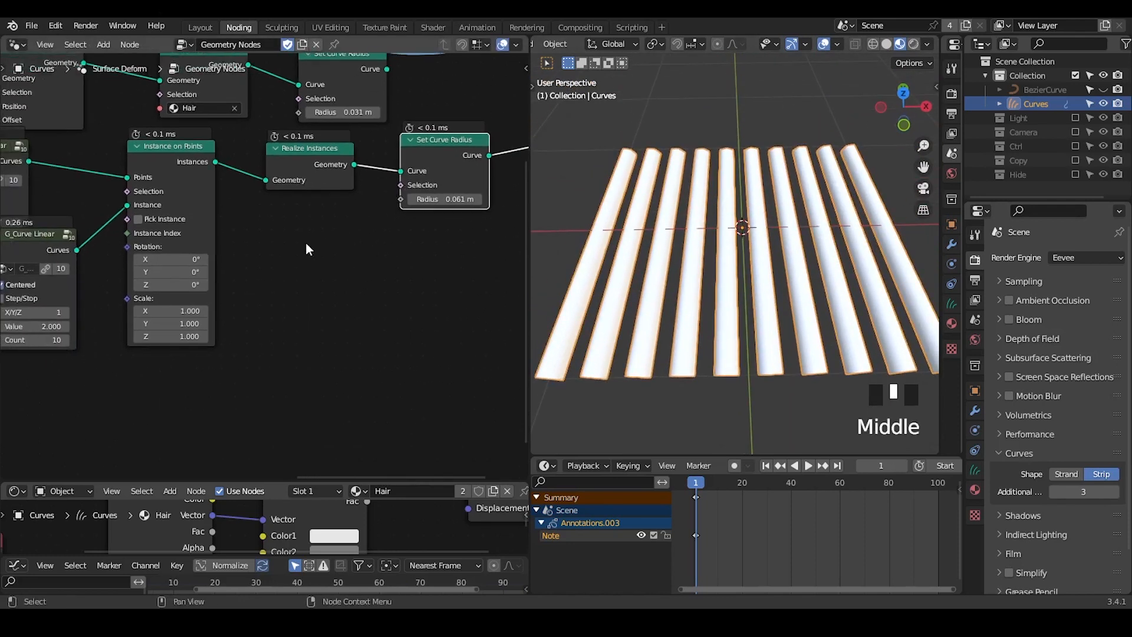
pyautogui.moveTo(182, 172); pyautogui.dragTo(192, 179)
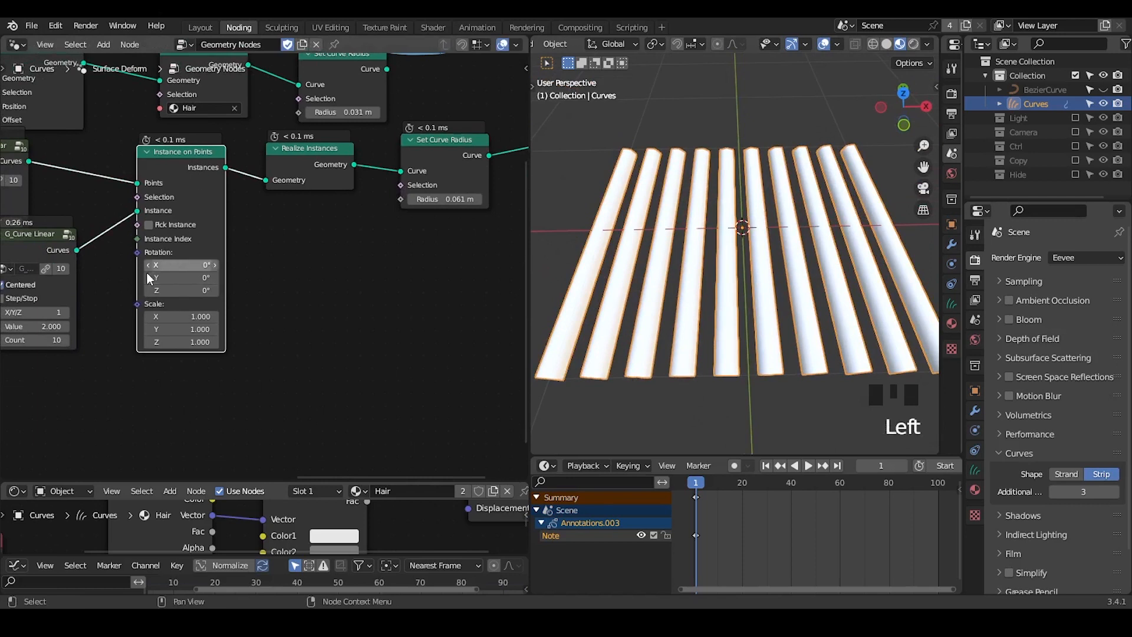
pyautogui.moveTo(141, 273); pyautogui.dragTo(248, 219, button='middle')
pyautogui.moveTo(245, 200); pyautogui.dragTo(211, 296)
# - Examine the row of strips from a higher angle and deselect the Curves object
pyautogui.moveTo(726, 281)
pyautogui.mouseDown(button='middle')
pyautogui.moveTo(730, 141)
pyautogui.moveTo(726, 284)
pyautogui.mouseUp(button='middle')
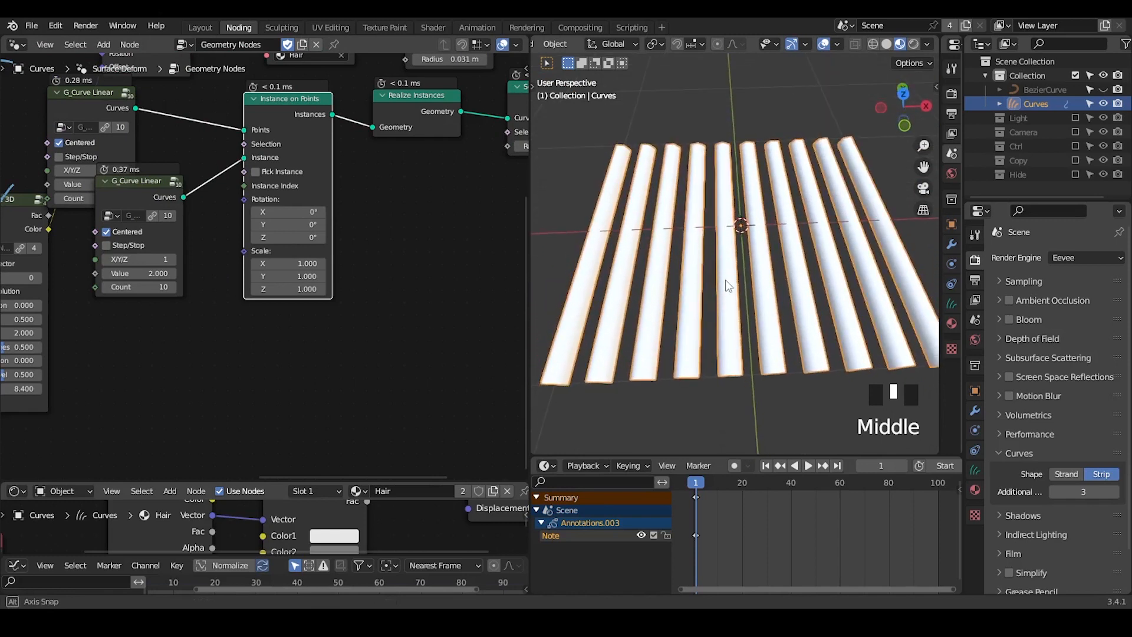
pyautogui.scroll(-1, 729, 264)
pyautogui.scroll(-1, 730, 266)
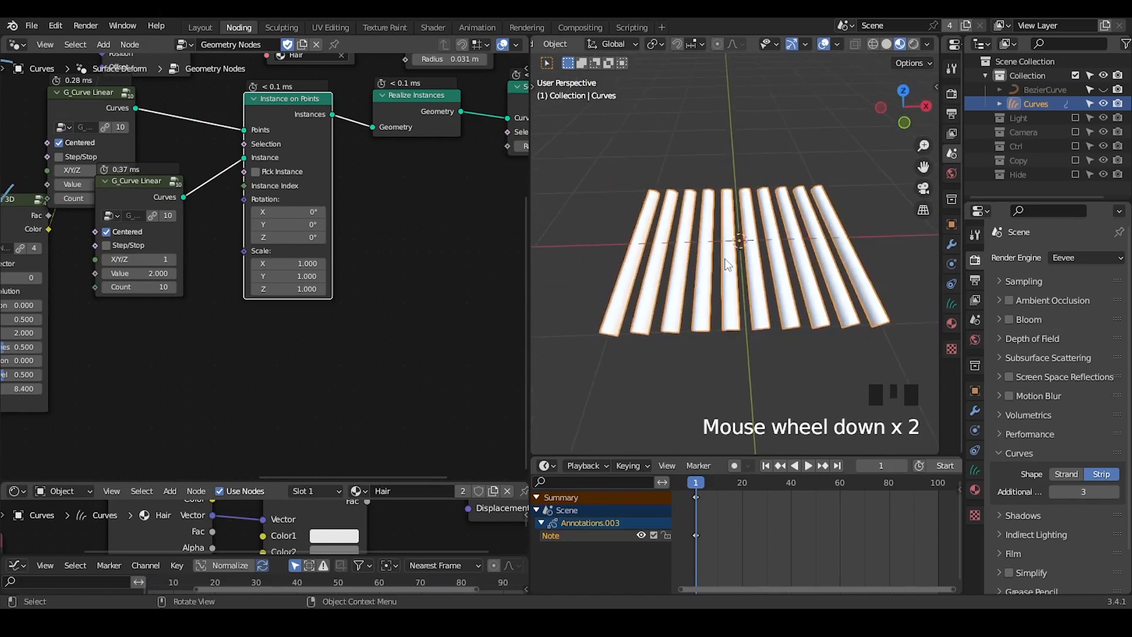
pyautogui.moveTo(746, 238); pyautogui.dragTo(752, 284, button='middle')
pyautogui.scroll(-1, 751, 265)
pyautogui.click(752, 112)
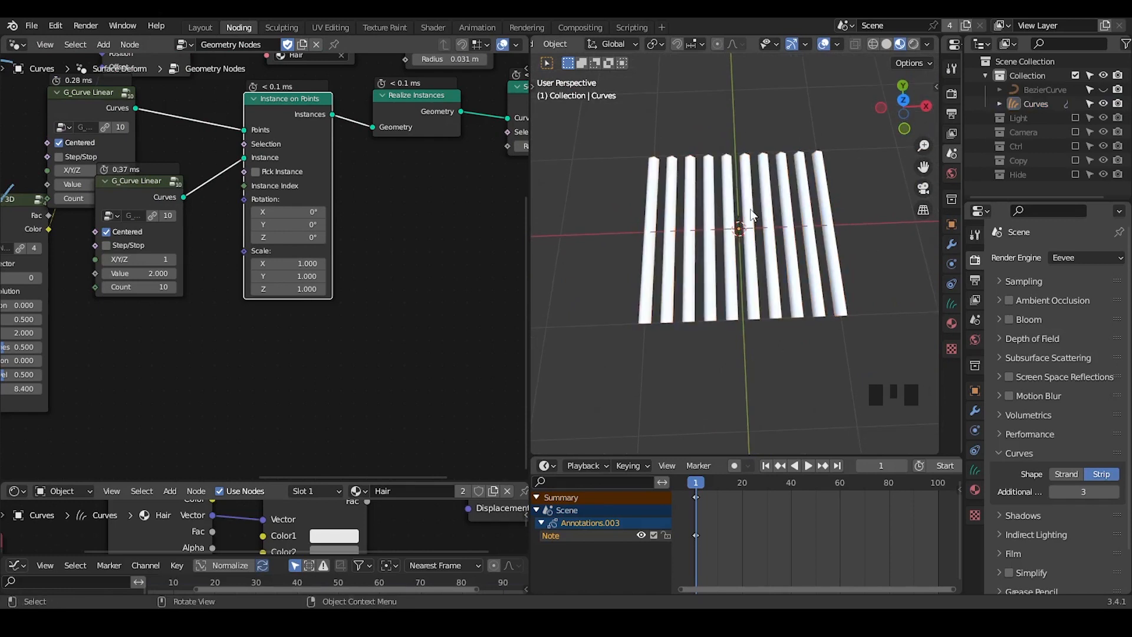
# - Move the strip test nodes together below the original hair node chain
pyautogui.moveTo(240, 185); pyautogui.dragTo(240, 220, button='middle')
pyautogui.scroll(-4, 241, 220)
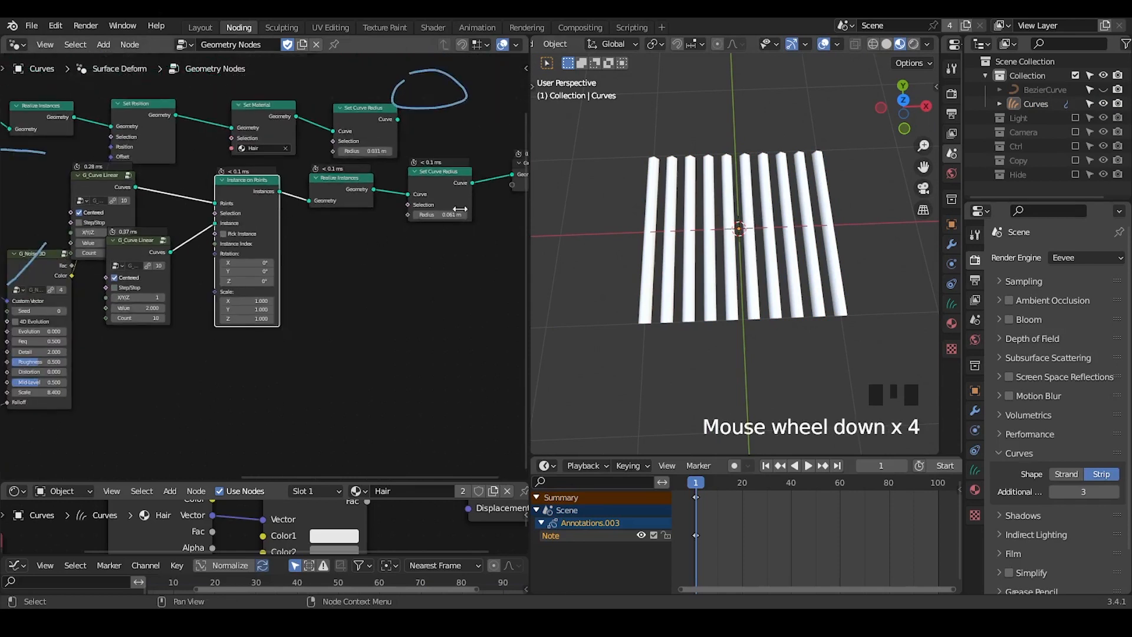
pyautogui.moveTo(480, 187); pyautogui.dragTo(116, 292)
pyautogui.moveTo(105, 180); pyautogui.dragTo(132, 234)
pyautogui.moveTo(329, 236); pyautogui.dragTo(266, 227, button='middle')
pyautogui.click(335, 201)
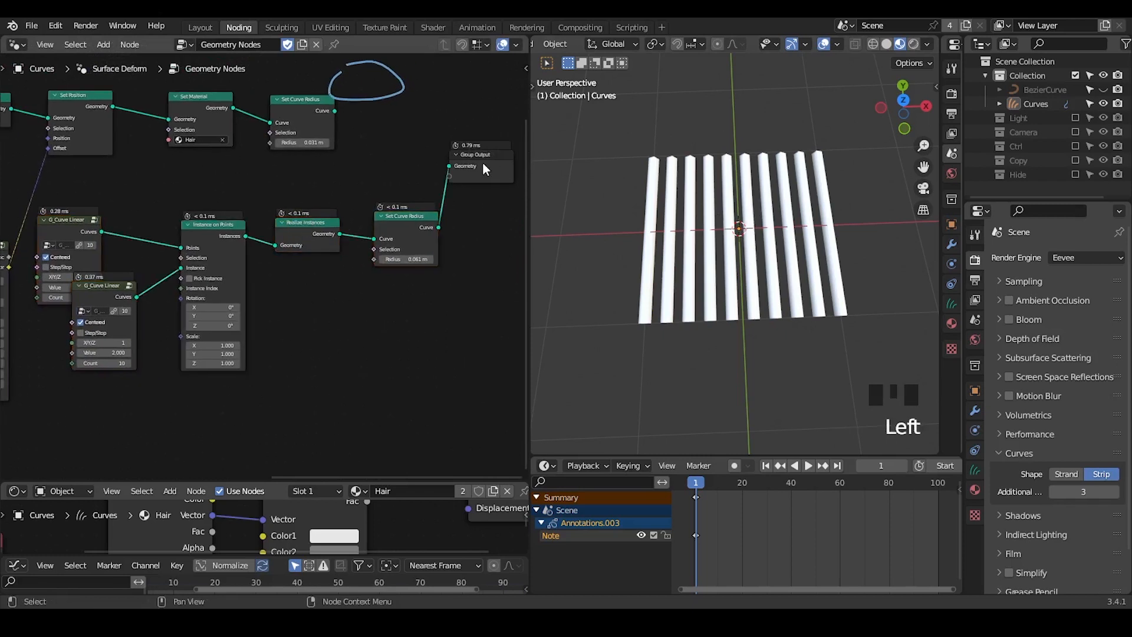
# - Place Group Output beside the strip chain's Set Curve Radius node and view the strips from a lower angle
pyautogui.moveTo(483, 168); pyautogui.dragTo(460, 215)
pyautogui.scroll(3, 716, 306)
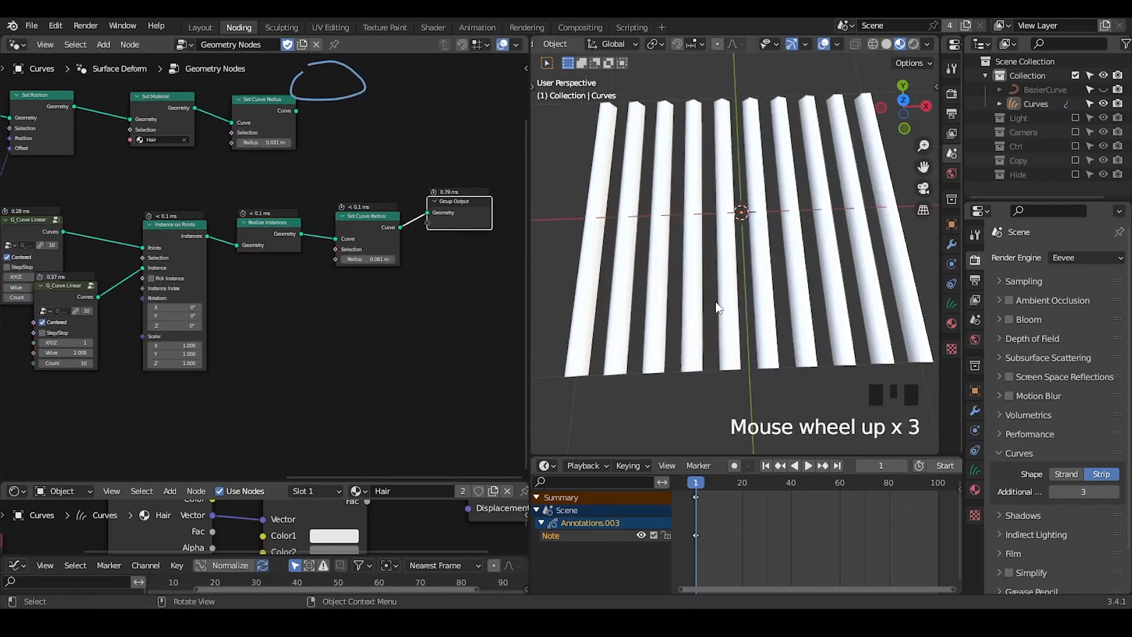
pyautogui.moveTo(721, 339); pyautogui.dragTo(761, 328, button='middle')
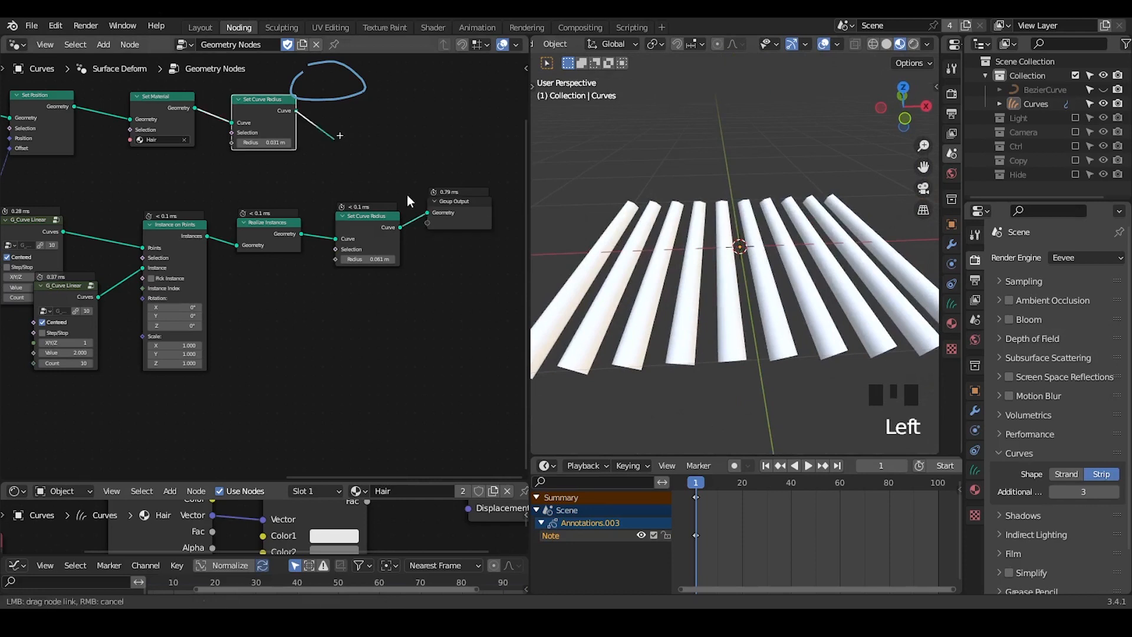
# - Reconnect the hair chain's Set Curve Radius to Group Output and move Group Output up beside it
pyautogui.moveTo(407, 201); pyautogui.dragTo(406, 126)
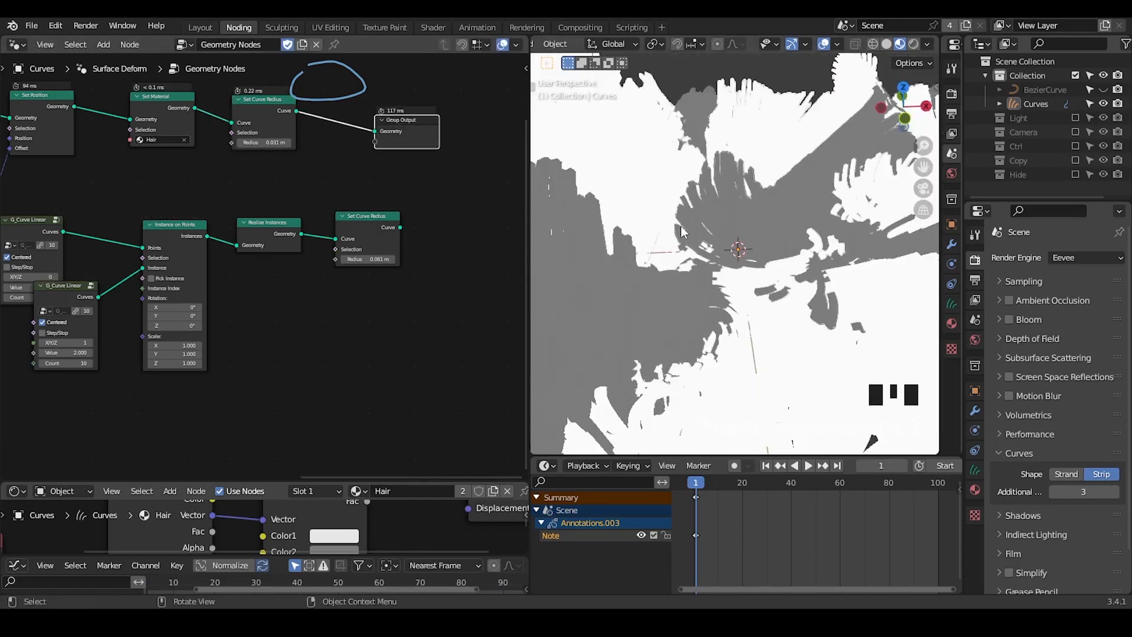
pyautogui.scroll(-8, 683, 231)
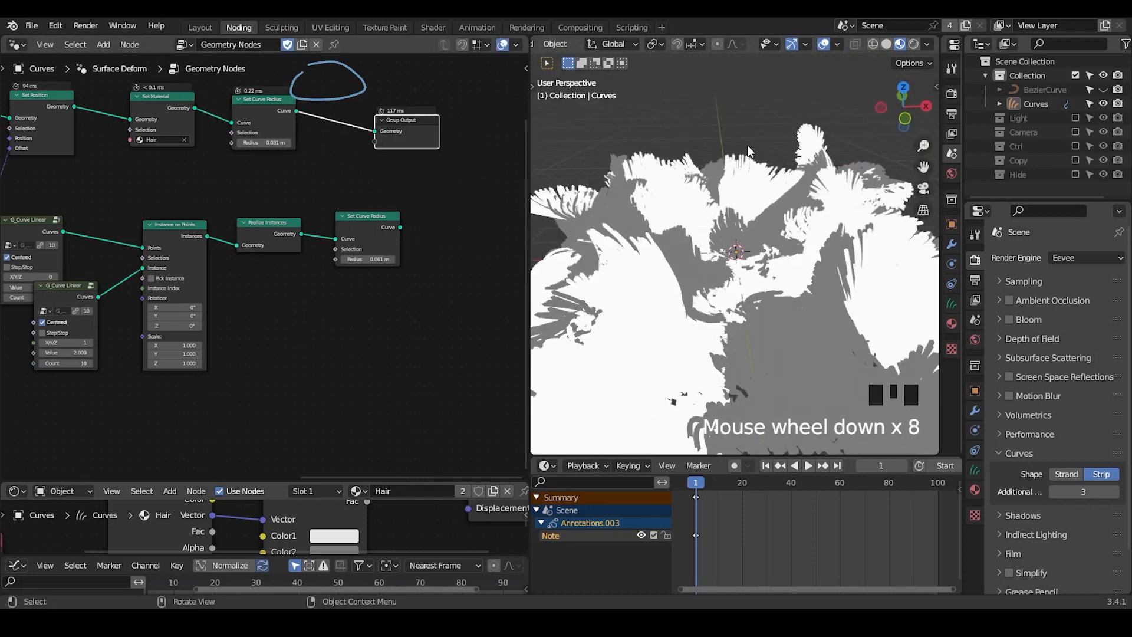